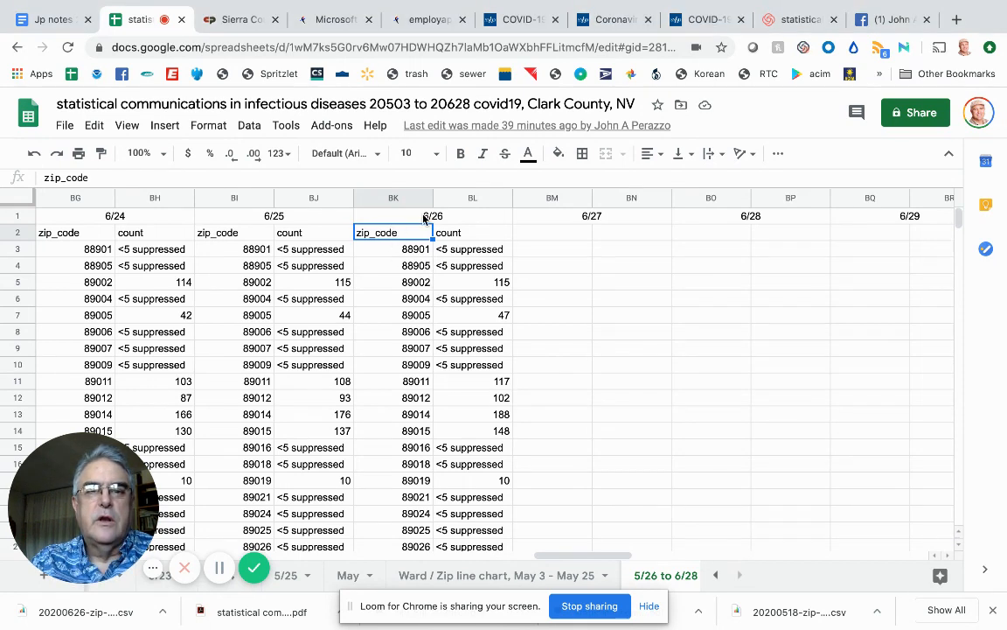
# Examine the 6/25 date heading and the zip_code and count column headings beneath it
pyautogui.click(262, 223)
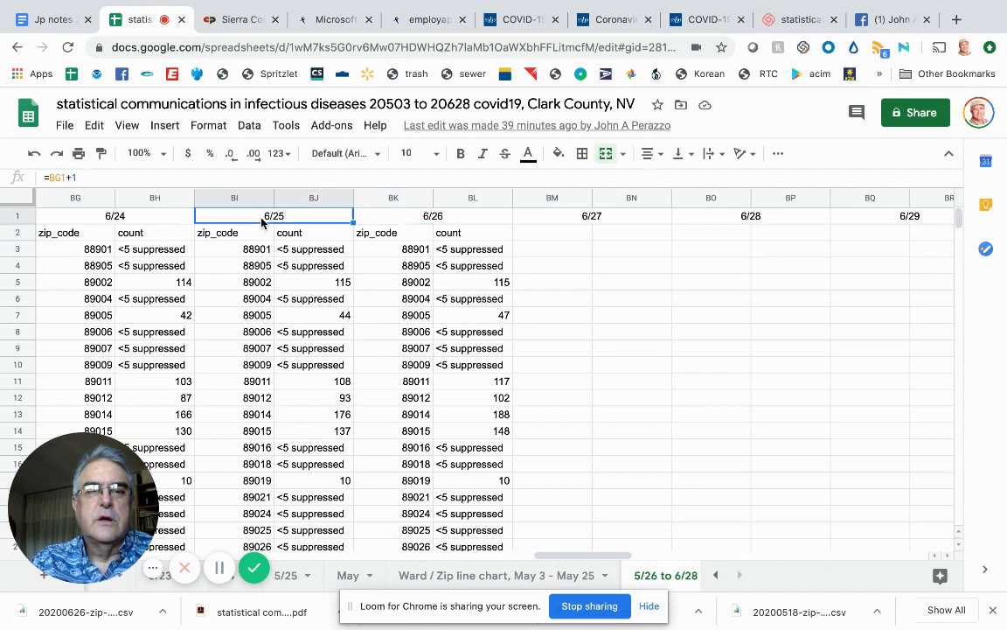
pyautogui.press('Down')
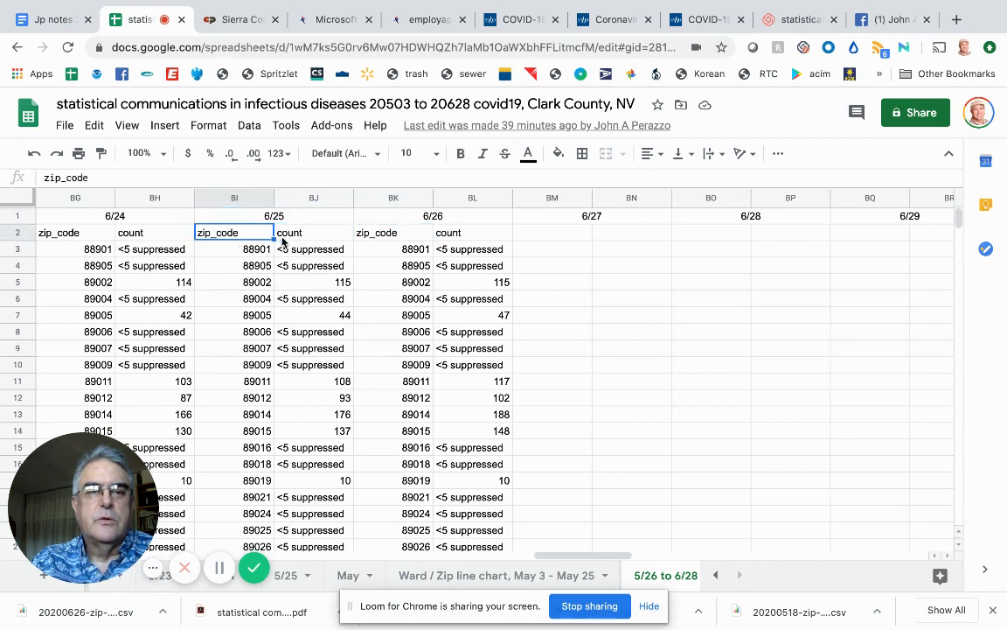
pyautogui.click(303, 237)
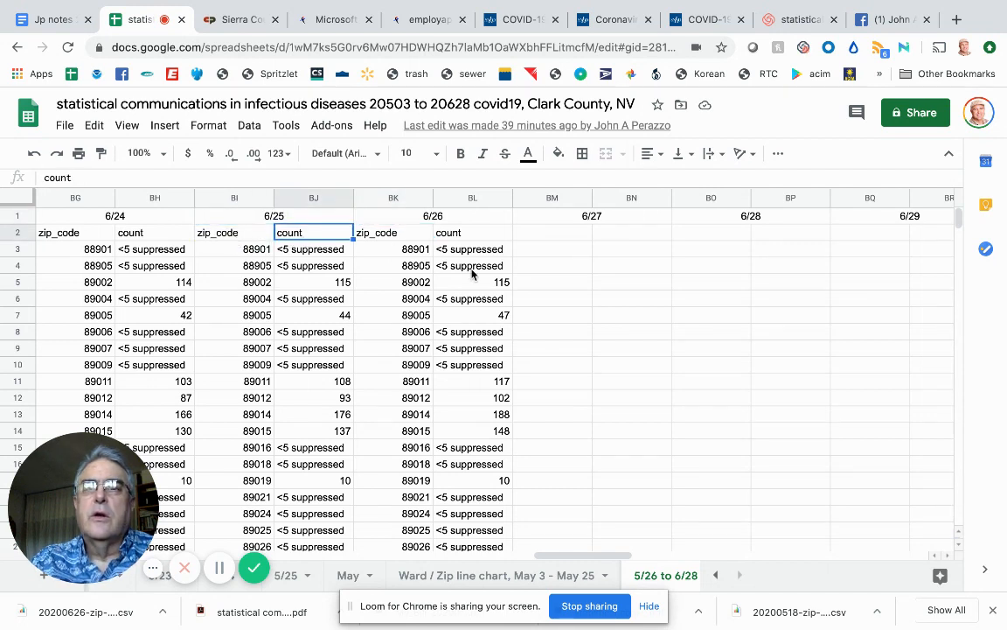
# Check the June 26, 2020 ZIP Code Count entry in the SNHD case count archive against the 6/26 heading in the spreadsheet
pyautogui.click(709, 24)
pyautogui.scroll(2, 632, 180)
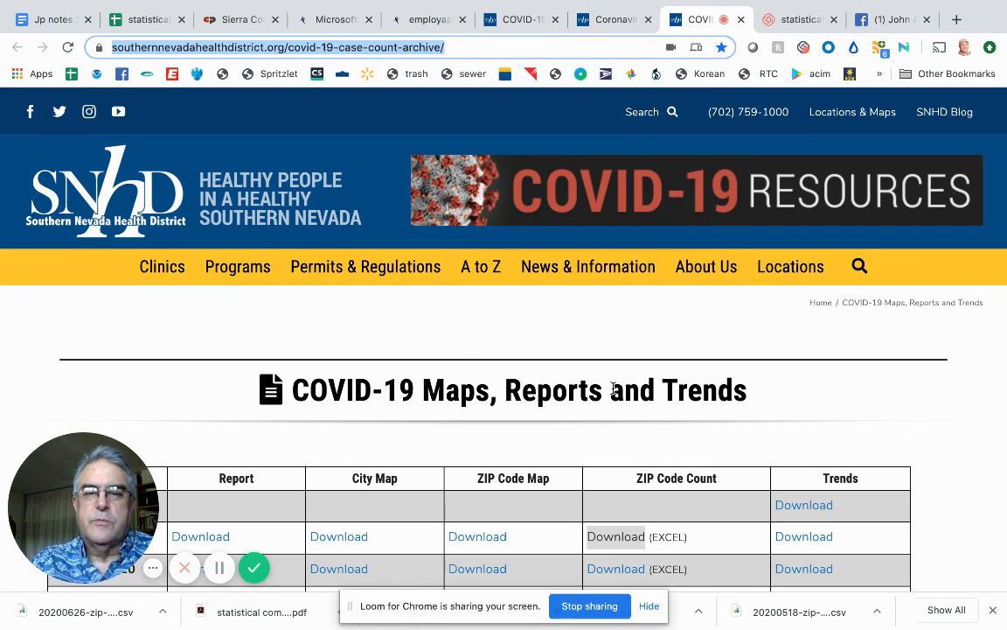
pyautogui.scroll(-1, 613, 388)
pyautogui.scroll(-2, 613, 387)
pyautogui.doubleClick(669, 381)
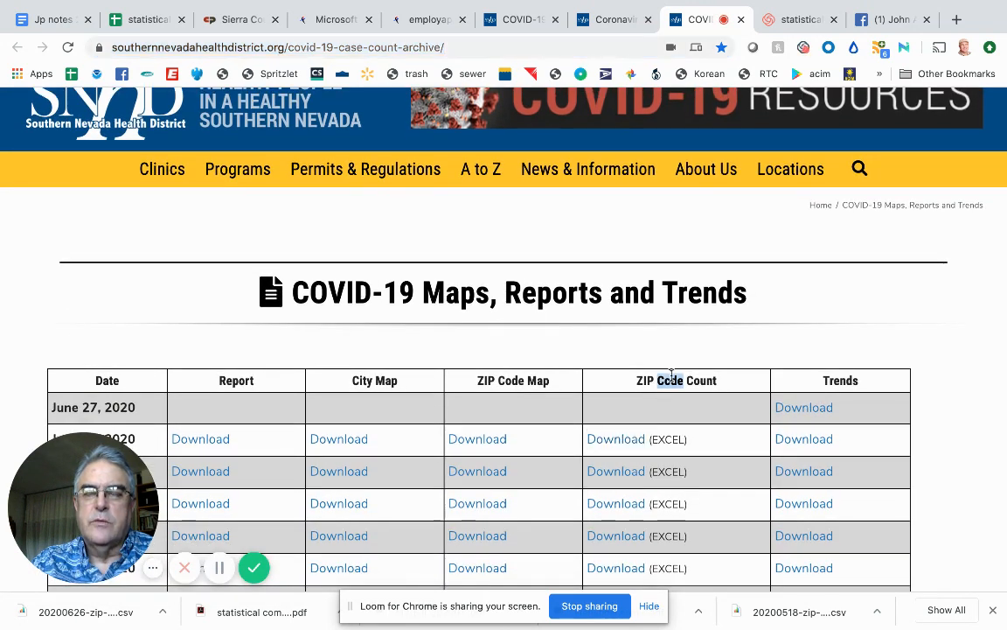
pyautogui.scroll(-2, 621, 443)
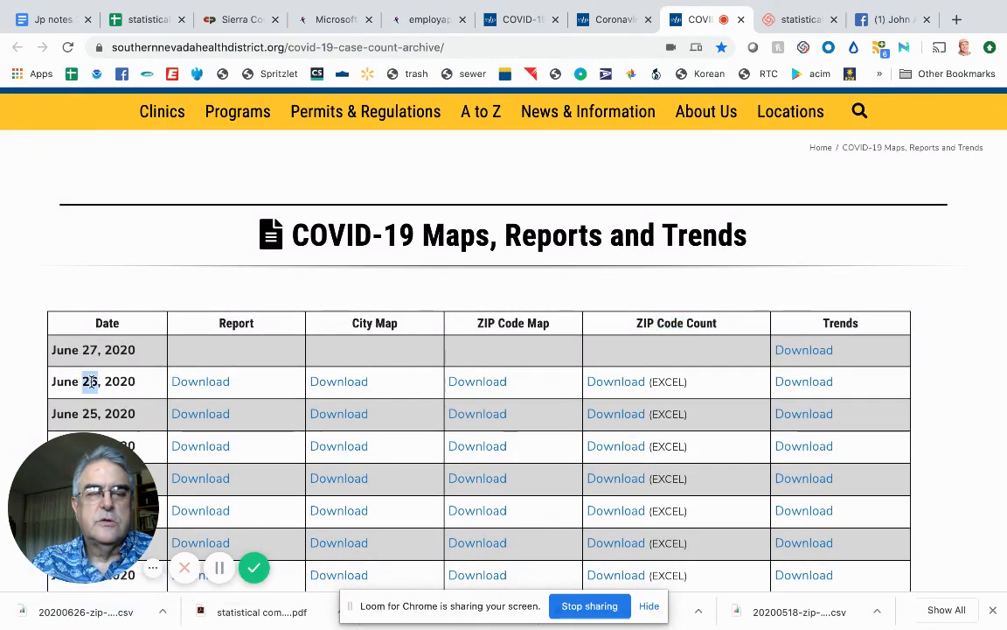
pyautogui.tripleClick(94, 381)
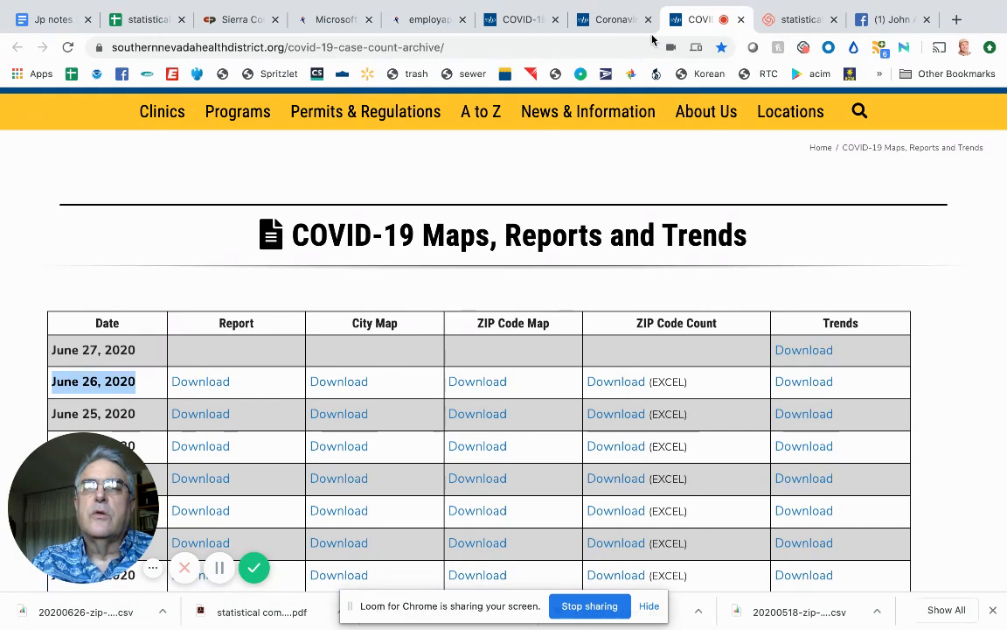
pyautogui.click(149, 20)
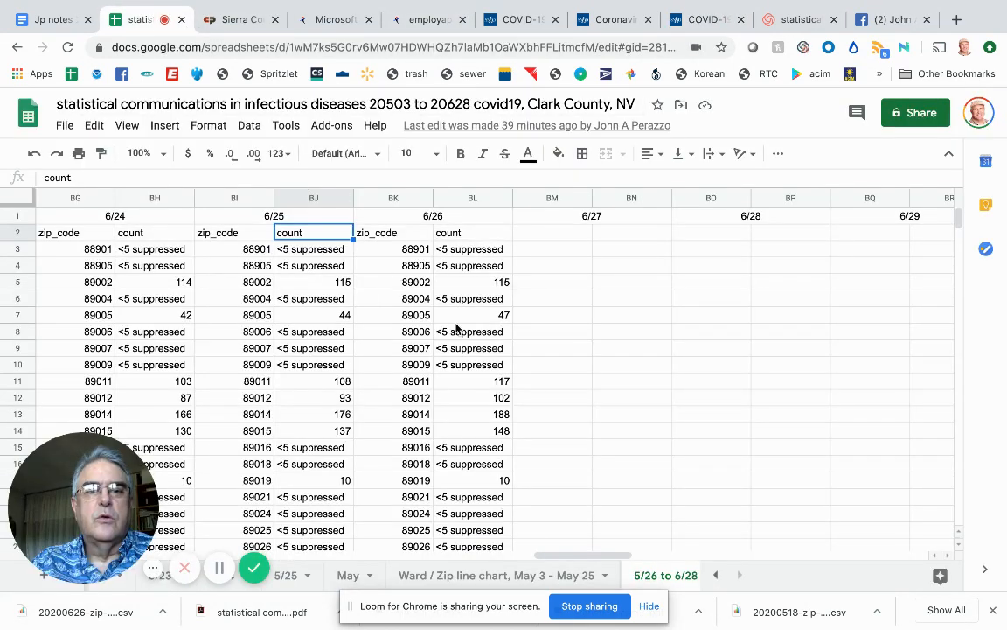
pyautogui.click(448, 223)
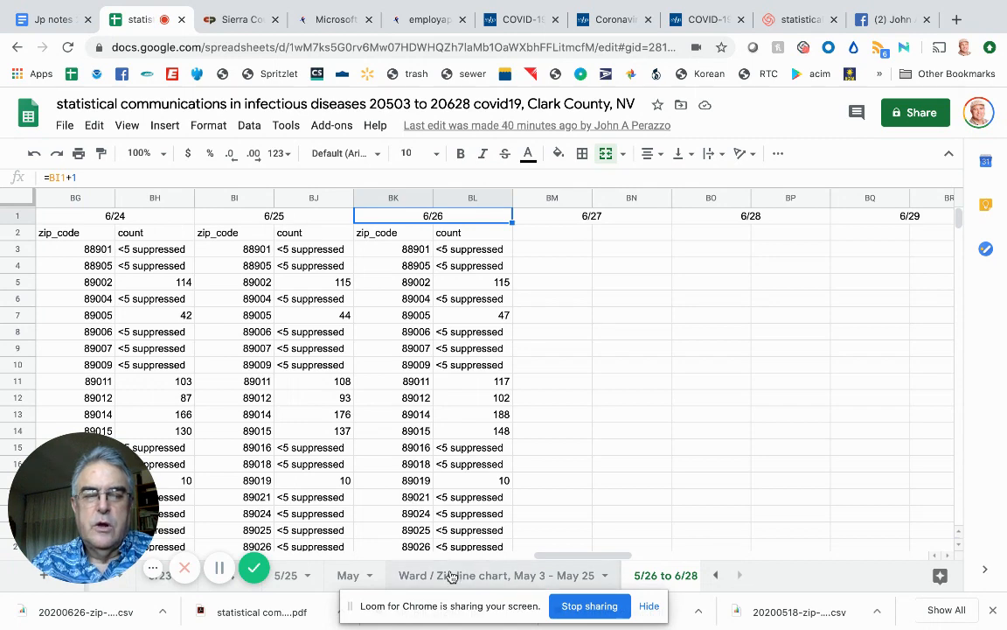
# Look over the Ward / Zip line chart and the 5/25 and May sheets, examining the lookup formula in cell P2 of May
pyautogui.click(450, 576)
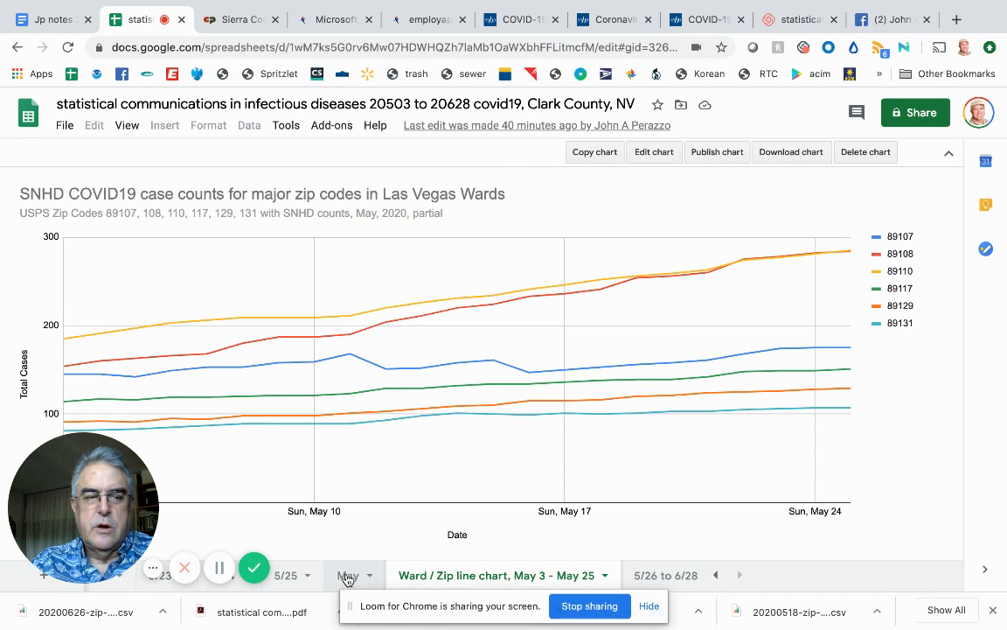
pyautogui.click(348, 579)
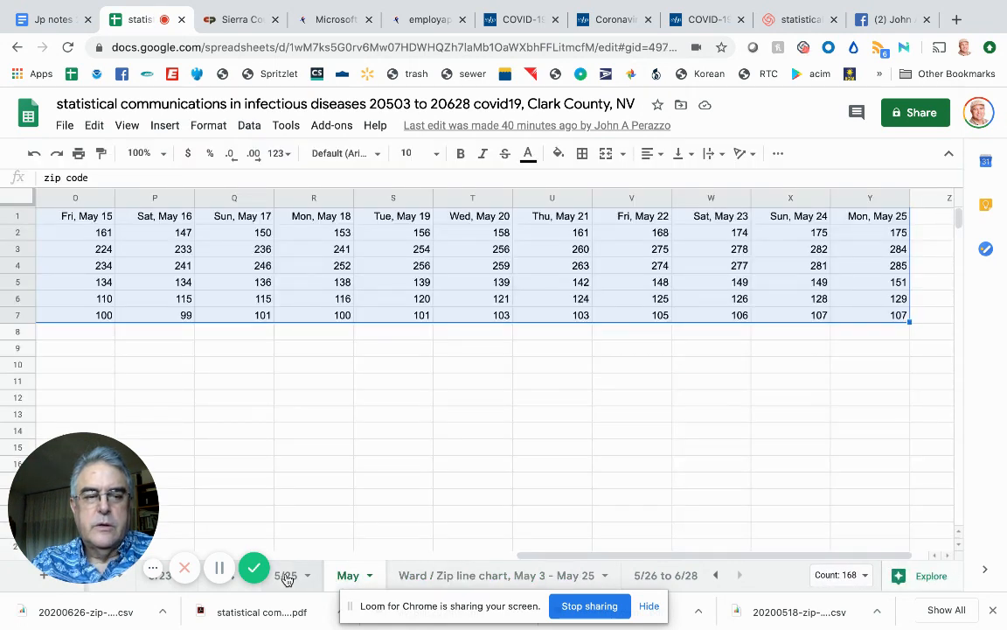
pyautogui.click(287, 575)
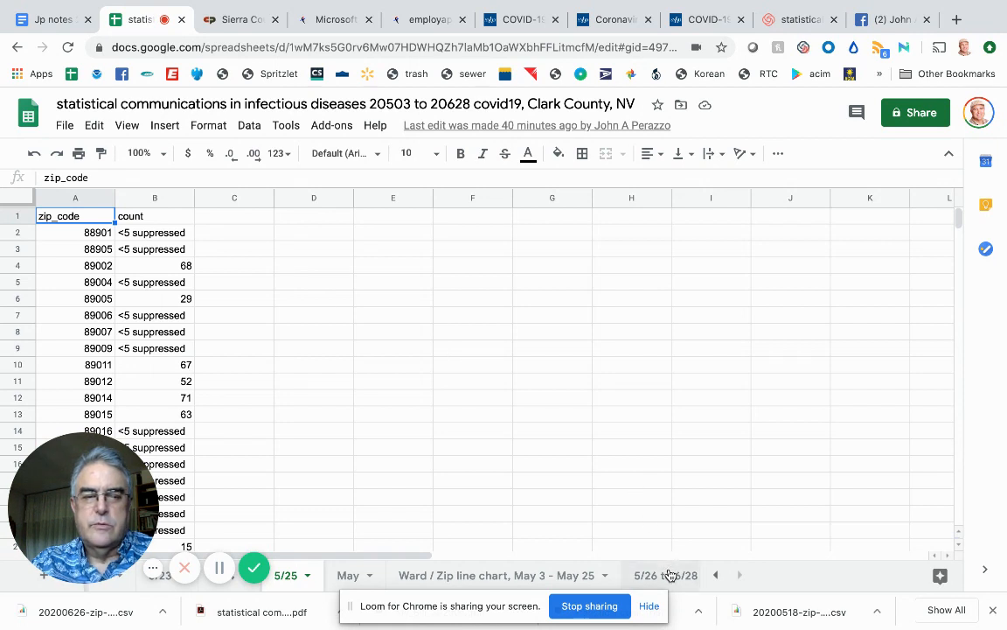
pyautogui.click(347, 575)
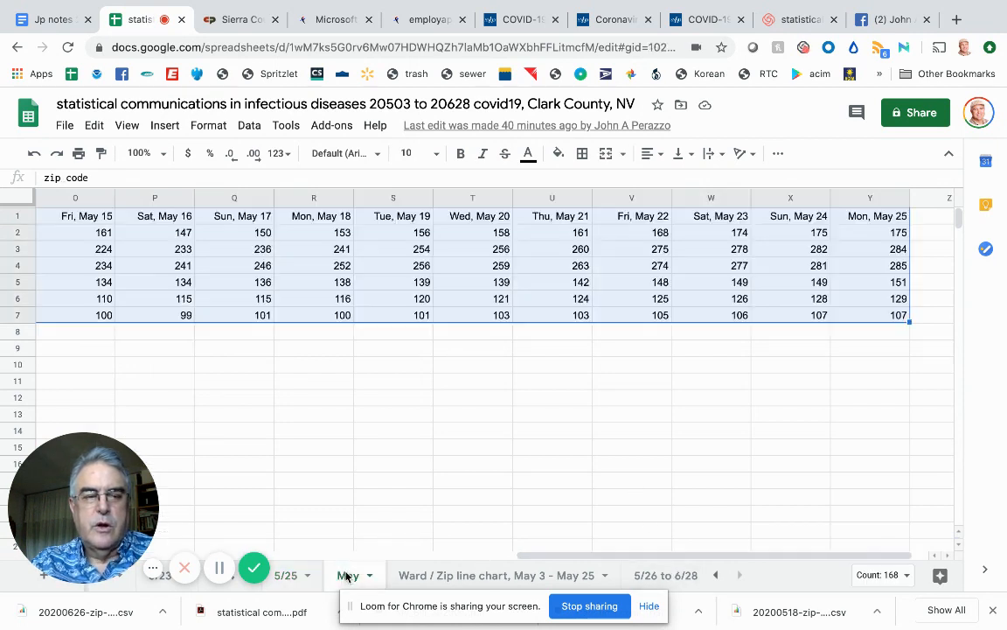
pyautogui.doubleClick(168, 232)
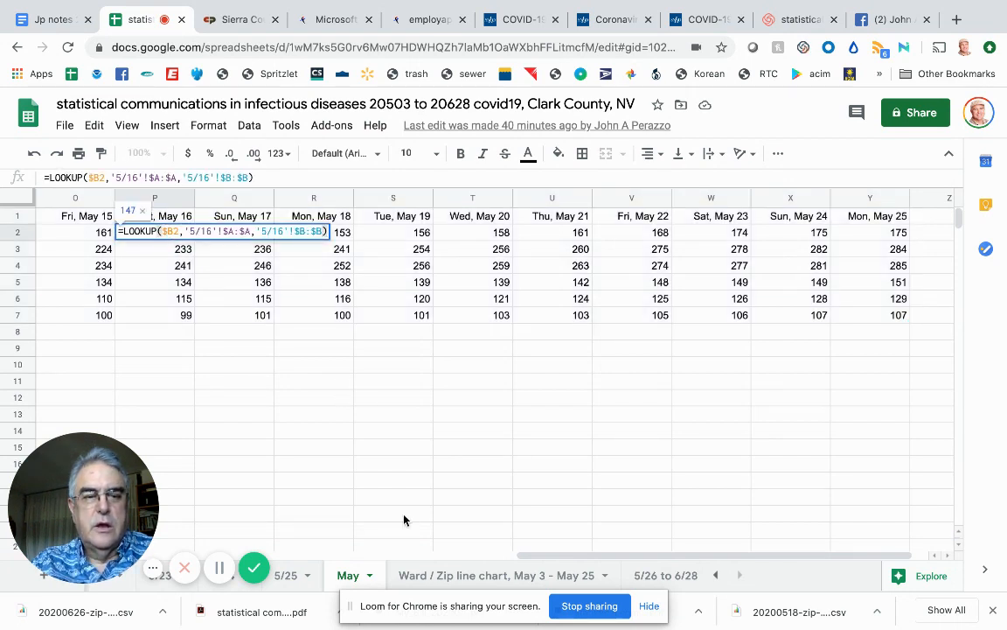
# Examine the zip code legend of the Ward / Zip line chart, leaving the chart editor without changes
pyautogui.click(452, 576)
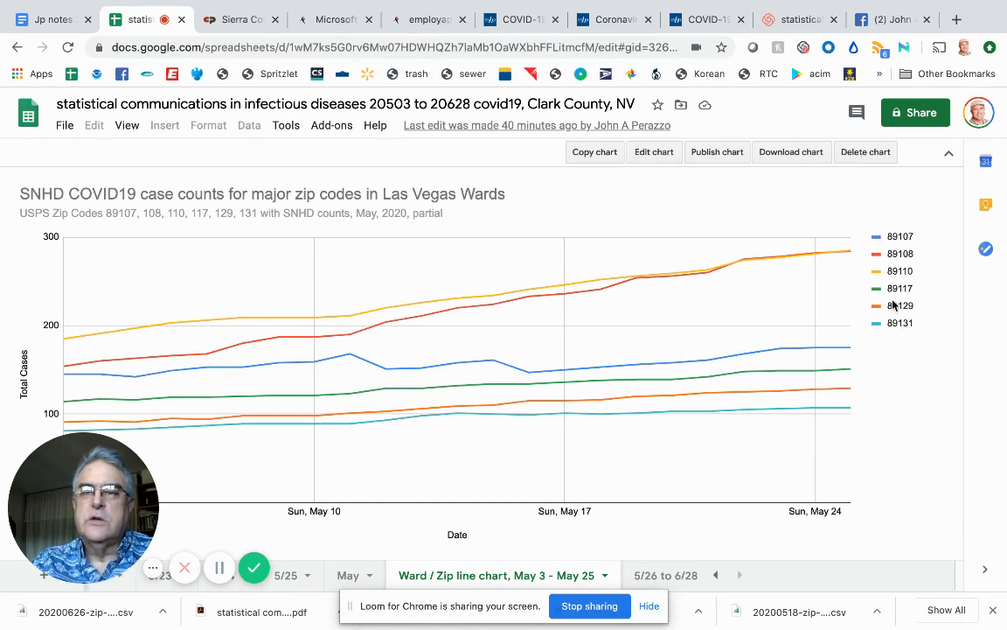
pyautogui.doubleClick(903, 242)
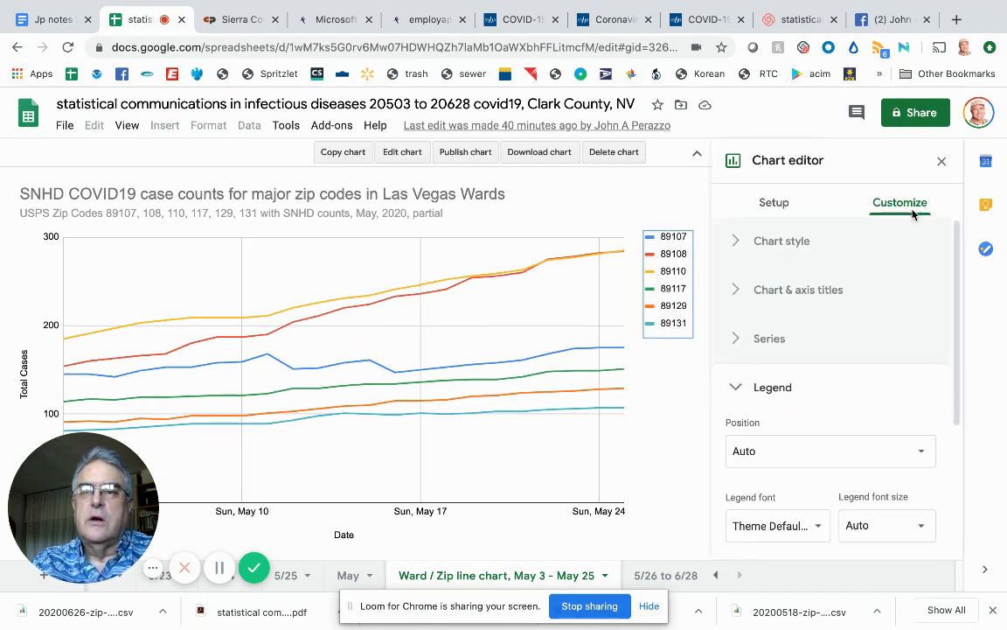
pyautogui.click(942, 163)
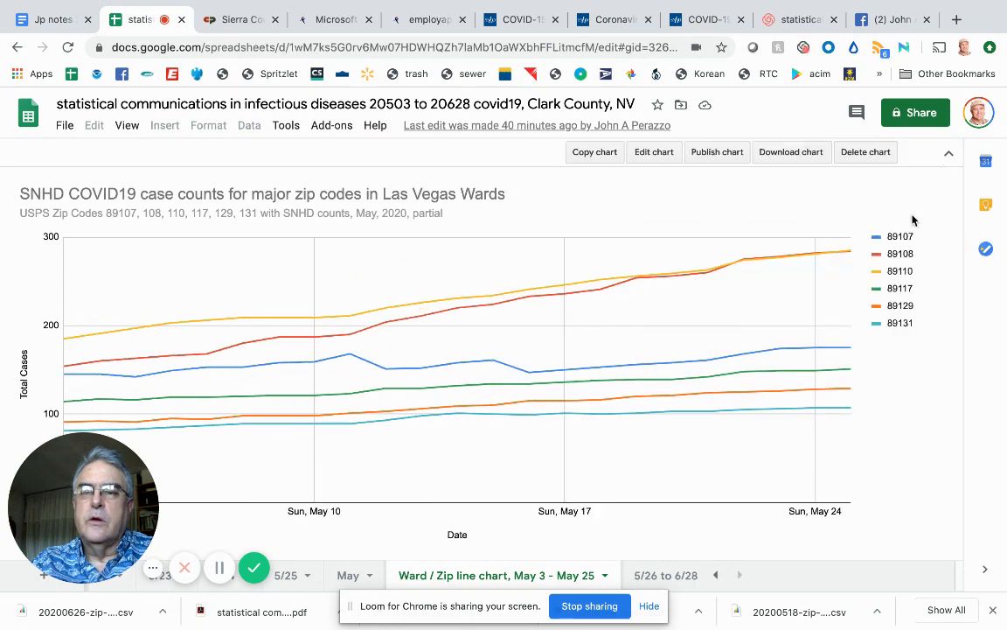
pyautogui.doubleClick(901, 276)
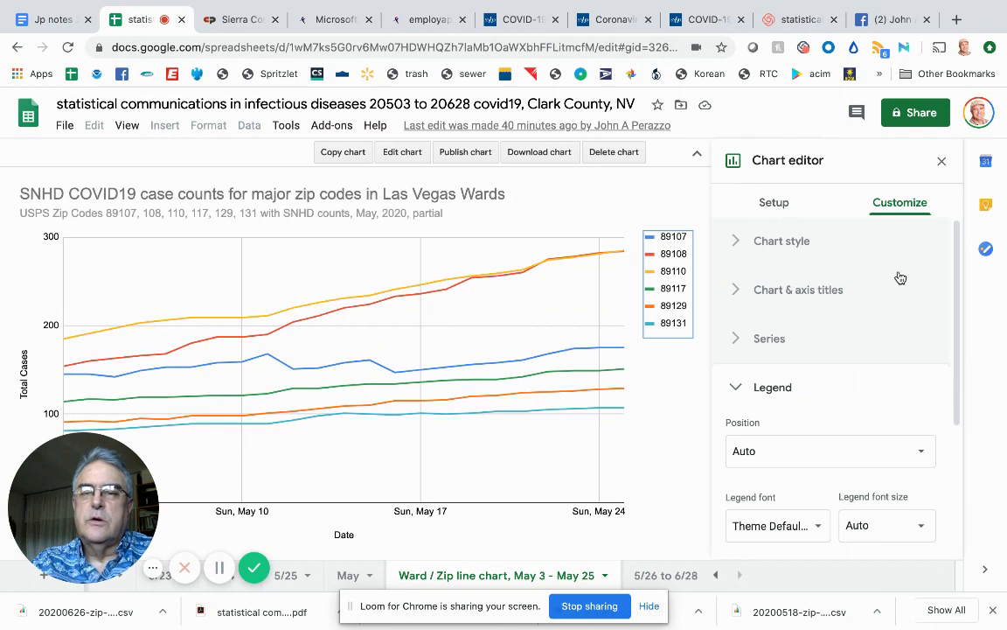
pyautogui.click(941, 161)
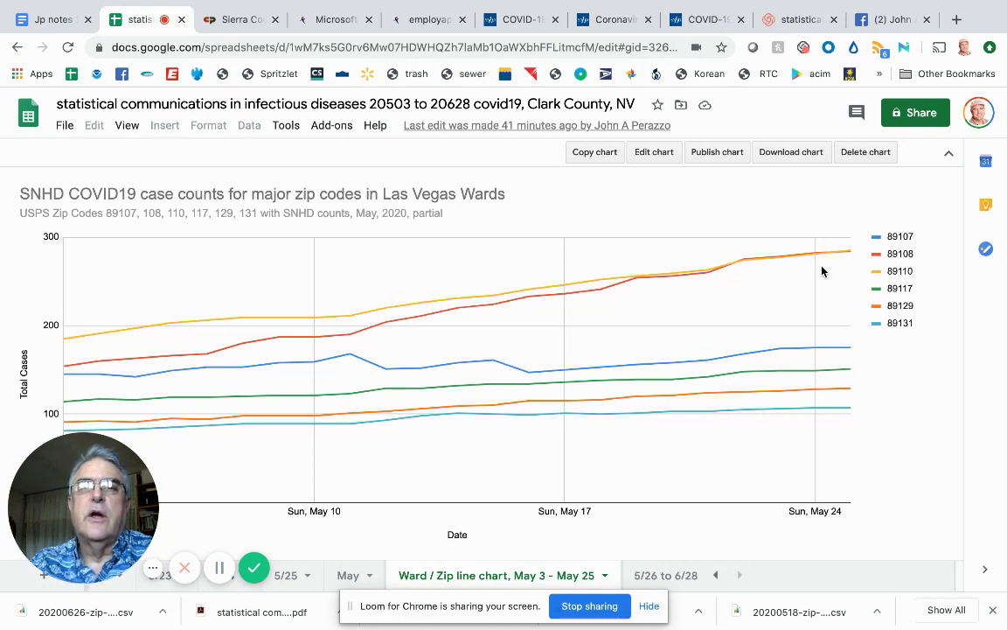
# Open the spreadsheet "SNHD COVID-19 Maps, Reports and Trends through Thu Jun 25, 2020 covid-19-case-count-archive" in a new browser tab
pyautogui.click(955, 22)
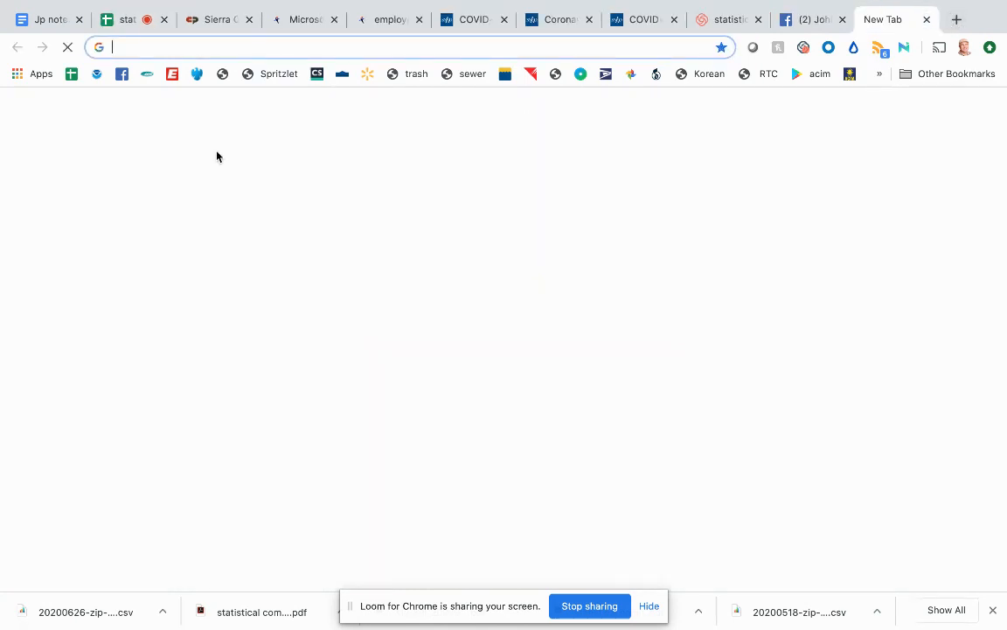
pyautogui.click(71, 74)
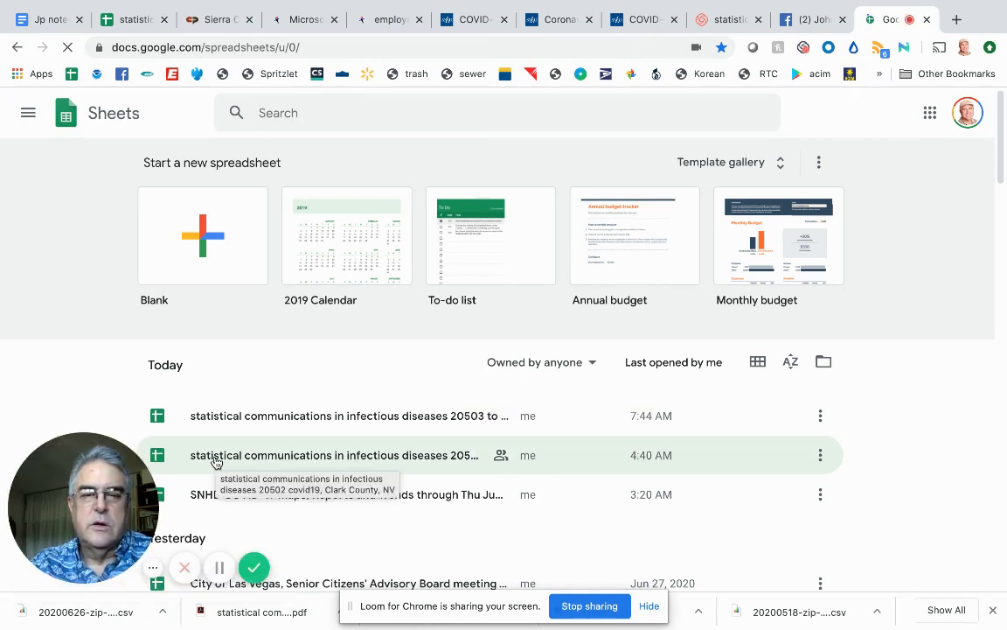
pyautogui.click(216, 461)
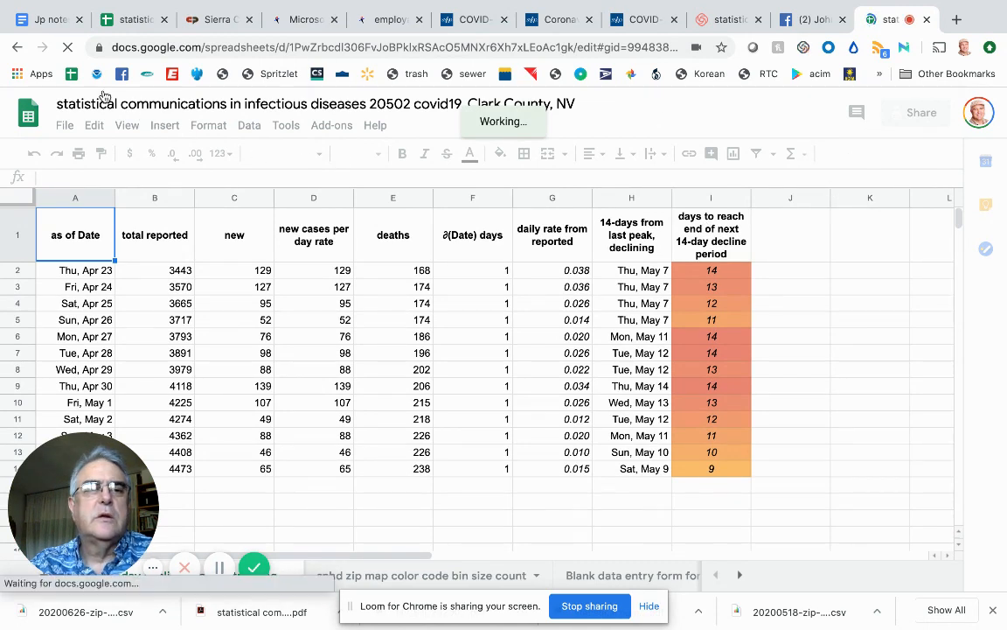
pyautogui.click(71, 76)
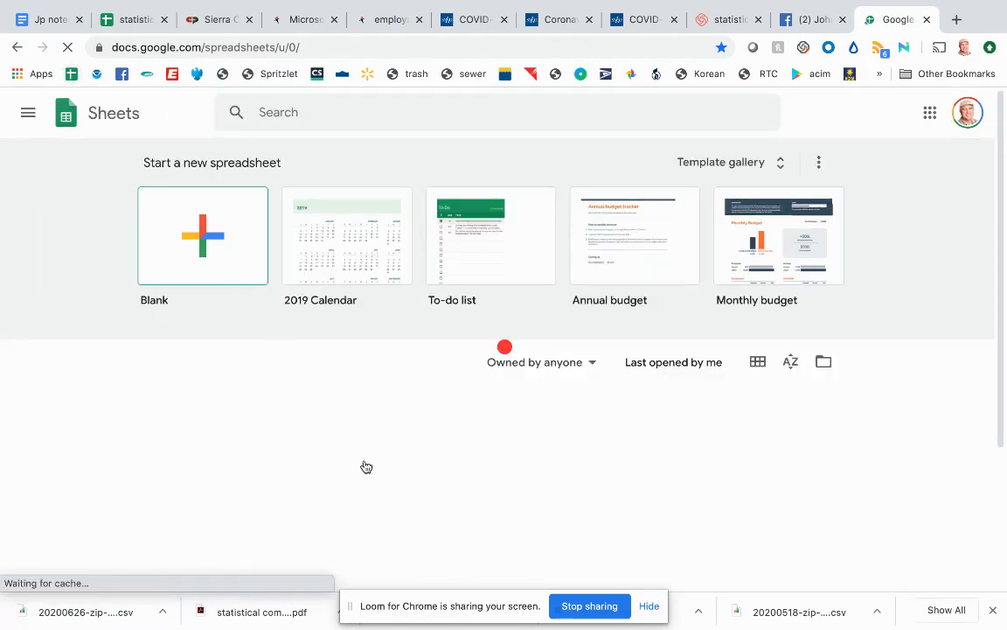
pyautogui.click(357, 505)
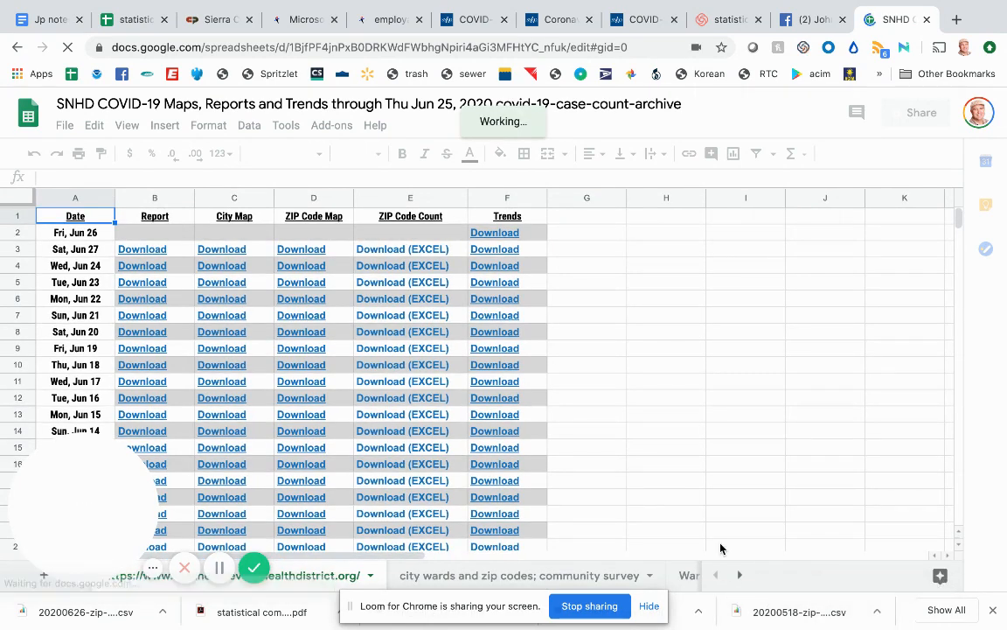
# View the city wards and zip codes community survey sheet and the Ward 6 pie chart of zip code percentages
pyautogui.scroll(-1, 720, 547)
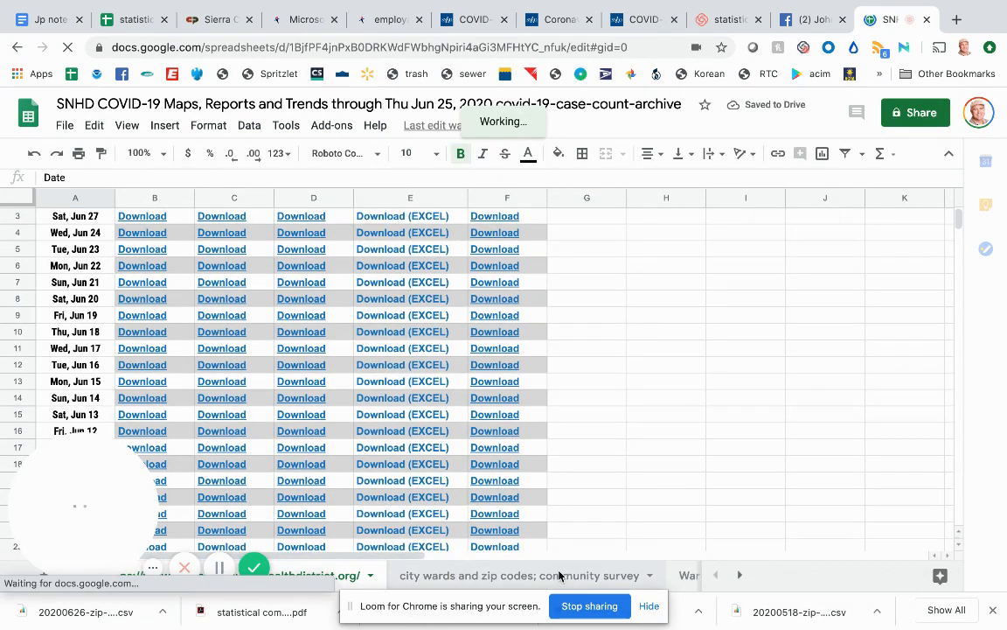
pyautogui.click(560, 574)
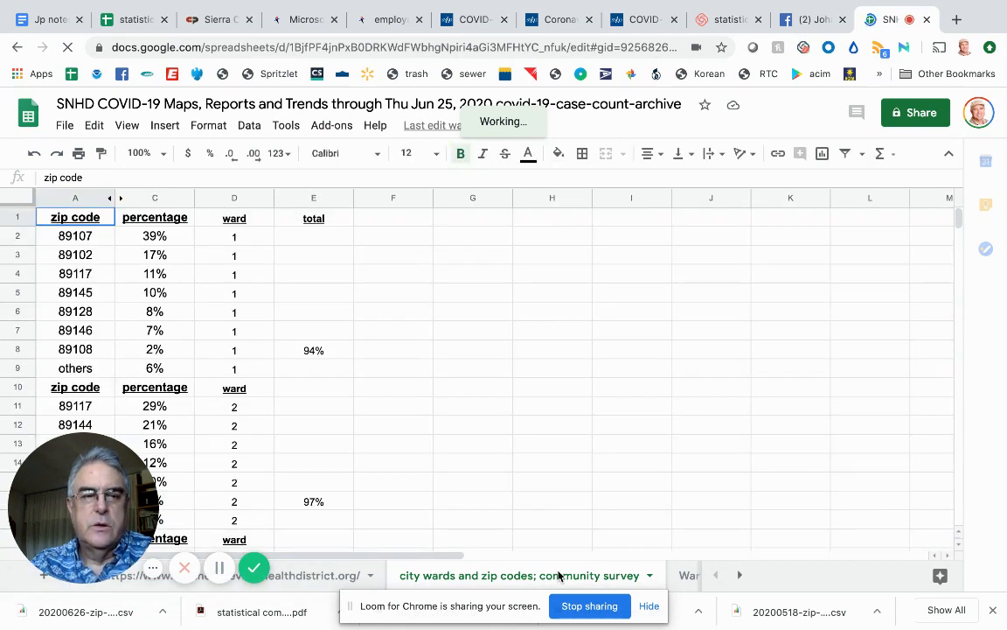
pyautogui.click(689, 576)
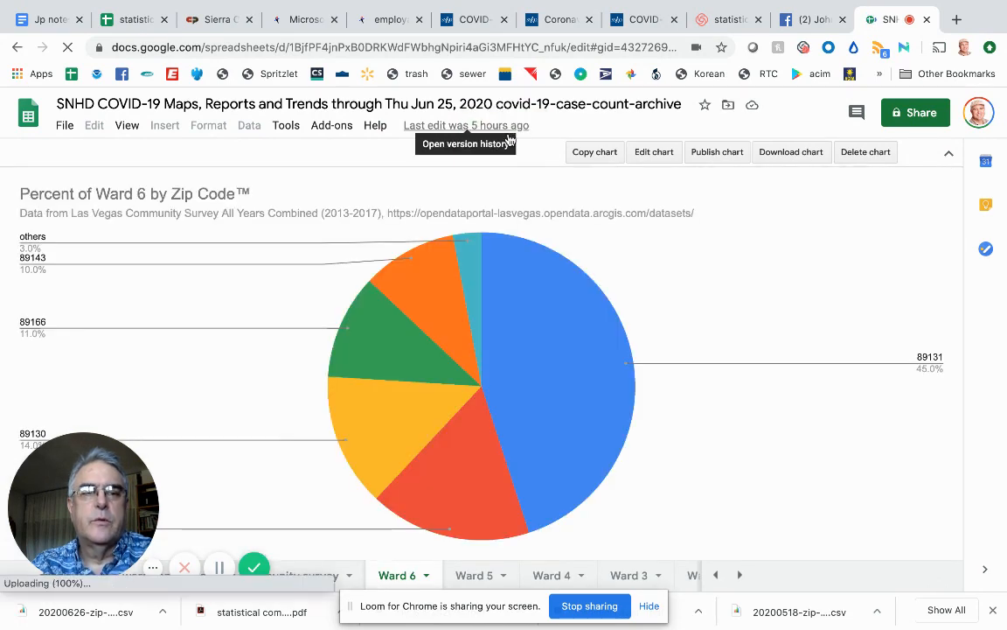
pyautogui.moveTo(599, 291)
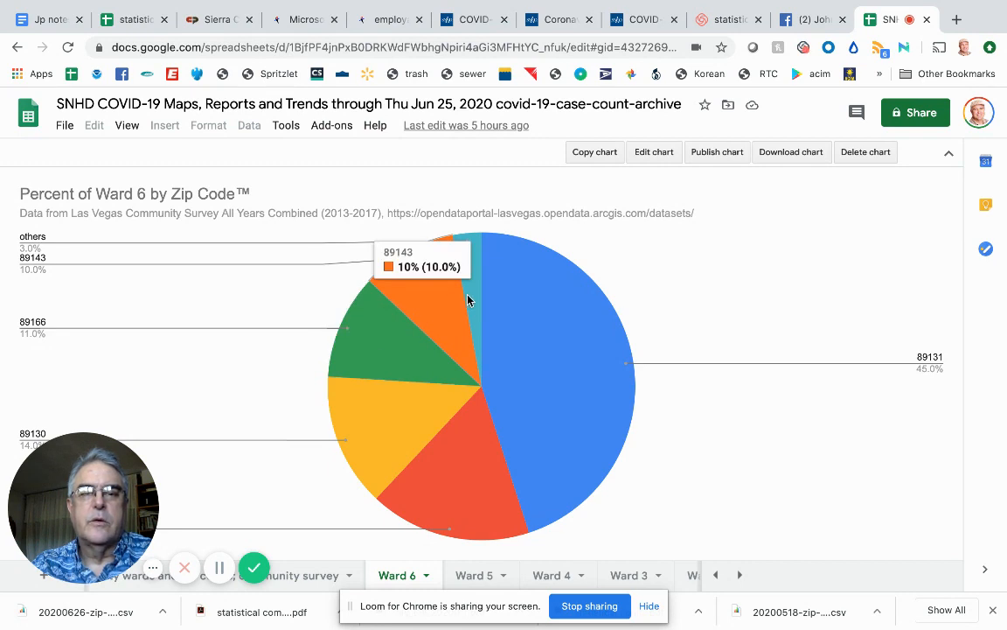
# Examine the zip code shares in the Ward 4 pie chart while browsing the Ward 5, Ward 4 and Ward 2 chart sheets
pyautogui.click(472, 575)
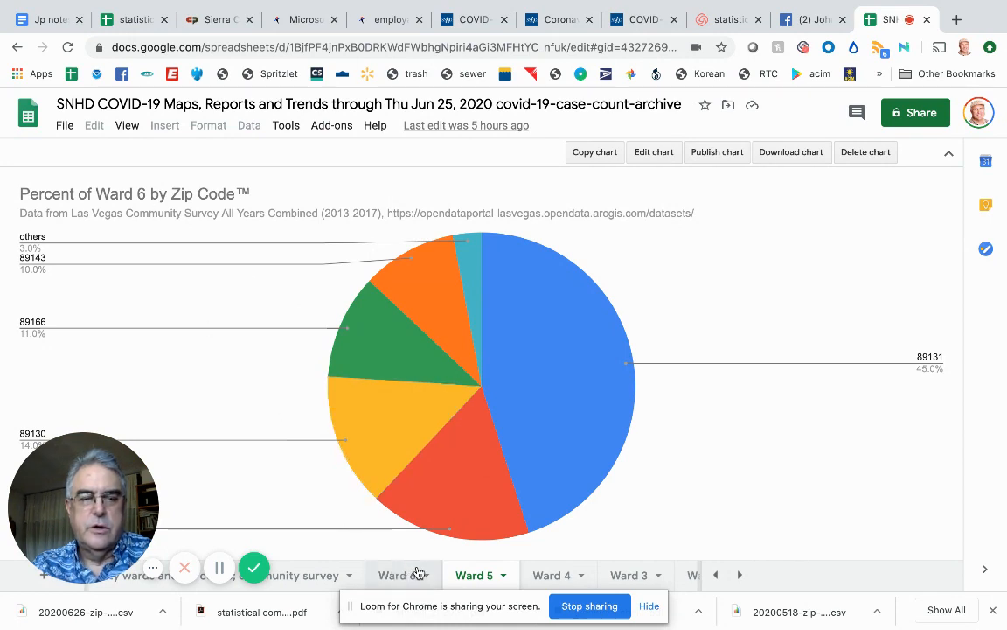
pyautogui.click(553, 575)
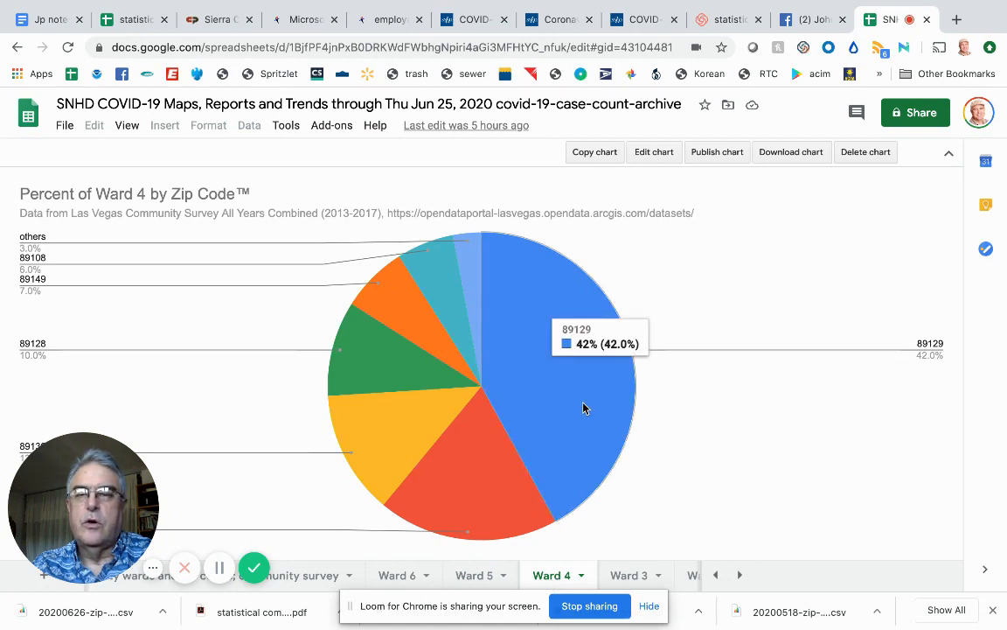
pyautogui.click(689, 575)
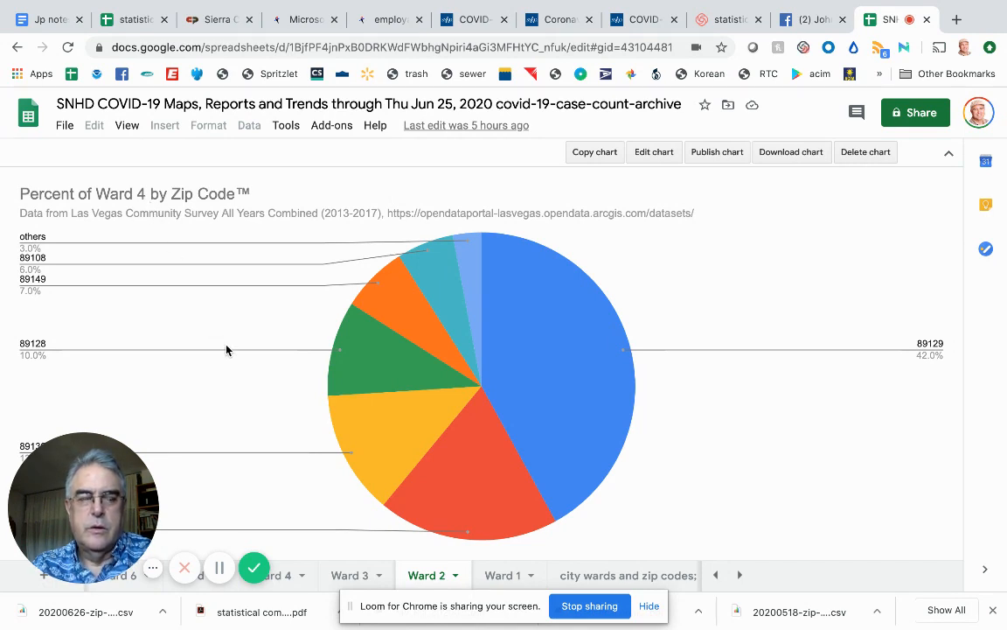
pyautogui.moveTo(420, 380)
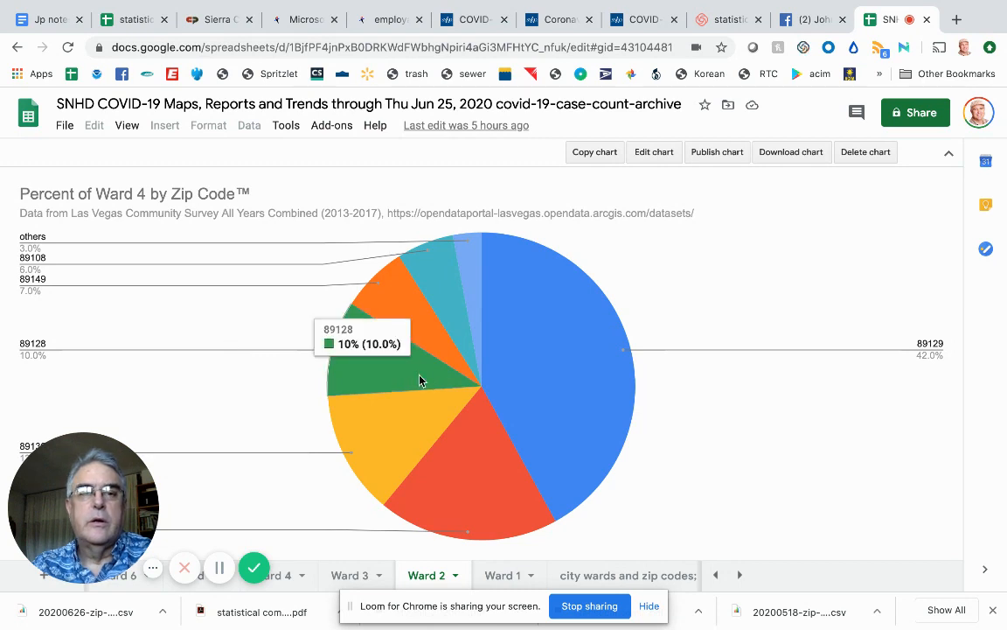
pyautogui.moveTo(551, 416)
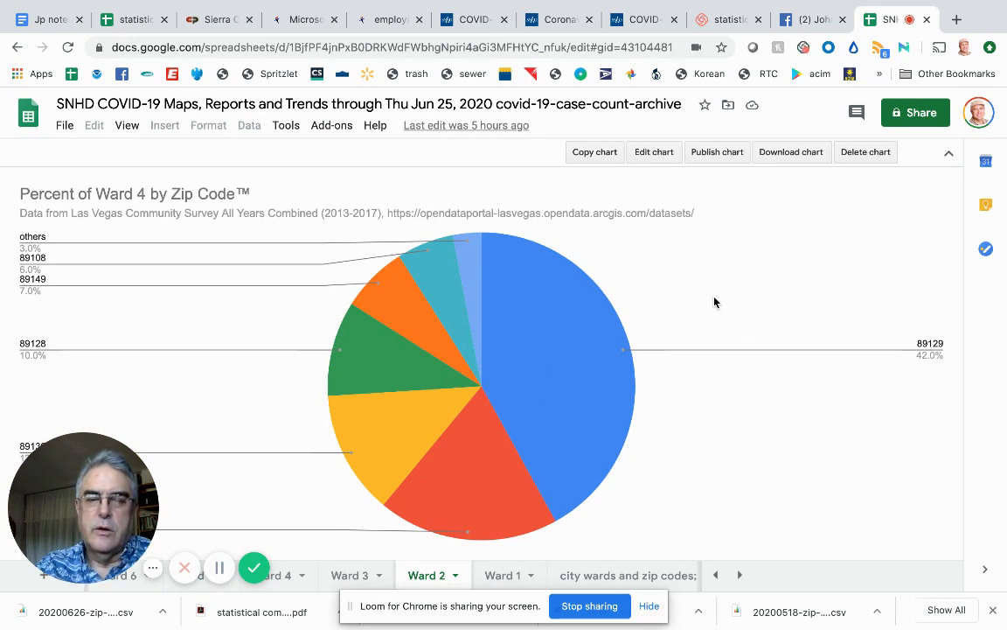
# Return to the May Ward / Zip line chart, and open the spreadsheet "statistical communications in infectious diseases 20502 covid19, Clark County, NV" in a new browser tab
pyautogui.click(136, 27)
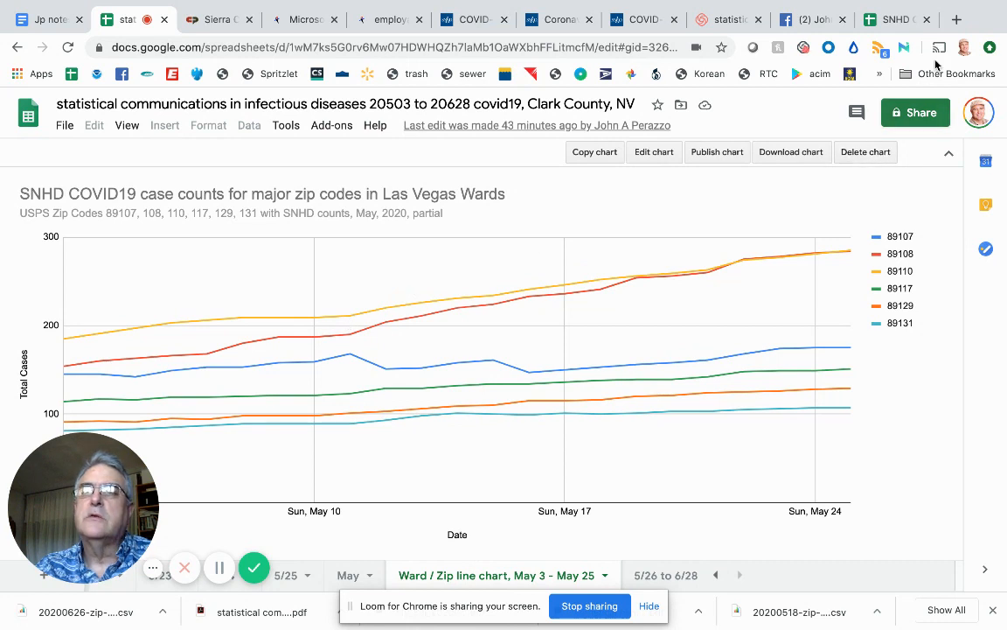
pyautogui.click(957, 20)
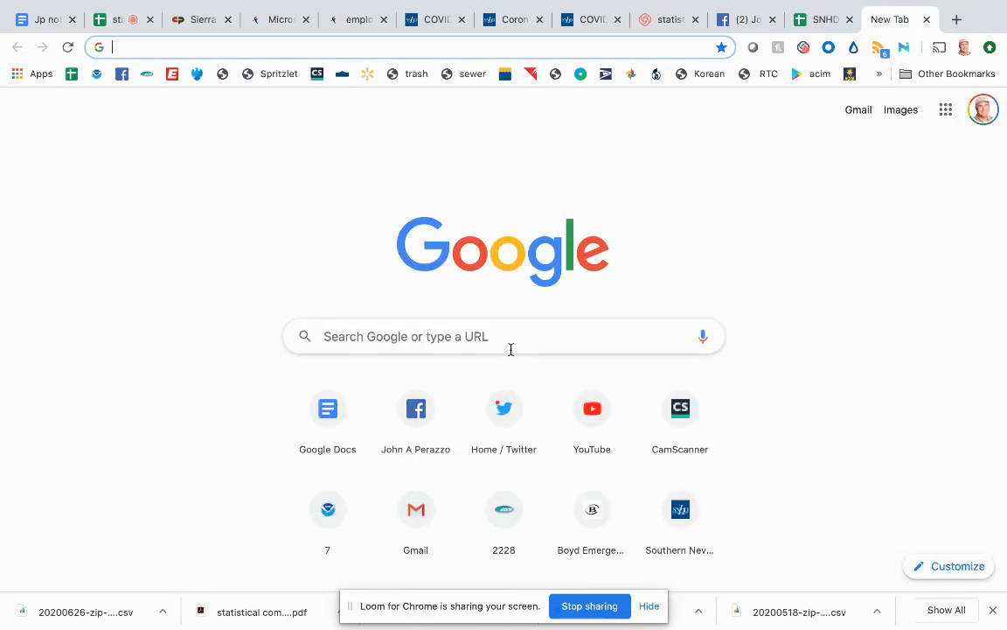
pyautogui.click(72, 75)
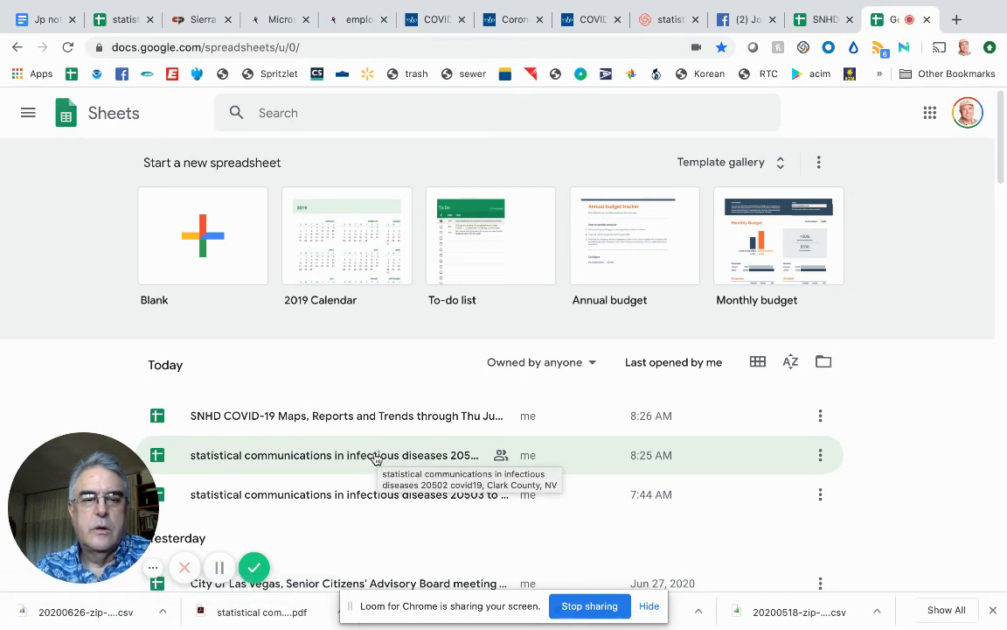
pyautogui.click(376, 456)
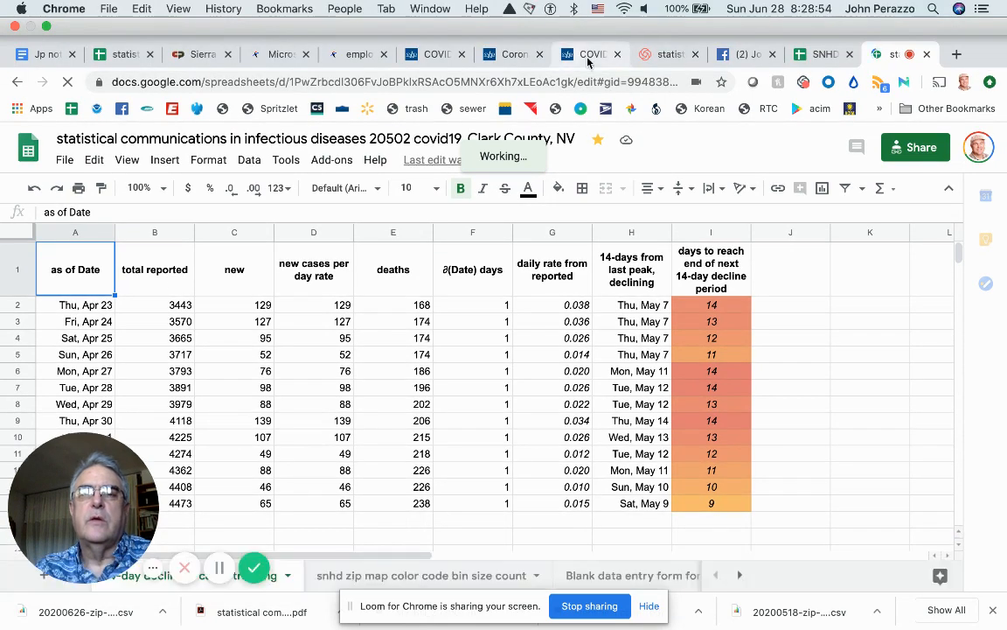
# Open the June 26, 2020 city map from the SNHD case count archive and examine its city counts and legend
pyautogui.click(586, 56)
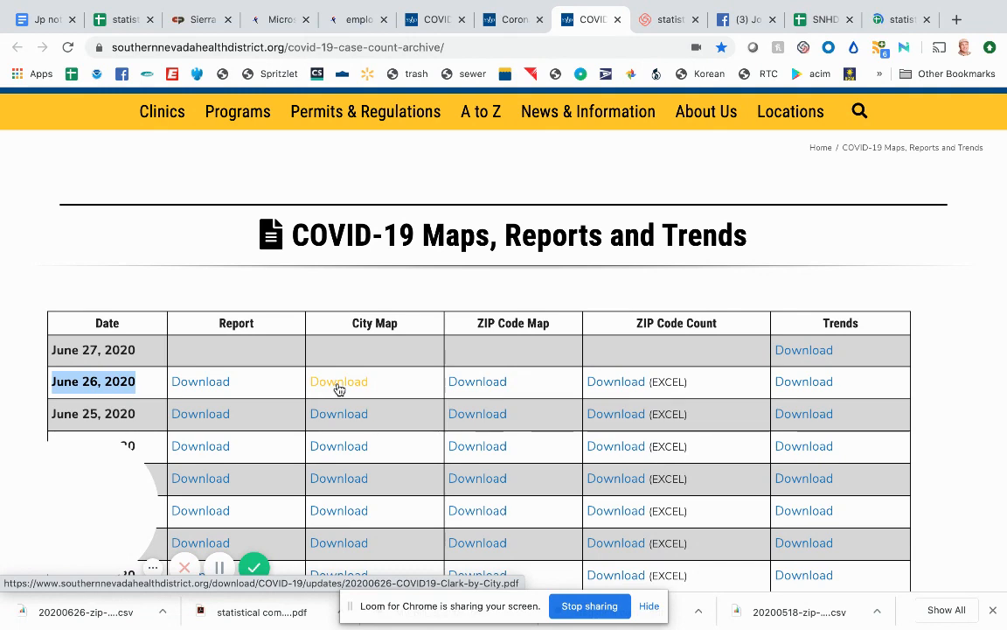
pyautogui.click(338, 389)
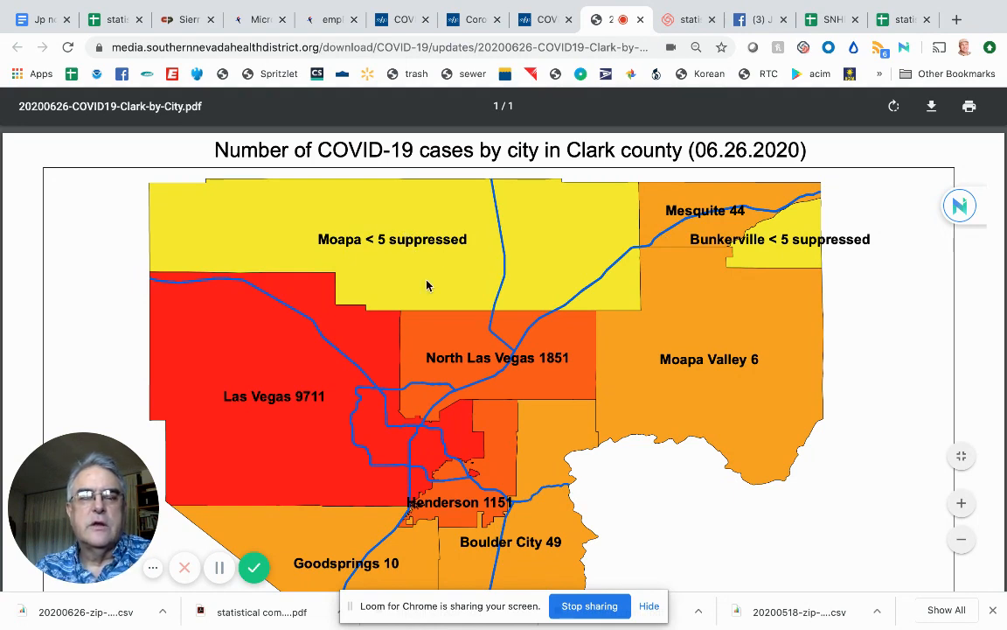
pyautogui.scroll(-3, 427, 285)
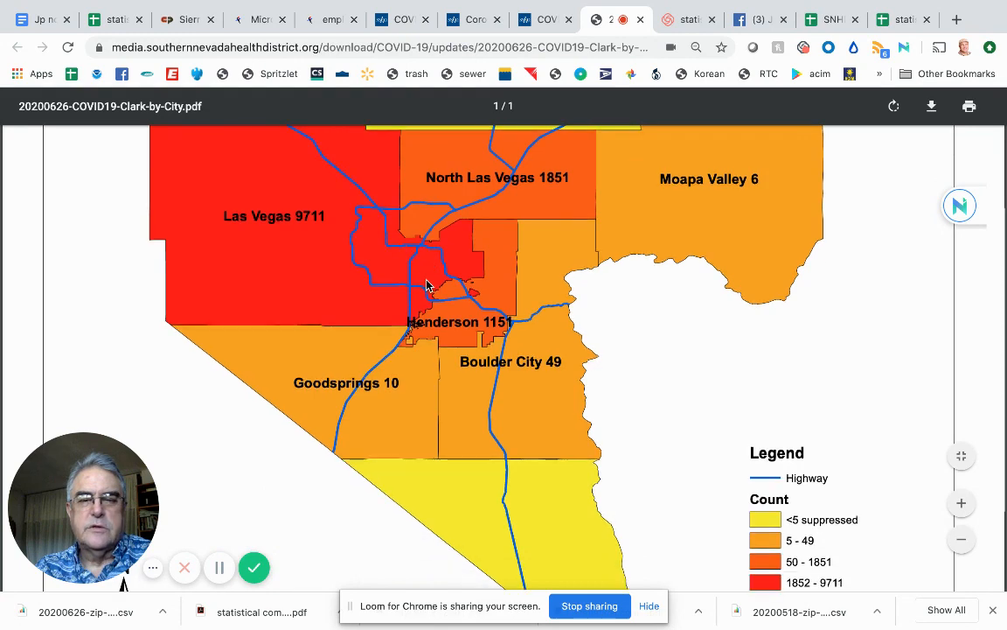
pyautogui.scroll(-2, 428, 286)
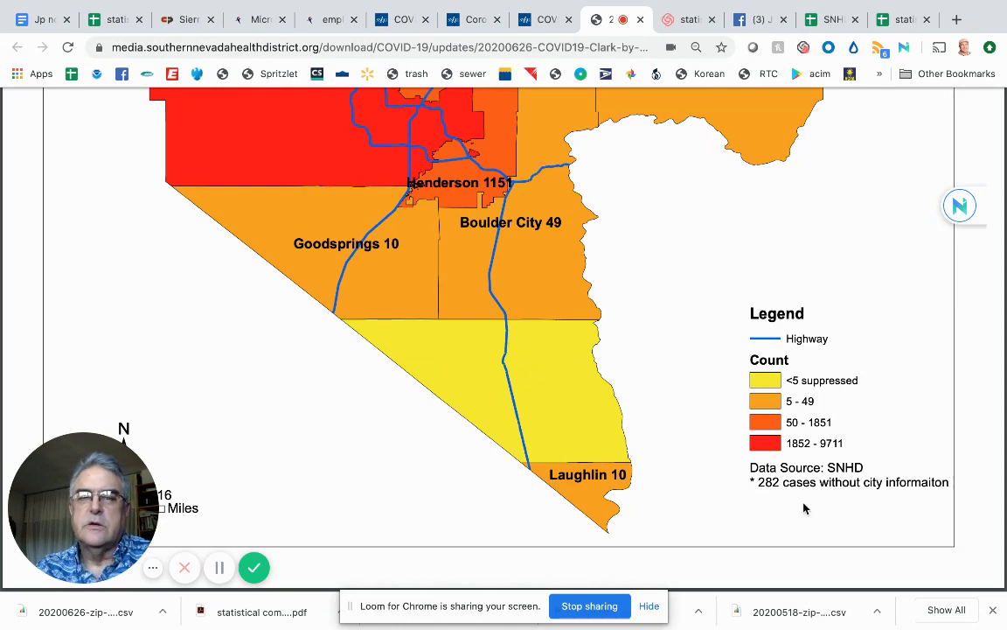
pyautogui.scroll(5, 678, 391)
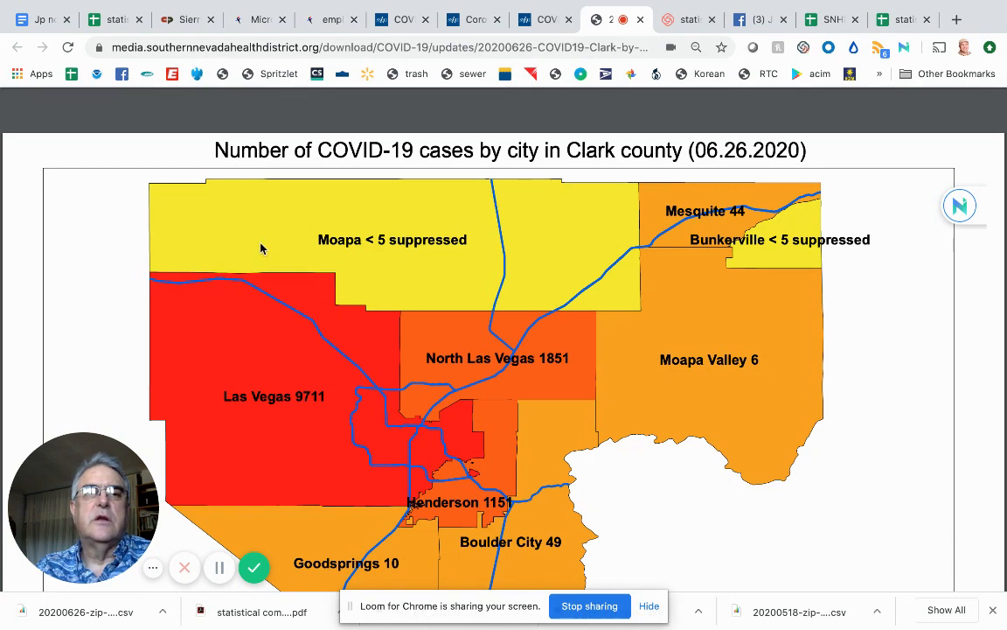
# Switch to the Senior Citizens' Advisory Board meeting notes and read the board's purpose quoted under "Charter?" at the document's start
pyautogui.click(46, 21)
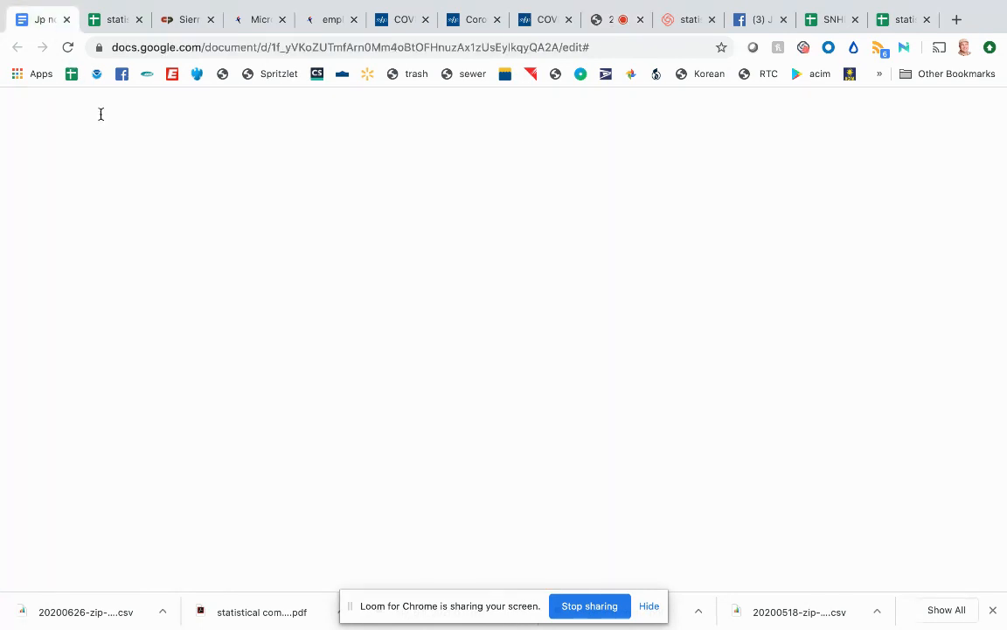
pyautogui.scroll(10, 371, 313)
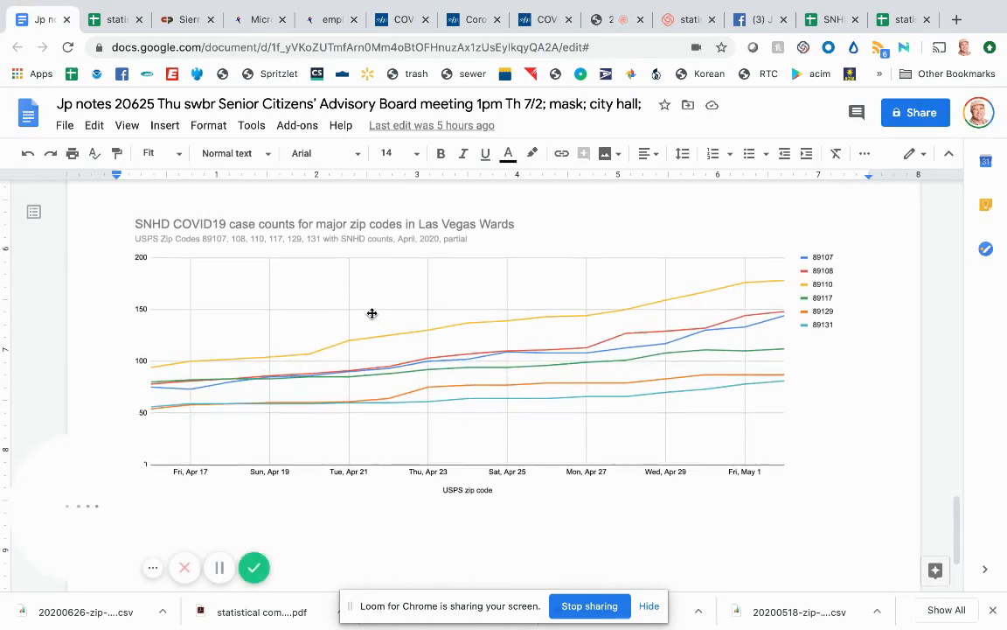
pyautogui.scroll(15, 372, 314)
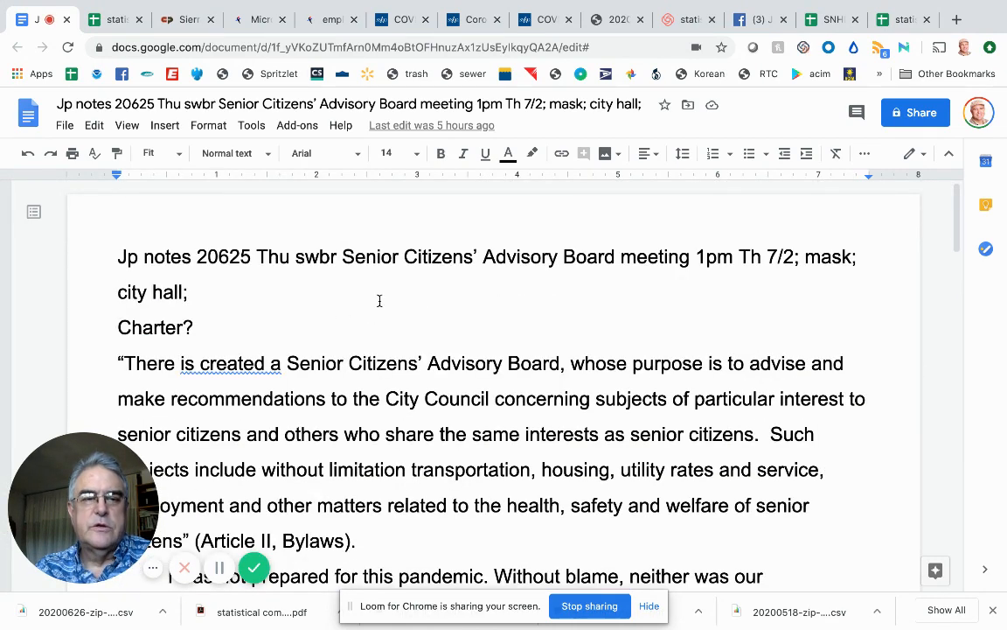
pyautogui.scroll(-3, 418, 295)
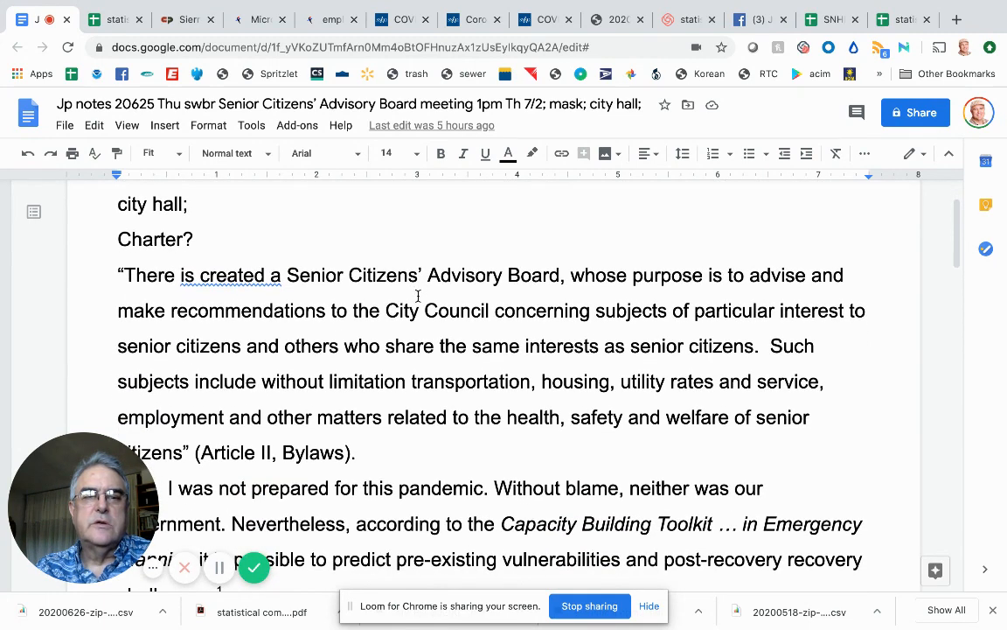
pyautogui.scroll(-1, 418, 295)
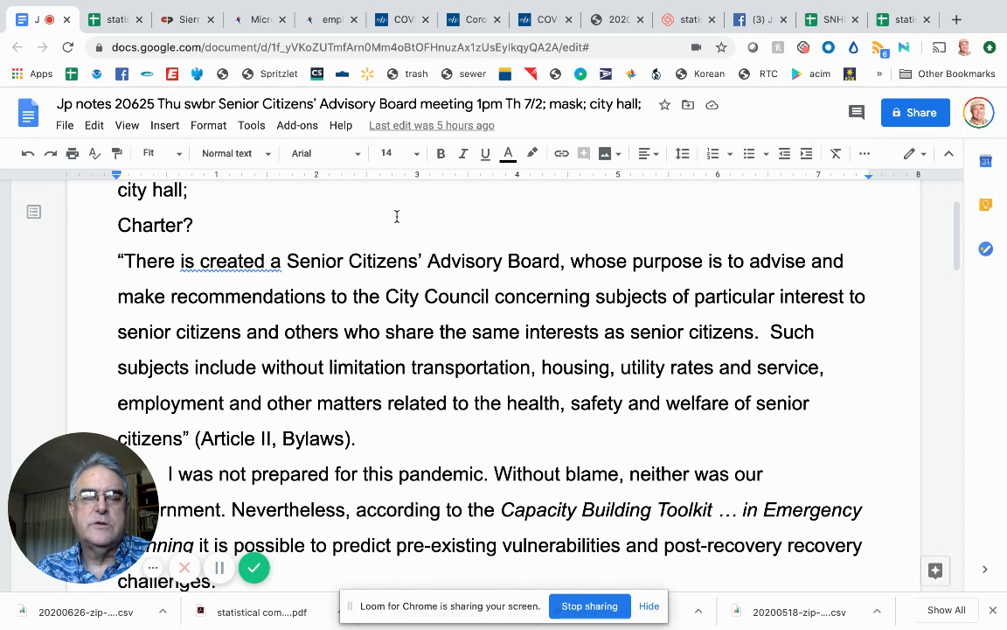
pyautogui.scroll(-1, 396, 216)
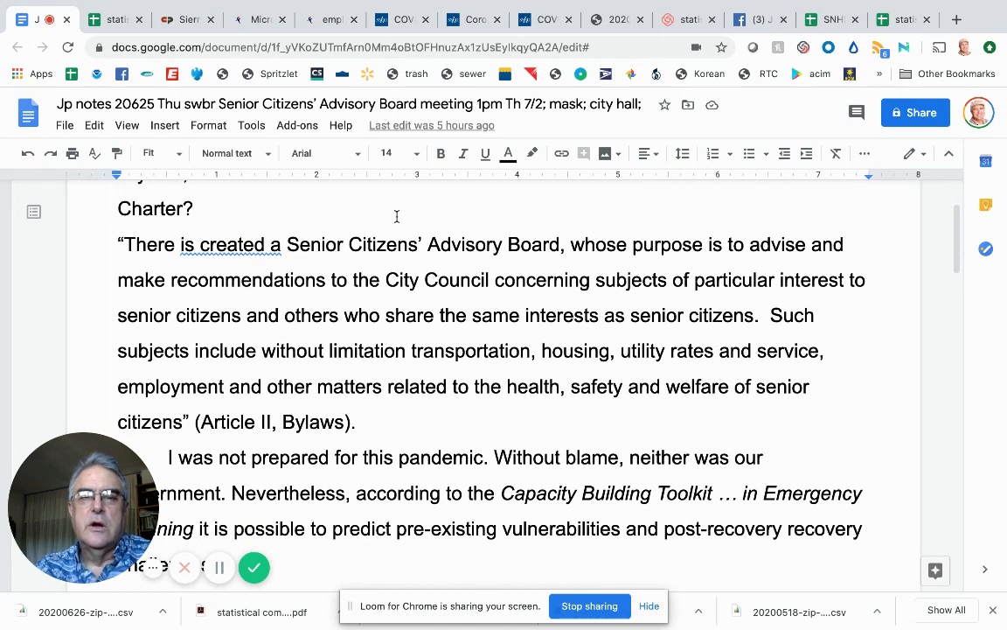
pyautogui.scroll(-1, 397, 216)
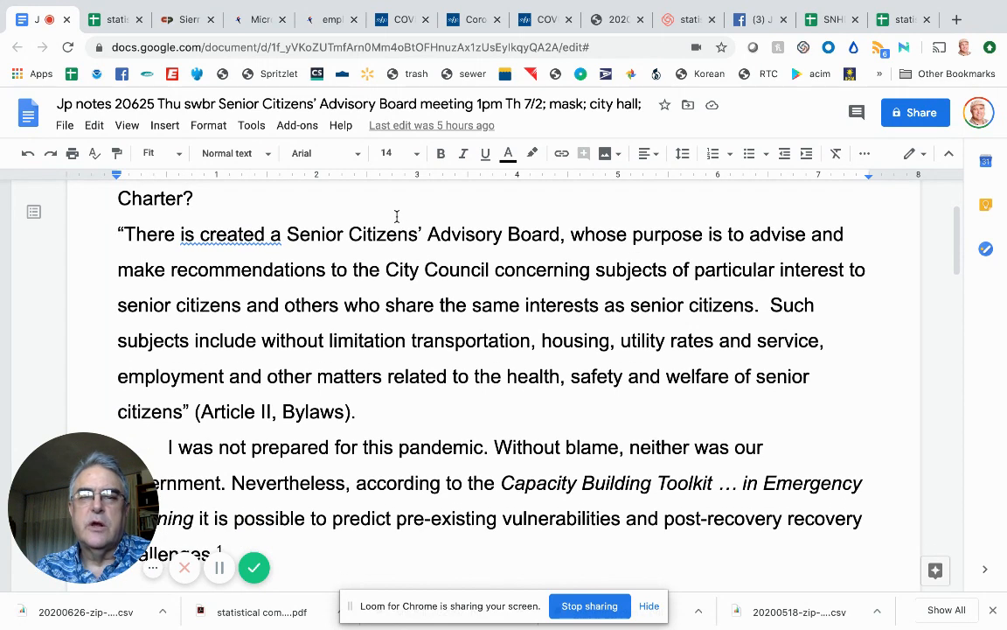
pyautogui.scroll(-2, 397, 216)
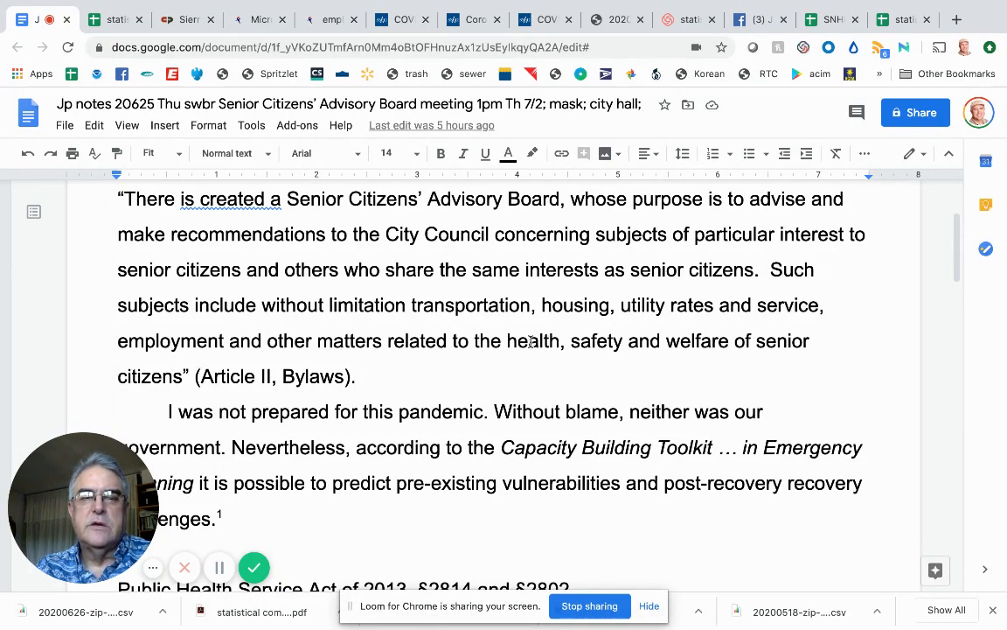
# Highlight the words "health", "safety" and "welfare" one after another in the quoted board purpose
pyautogui.doubleClick(530, 341)
pyautogui.doubleClick(592, 341)
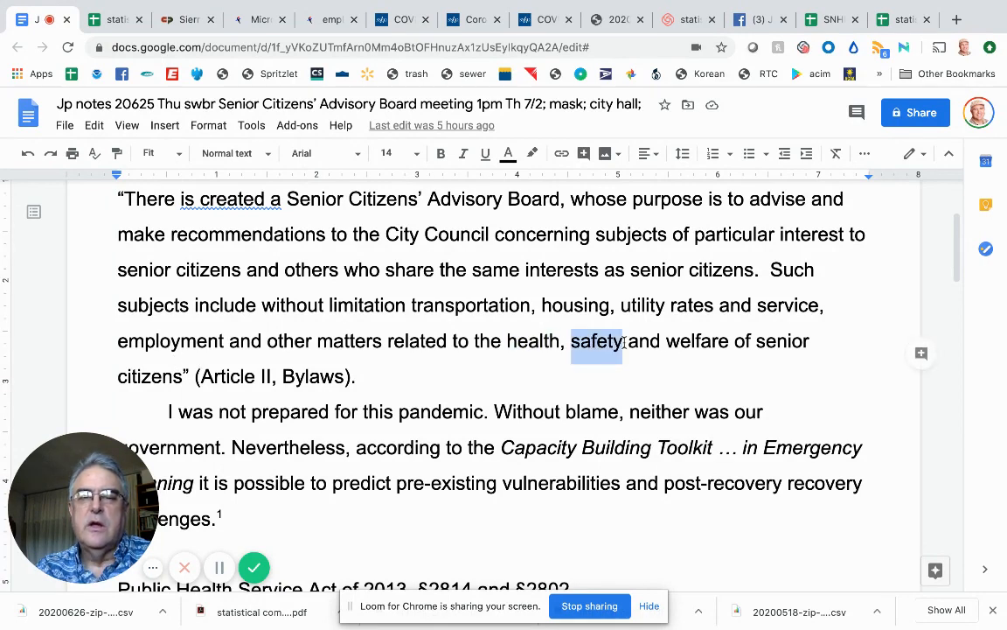
pyautogui.doubleClick(680, 341)
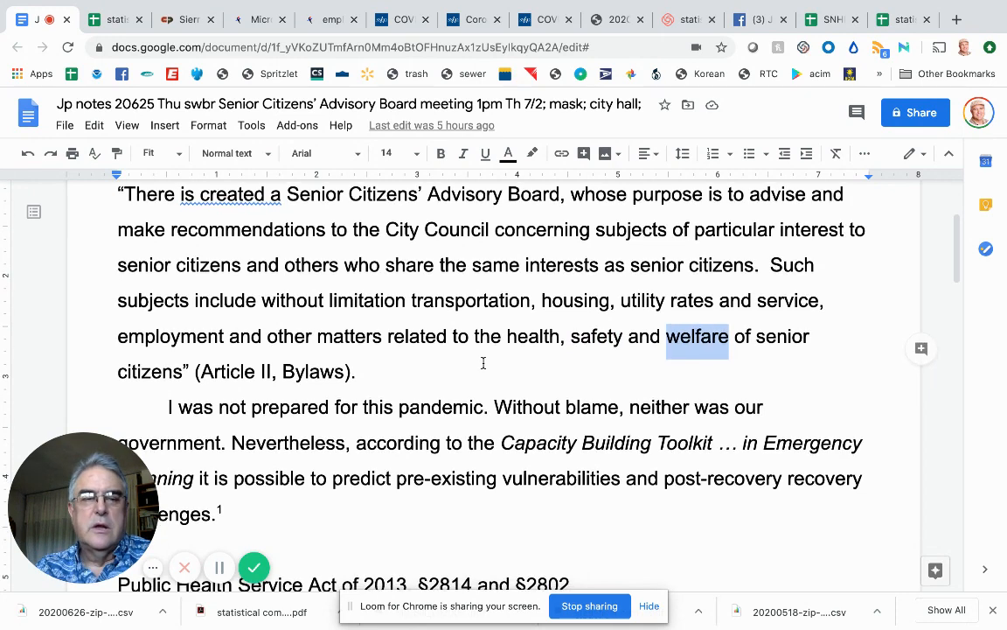
# Read the paragraph citing the Capacity Building Toolkit and its footnote on social determinants of health below the zip code table
pyautogui.scroll(-2, 481, 362)
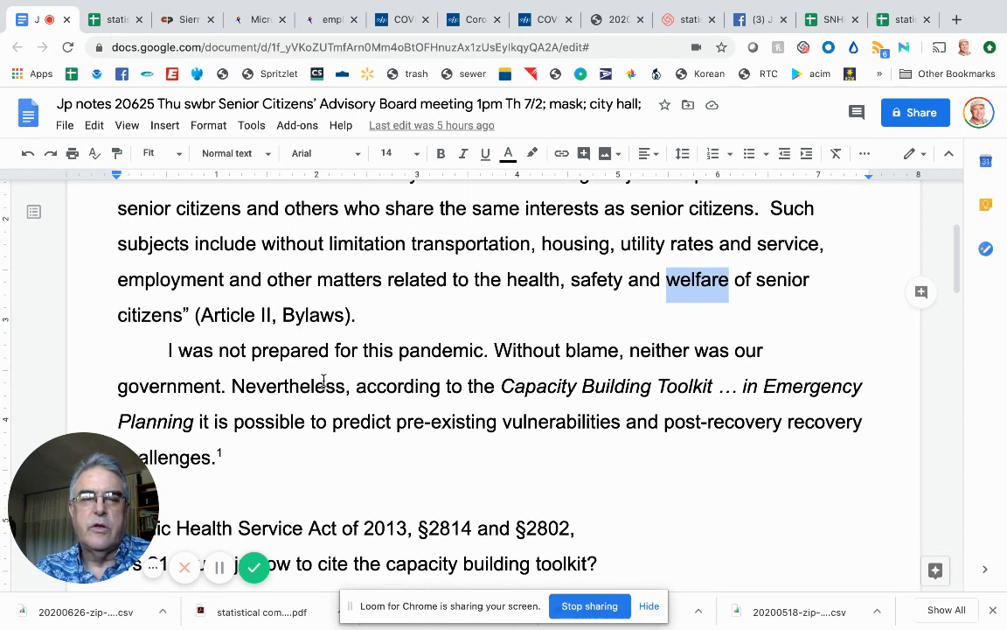
pyautogui.click(527, 388)
pyautogui.scroll(-1, 496, 434)
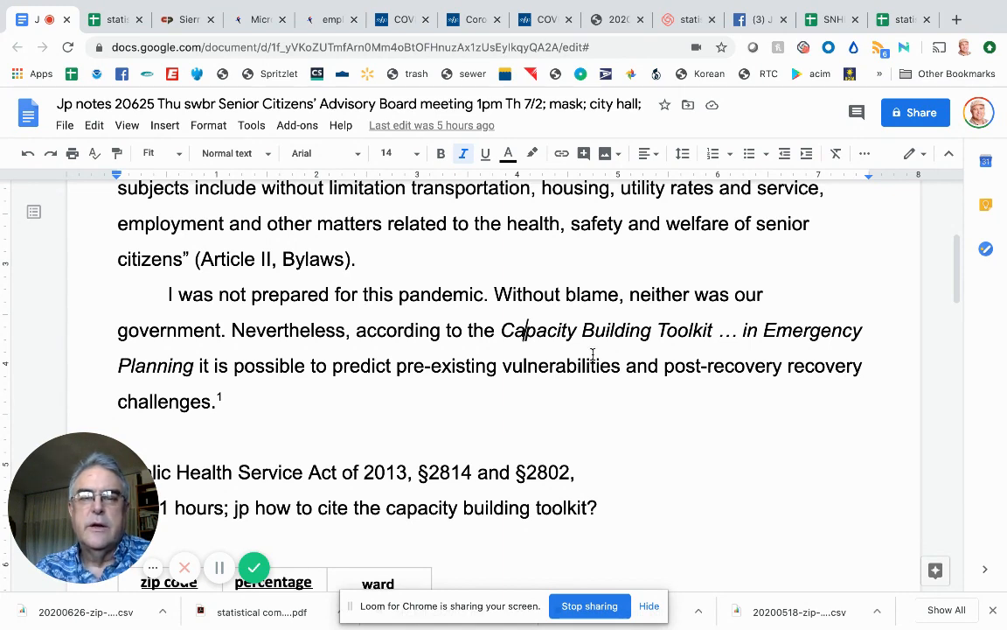
pyautogui.scroll(-2, 592, 354)
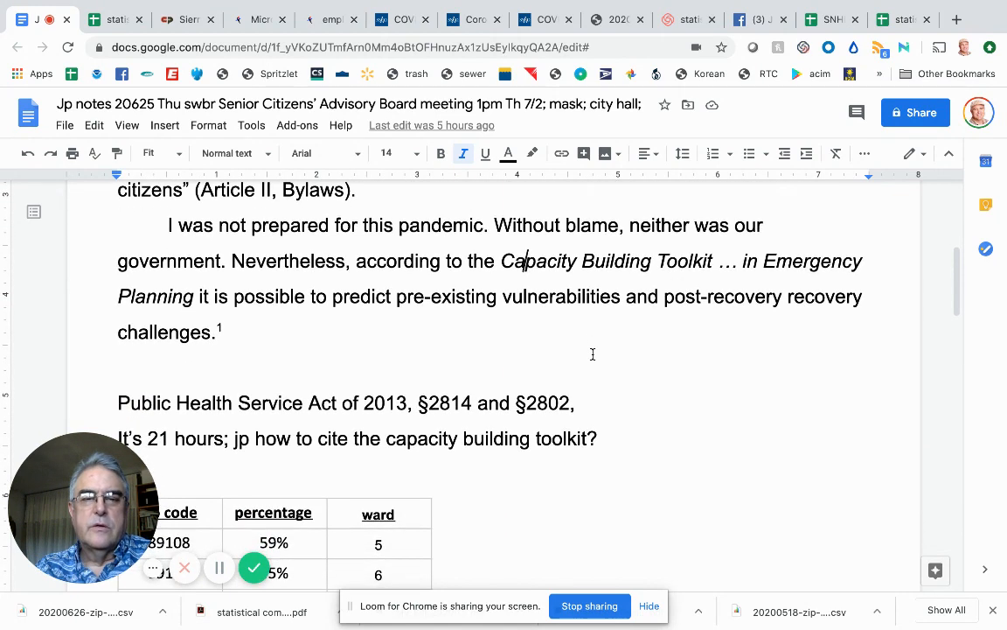
pyautogui.scroll(-1, 592, 354)
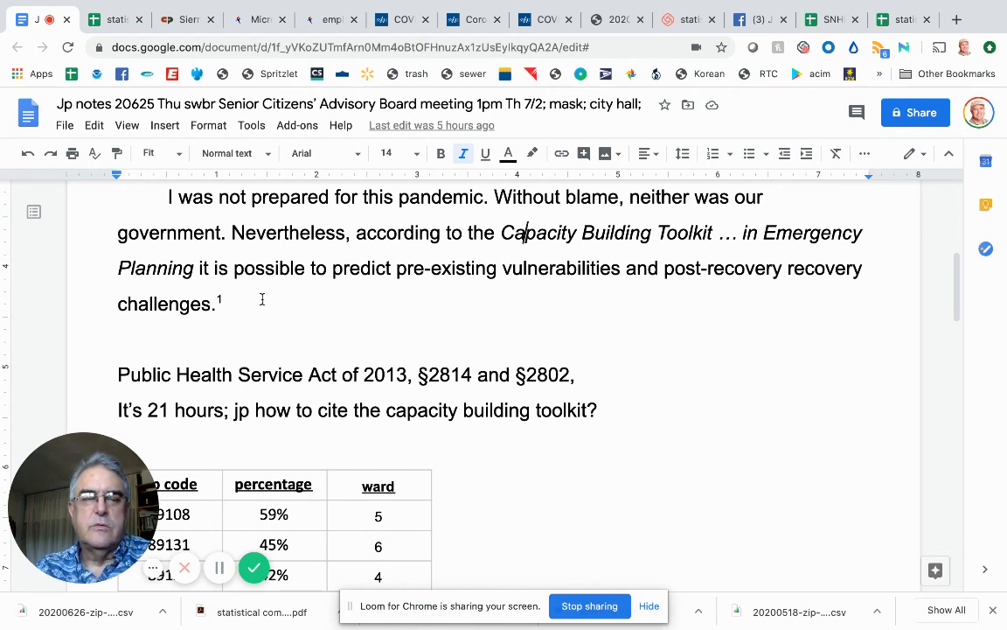
pyautogui.scroll(-2, 301, 314)
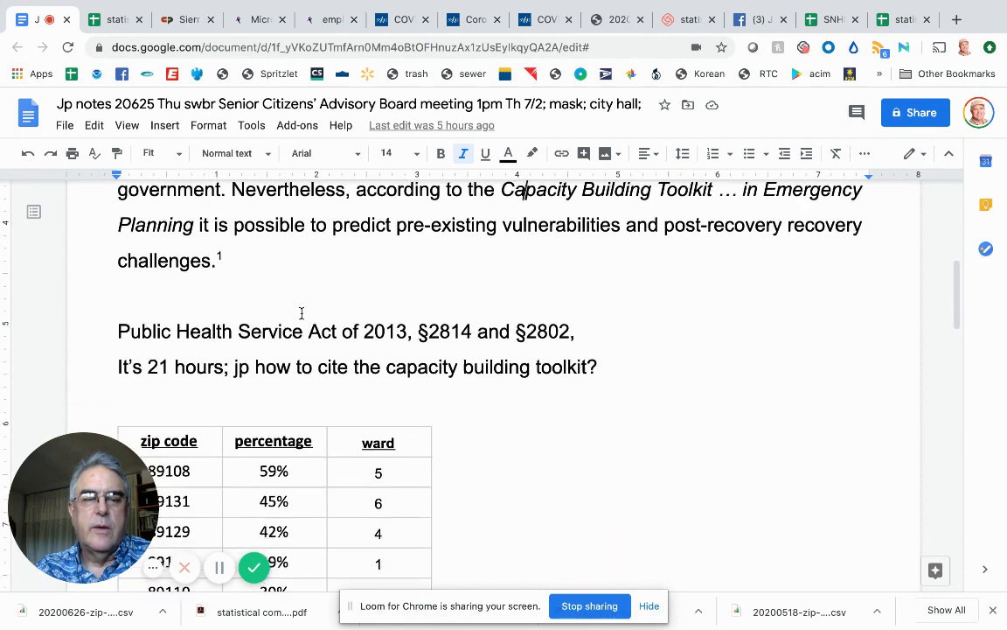
pyautogui.scroll(-6, 301, 313)
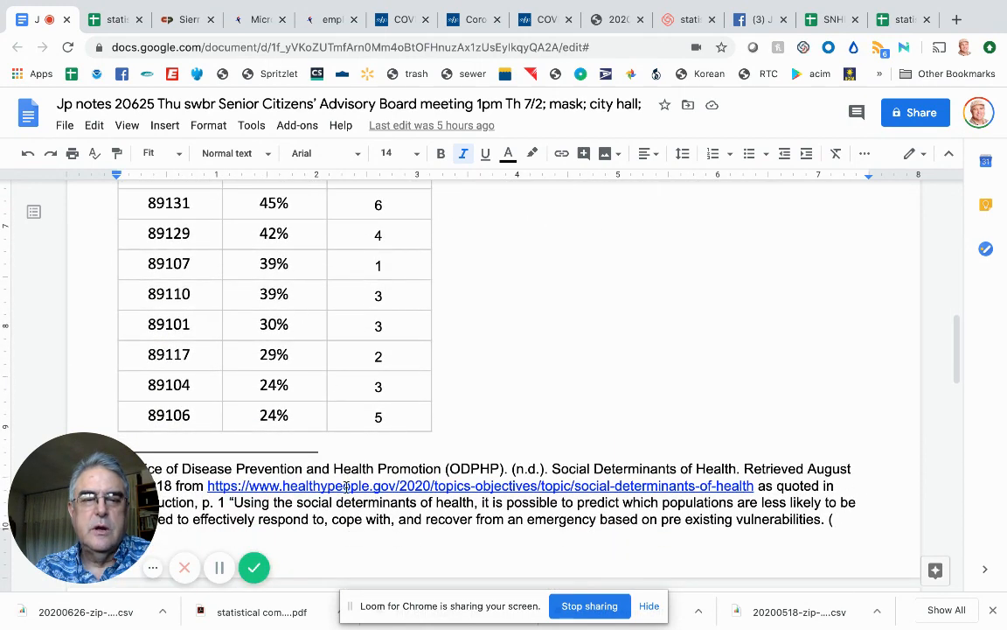
pyautogui.scroll(-3, 346, 487)
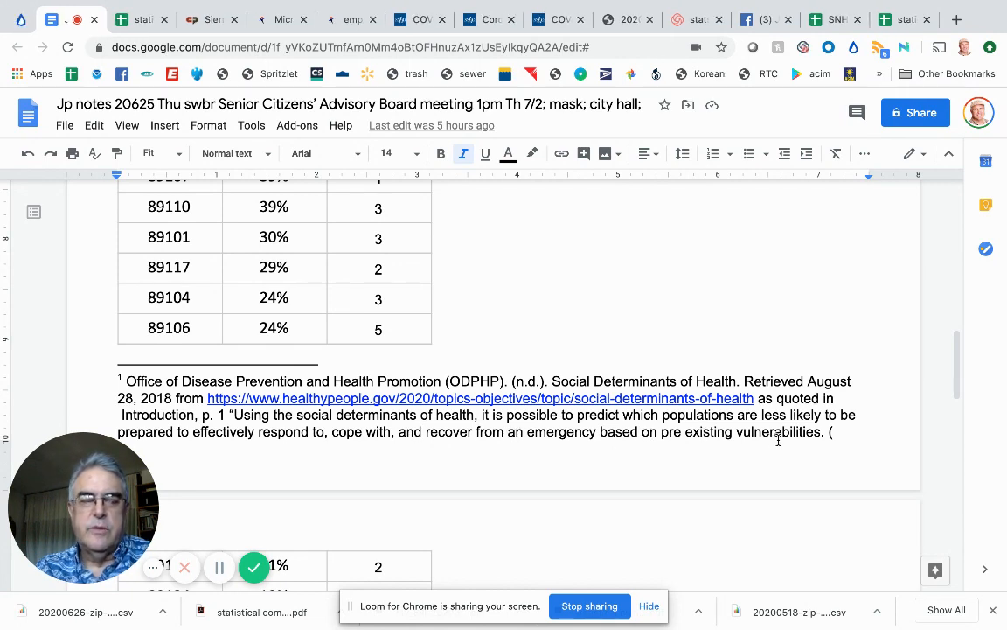
# Review the Public Health Service Act of 2013 citation and the table of zip codes, percentages and wards beneath it
pyautogui.scroll(4, 778, 440)
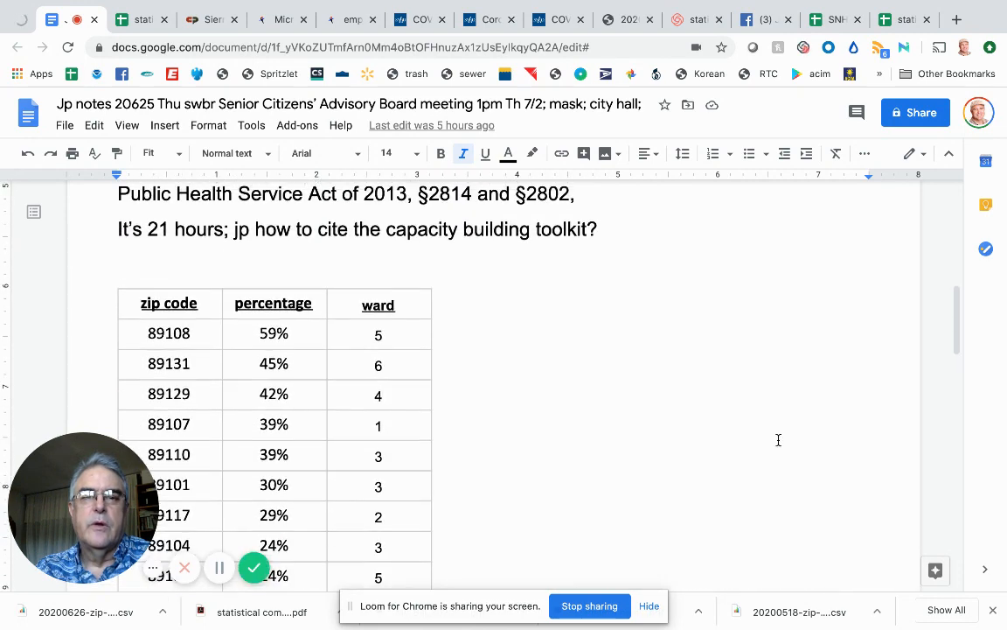
pyautogui.scroll(1, 779, 440)
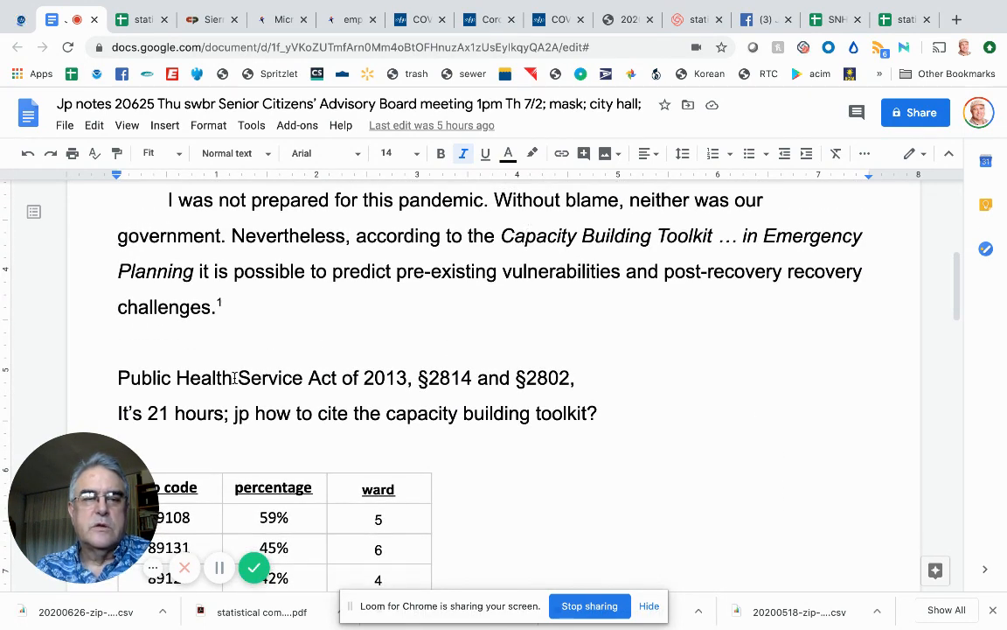
pyautogui.click(234, 378)
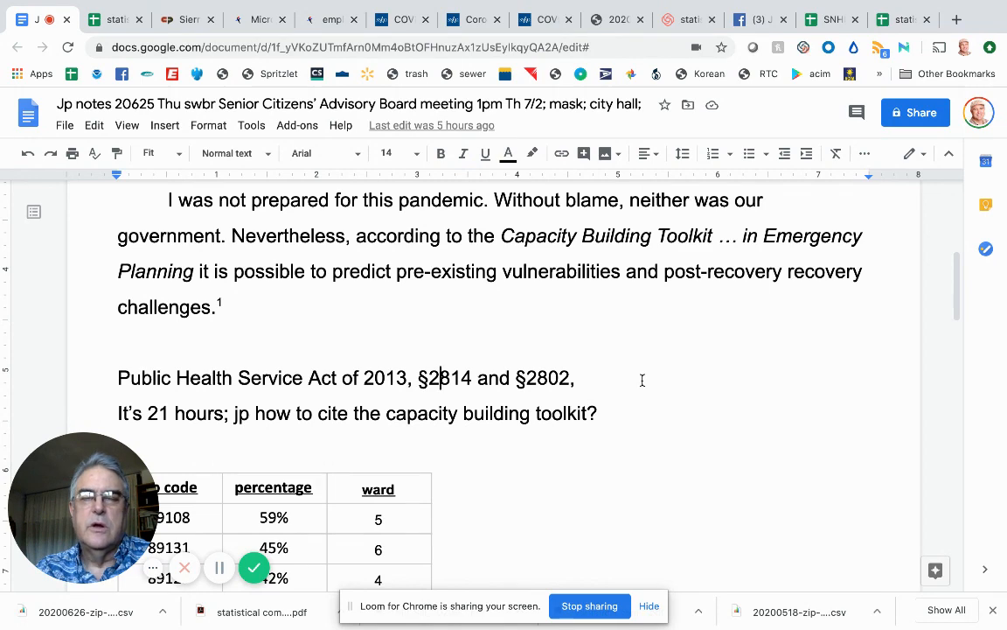
pyautogui.scroll(-1, 642, 379)
pyautogui.scroll(-1, 642, 379)
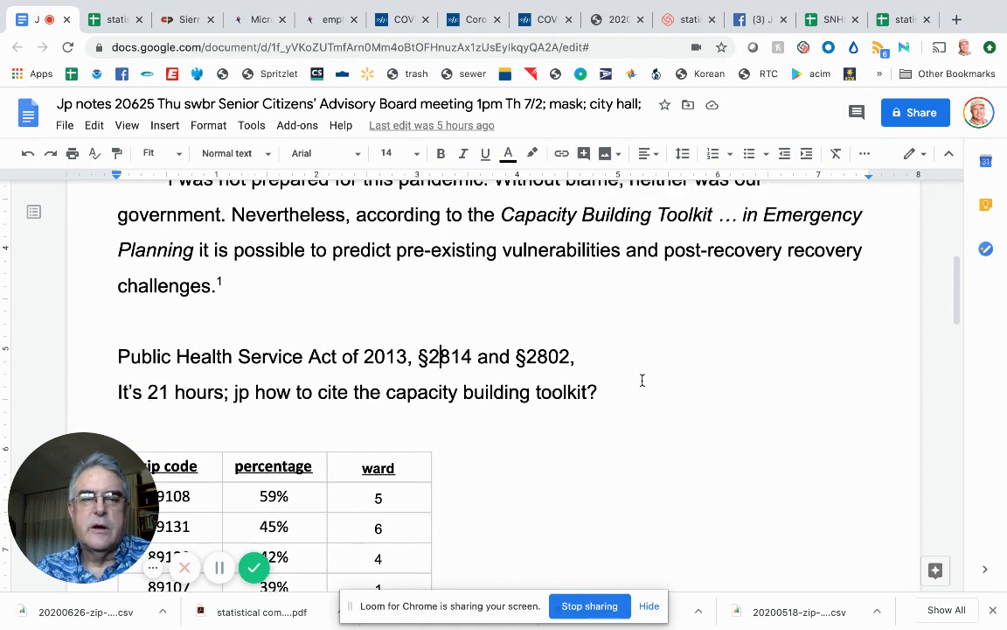
pyautogui.scroll(-1, 642, 380)
pyautogui.scroll(-3, 642, 380)
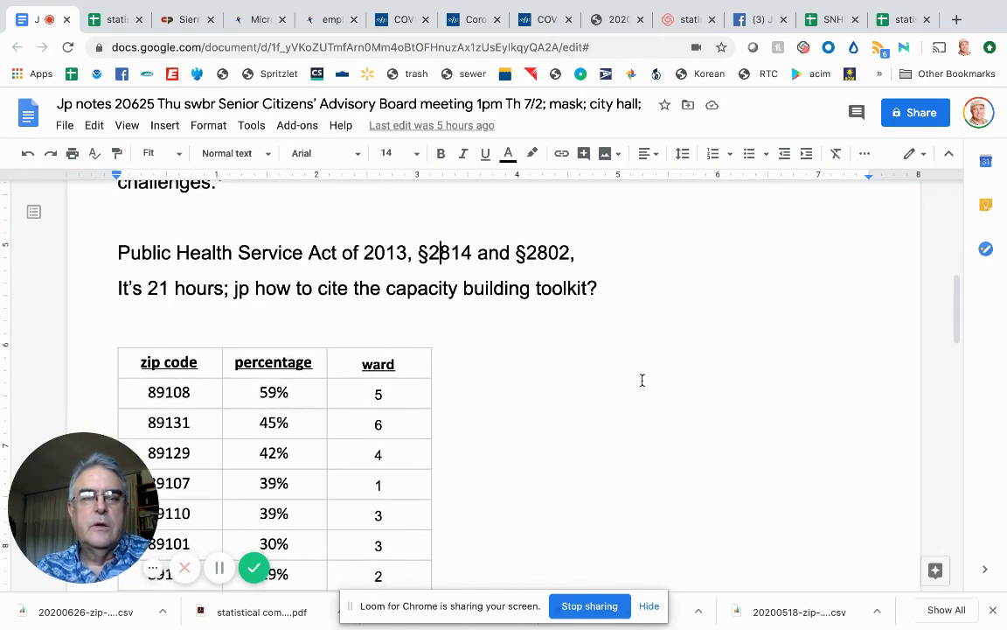
pyautogui.scroll(-1, 642, 379)
pyautogui.scroll(-1, 642, 379)
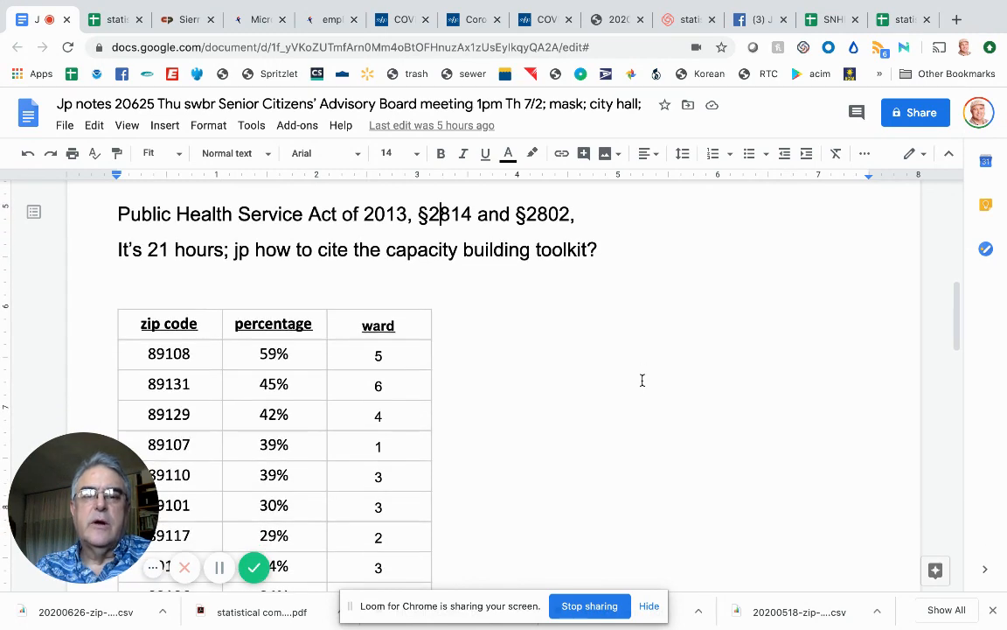
# Switch to the "20502 covid19, Clark County, NV" spreadsheet and open the "Ward / Zip line chart, April 16 - May 2" sheet
pyautogui.click(895, 27)
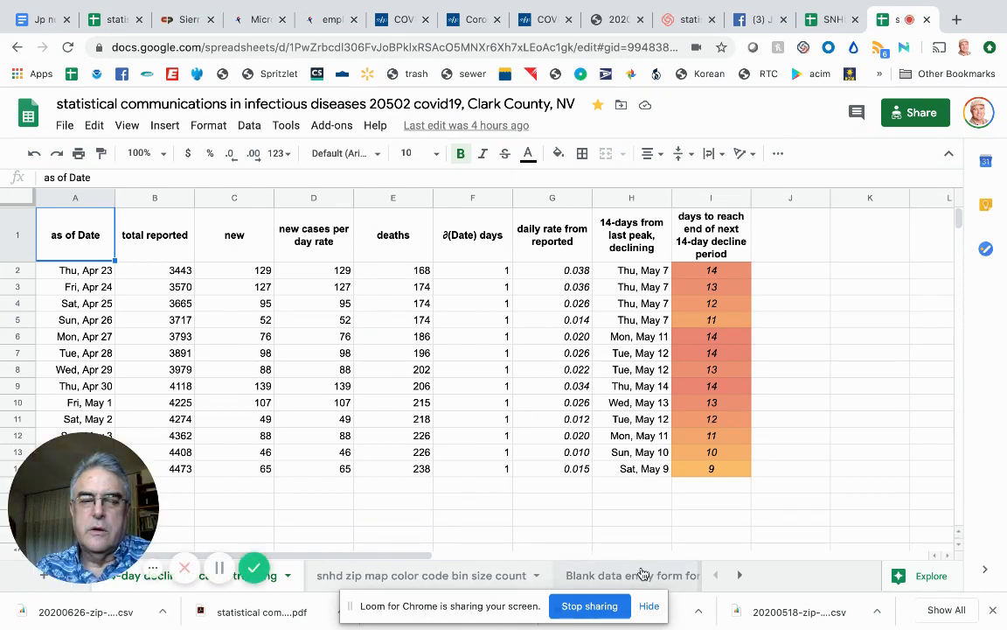
pyautogui.click(739, 575)
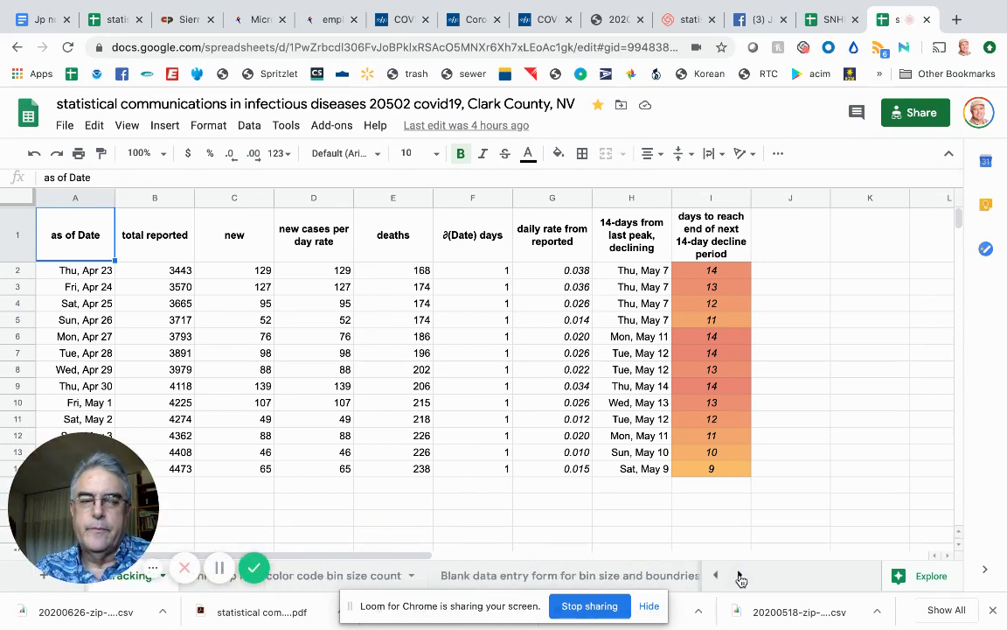
pyautogui.click(739, 575)
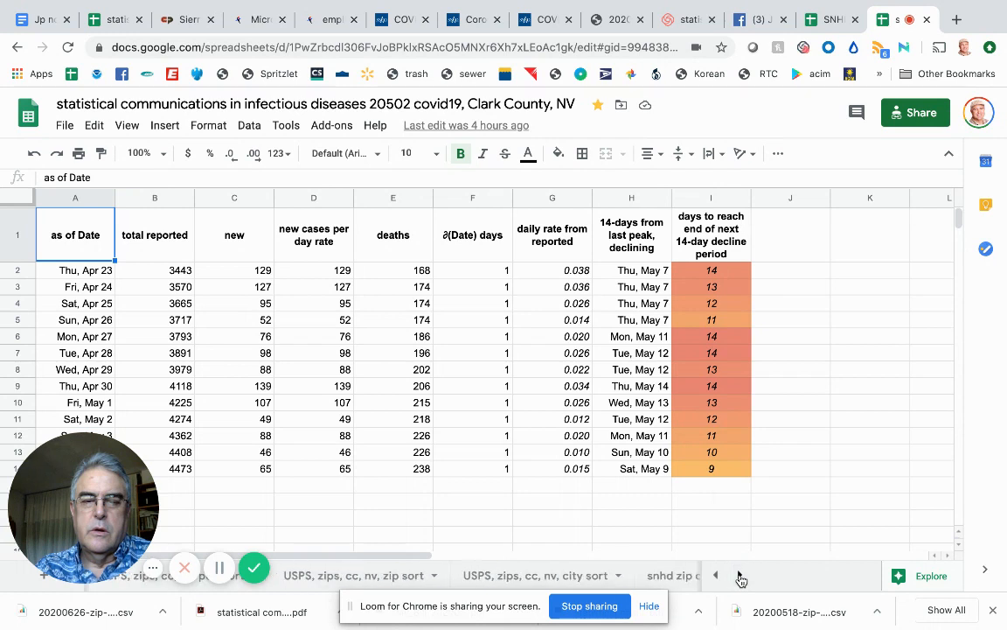
pyautogui.click(739, 575)
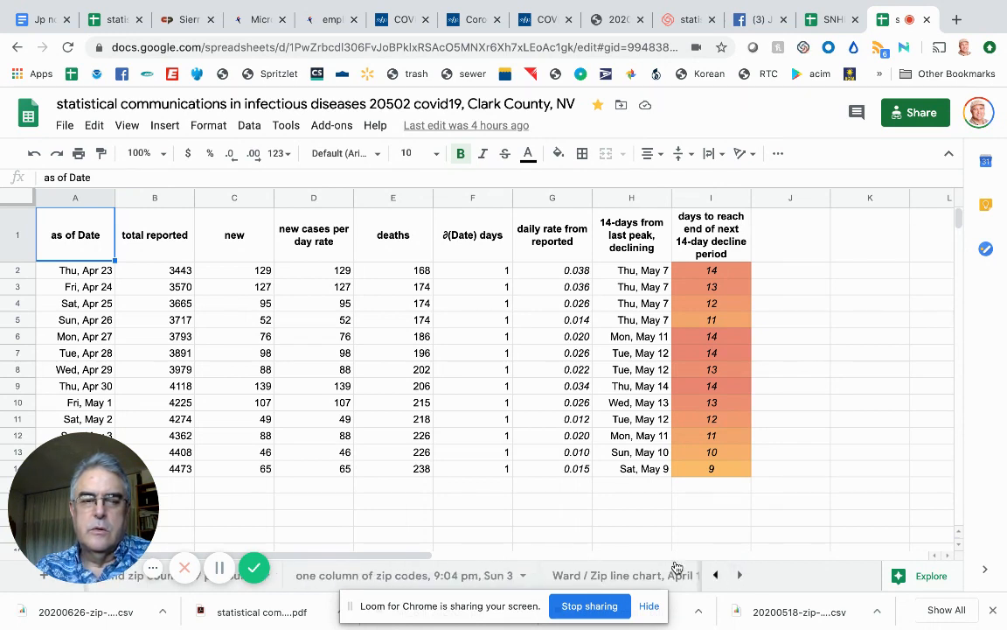
pyautogui.click(641, 574)
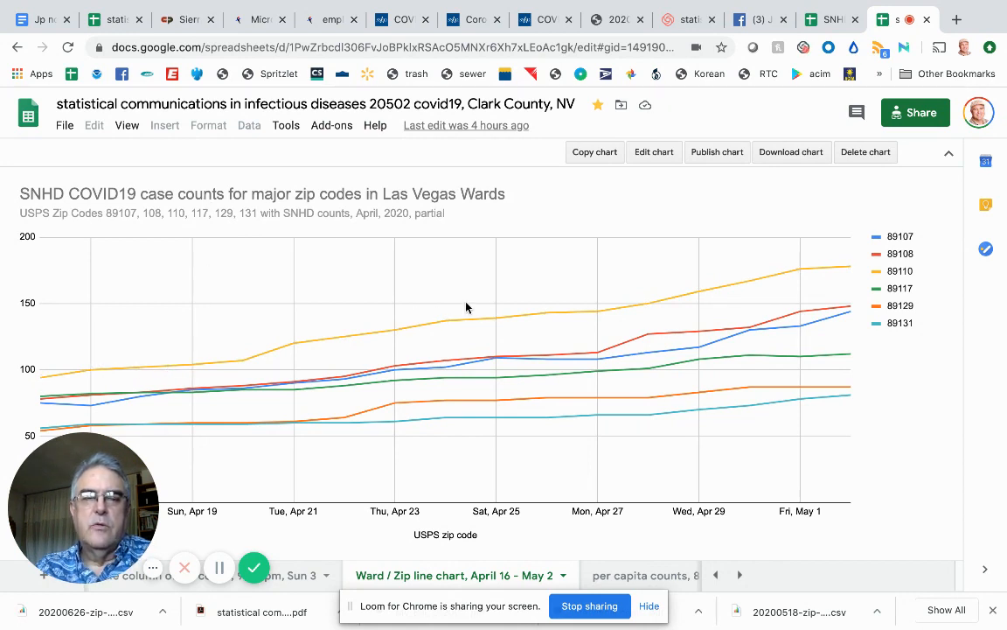
# Examine the zip code lines on the April 16 - May 2 ward chart, reading data points around Fri, May 1
pyautogui.moveTo(499, 323)
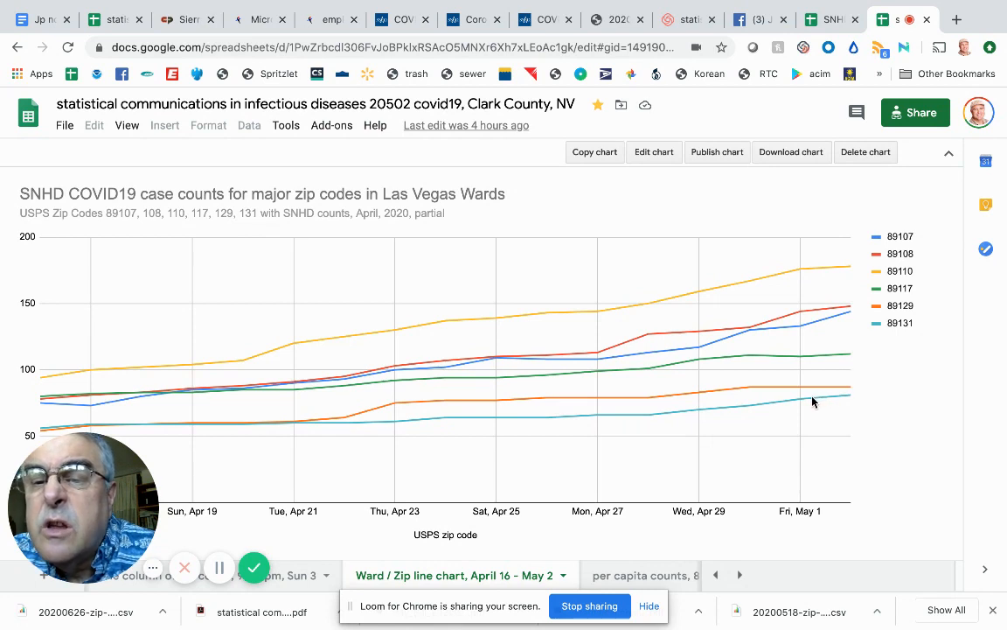
pyautogui.moveTo(792, 408)
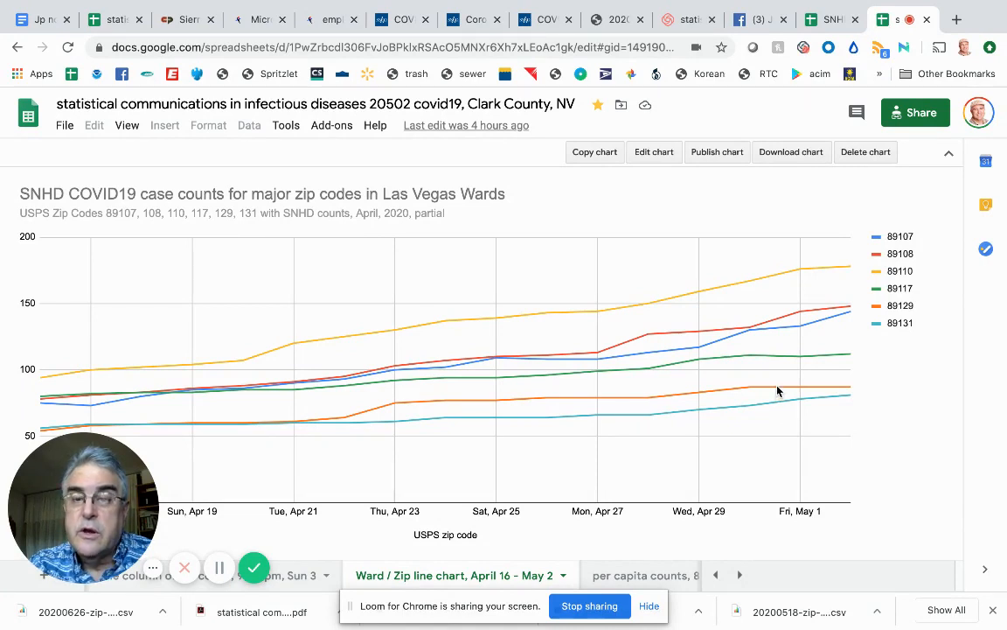
pyautogui.moveTo(751, 393)
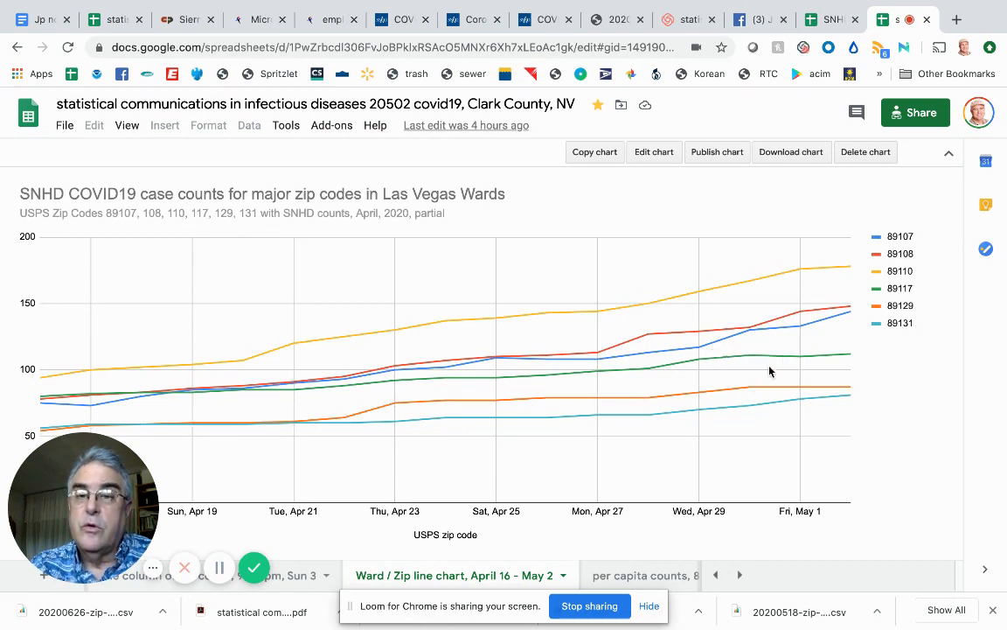
pyautogui.moveTo(801, 331)
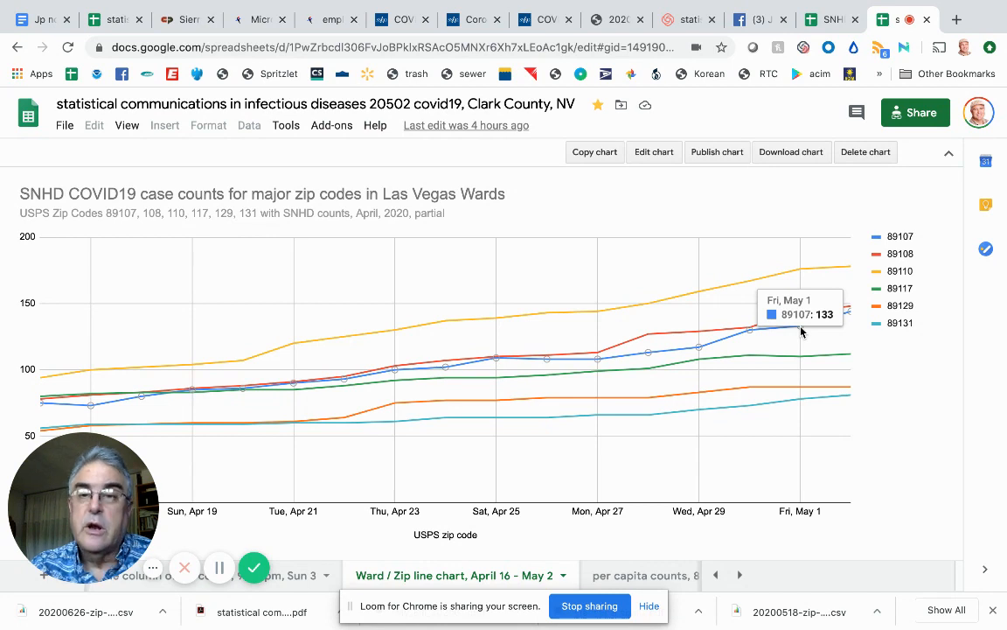
pyautogui.moveTo(801, 271)
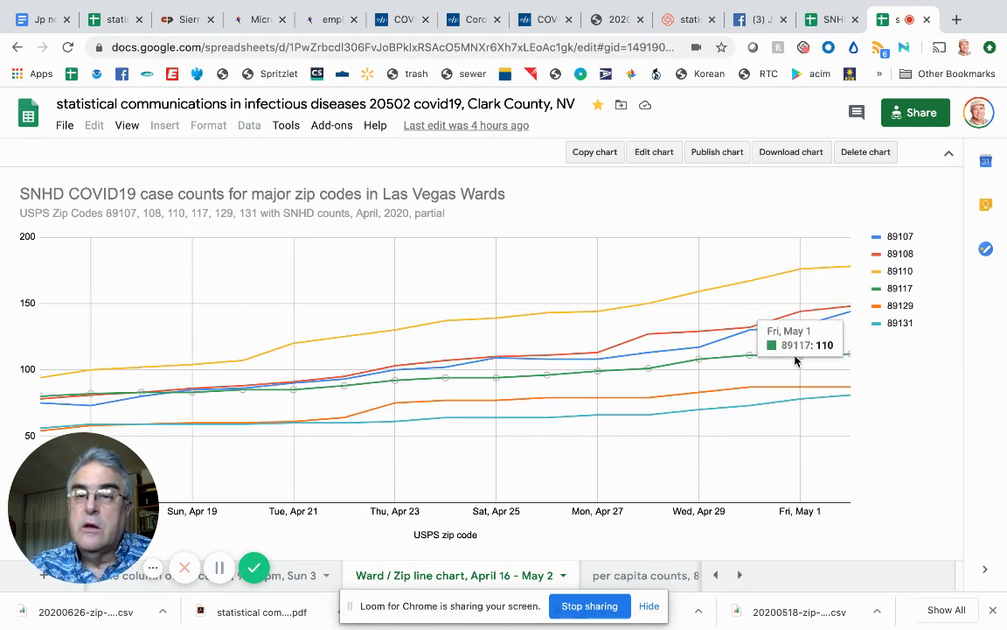
pyautogui.moveTo(798, 360)
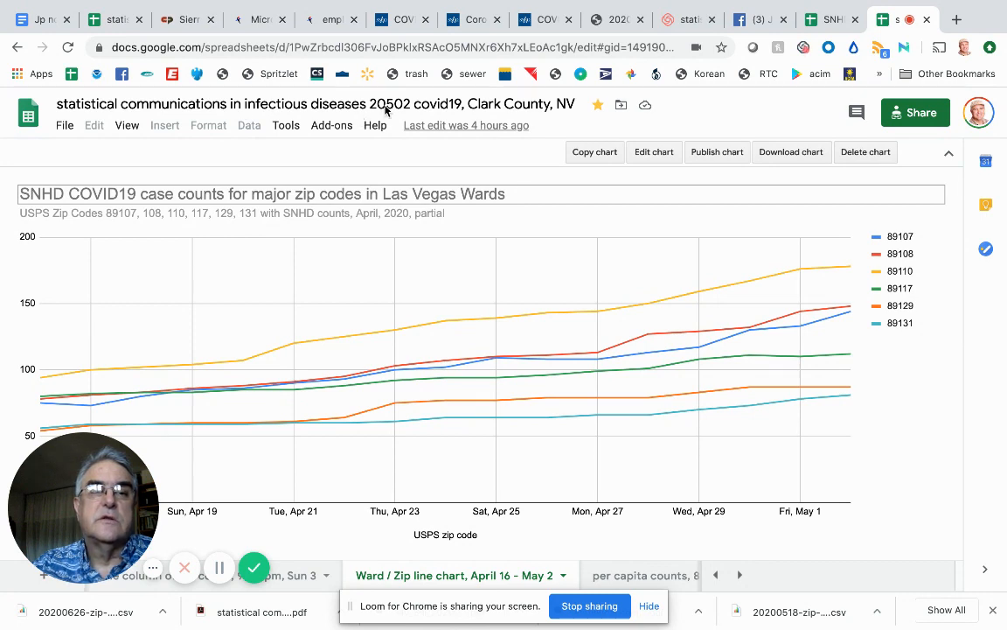
# Review the per capita counts, ward zip code data, smoothed line chart and per capita cases sheets, through to the 5/6 city council meeting sheet
pyautogui.doubleClick(385, 110)
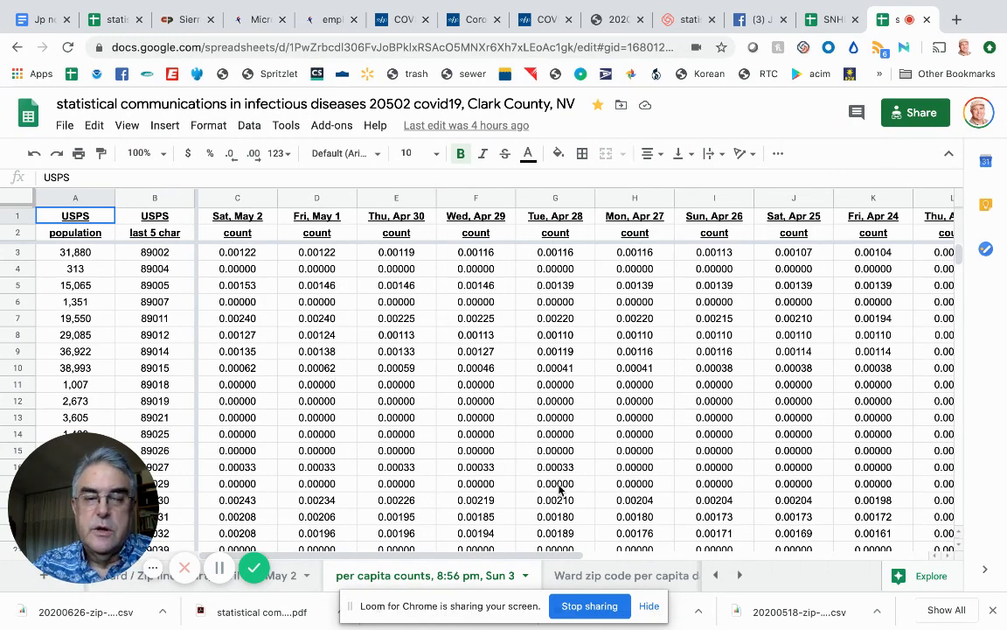
pyautogui.click(626, 576)
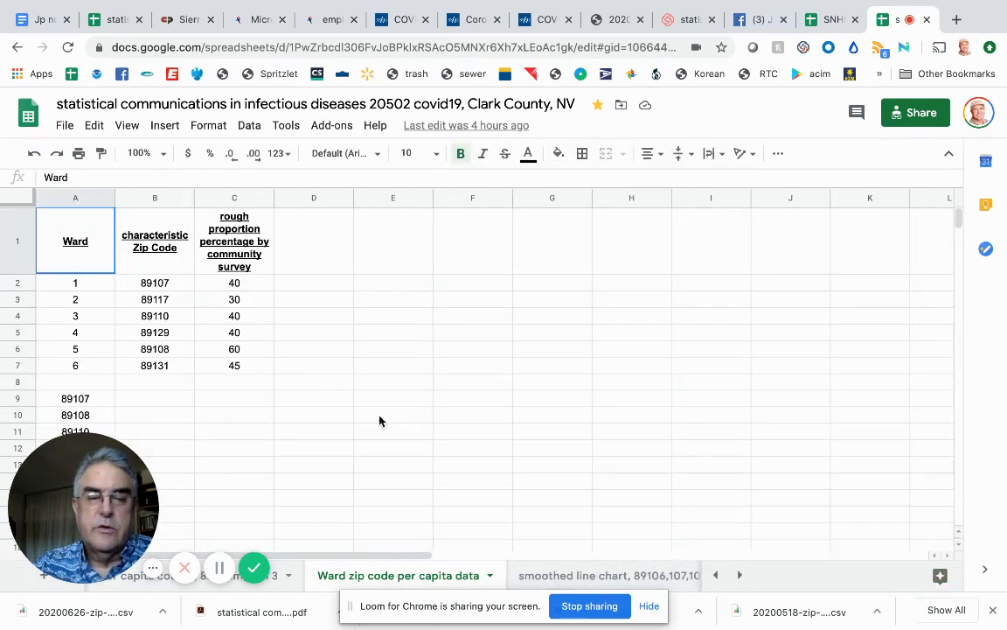
pyautogui.click(581, 575)
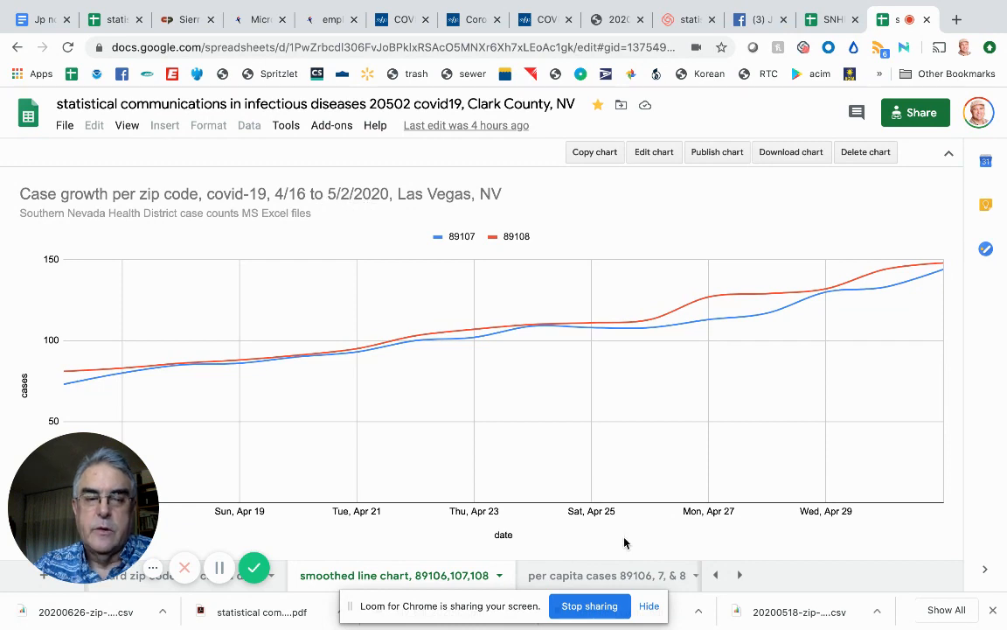
pyautogui.click(592, 578)
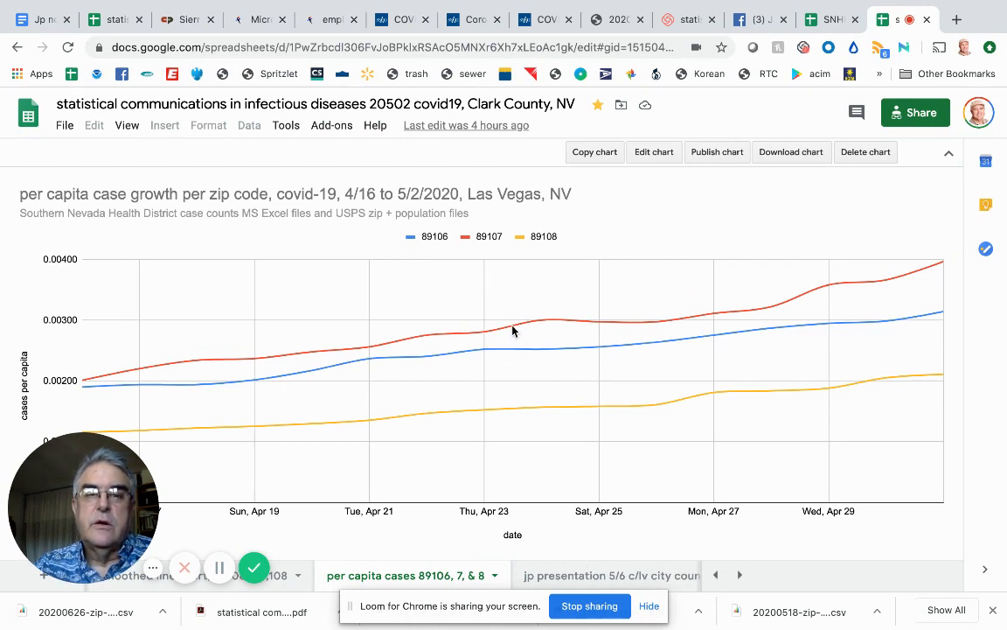
pyautogui.moveTo(538, 414)
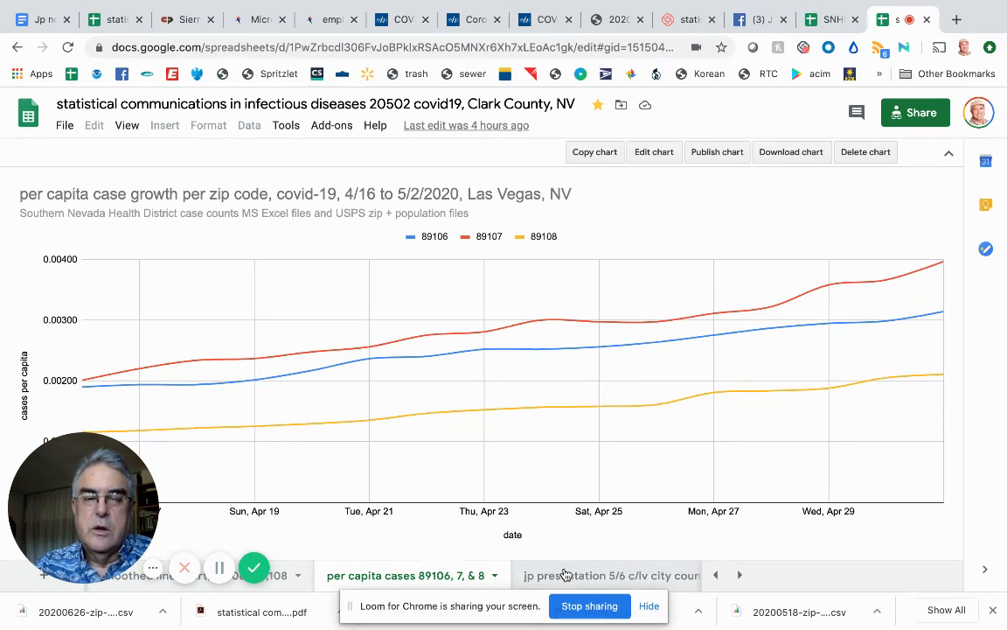
pyautogui.click(564, 575)
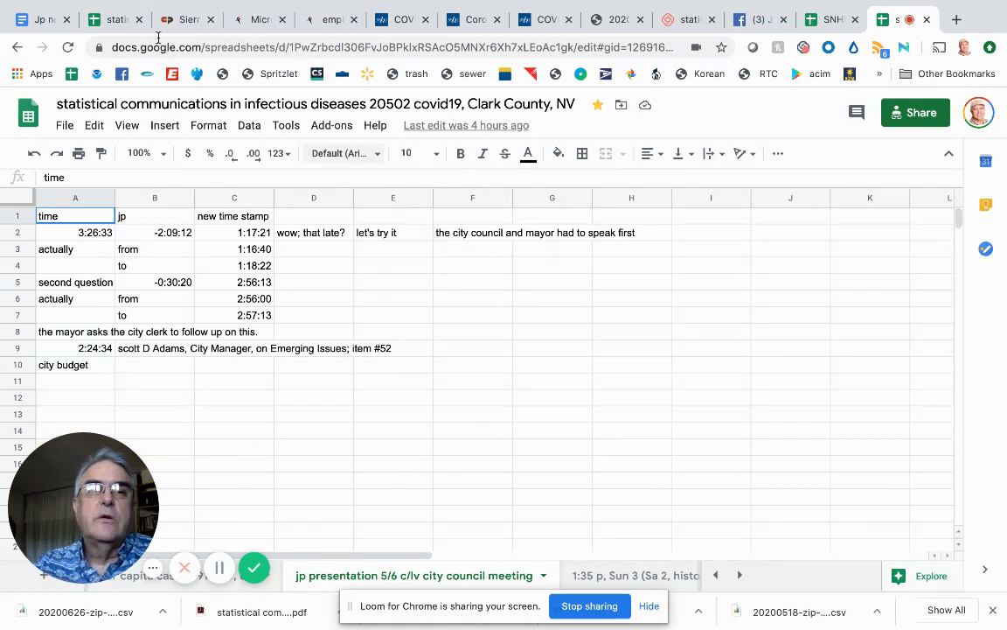
# Switch to the "20503 to 20628 covid19, Clark County, NV" spreadsheet and open its "5/26 to 6/28" sheet
pyautogui.click(117, 21)
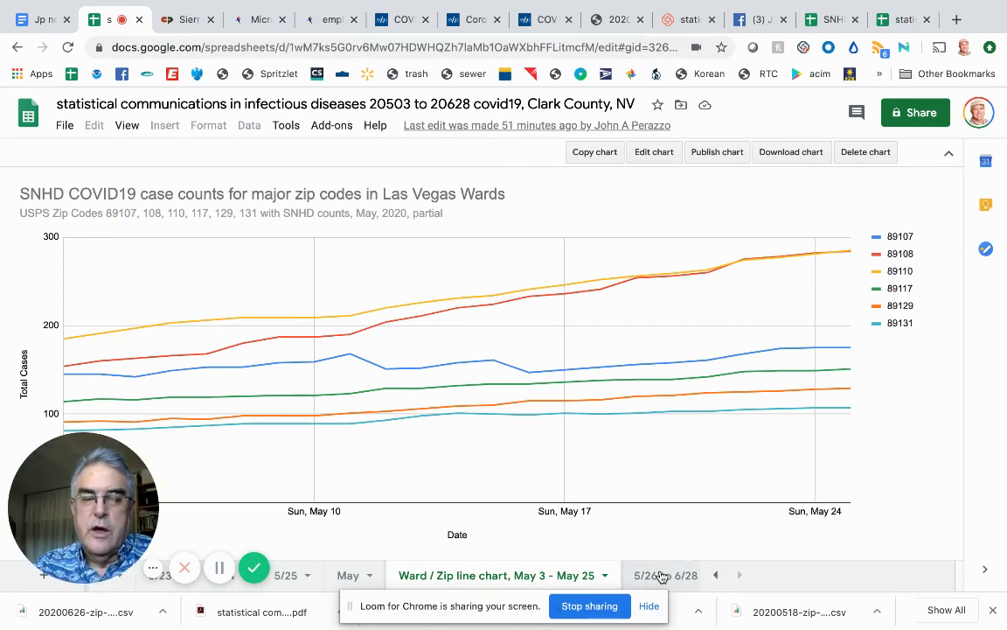
pyautogui.click(662, 574)
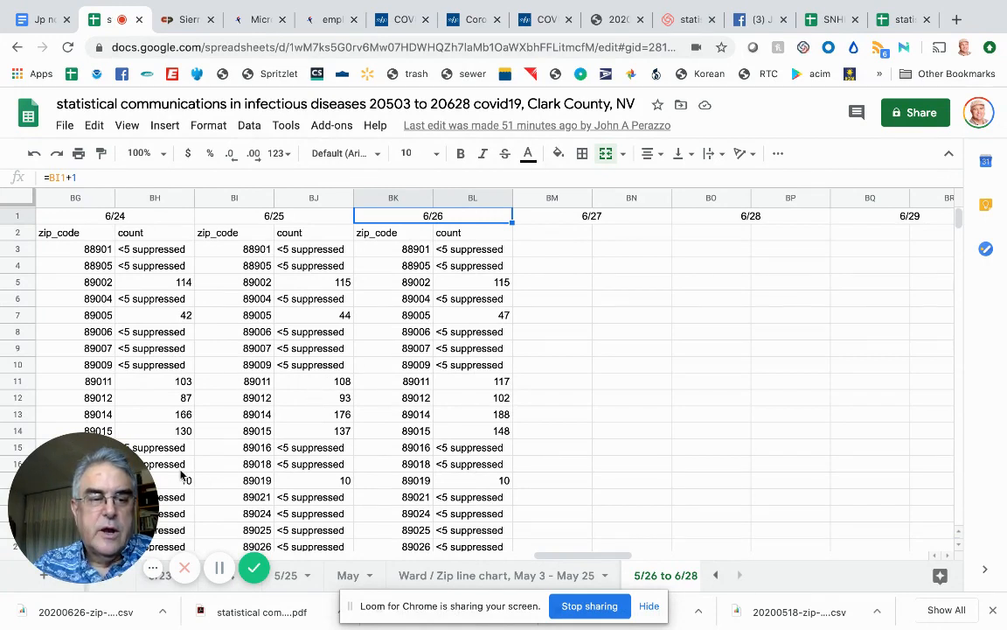
pyautogui.moveTo(145, 484); pyautogui.dragTo(138, 387)
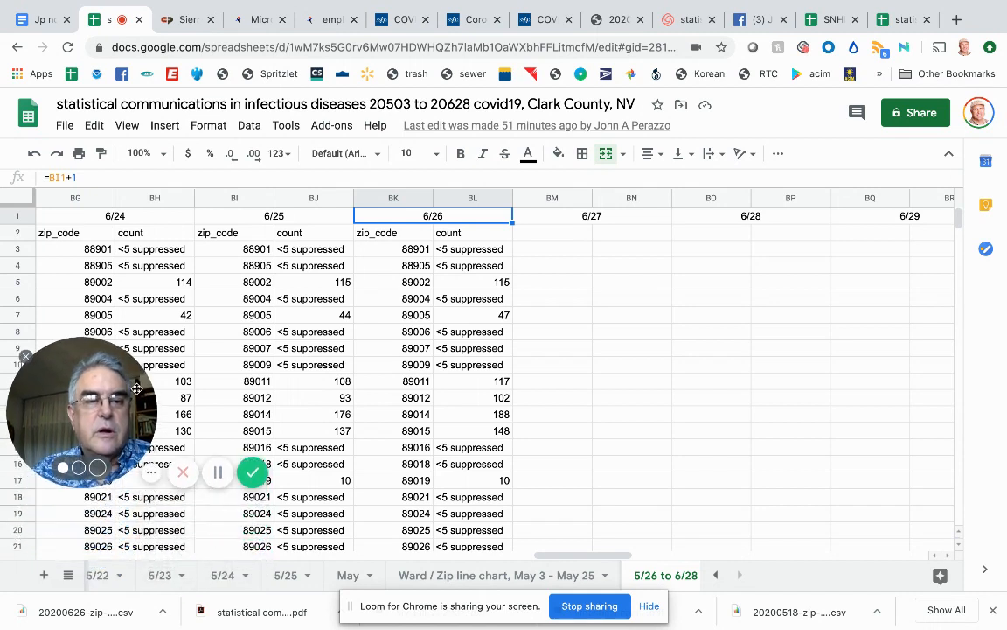
# Add a new sheet to the spreadsheet and name it "June, partial"
pyautogui.click(44, 577)
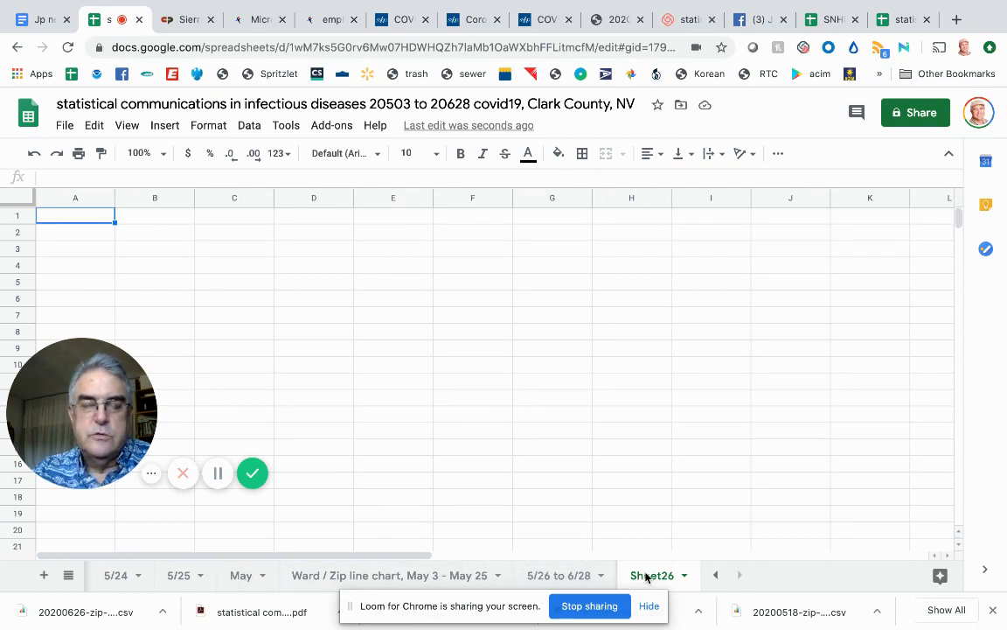
pyautogui.doubleClick(647, 575)
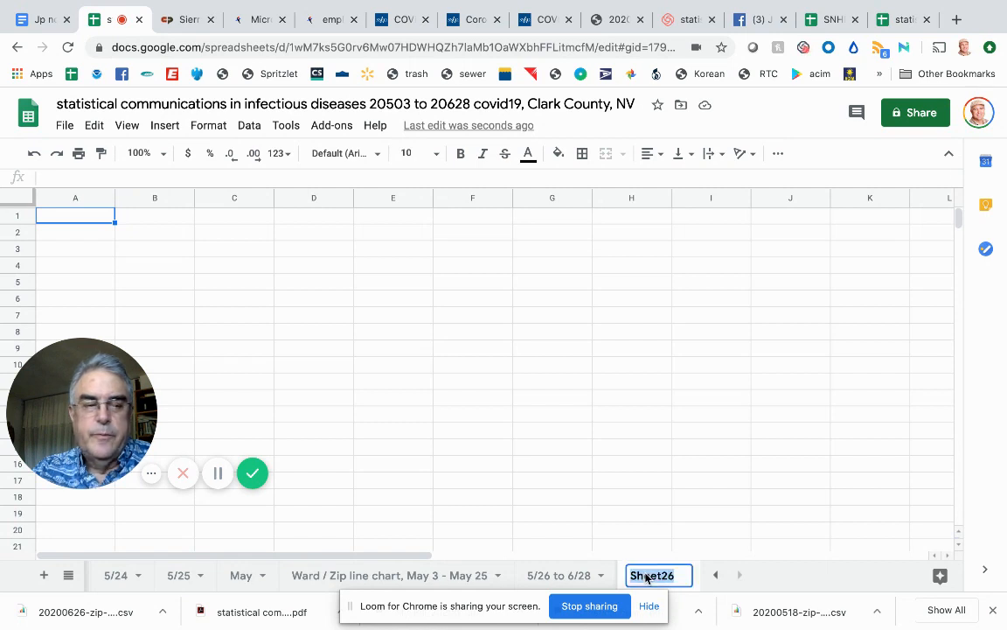
pyautogui.write('Ju')
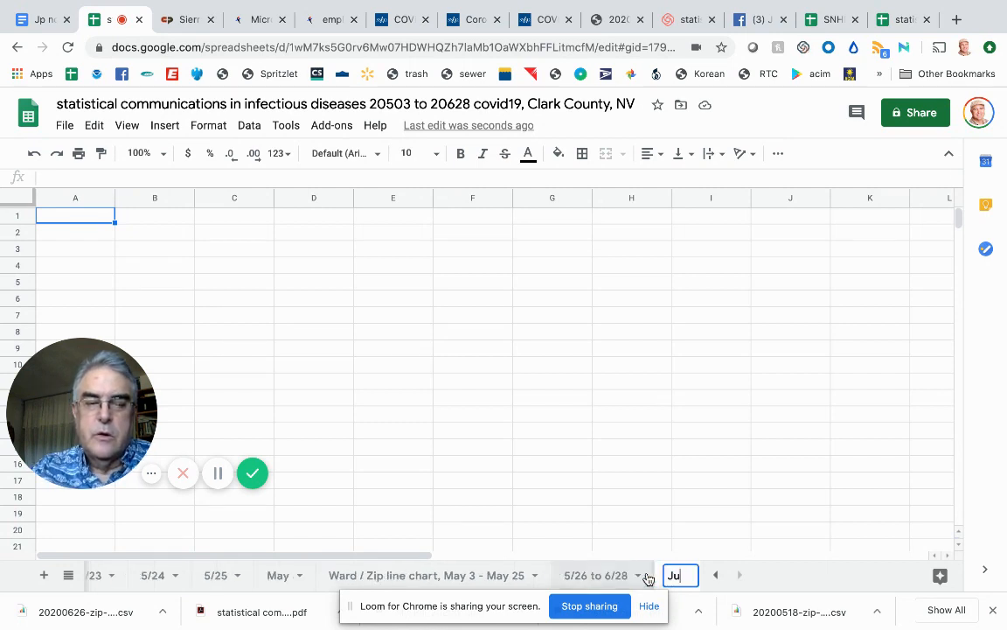
pyautogui.write('ne, ')
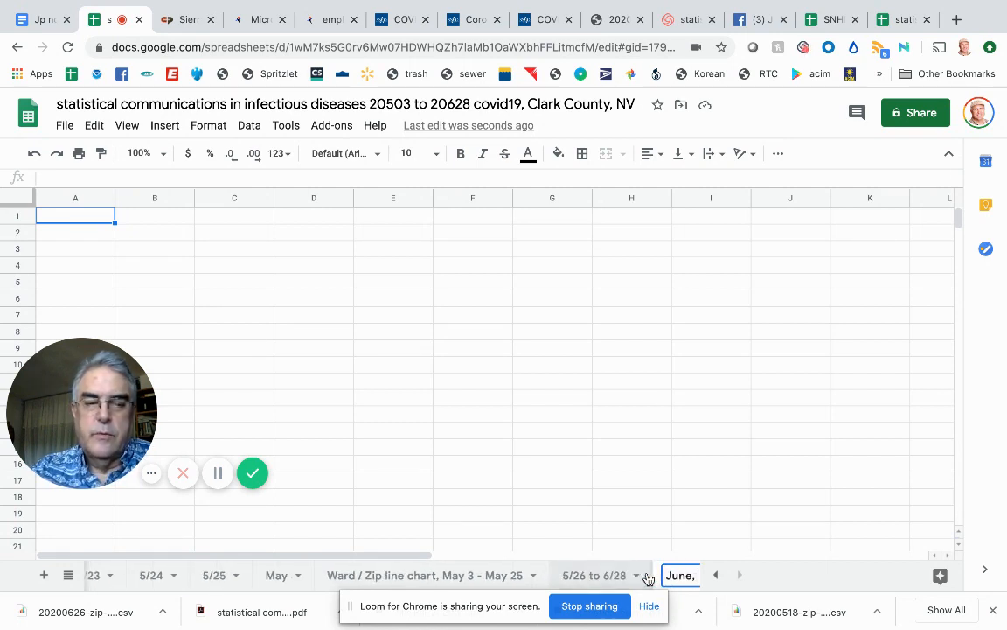
pyautogui.write('partial')
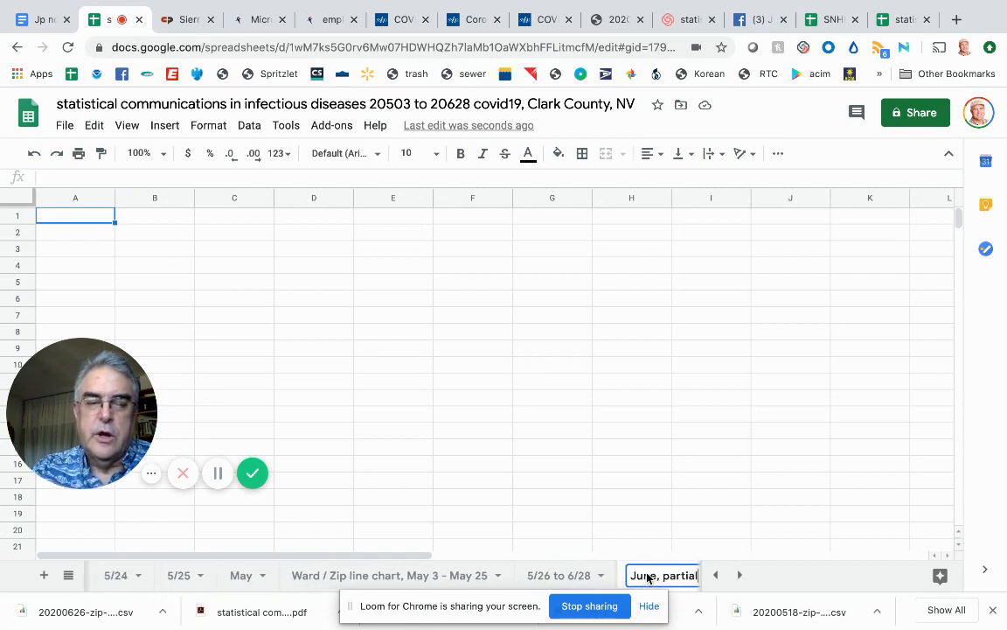
pyautogui.press('Return')
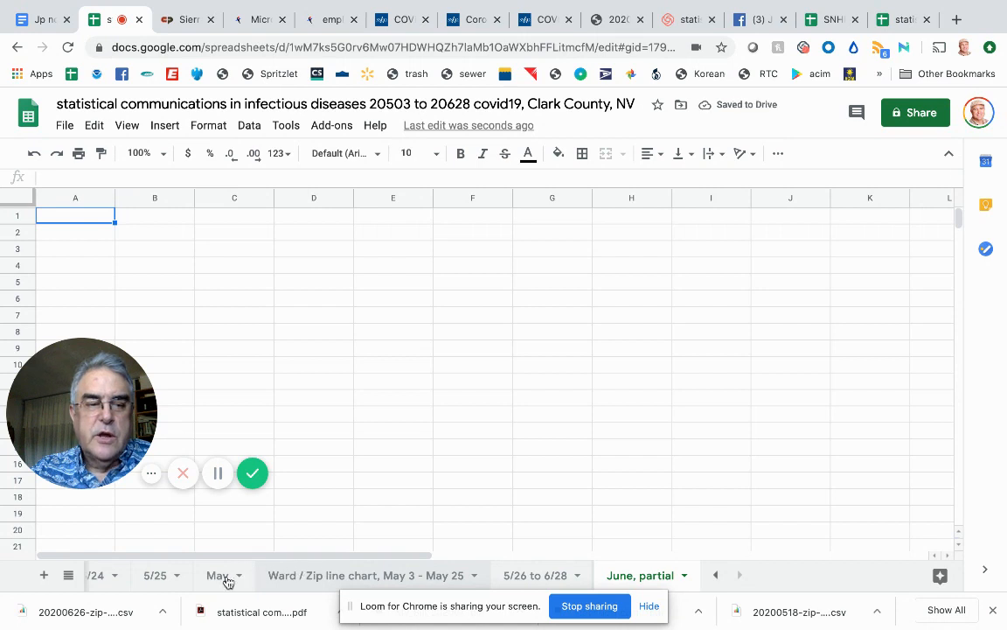
# Inspect the LOOKUP formula in cell P2 of the "May" sheet and the ward and zip code columns it refers to
pyautogui.click(223, 577)
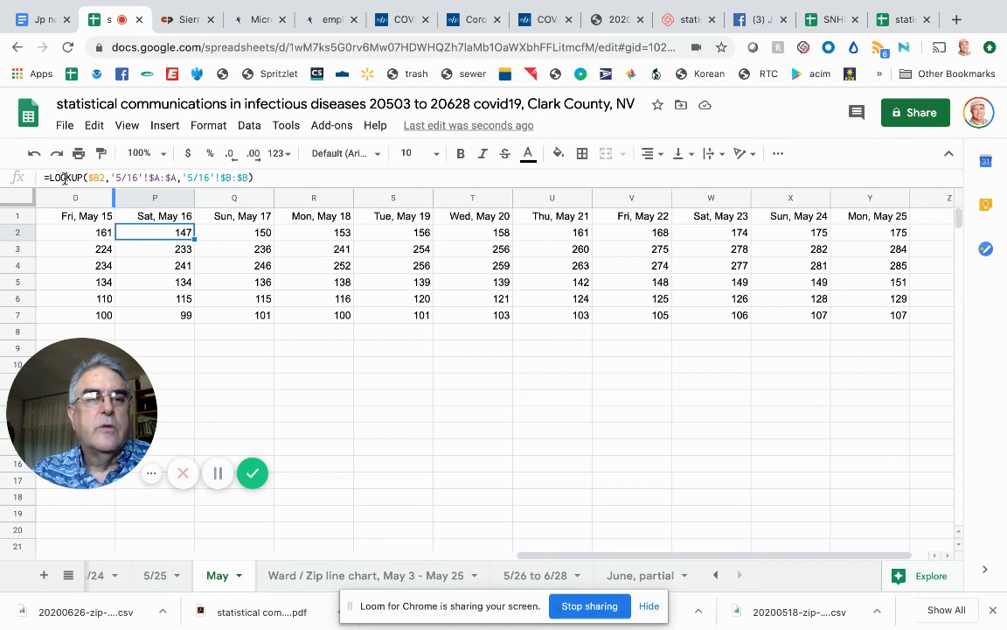
pyautogui.doubleClick(64, 178)
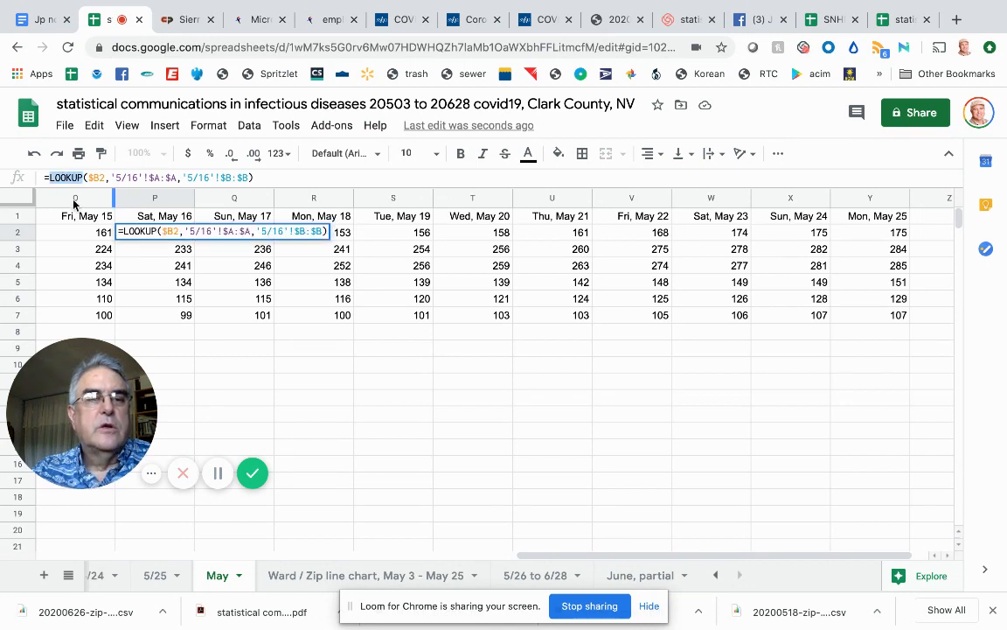
pyautogui.hscroll(-5, 77, 244)
pyautogui.hscroll(-5, 77, 244)
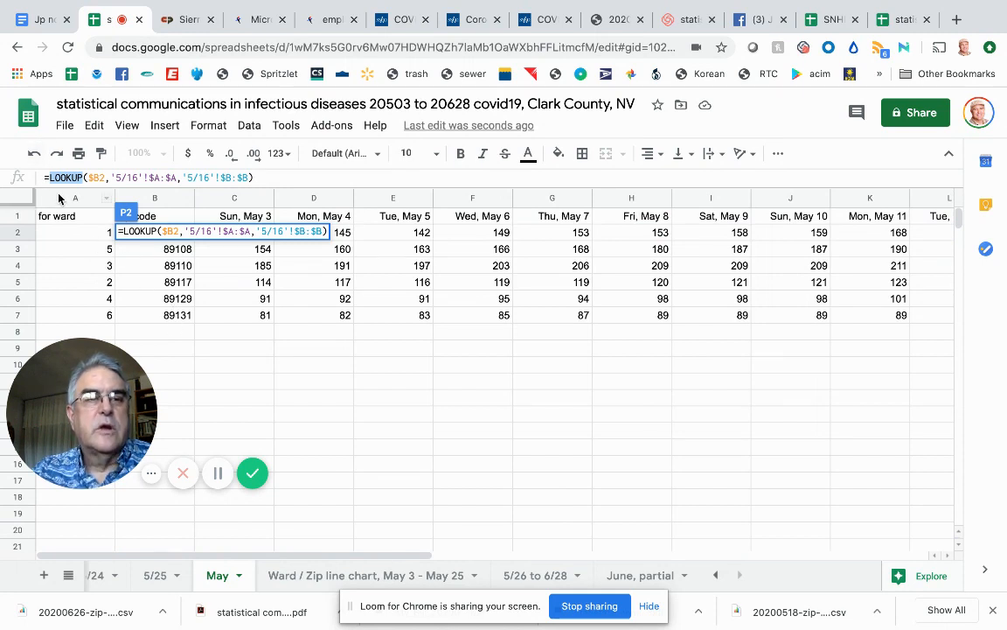
pyautogui.press('Escape')
# Copy the "for ward" and "zip code" columns, A1:B7, from the "May" sheet into "June, partial" starting at A1
pyautogui.click(154, 236)
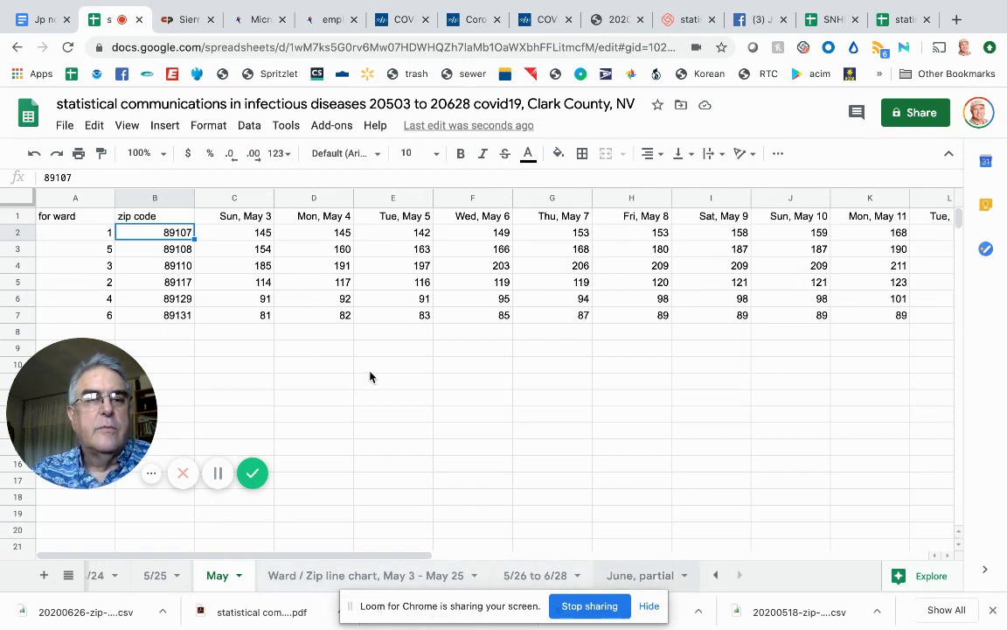
pyautogui.click(184, 317)
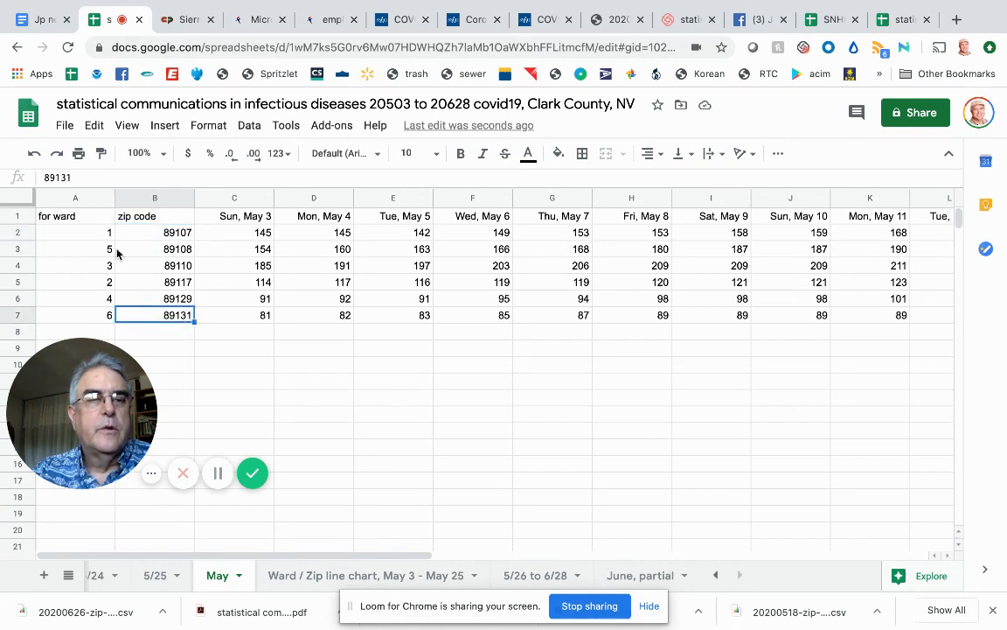
pyautogui.keyDown('shift'); pyautogui.click(77, 220); pyautogui.keyUp('shift')
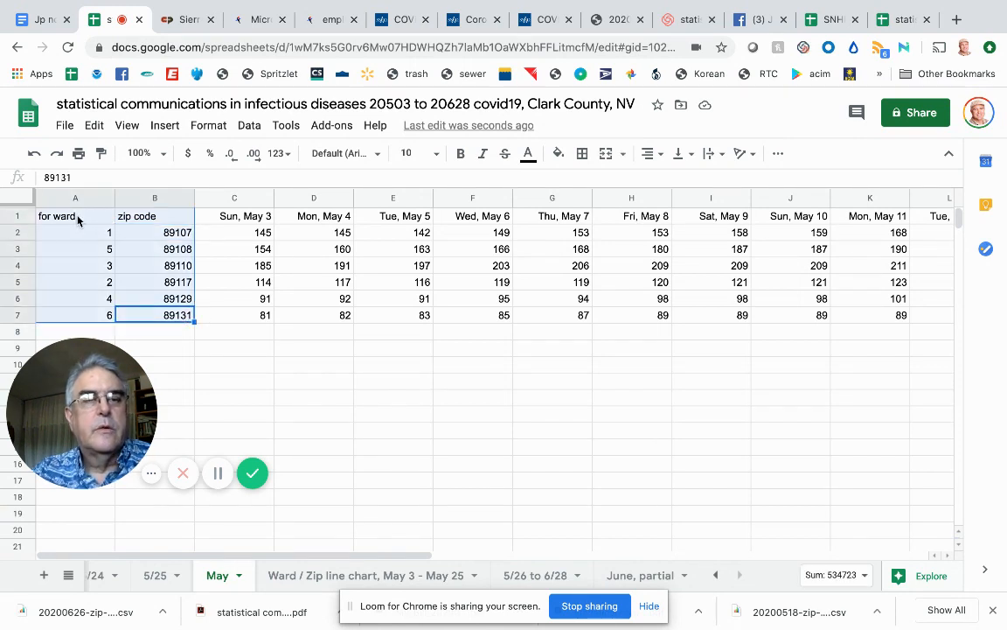
pyautogui.hotkey('ctrl', 'c')
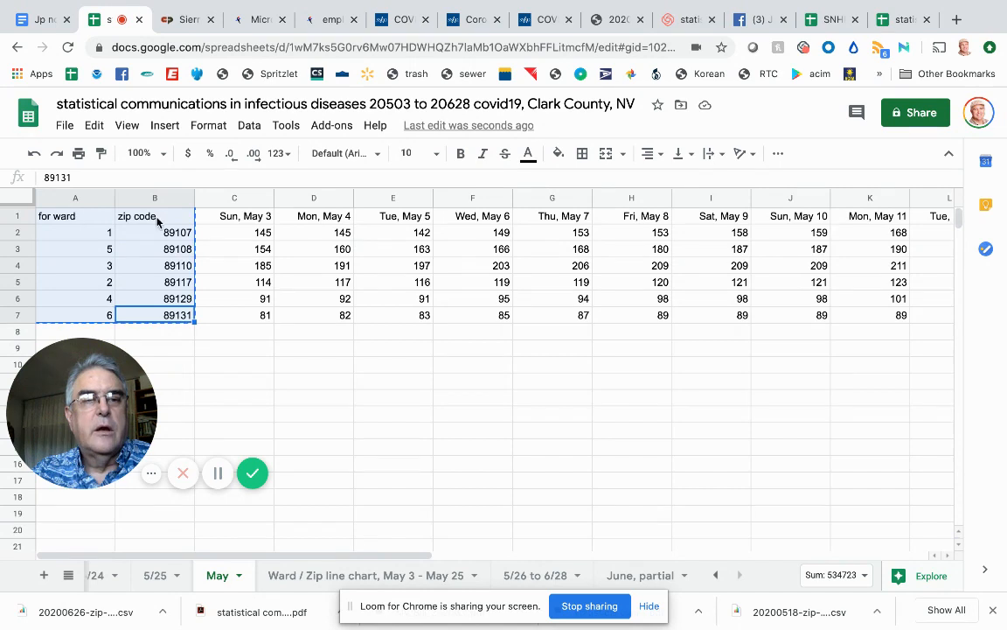
pyautogui.click(628, 576)
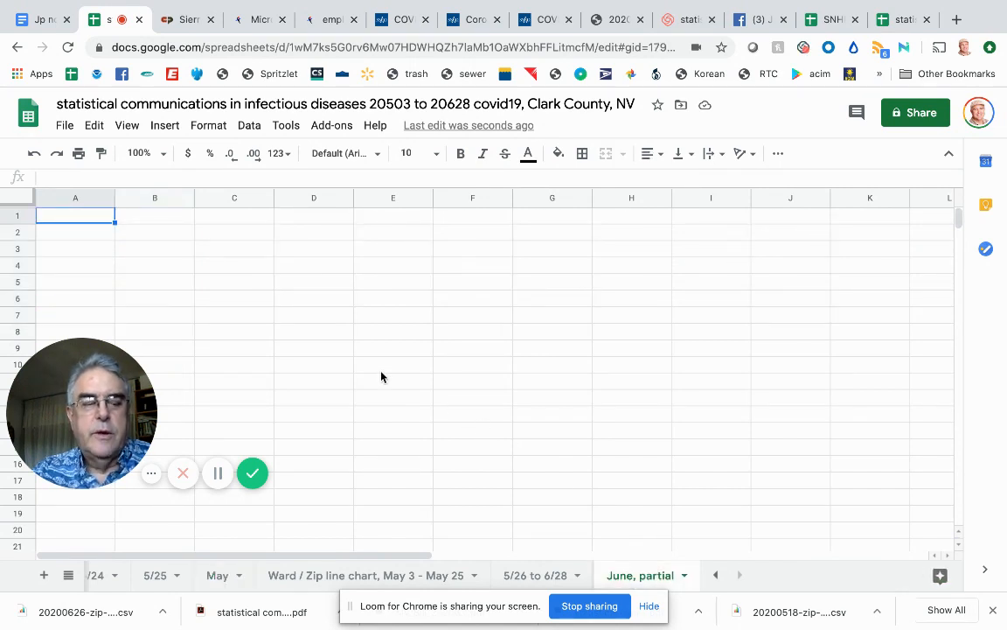
pyautogui.hotkey('ctrl', 'v')
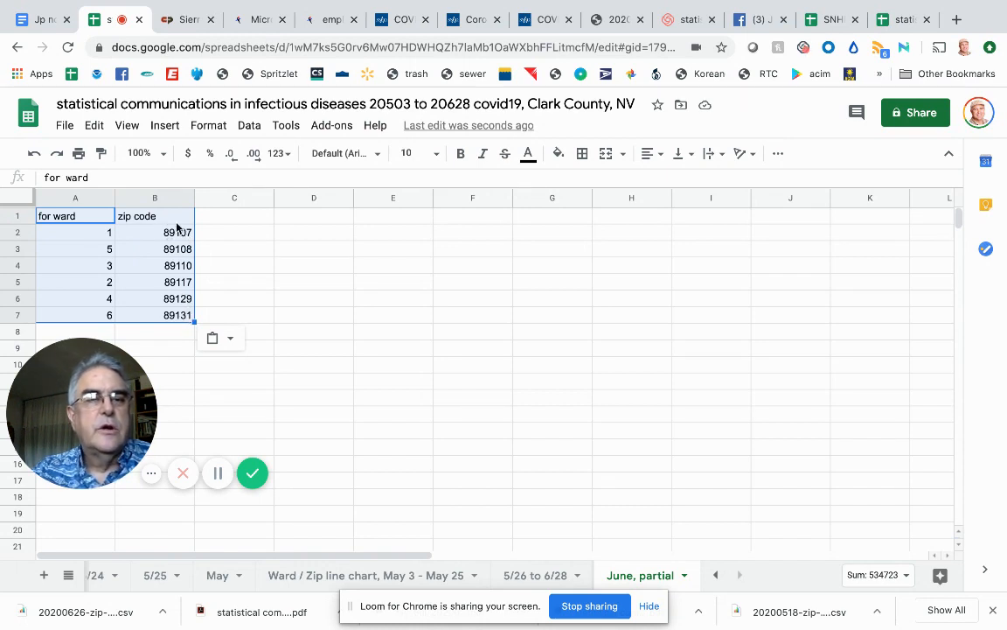
# Open the "5/26 to 6/28" sheet and find the last row of its zip code data
pyautogui.click(217, 221)
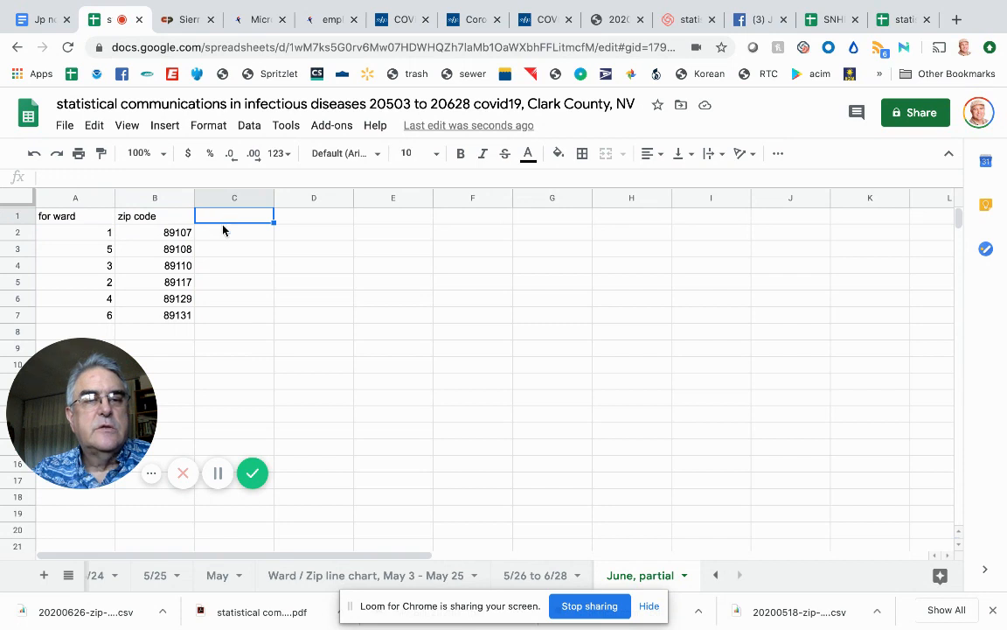
pyautogui.click(533, 580)
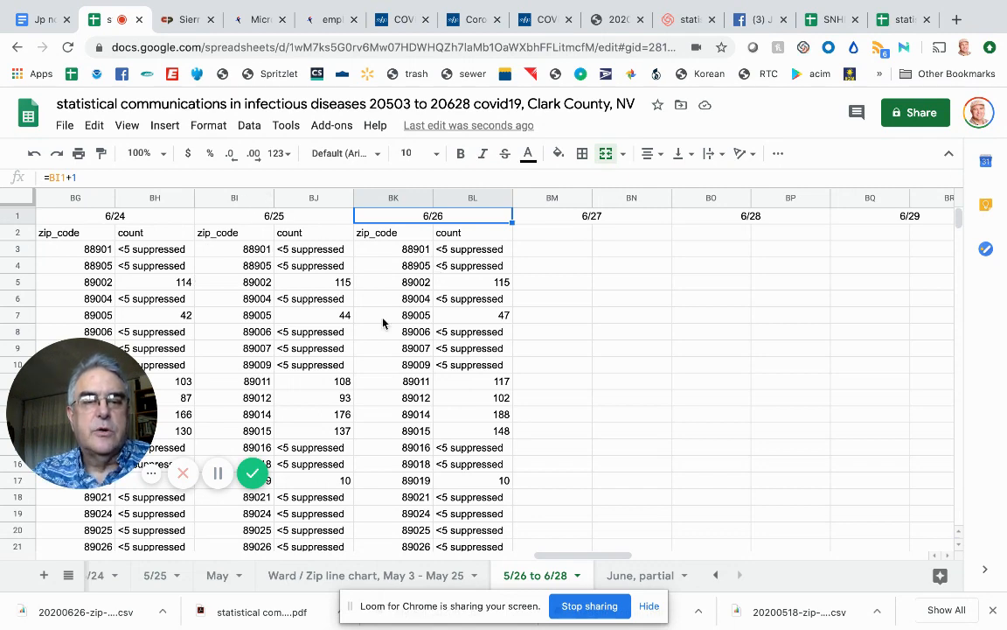
pyautogui.scroll(-18, 383, 323)
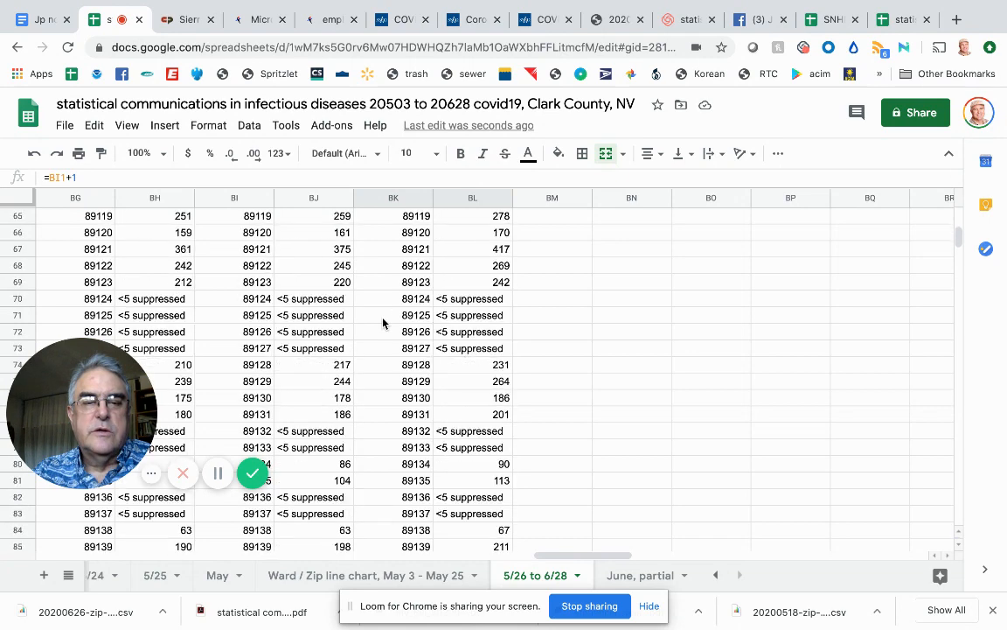
pyautogui.scroll(-10, 382, 324)
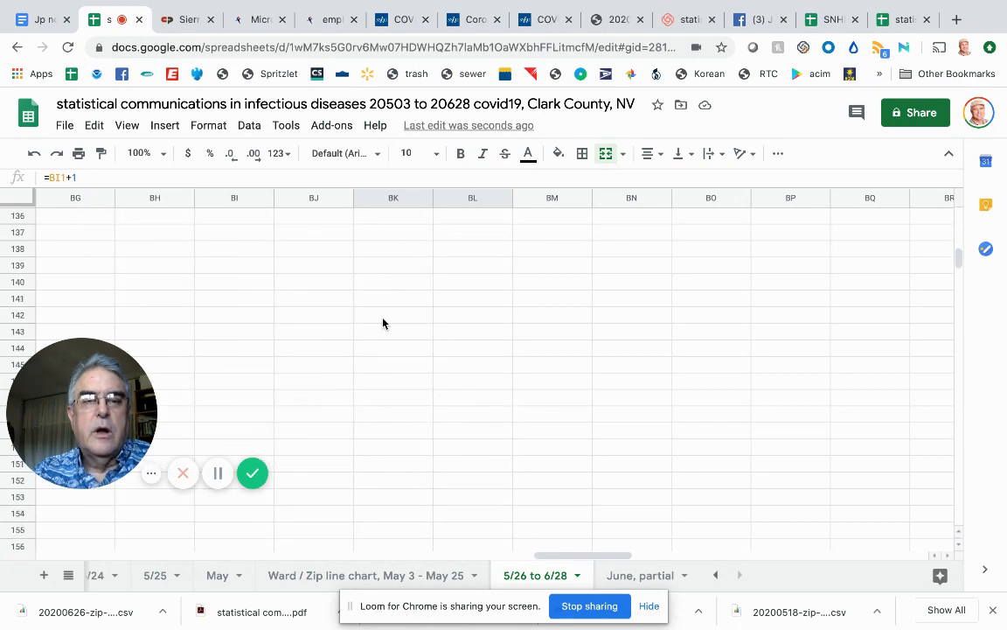
pyautogui.scroll(1, 382, 324)
pyautogui.scroll(4, 382, 323)
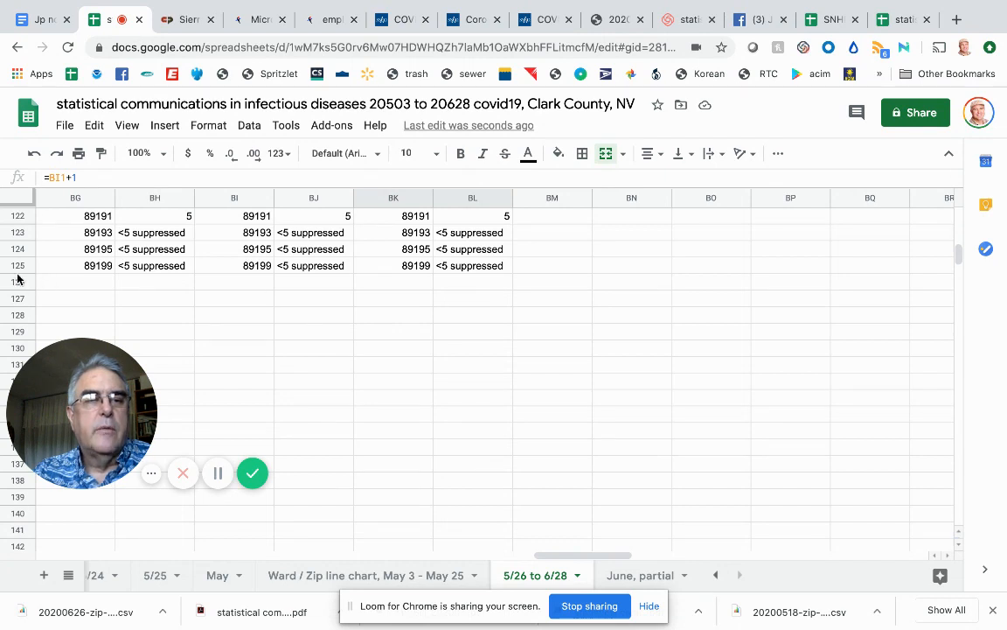
pyautogui.click(15, 265)
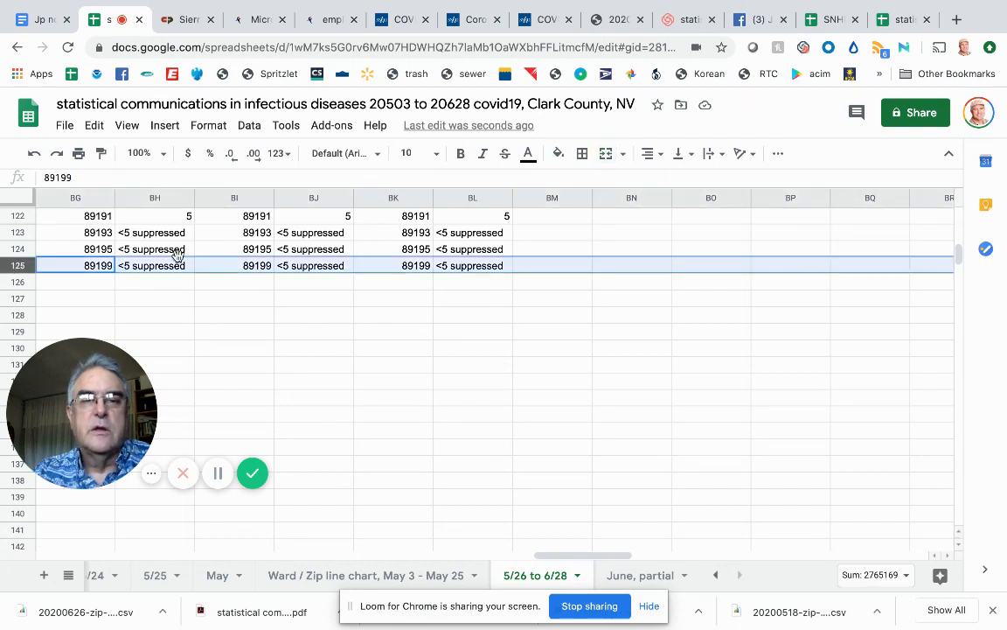
# Trace row 125 of the "5/26 to 6/28" sheet back to its first zip code column, A
pyautogui.press('Left')
pyautogui.press('Left')
pyautogui.press('Left')
pyautogui.press('Left')
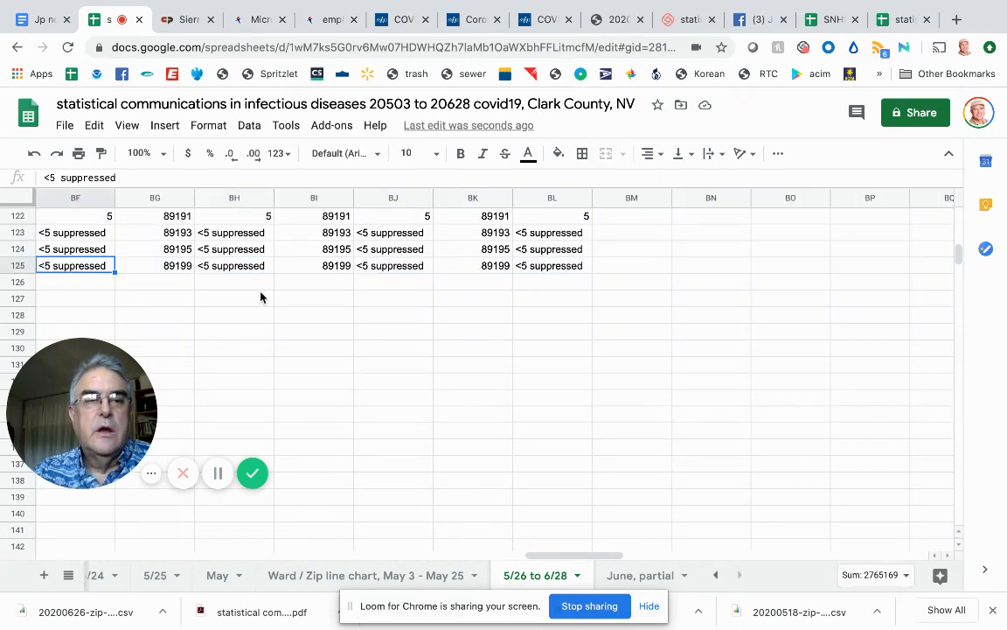
pyautogui.press('Left')
pyautogui.press('Left')
pyautogui.press('Left')
pyautogui.press('Left')
pyautogui.press('Left')
pyautogui.press('Left')
pyautogui.press('Left')
pyautogui.press('Left')
pyautogui.press('Left')
pyautogui.press('Left')
pyautogui.press('Left')
pyautogui.press('Left')
pyautogui.press('Left')
pyautogui.press('Left')
pyautogui.press('Left')
pyautogui.press('Left')
pyautogui.press('Left')
pyautogui.press('Left')
pyautogui.press('Left')
pyautogui.press('Left')
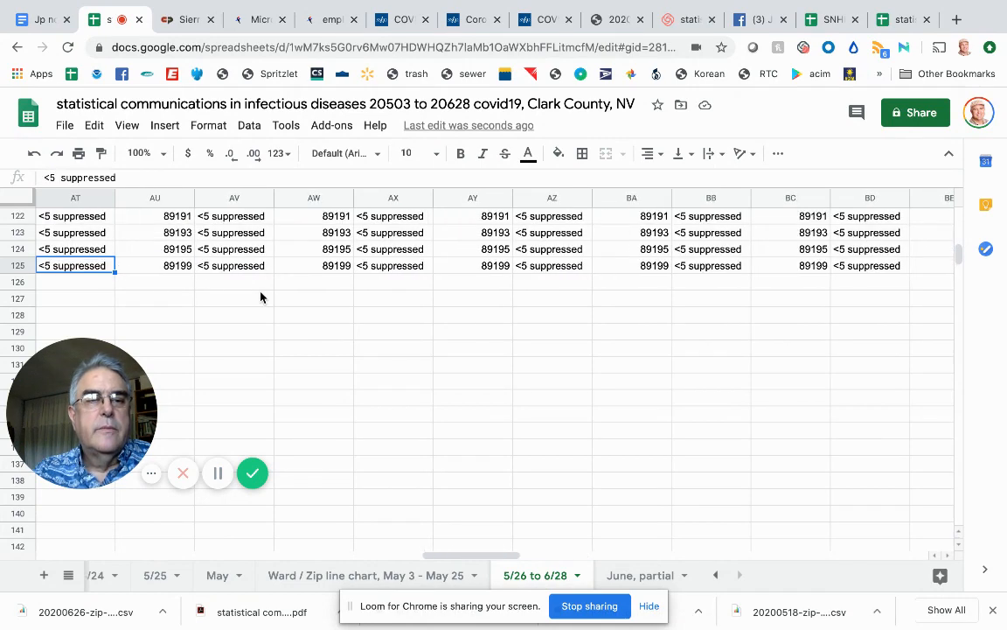
pyautogui.press('Left')
pyautogui.press('Left')
pyautogui.press('Left')
pyautogui.press('Left')
pyautogui.press('Left')
pyautogui.press('Left')
pyautogui.press('Left')
pyautogui.press('Left')
pyautogui.press('Left')
pyautogui.press('Left')
pyautogui.press('Left')
pyautogui.press('Left')
pyautogui.press('Left')
pyautogui.press('Left')
pyautogui.press('Left')
pyautogui.press('Left')
pyautogui.press('Left')
pyautogui.press('Left')
pyautogui.press('Left')
pyautogui.press('Left')
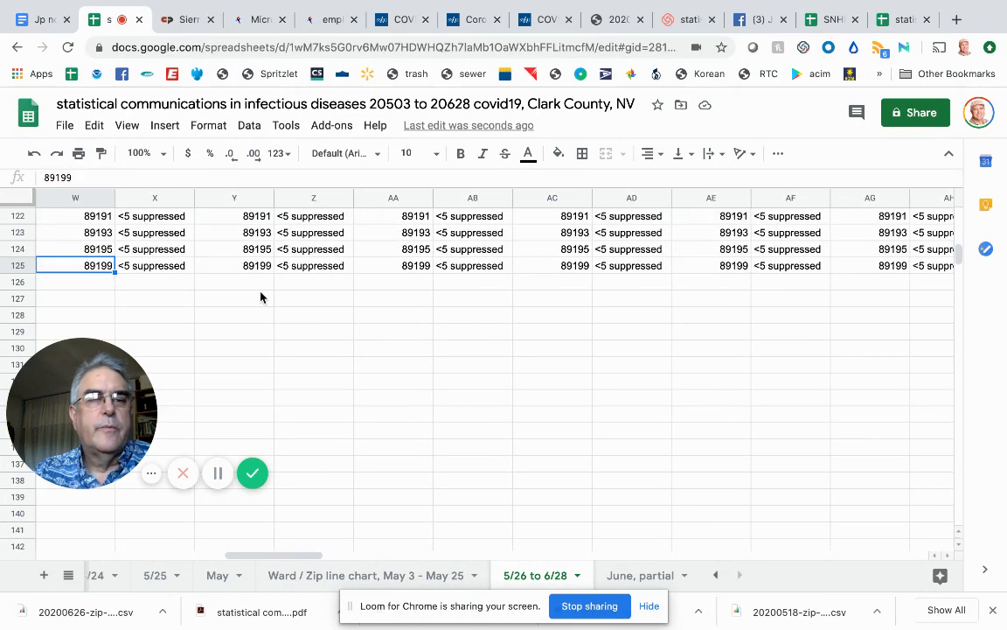
pyautogui.press('Left')
pyautogui.press('Left')
pyautogui.press('Left')
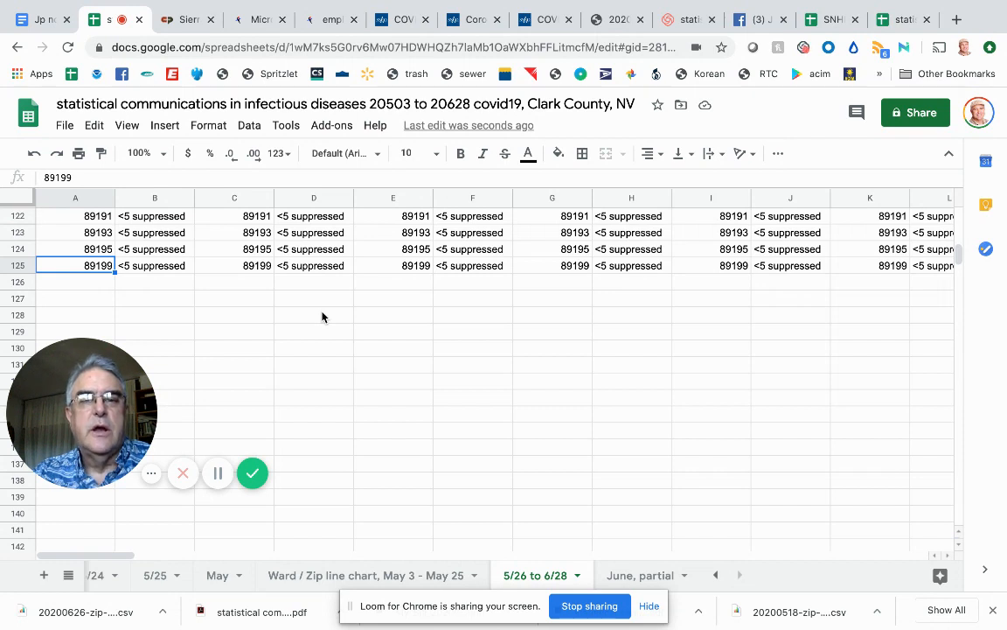
# Check how far the daily zip code and count columns extend, and review their rows up to the date headers
pyautogui.hscroll(6, 248, 291)
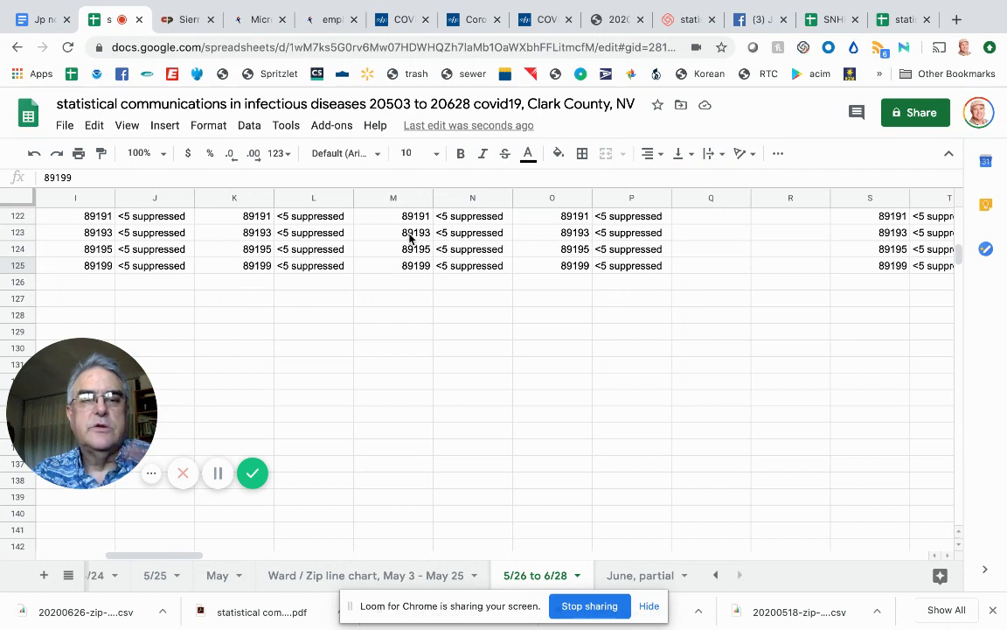
pyautogui.hscroll(10, 534, 289)
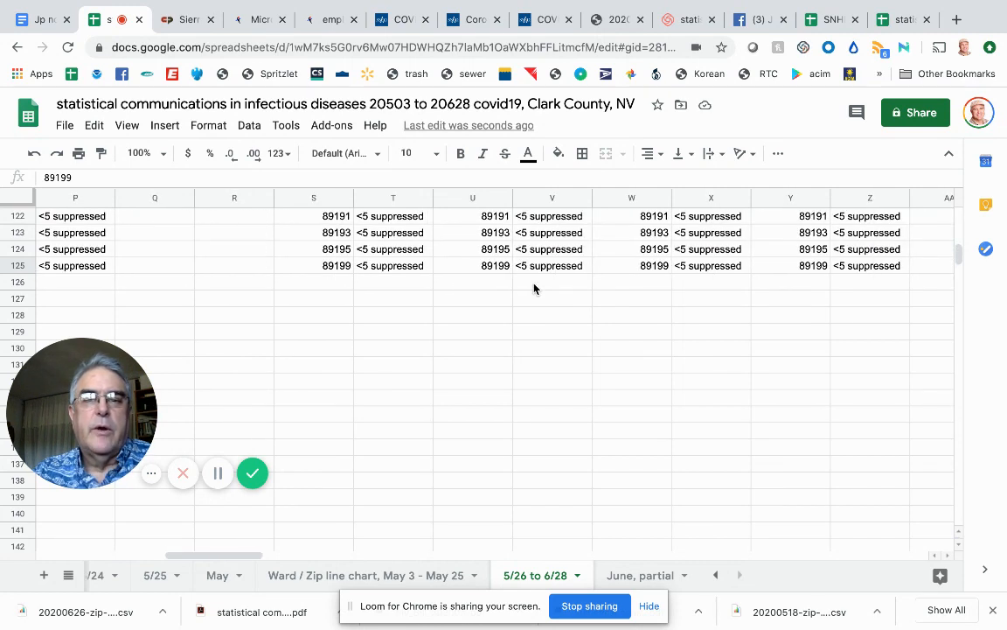
pyautogui.hscroll(10, 534, 288)
pyautogui.scroll(1, 535, 288)
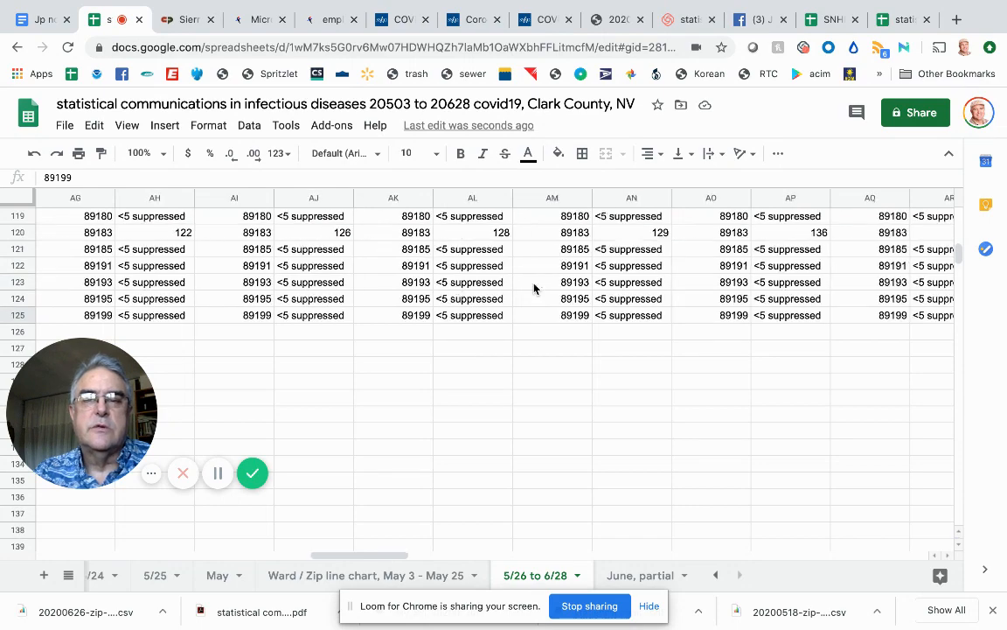
pyautogui.hscroll(10, 535, 288)
pyautogui.scroll(8, 534, 289)
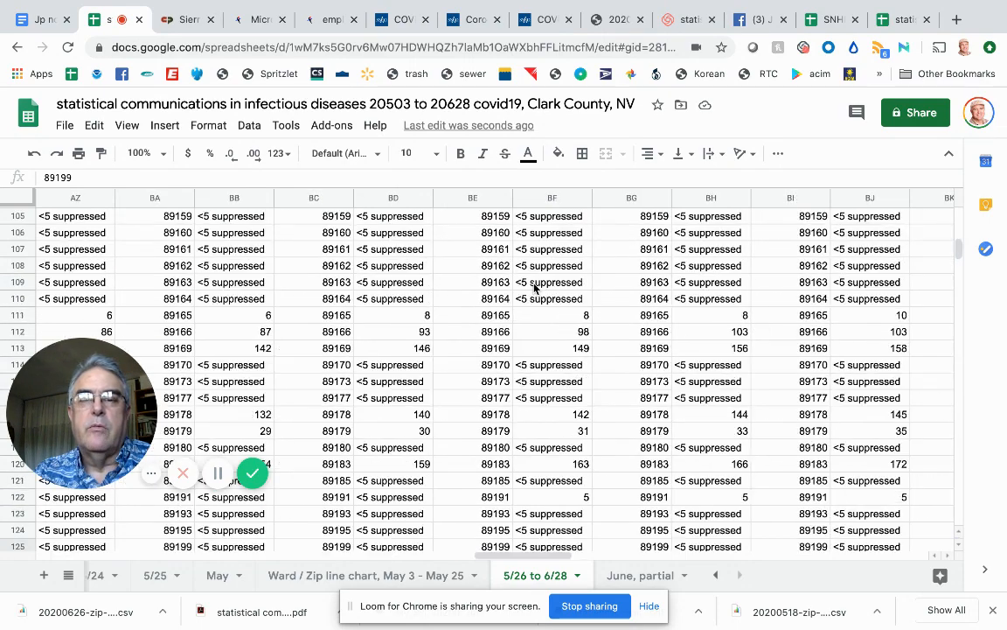
pyautogui.scroll(15, 535, 289)
pyautogui.hscroll(-10, 534, 289)
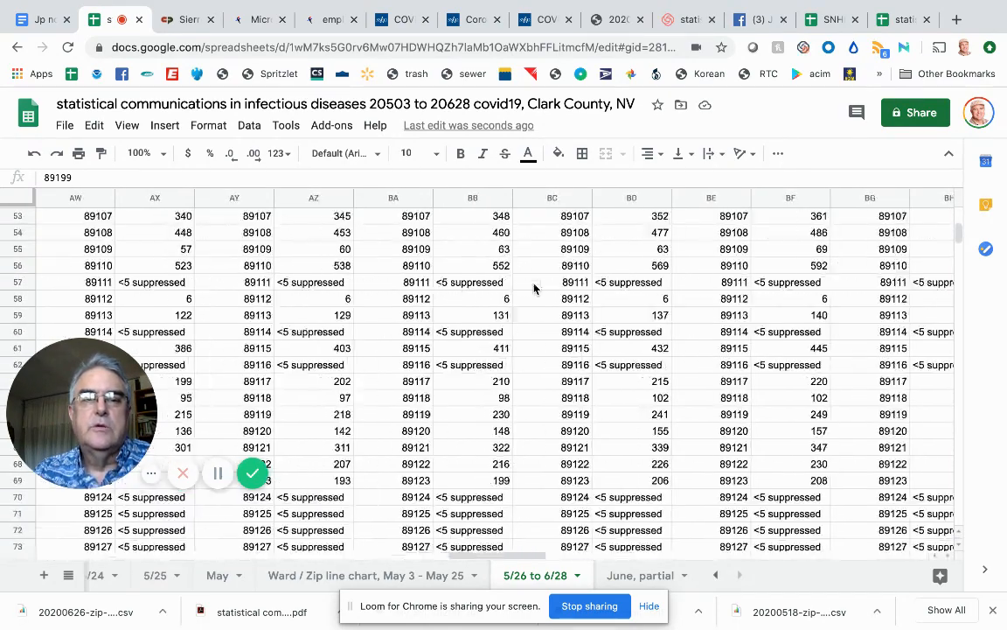
pyautogui.scroll(15, 534, 288)
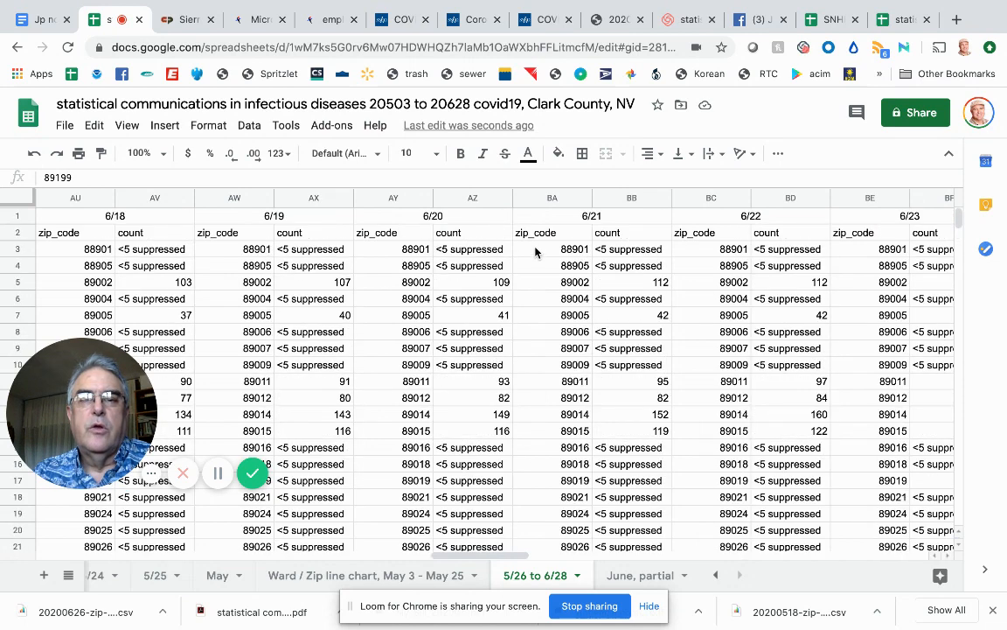
# Examine the repeated zip_code and count column pairs under the date headers, including 6/21 and 6/22, back to the first date
pyautogui.click(534, 235)
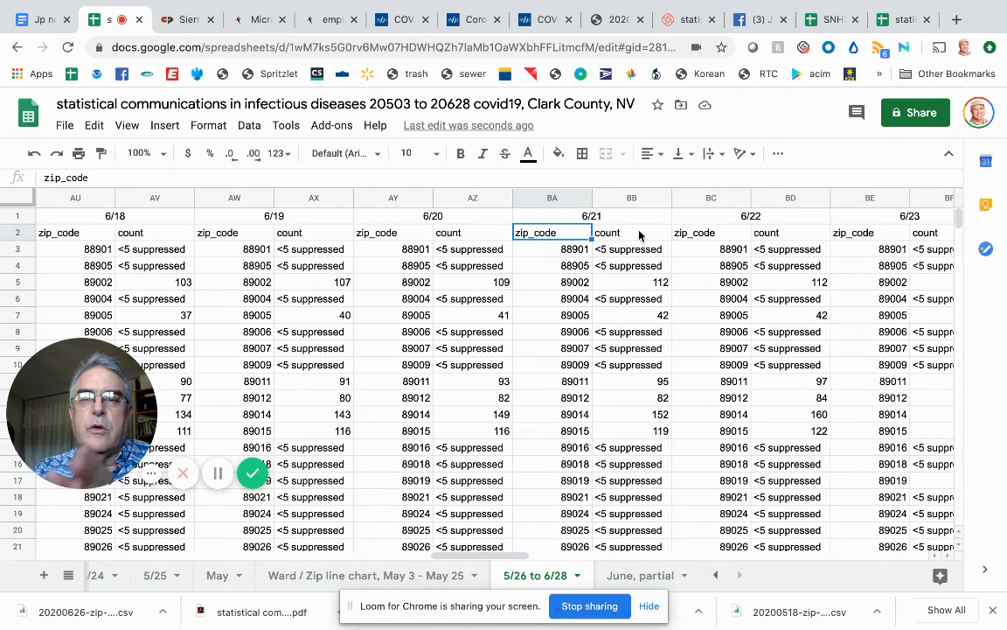
pyautogui.click(687, 233)
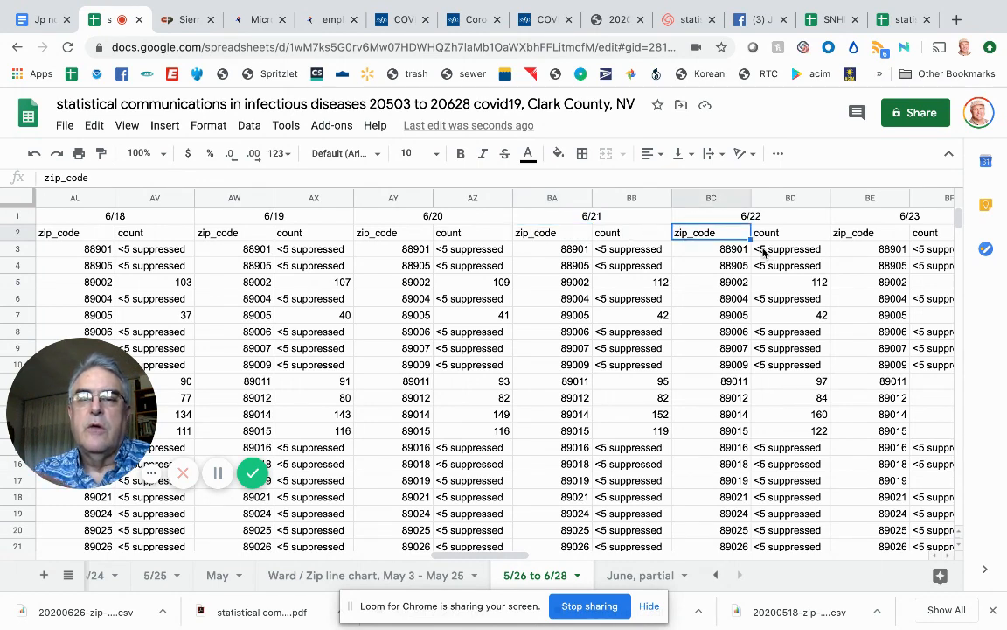
pyautogui.hscroll(10, 691, 260)
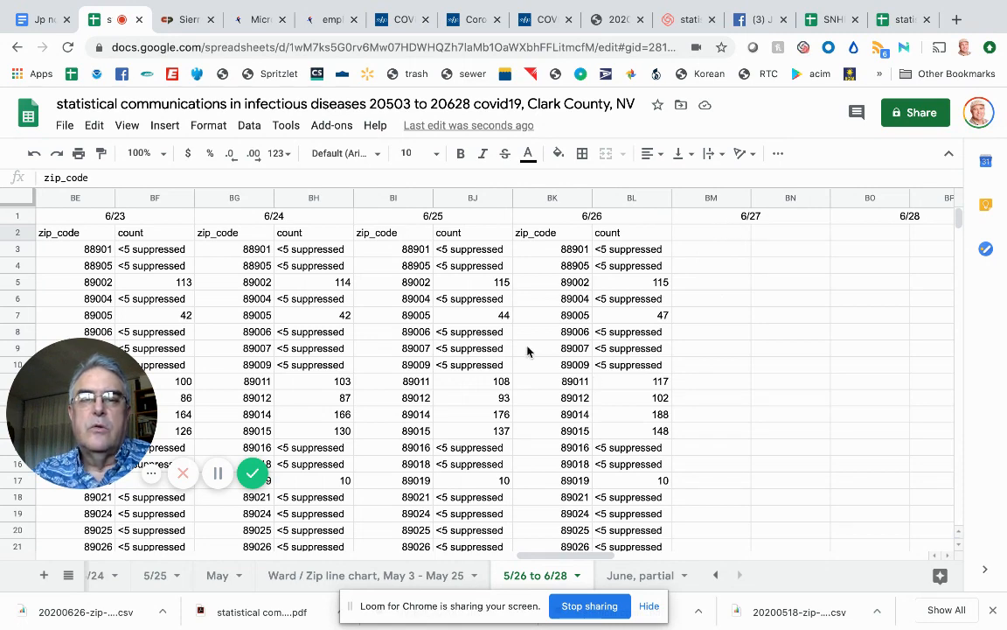
pyautogui.hscroll(-2, 603, 315)
pyautogui.hscroll(-20, 604, 317)
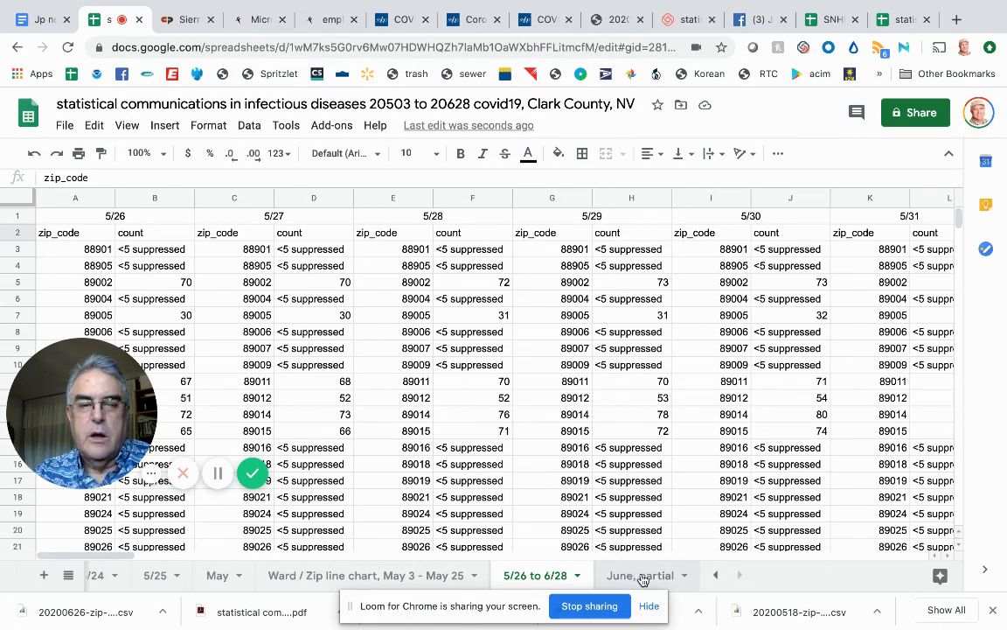
# In the "June, partial" sheet, enter the date 5/26 in C1 and the formula =C1+1 in D1
pyautogui.click(642, 577)
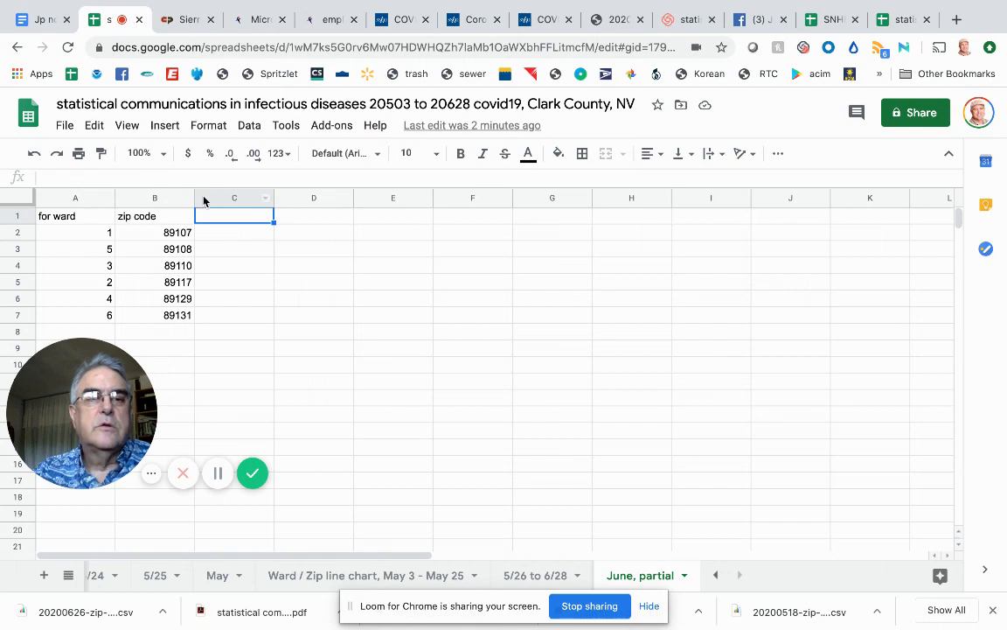
pyautogui.write('5/')
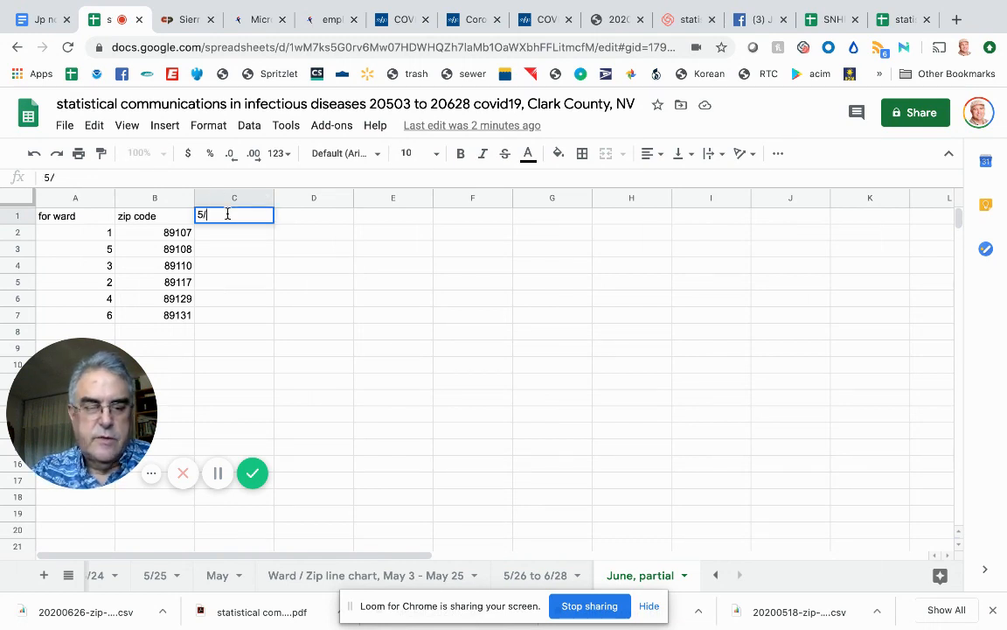
pyautogui.write('26')
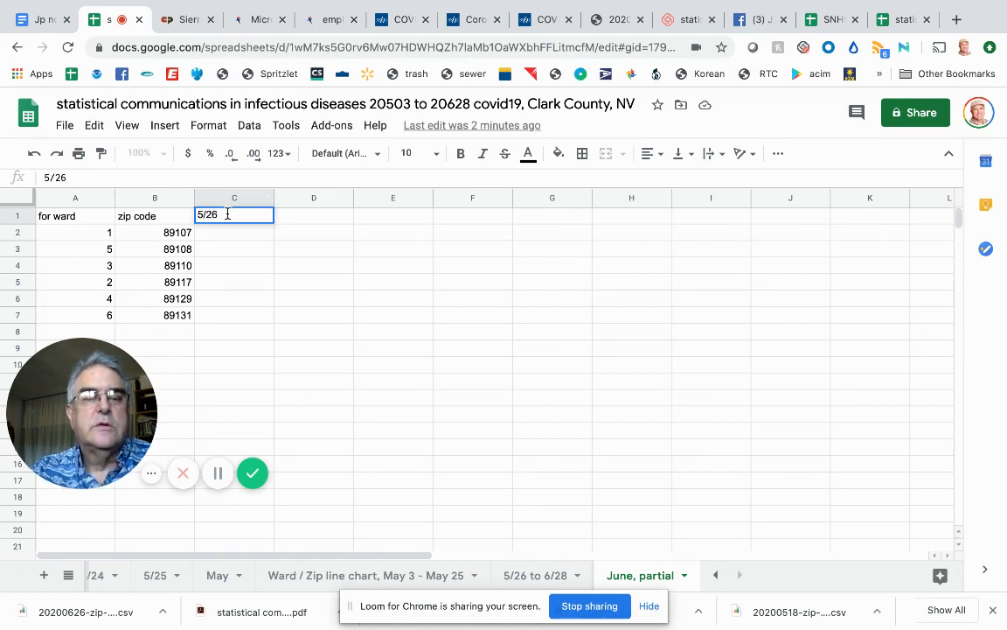
pyautogui.press('Tab')
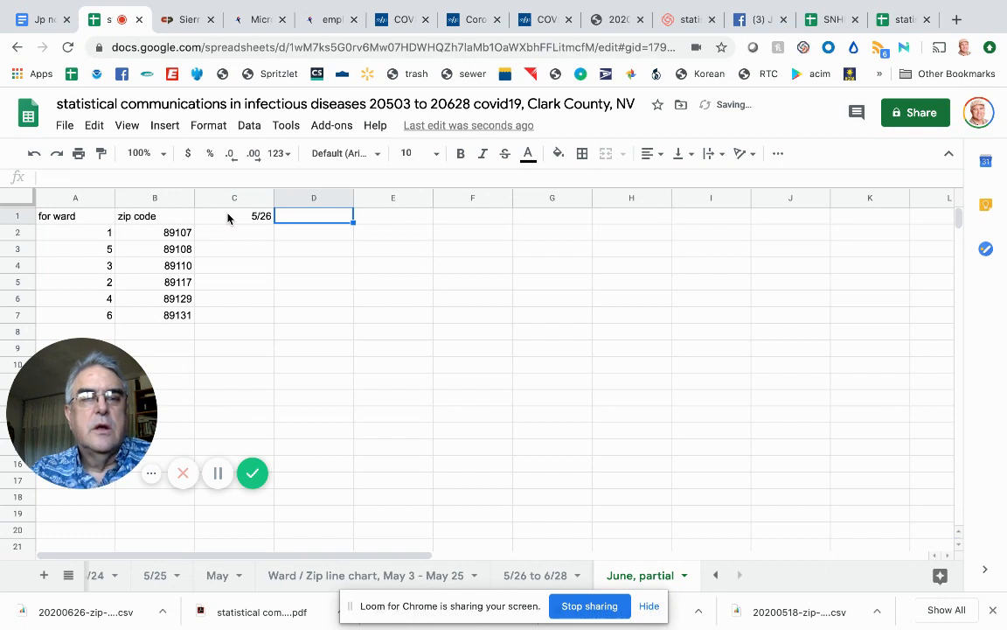
pyautogui.write('=')
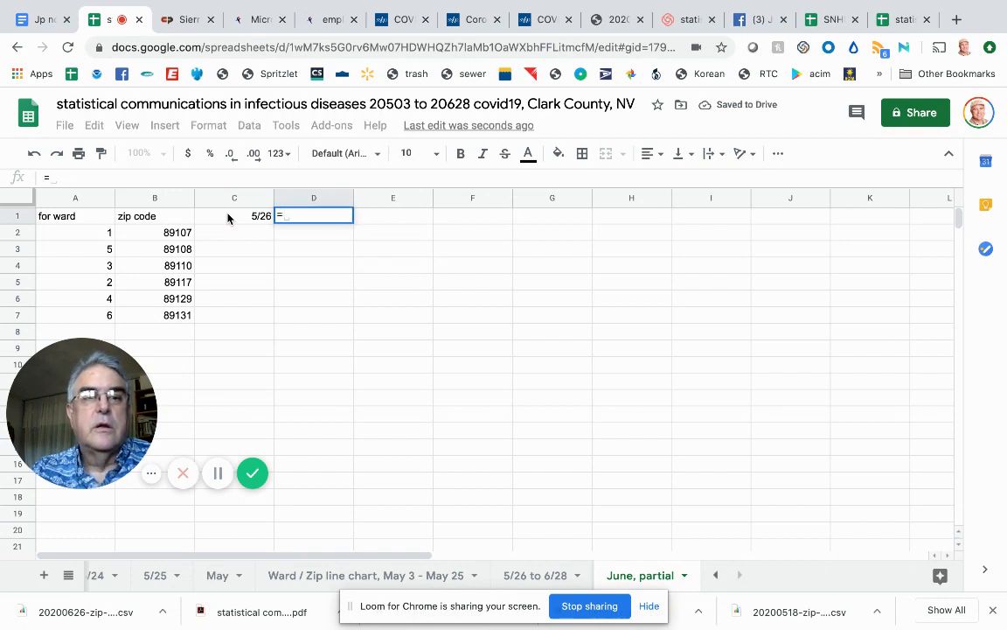
pyautogui.click(219, 216)
pyautogui.write('+1')
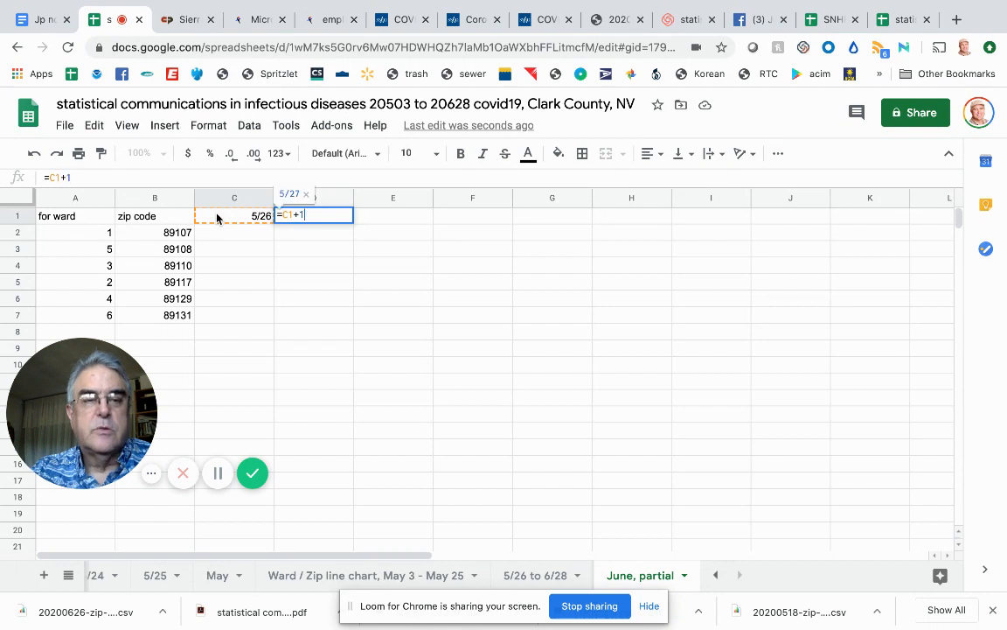
pyautogui.press('Return')
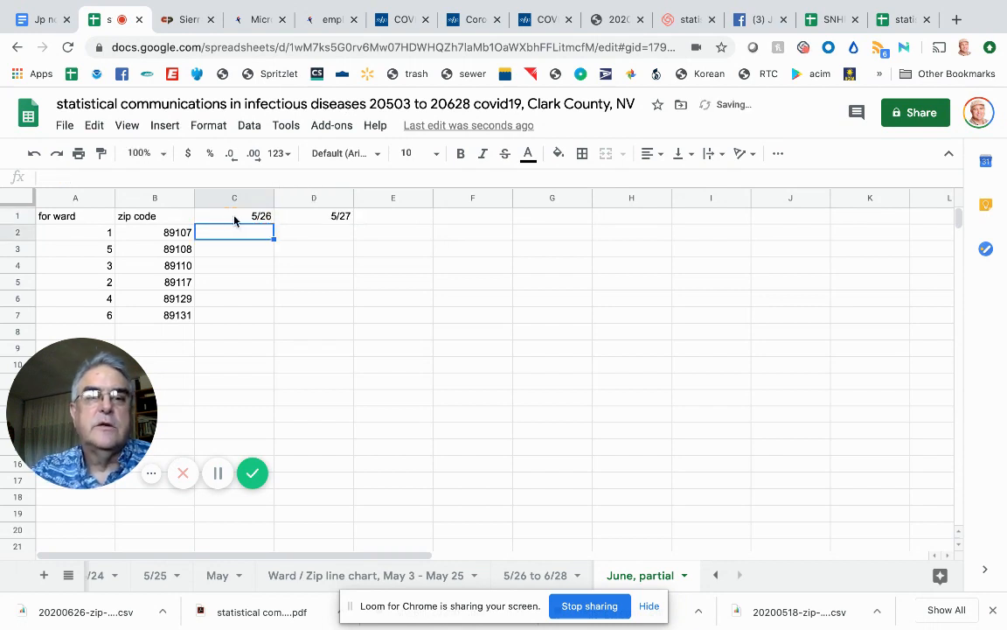
# Fill the next-day formula in D1 across row 1 through column Z
pyautogui.click(292, 217)
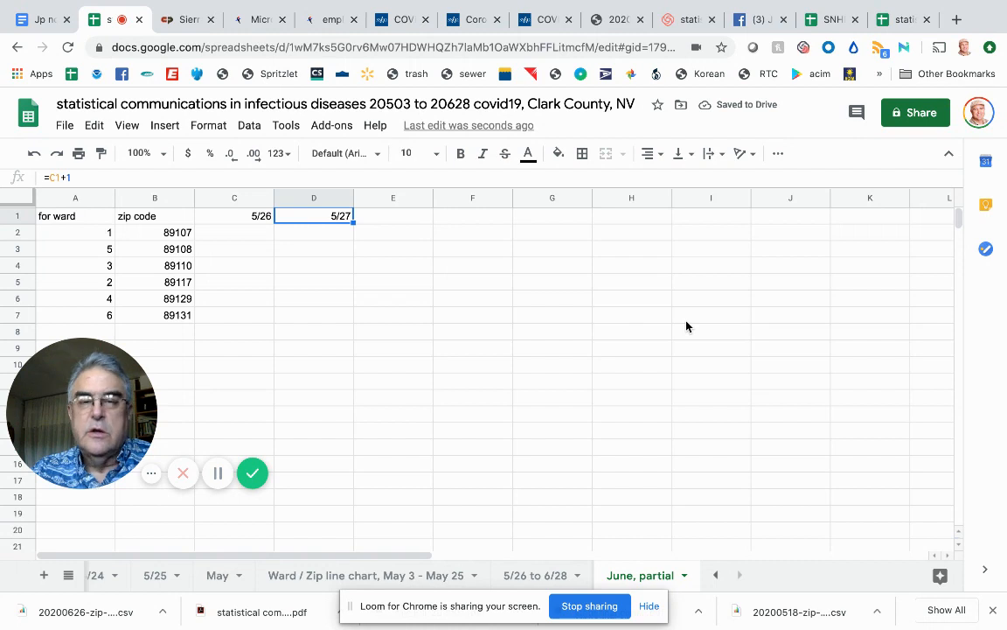
pyautogui.hotkey('ctrl', 'shift', 'Right')
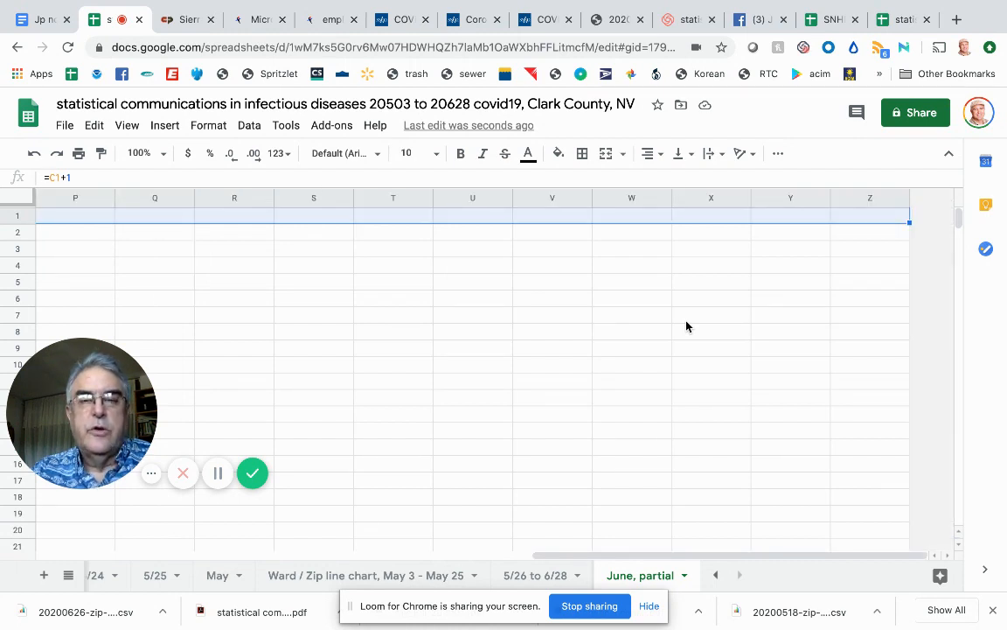
pyautogui.hotkey('ctrl', 'r')
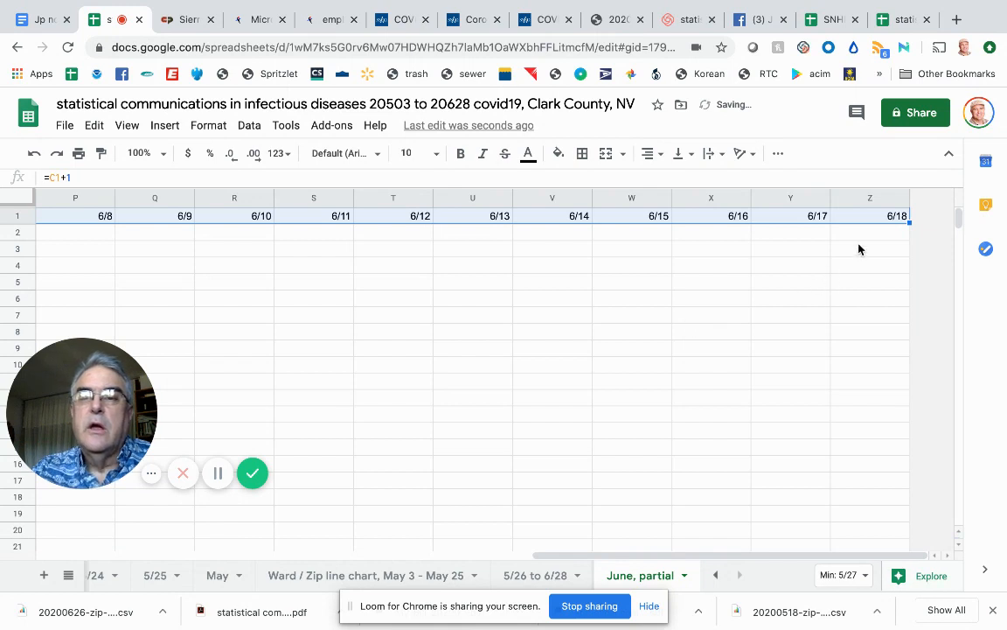
# Insert 11 columns to the right of column Z, using columns P through Z as the reference, and select Z1
pyautogui.click(83, 199)
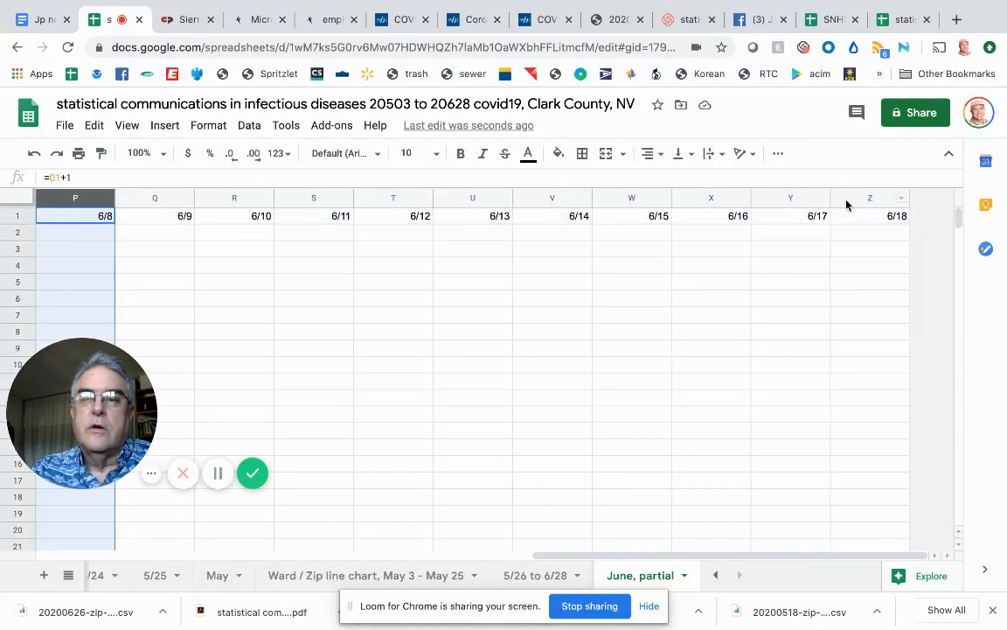
pyautogui.keyDown('shift'); pyautogui.click(853, 202); pyautogui.keyUp('shift')
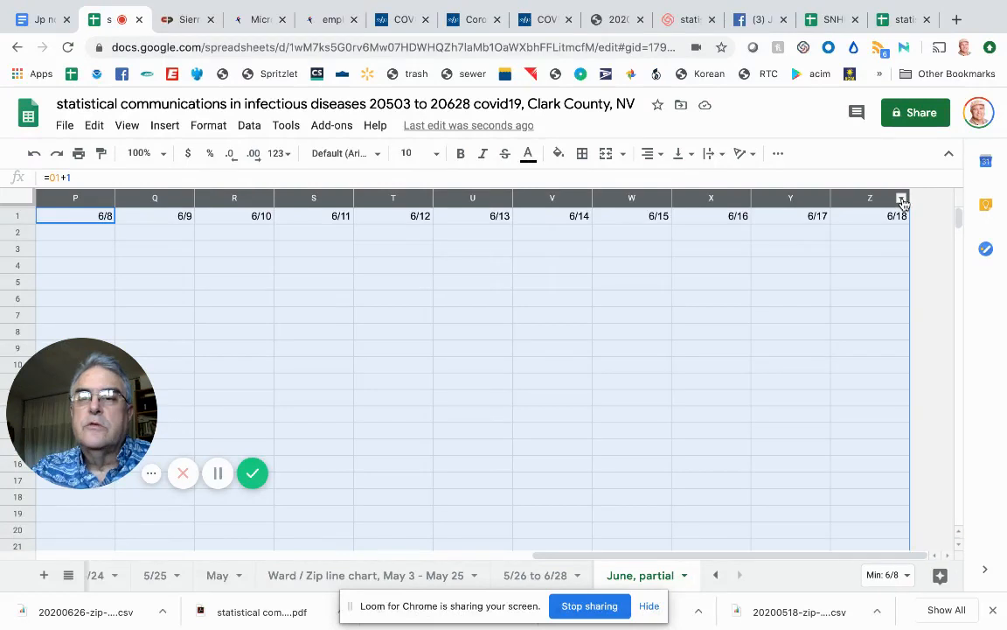
pyautogui.click(902, 200)
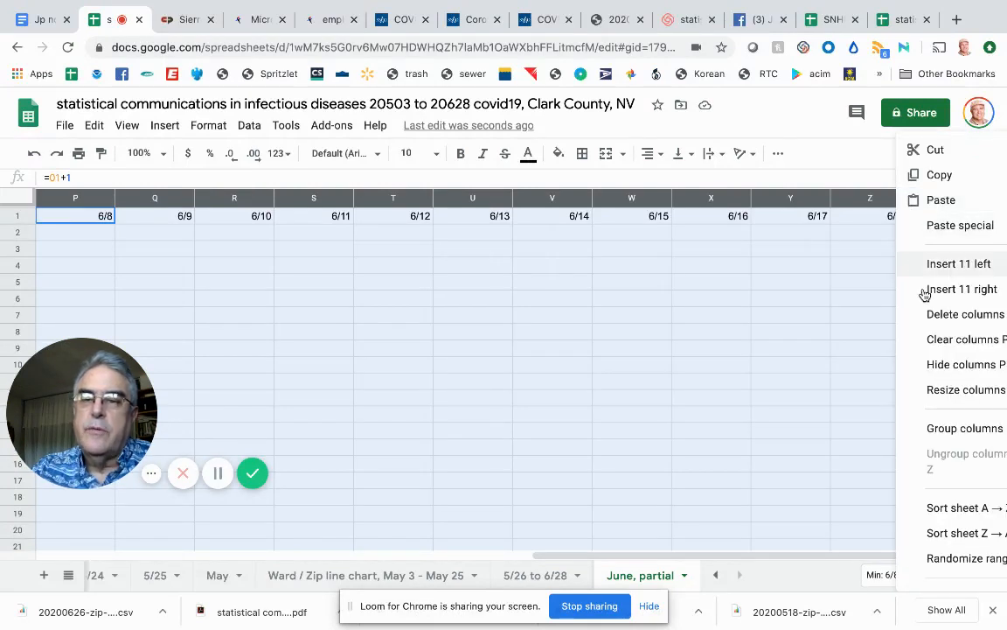
pyautogui.click(923, 289)
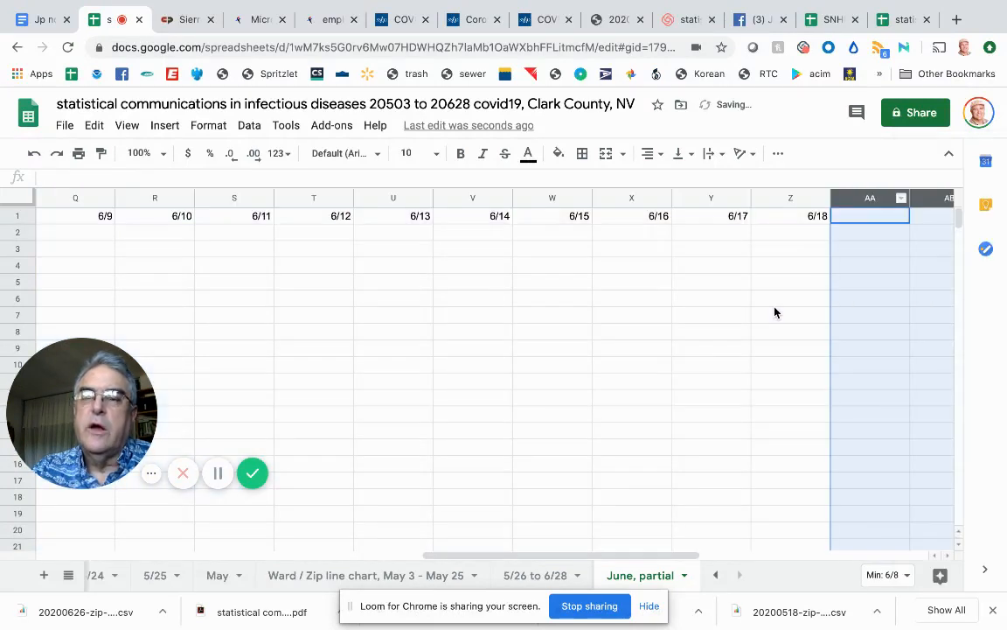
pyautogui.click(809, 218)
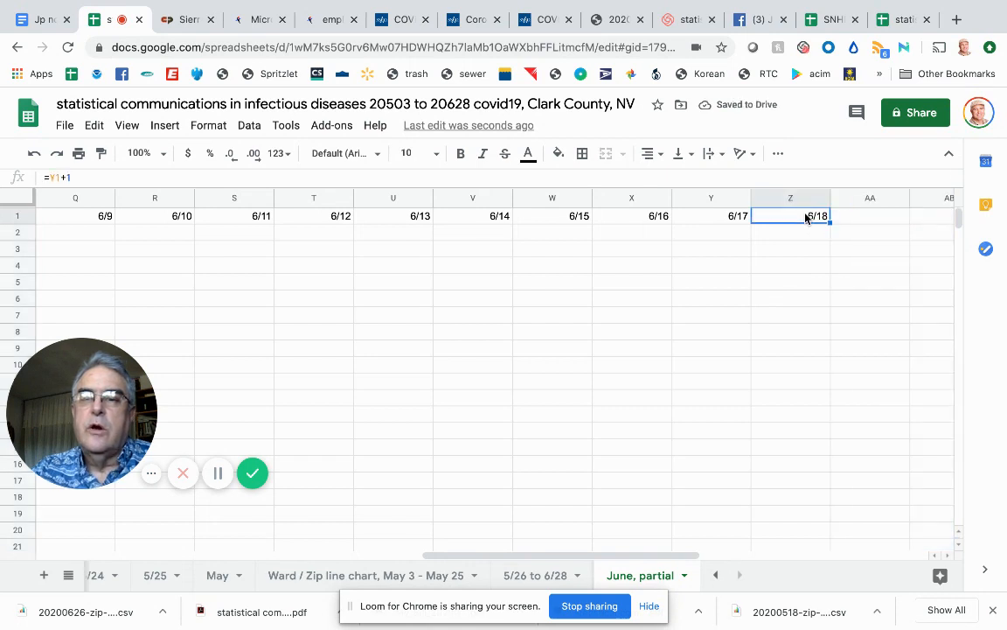
# Fill the next-day formula in Z1 across row 1 through column AK
pyautogui.hotkey('ctrl', 'shift', 'Right')
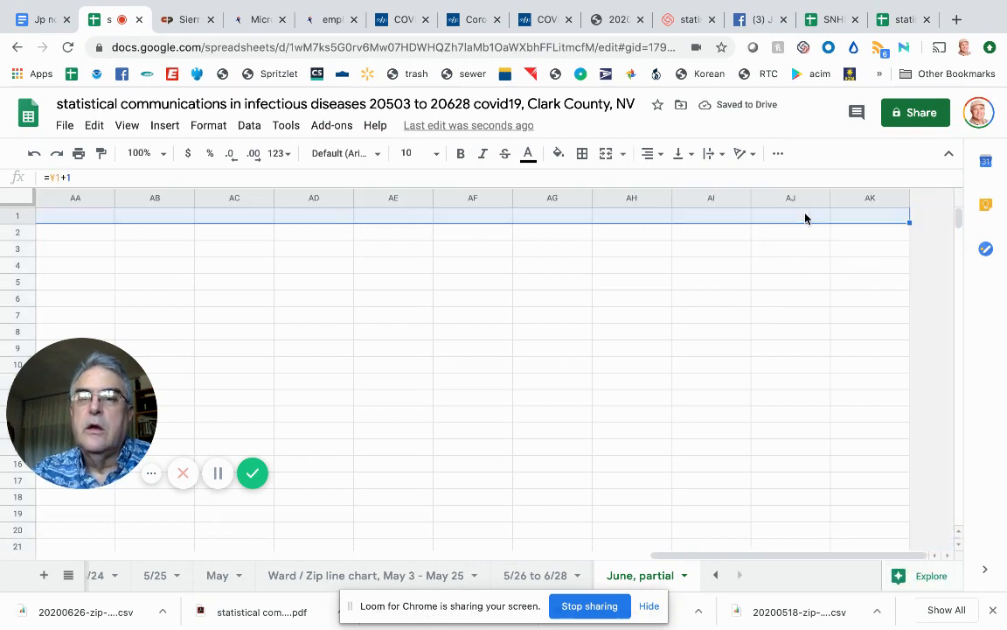
pyautogui.hotkey('ctrl', 'r')
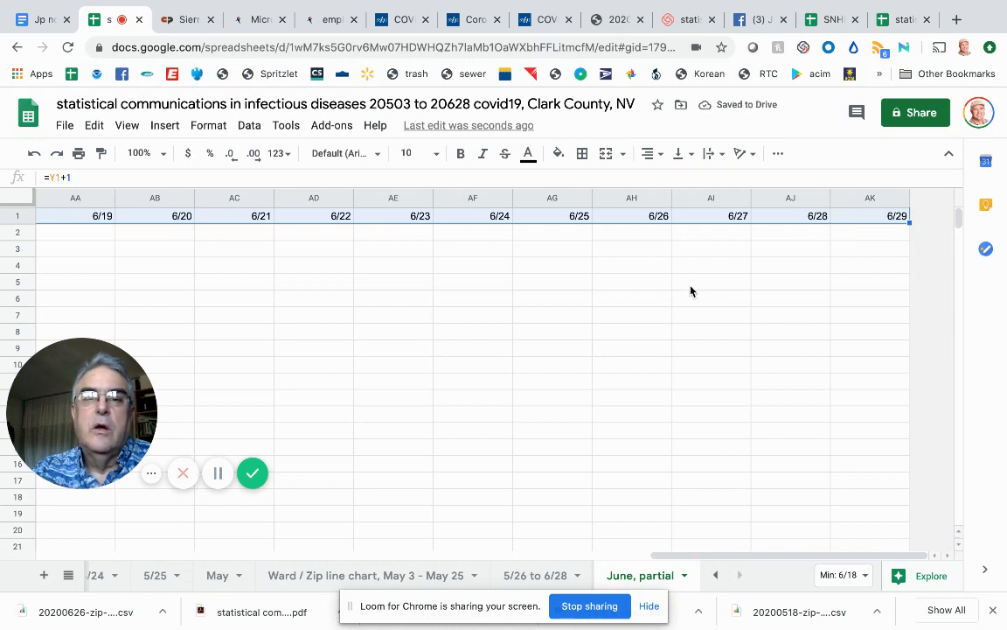
pyautogui.click(638, 232)
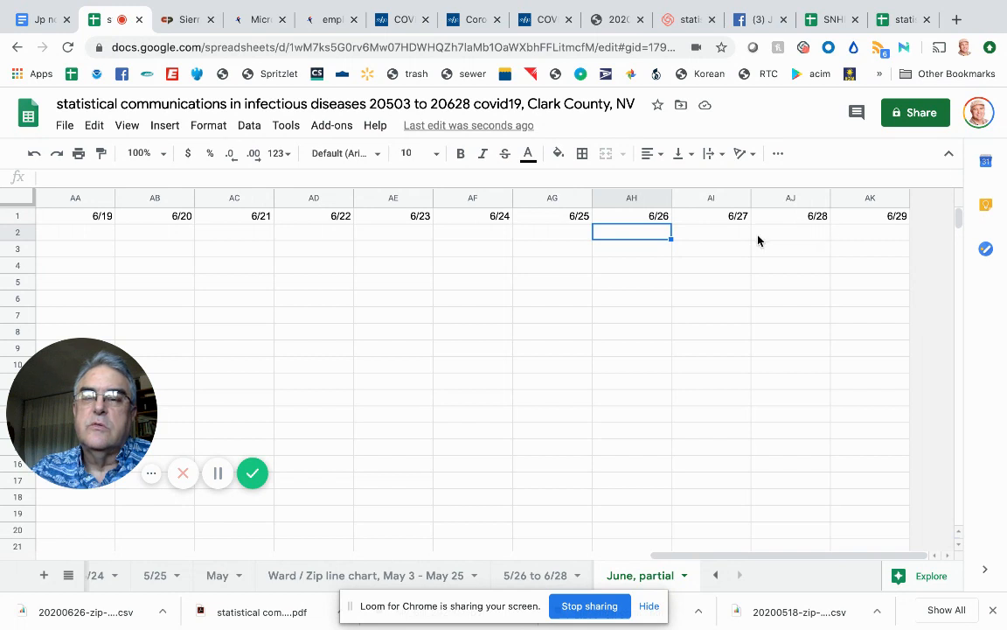
pyautogui.hscroll(-10, 603, 262)
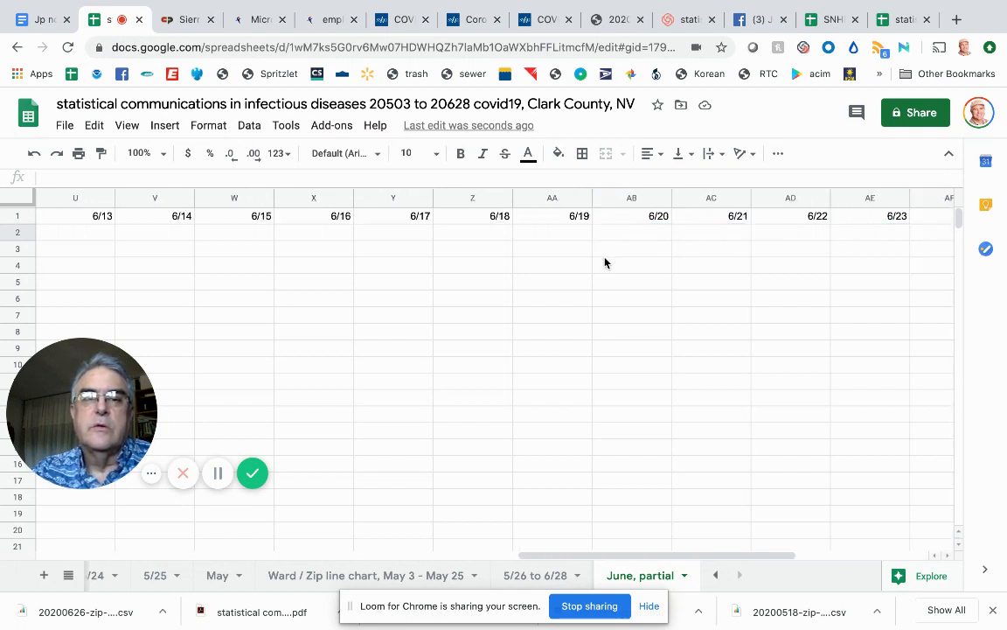
pyautogui.hscroll(-3, 605, 262)
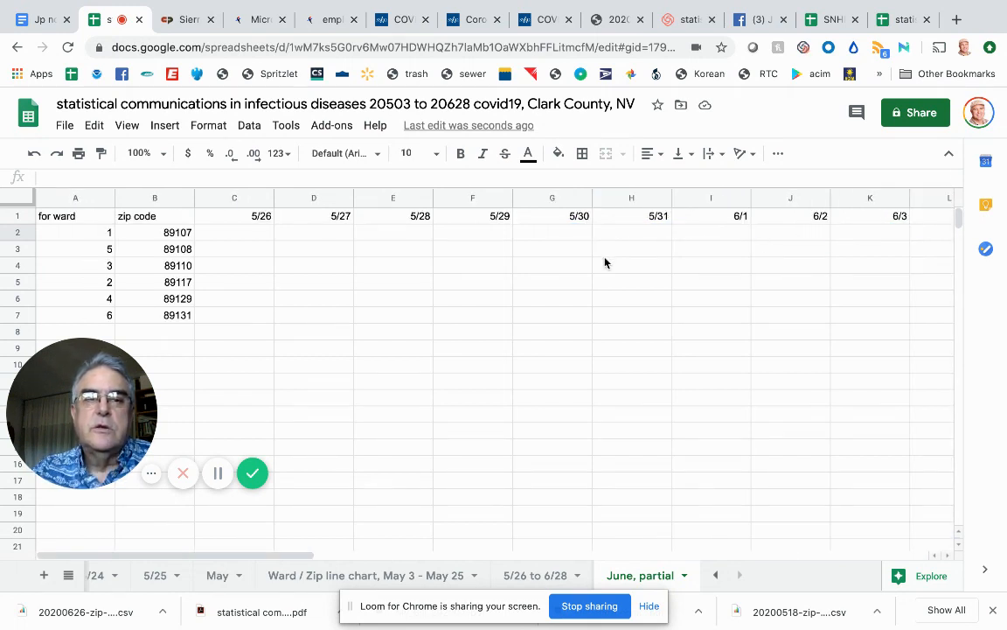
# Copy the LOOKUP formula from C2 of the "May" sheet into C2 of the "June, partial" sheet
pyautogui.click(237, 238)
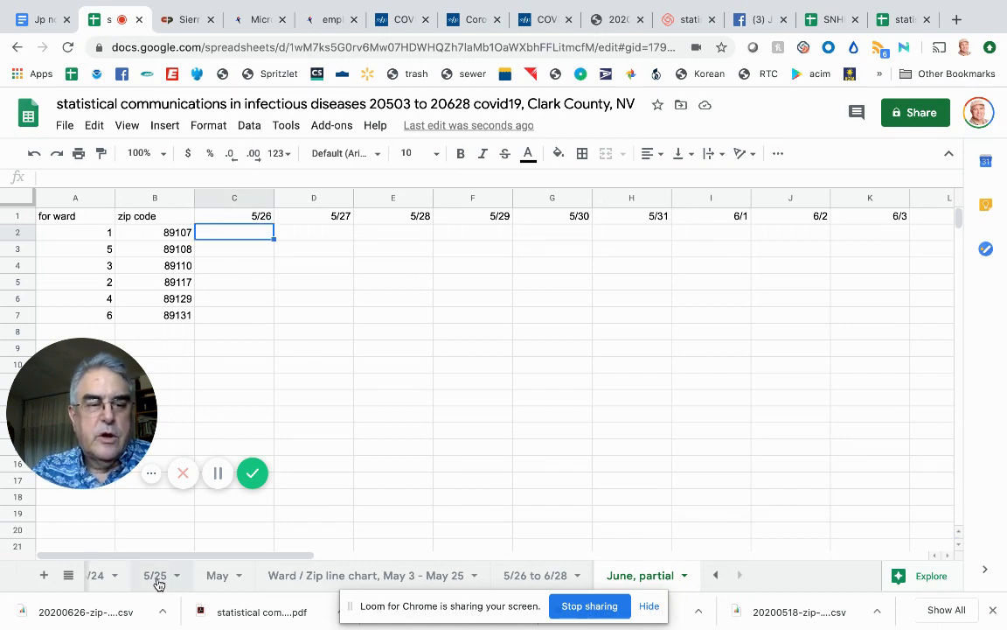
pyautogui.click(157, 579)
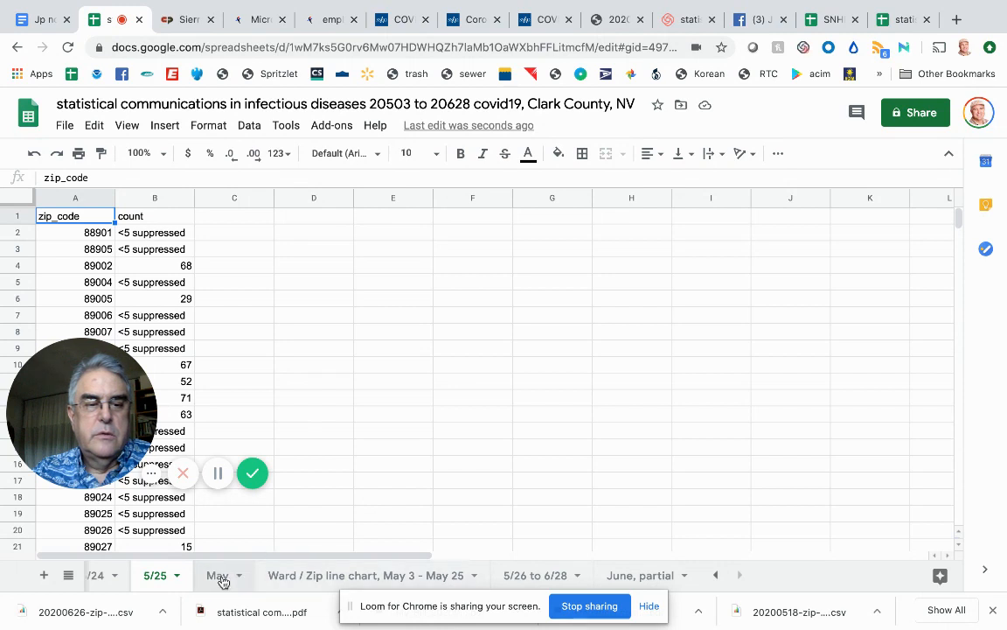
pyautogui.click(219, 576)
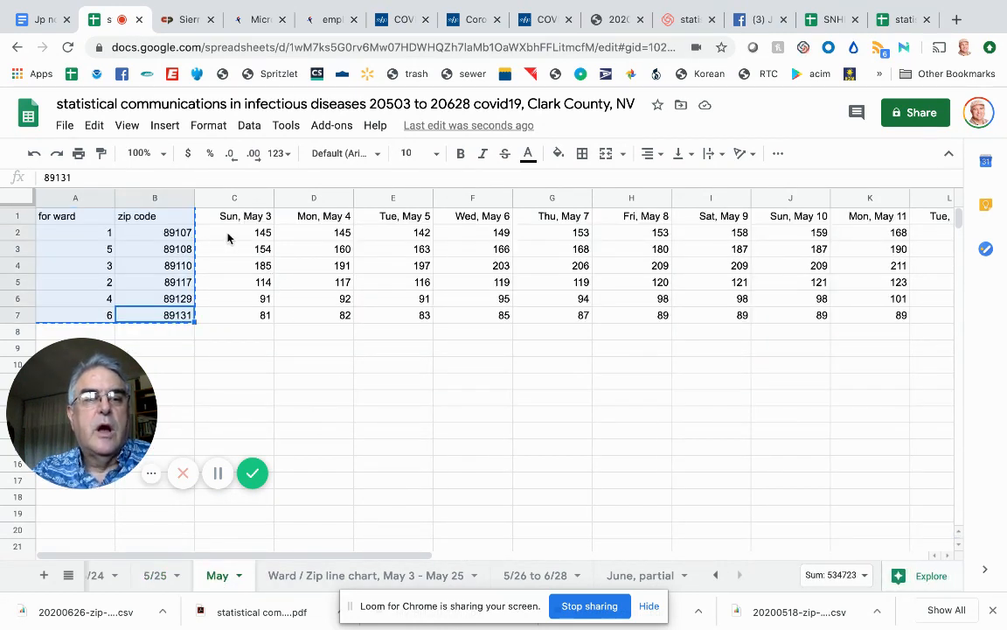
pyautogui.click(228, 238)
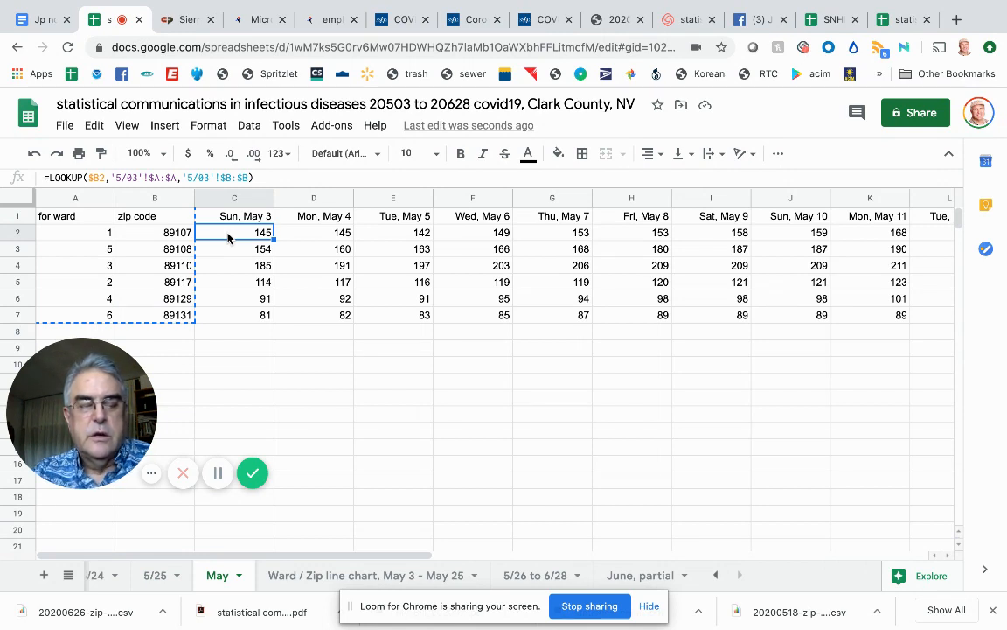
pyautogui.hotkey('ctrl', 'c')
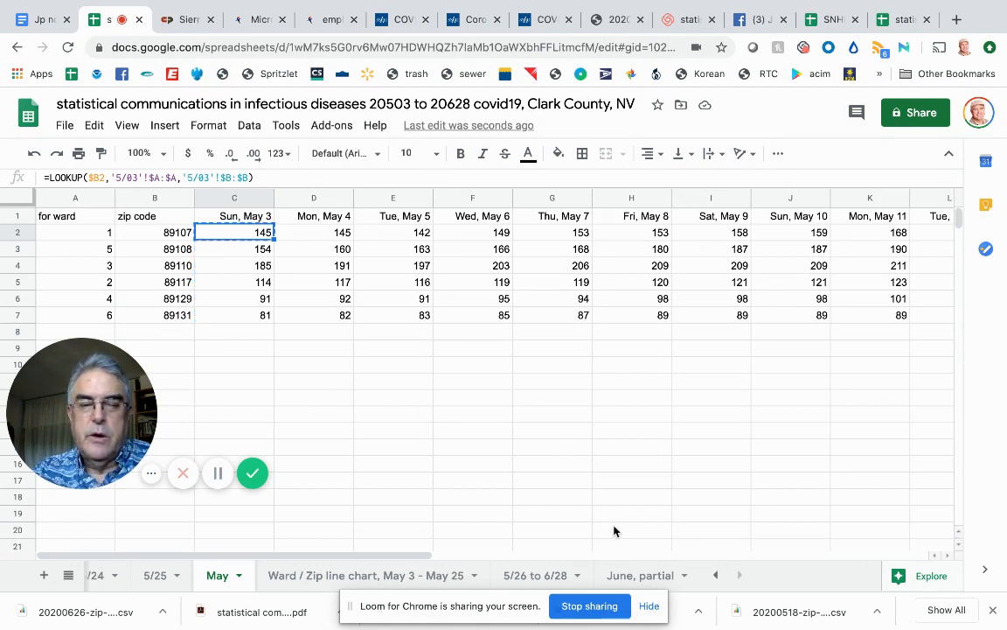
pyautogui.click(635, 577)
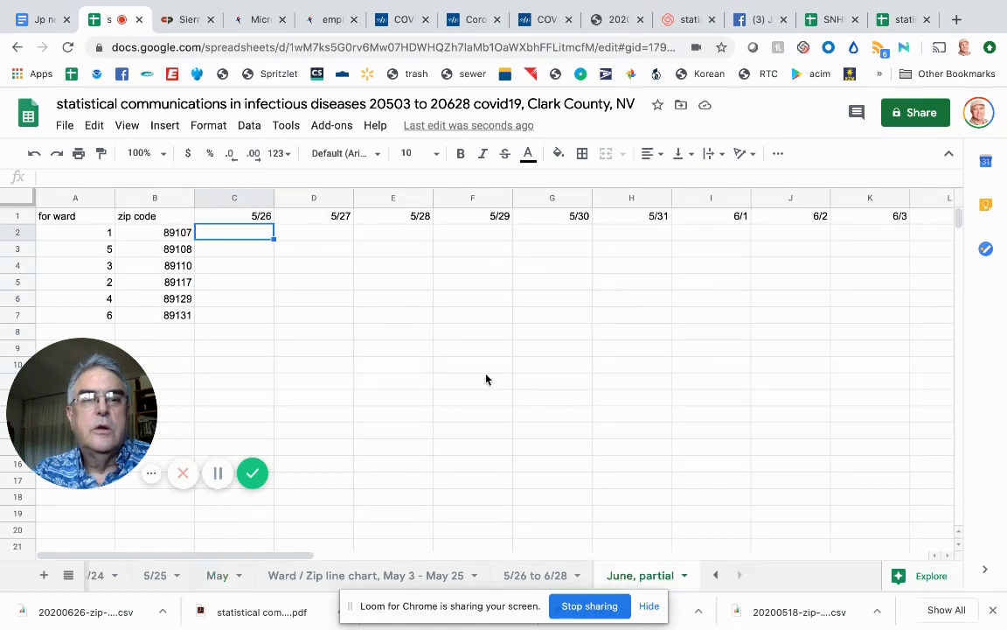
pyautogui.hotkey('ctrl', 'v')
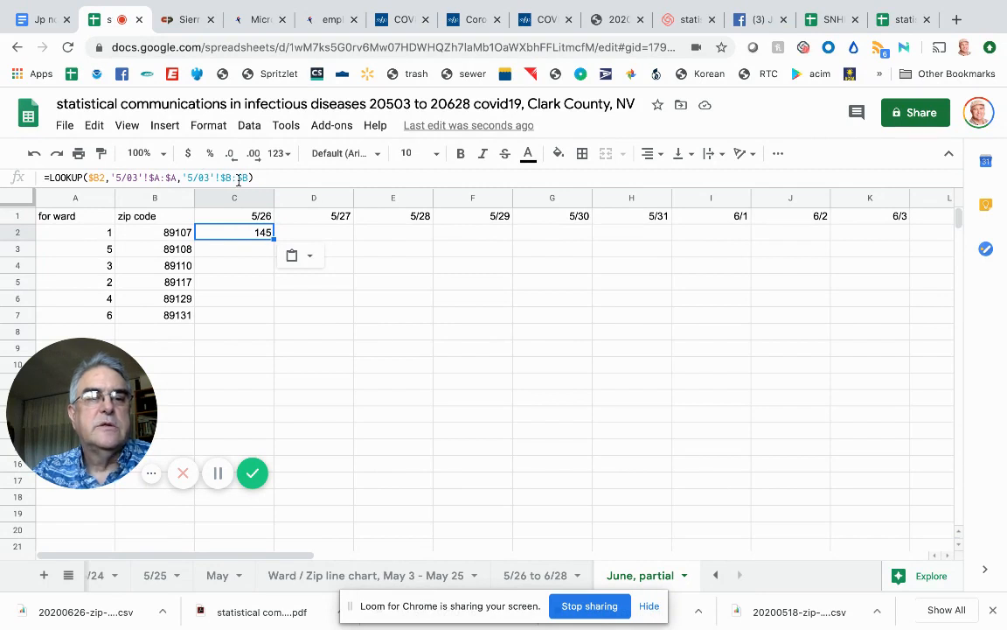
# Replace both '5/03' ranges in the C2 LOOKUP formula with columns A:A and B:B of the "5/26 to 6/28" sheet
pyautogui.click(203, 179)
pyautogui.click(94, 177)
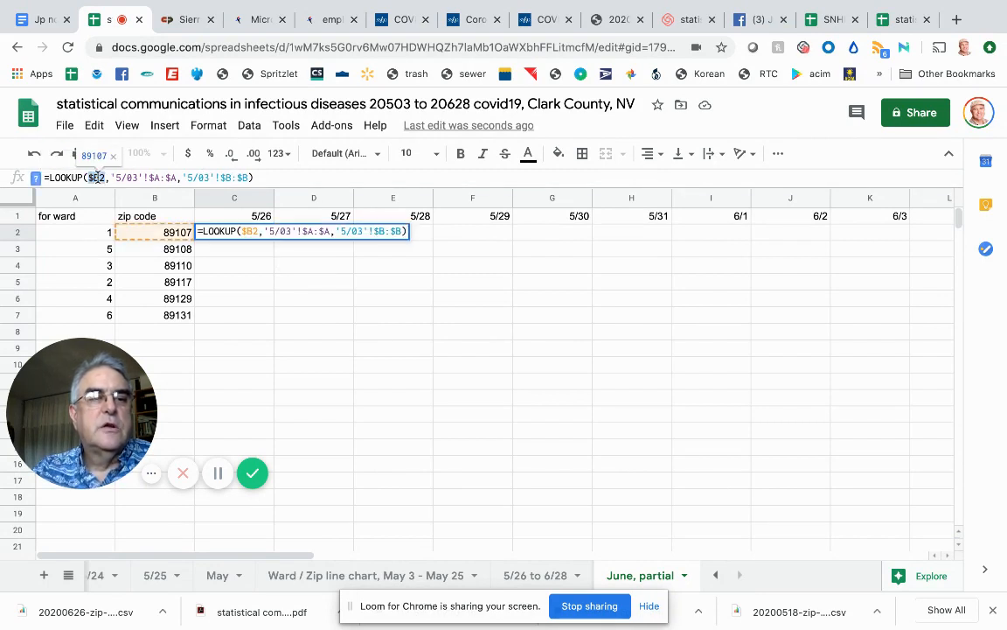
pyautogui.doubleClick(97, 177)
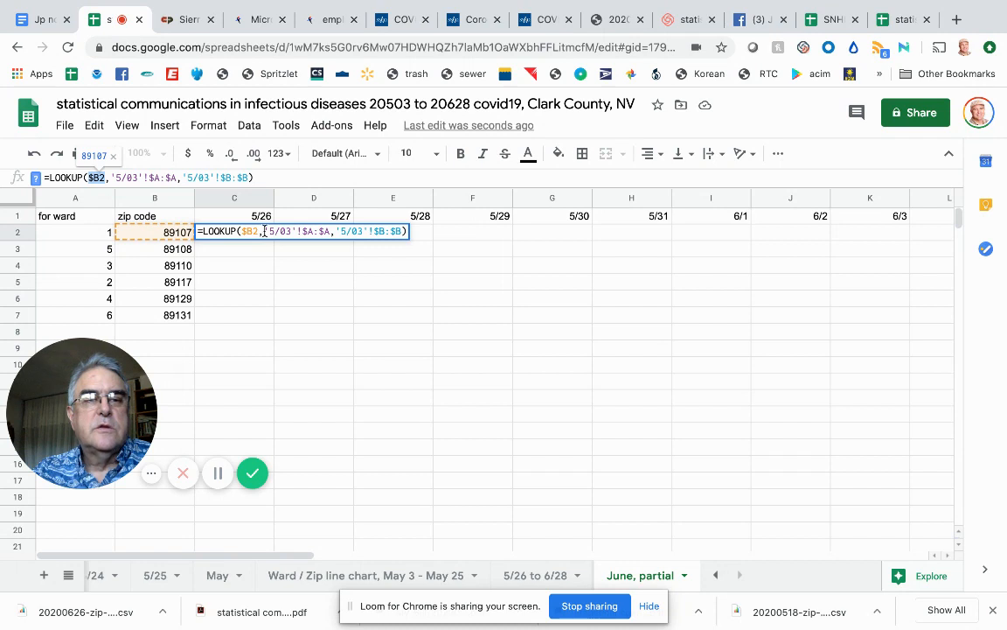
pyautogui.moveTo(264, 231); pyautogui.dragTo(298, 231)
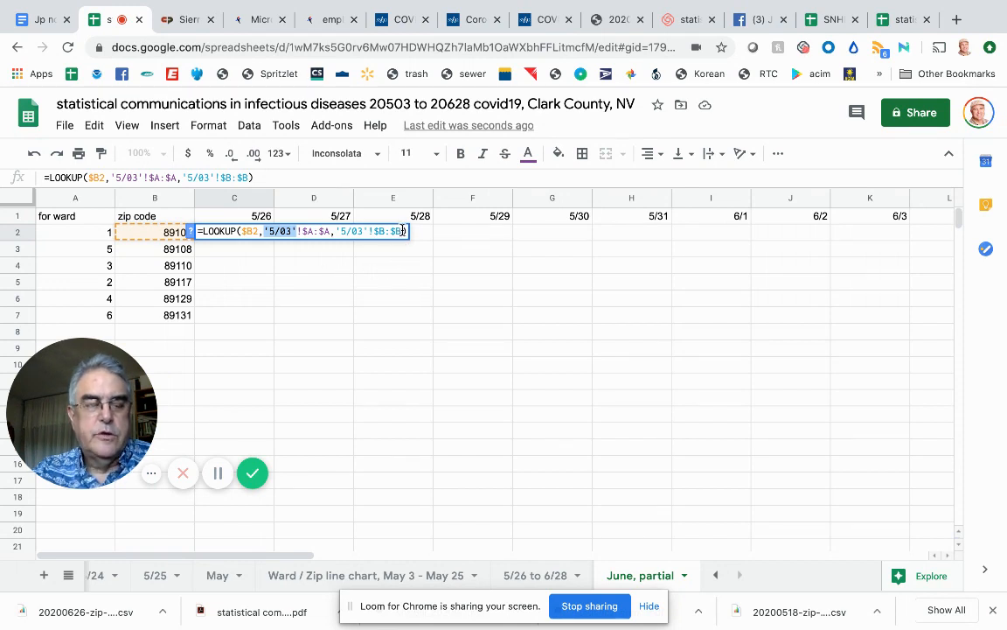
pyautogui.keyDown('shift'); pyautogui.click(403, 231); pyautogui.keyUp('shift')
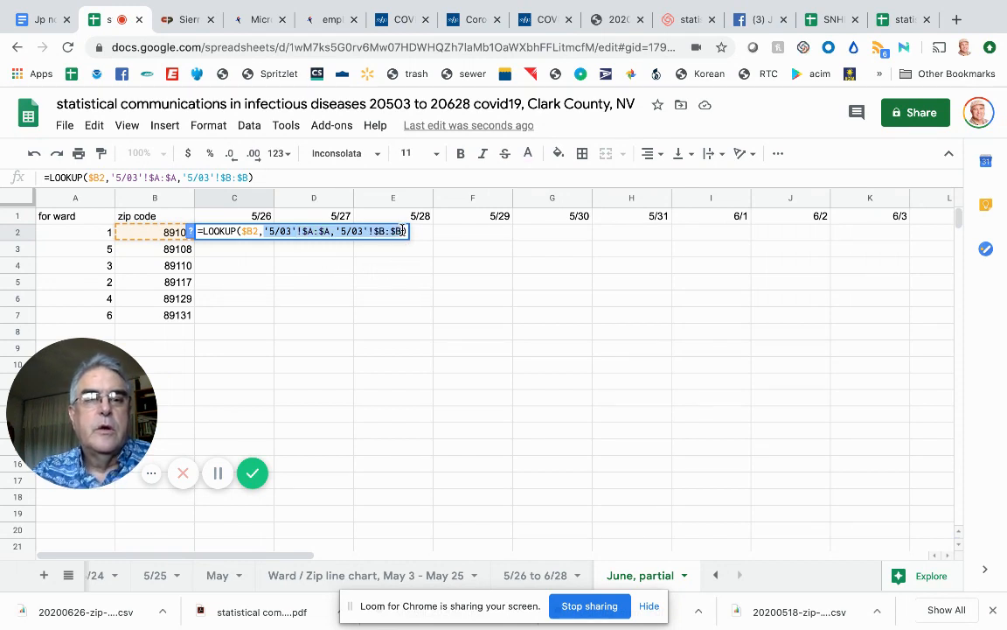
pyautogui.press('BackSpace')
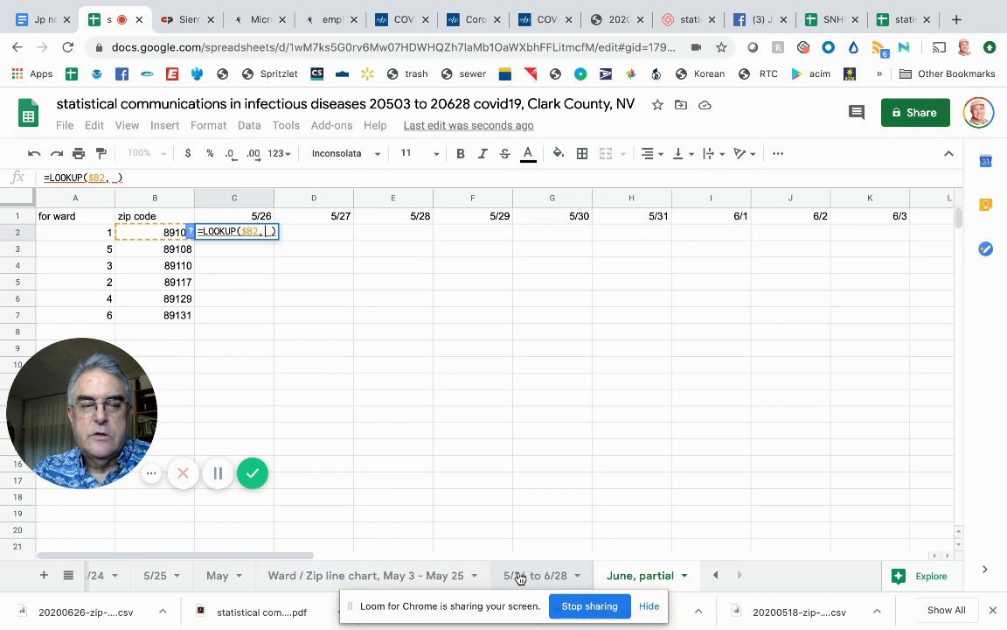
pyautogui.click(519, 575)
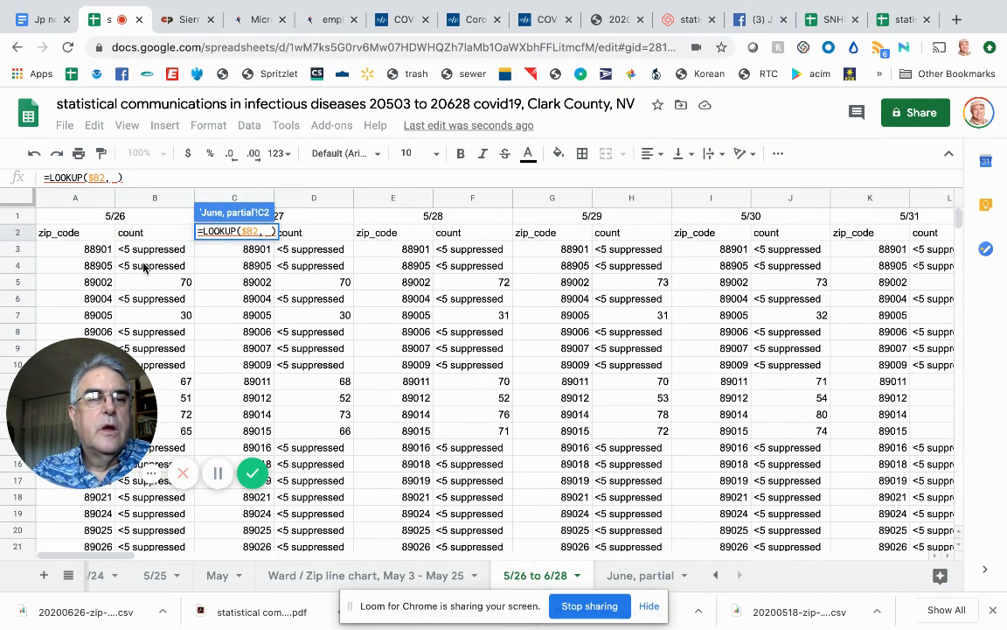
pyautogui.click(62, 201)
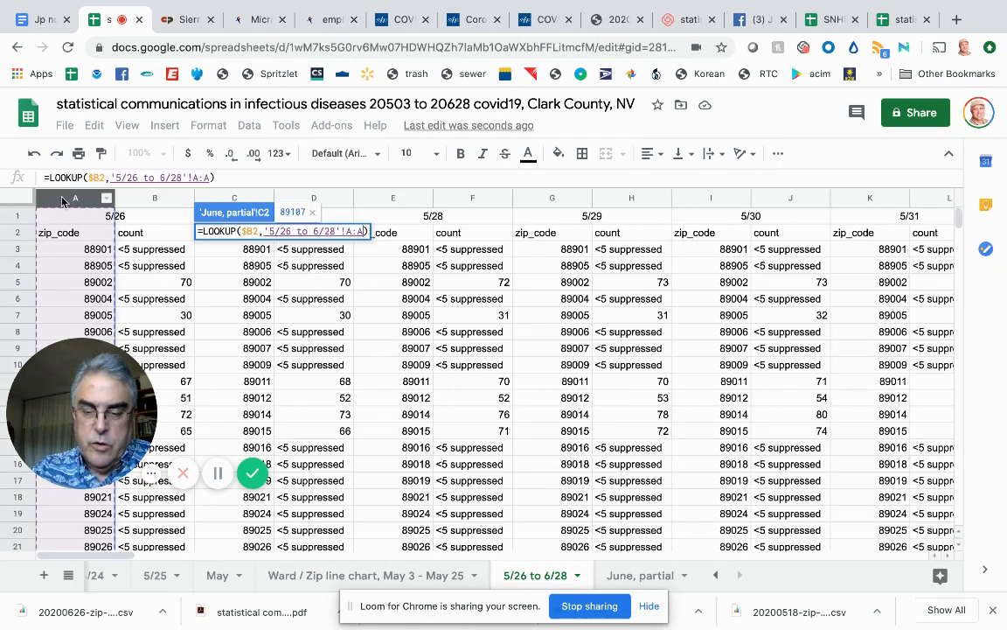
pyautogui.write(',')
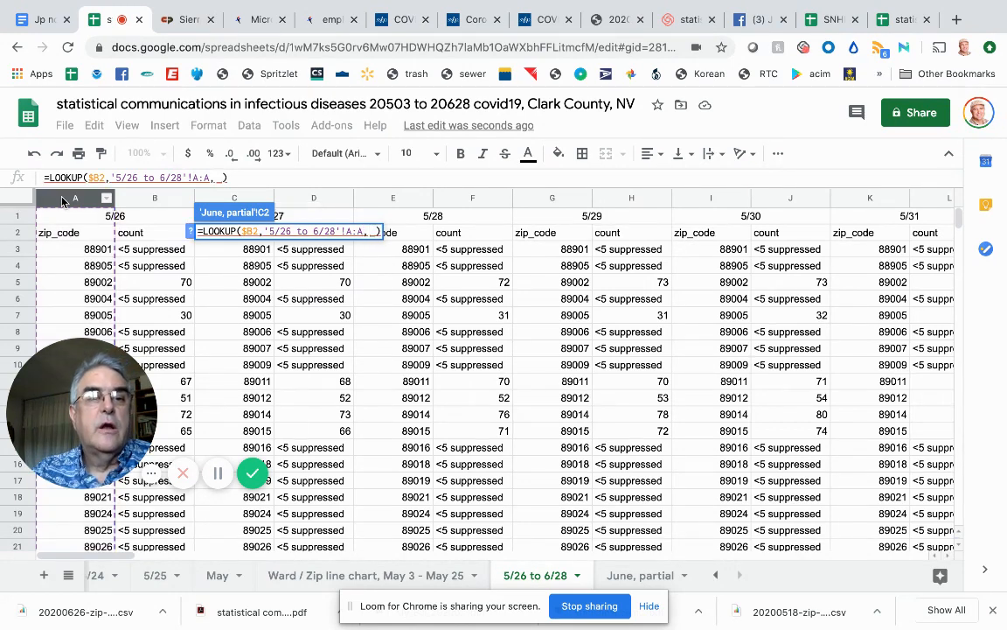
pyautogui.click(138, 200)
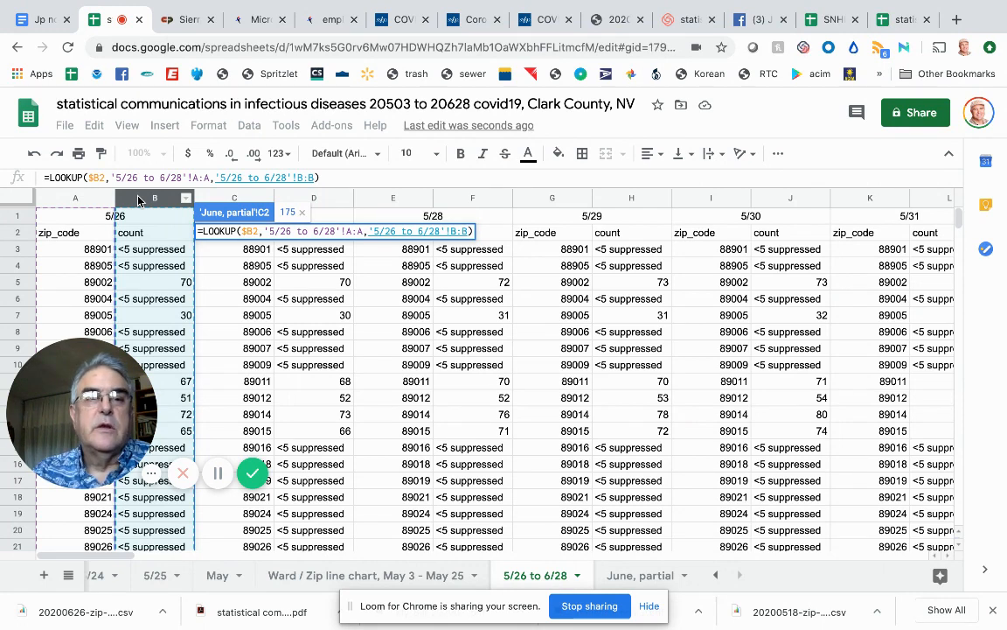
pyautogui.press('Return')
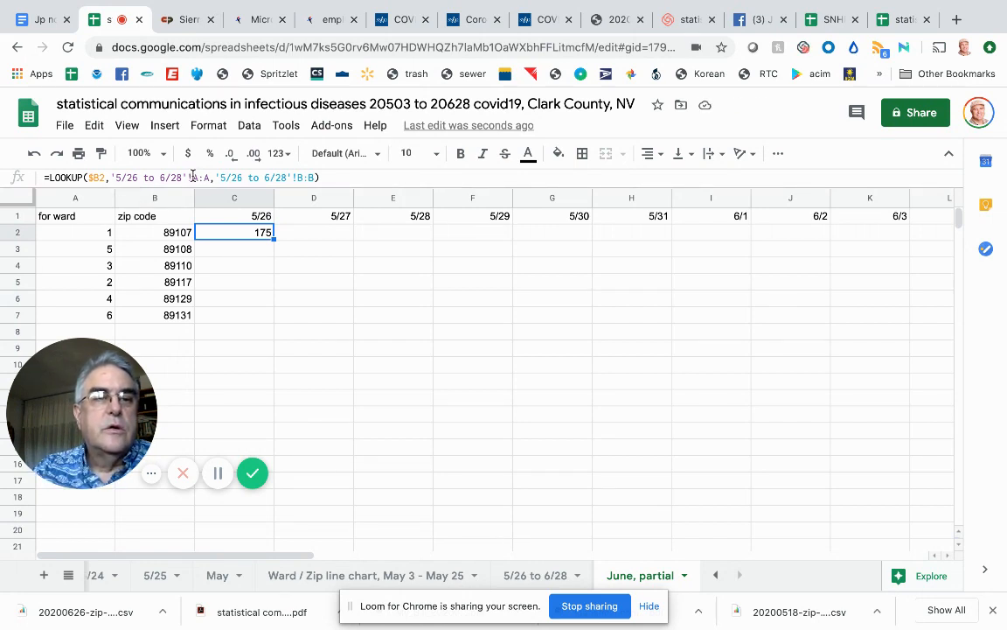
# Fill the LOOKUP formula from C2 down through C7 for the remaining zip codes
pyautogui.click(195, 176)
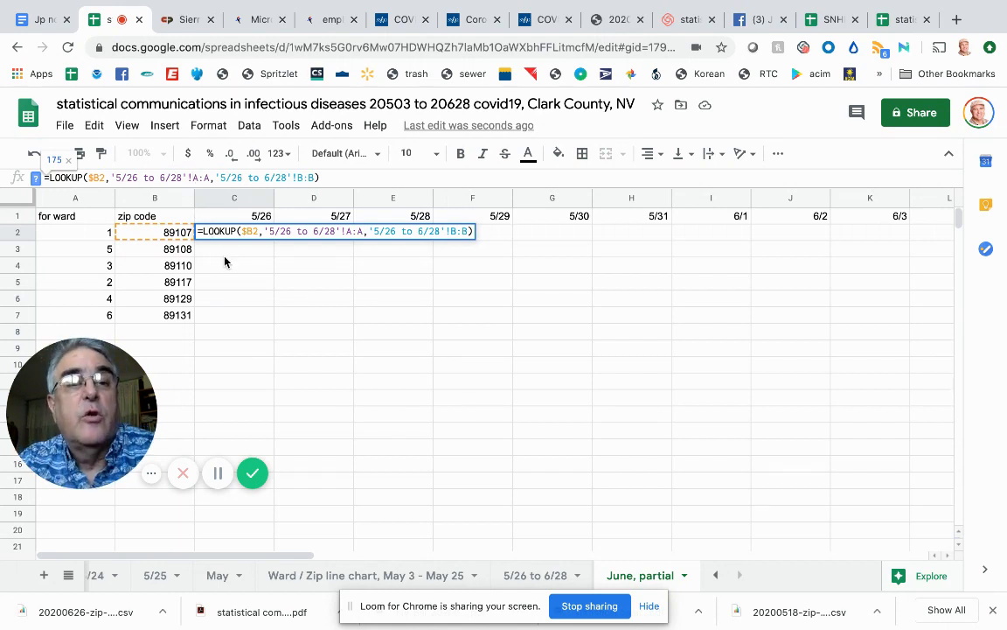
pyautogui.press('Return')
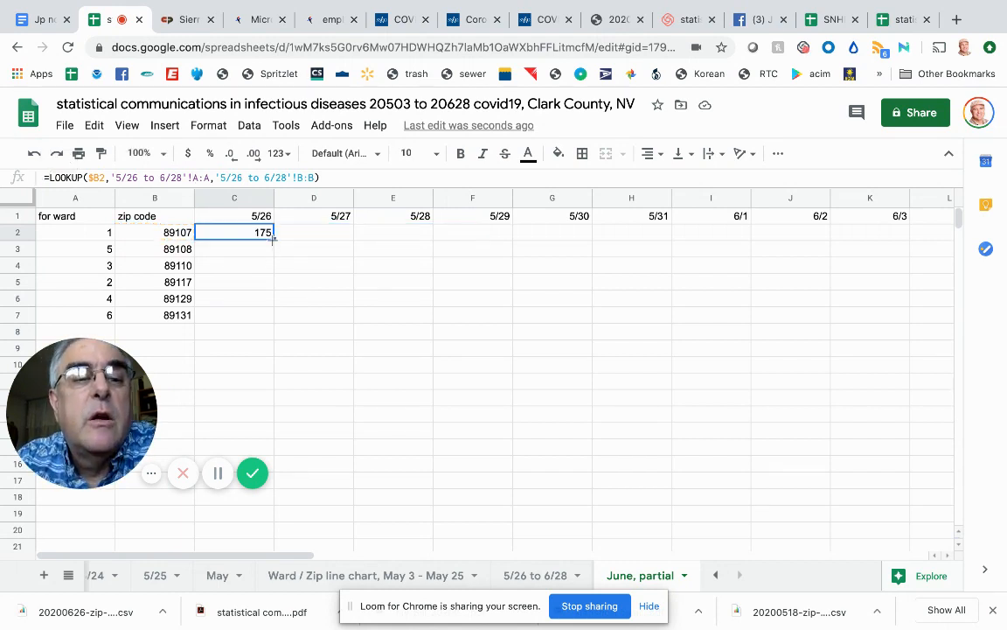
pyautogui.doubleClick(272, 241)
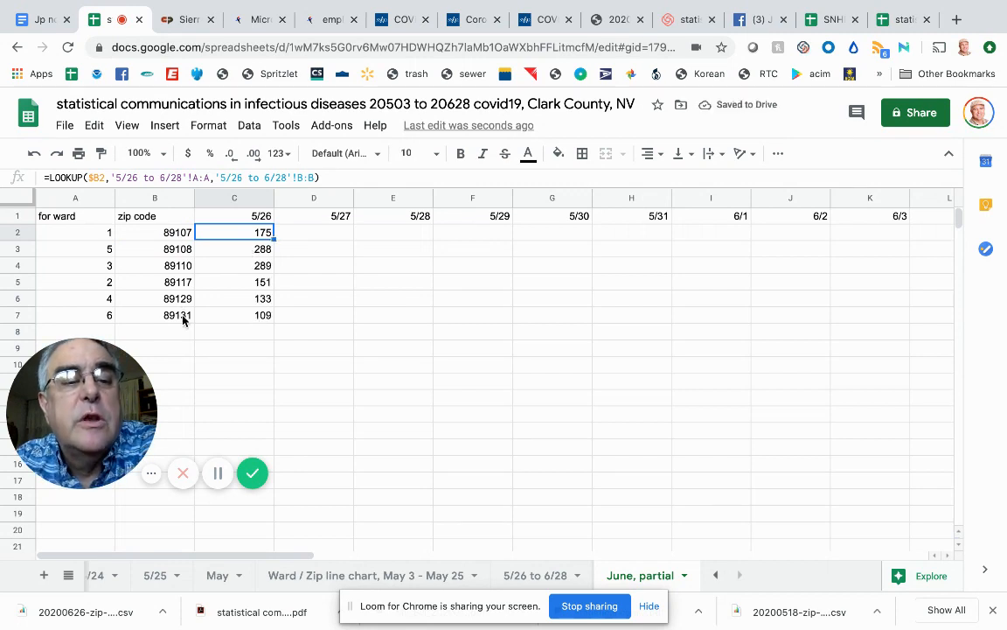
# Clear the date headers in row 1 of "June, partial" from C1 through AK1
pyautogui.click(234, 220)
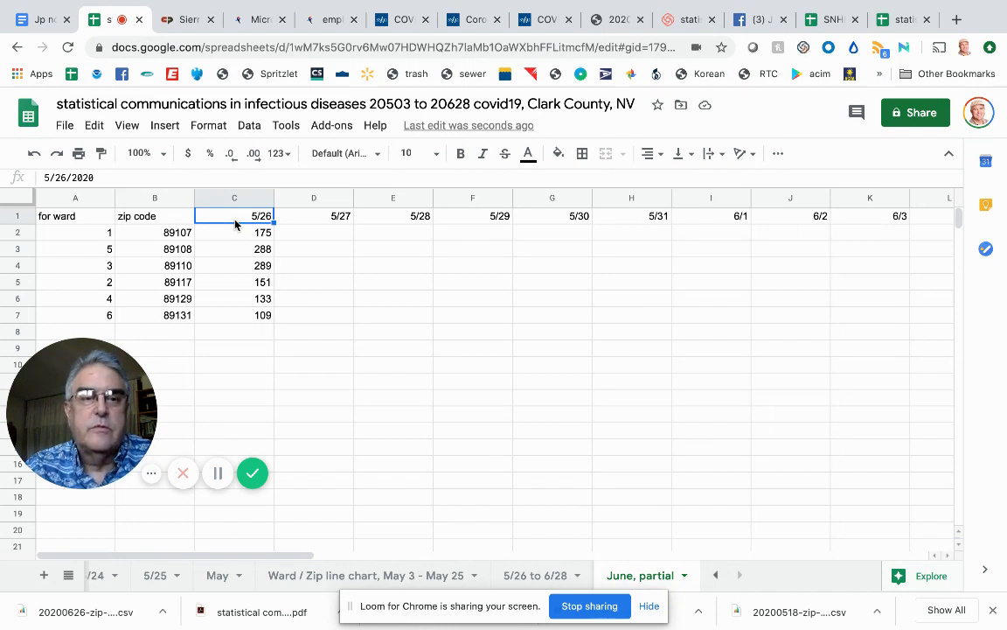
pyautogui.hotkey('ctrl', 'shift', 'Right')
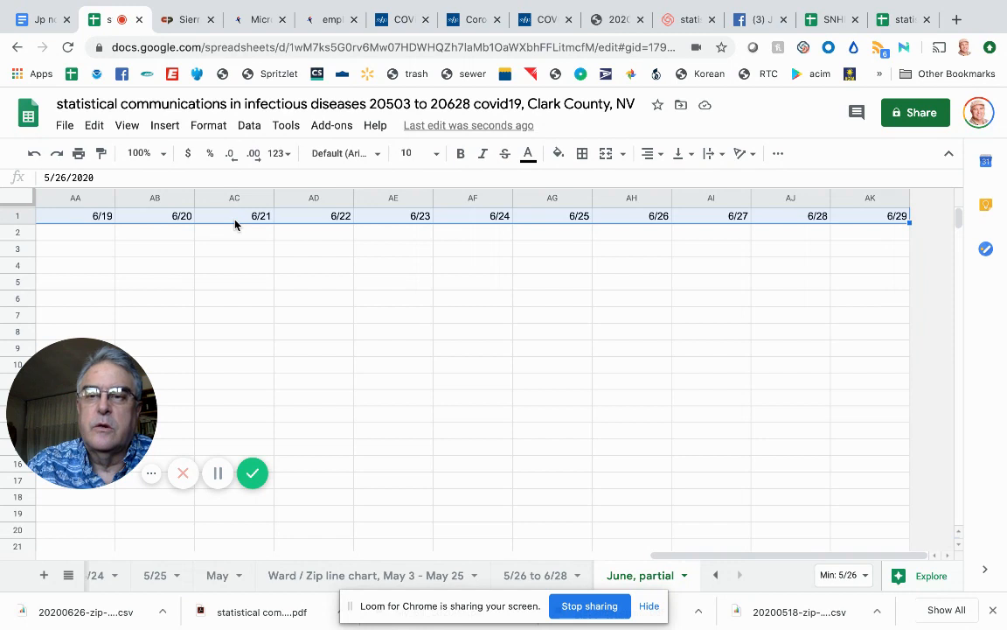
pyautogui.press('Delete')
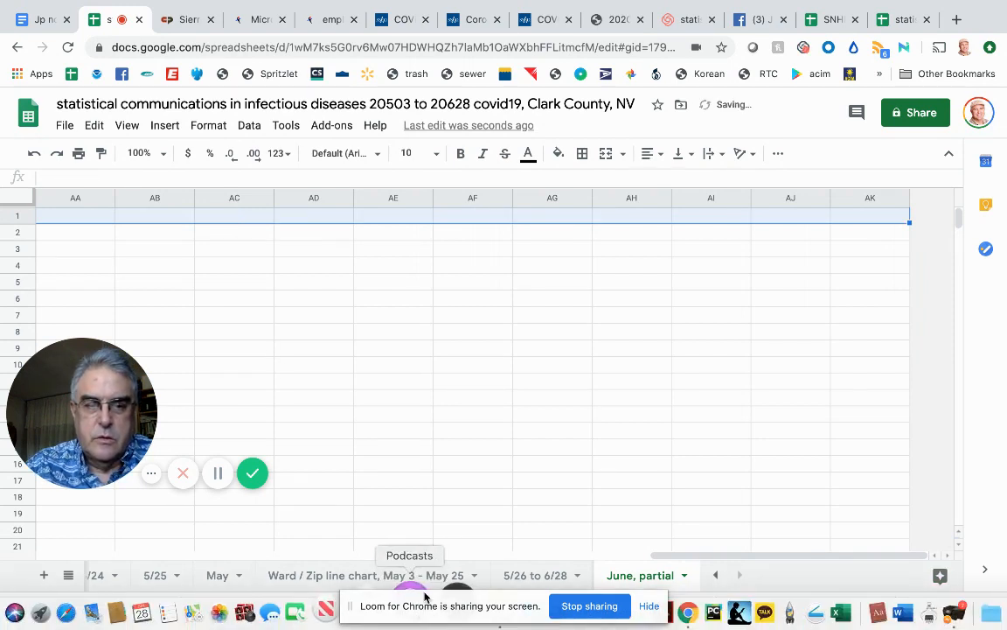
# In the "5/26 to 6/28" sheet, select and copy the row 1 date headers from 5/26 through 6/26
pyautogui.click(521, 575)
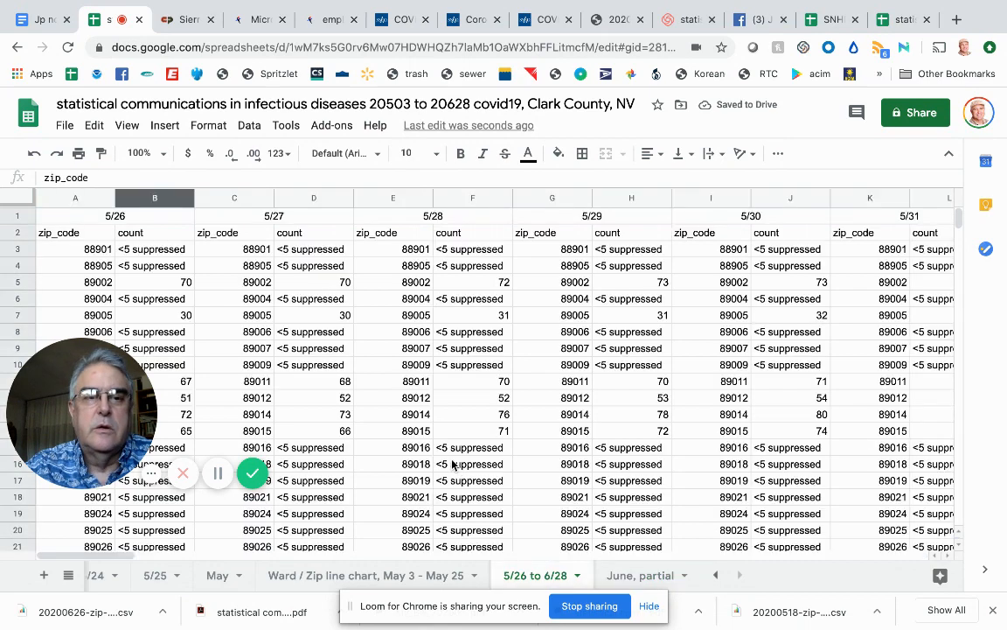
pyautogui.click(72, 220)
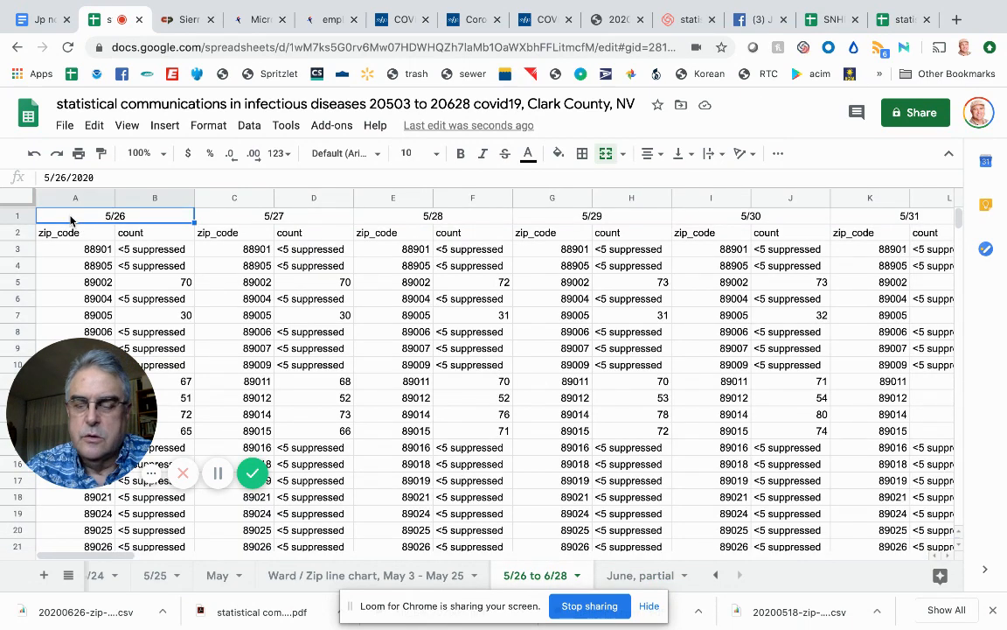
pyautogui.hotkey('shift', 'Right')
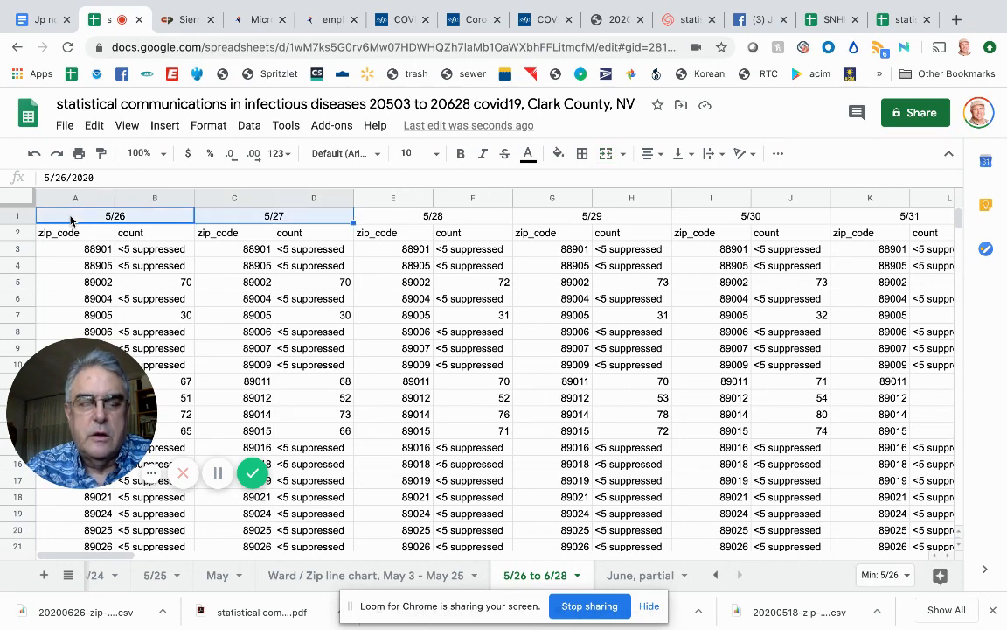
pyautogui.hotkey('shift', 'Right')
pyautogui.hotkey('shift', 'Right')
pyautogui.hotkey('shift', 'Right')
pyautogui.hotkey('shift', 'Right')
pyautogui.hotkey('shift', 'Right')
pyautogui.hotkey('shift', 'Right')
pyautogui.hotkey('shift', 'Right')
pyautogui.hotkey('shift', 'Right')
pyautogui.hotkey('shift', 'Right')
pyautogui.hotkey('shift', 'Right')
pyautogui.hotkey('shift', 'Right')
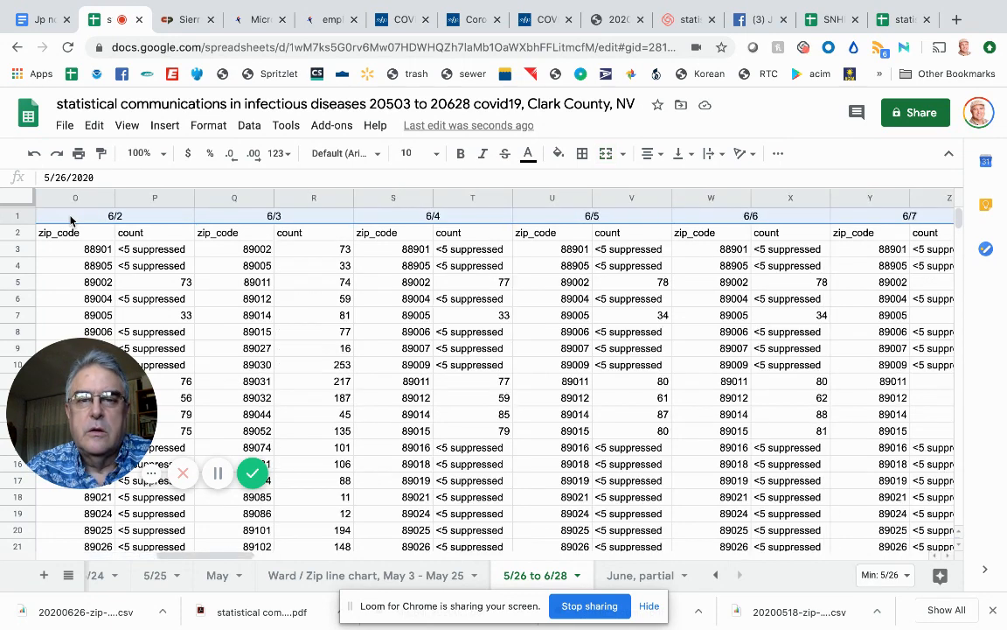
pyautogui.hotkey('shift', 'Right')
pyautogui.hotkey('shift', 'Right')
pyautogui.hotkey('shift', 'Right')
pyautogui.hotkey('shift', 'Right')
pyautogui.hotkey('shift', 'Right')
pyautogui.hotkey('shift', 'Right')
pyautogui.hotkey('shift', 'Right')
pyautogui.hotkey('shift', 'Right')
pyautogui.hotkey('shift', 'Right')
pyautogui.hotkey('shift', 'Right')
pyautogui.hotkey('shift', 'Right')
pyautogui.hotkey('shift', 'Right')
pyautogui.hotkey('shift', 'Right')
pyautogui.hotkey('shift', 'Right')
pyautogui.hotkey('shift', 'Right')
pyautogui.hotkey('shift', 'Right')
pyautogui.hotkey('shift', 'Right')
pyautogui.hotkey('shift', 'Right')
pyautogui.hotkey('shift', 'Right')
pyautogui.hotkey('shift', 'Right')
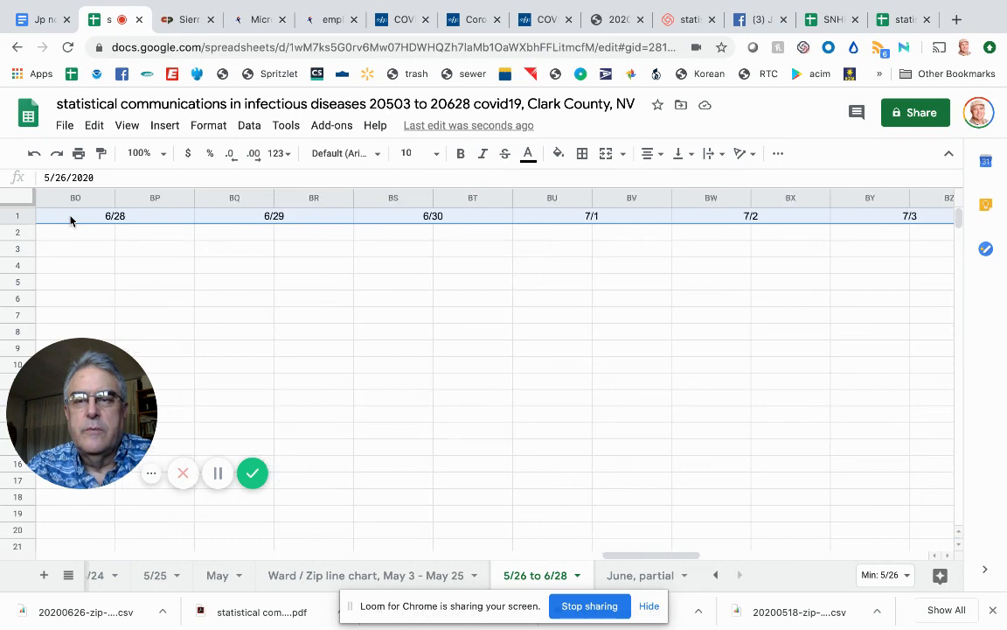
pyautogui.hotkey('shift', 'Right')
pyautogui.hotkey('shift', 'Right')
pyautogui.hotkey('shift', 'Right')
pyautogui.hotkey('shift', 'Right')
pyautogui.hotkey('shift', 'Right')
pyautogui.hotkey('shift', 'Right')
pyautogui.hotkey('shift', 'Left')
pyautogui.hotkey('shift', 'Left')
pyautogui.hotkey('shift', 'Left')
pyautogui.hotkey('shift', 'Left')
pyautogui.hotkey('shift', 'Left')
pyautogui.hotkey('shift', 'Left')
pyautogui.hotkey('shift', 'Left')
pyautogui.hotkey('shift', 'Left')
pyautogui.hotkey('shift', 'Left')
pyautogui.hotkey('shift', 'Left')
pyautogui.hotkey('shift', 'Left')
pyautogui.hotkey('shift', 'Left')
pyautogui.hotkey('shift', 'Left')
pyautogui.hotkey('shift', 'Left')
pyautogui.hotkey('shift', 'Left')
pyautogui.hotkey('shift', 'Left')
pyautogui.hotkey('shift', 'Left')
pyautogui.hotkey('shift', 'Left')
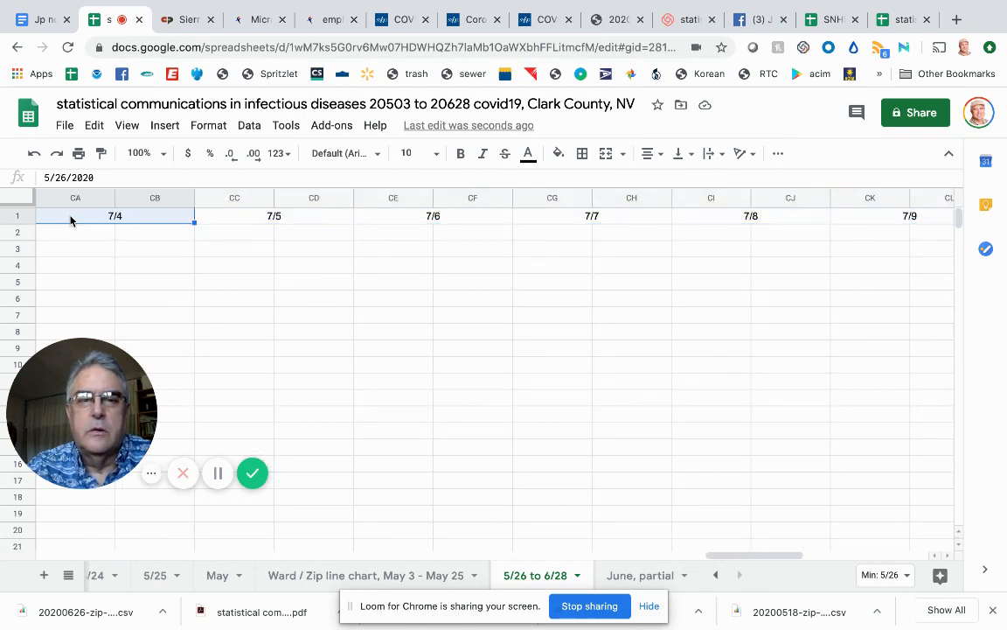
pyautogui.hotkey('shift', 'Left')
pyautogui.hotkey('shift', 'Left')
pyautogui.hotkey('shift', 'Left')
pyautogui.hotkey('shift', 'Left')
pyautogui.hotkey('shift', 'Left')
pyautogui.hotkey('shift', 'Left')
pyautogui.hotkey('shift', 'Left')
pyautogui.hotkey('shift', 'Left')
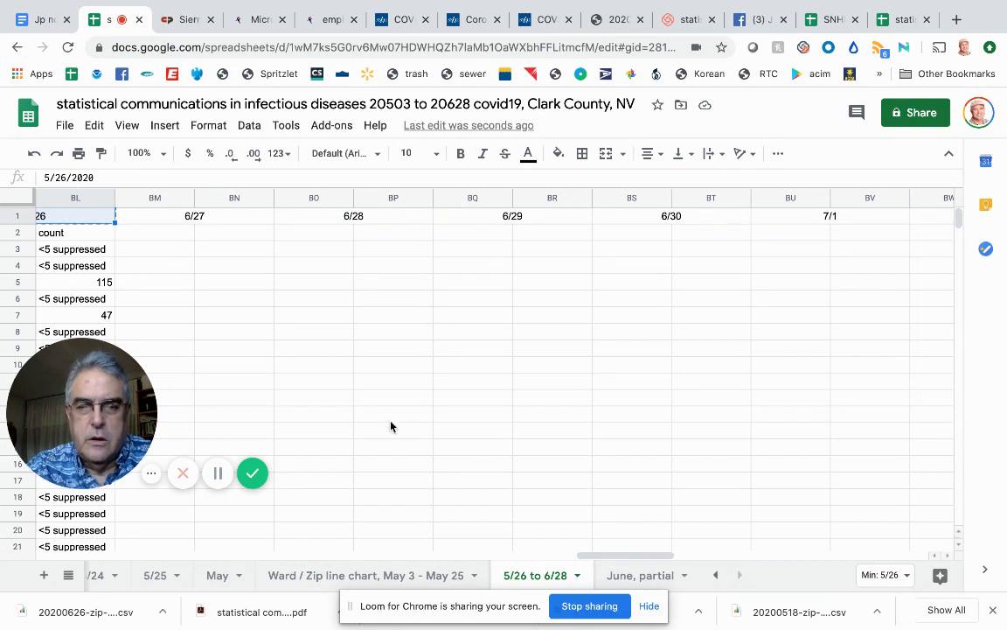
# Paste the copied date headers into row 1 of the "June, partial" sheet, starting at C1
pyautogui.click(655, 576)
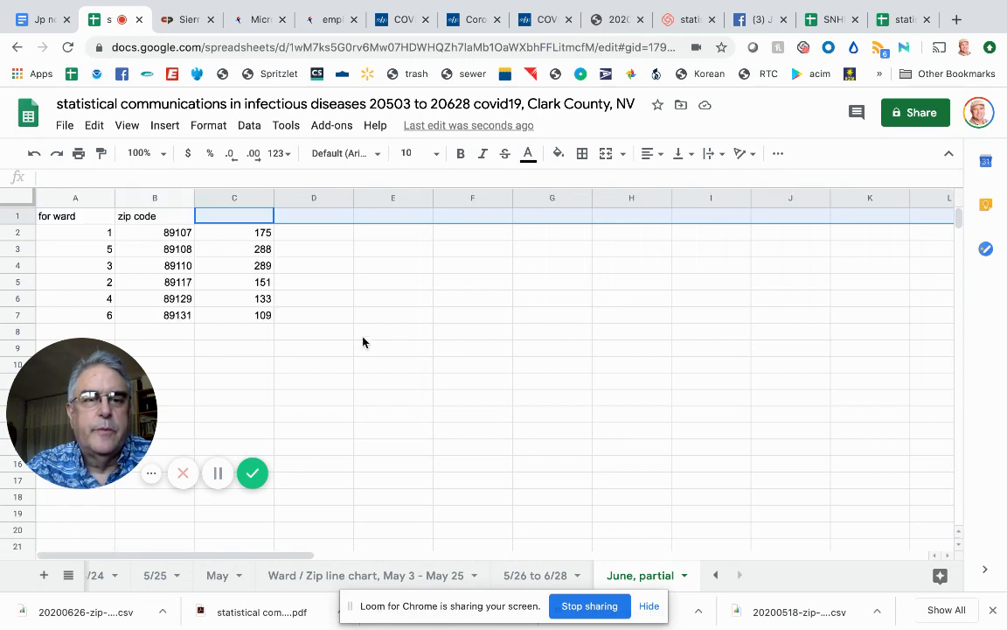
pyautogui.click(232, 218)
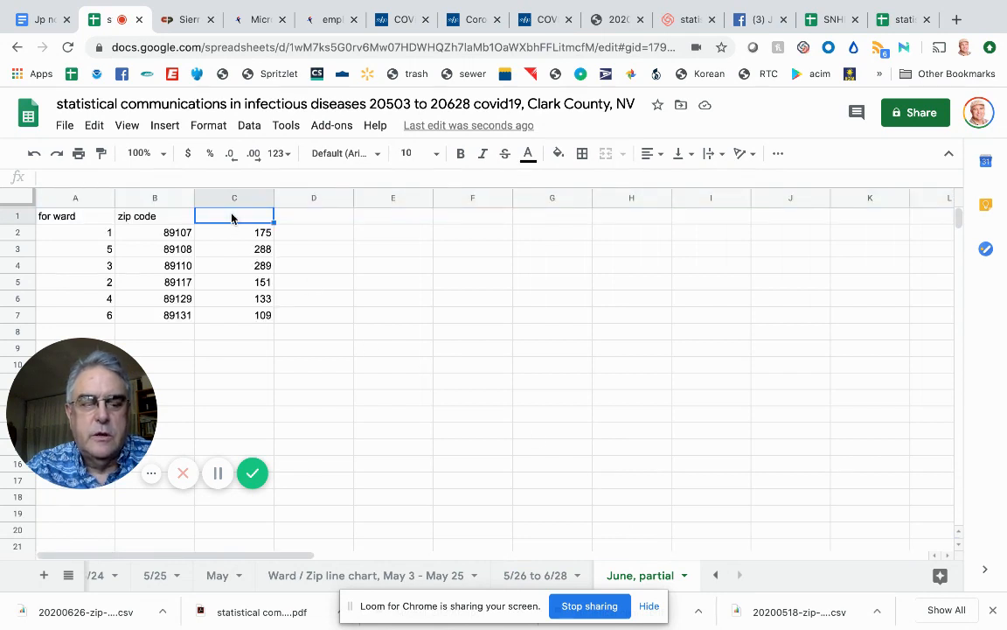
pyautogui.hotkey('ctrl', 'v')
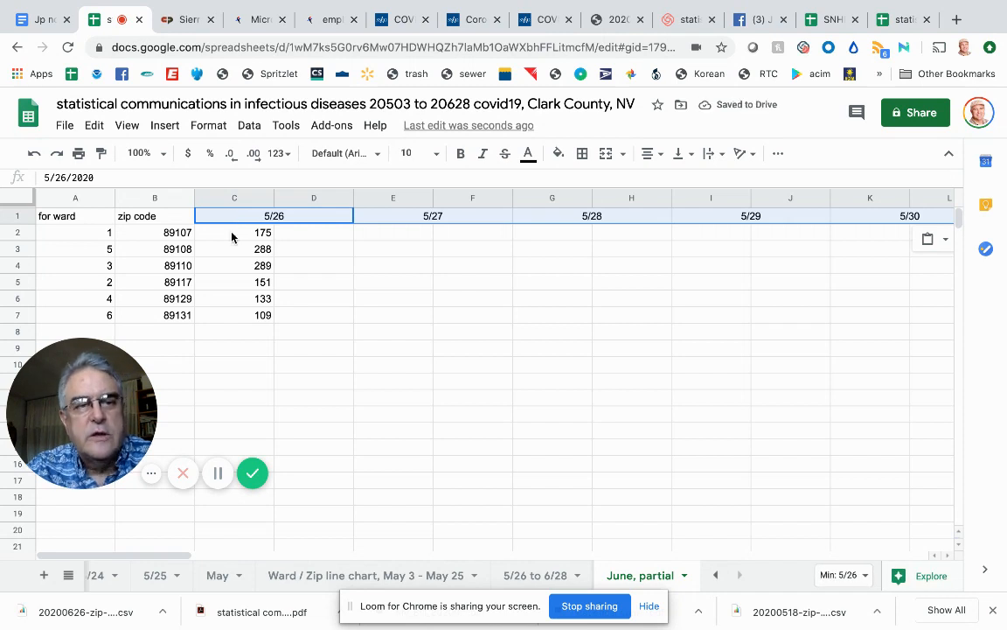
# Fill the LOOKUP formula from C2 across row 2 to E2 and check the shifted column references
pyautogui.click(232, 236)
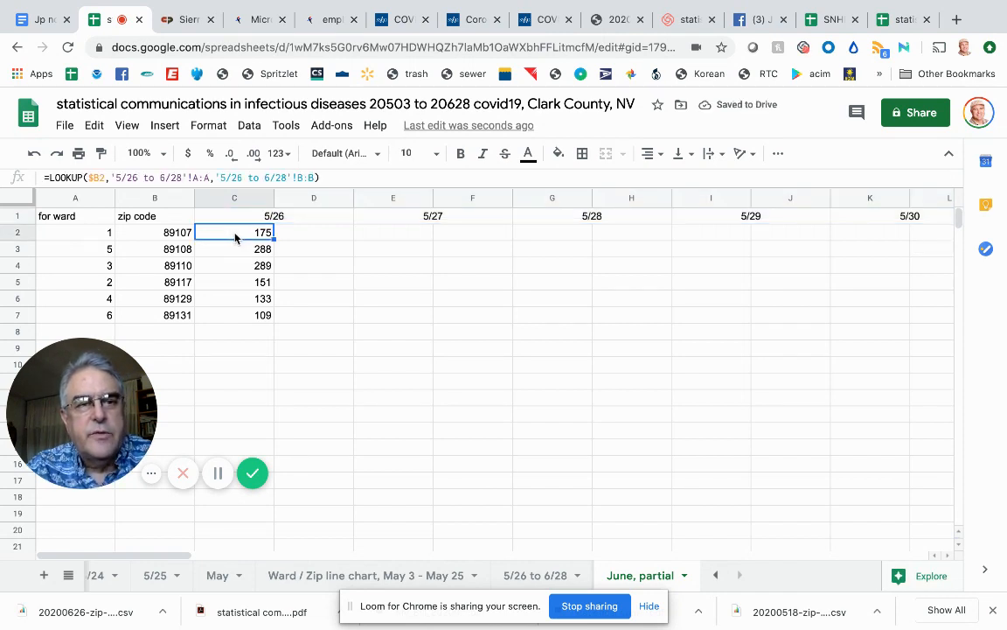
pyautogui.moveTo(273, 236); pyautogui.dragTo(313, 236)
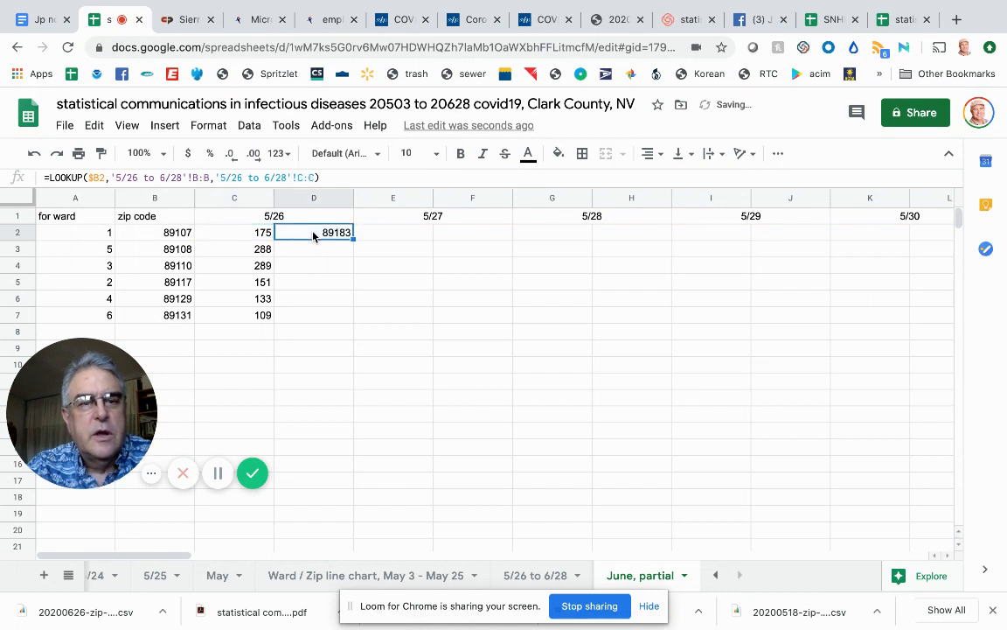
pyautogui.click(342, 234)
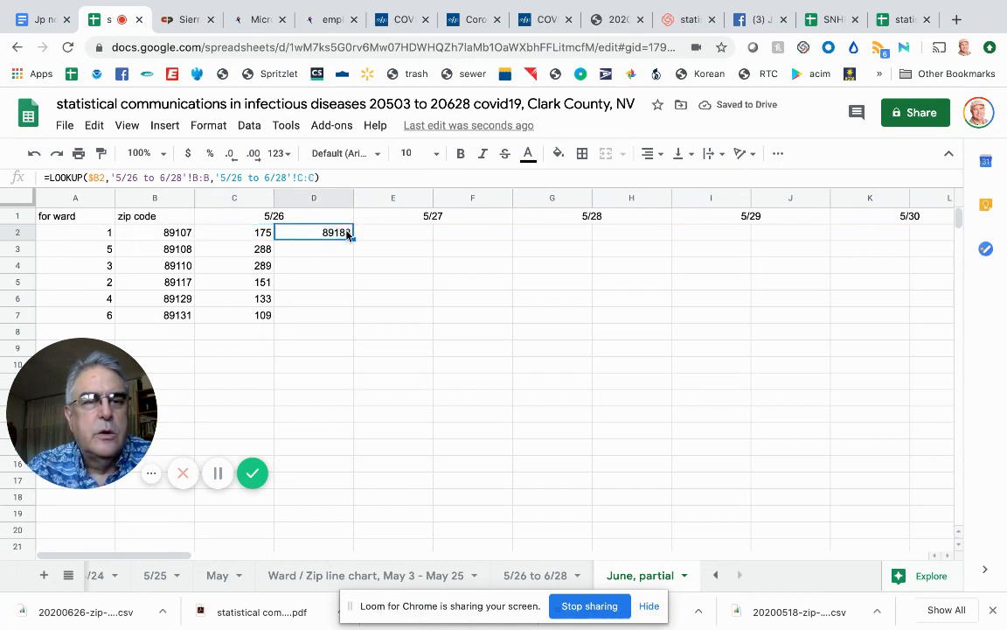
pyautogui.moveTo(353, 238); pyautogui.dragTo(395, 240)
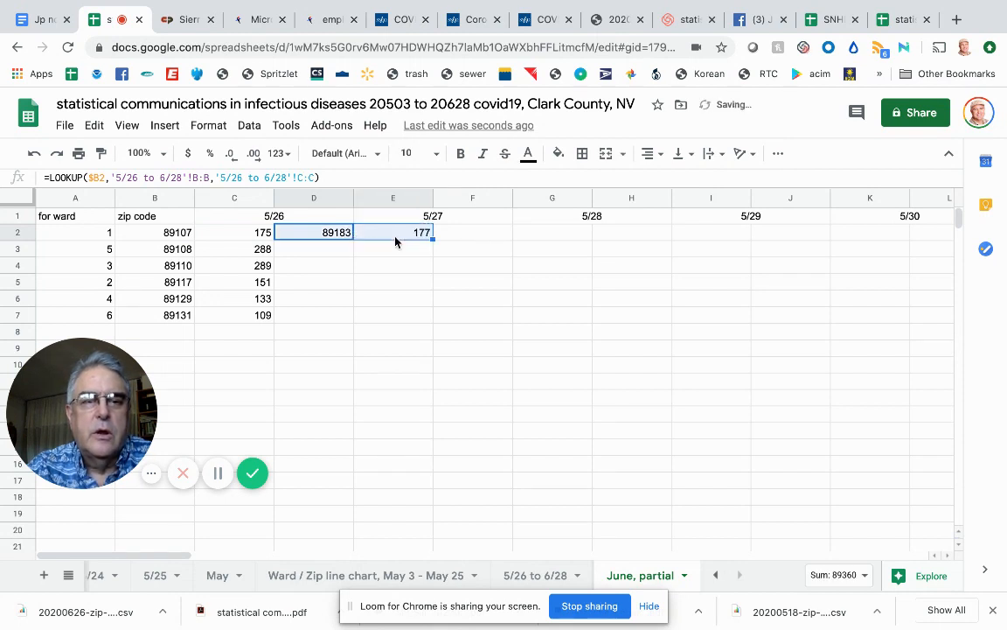
pyautogui.click(253, 237)
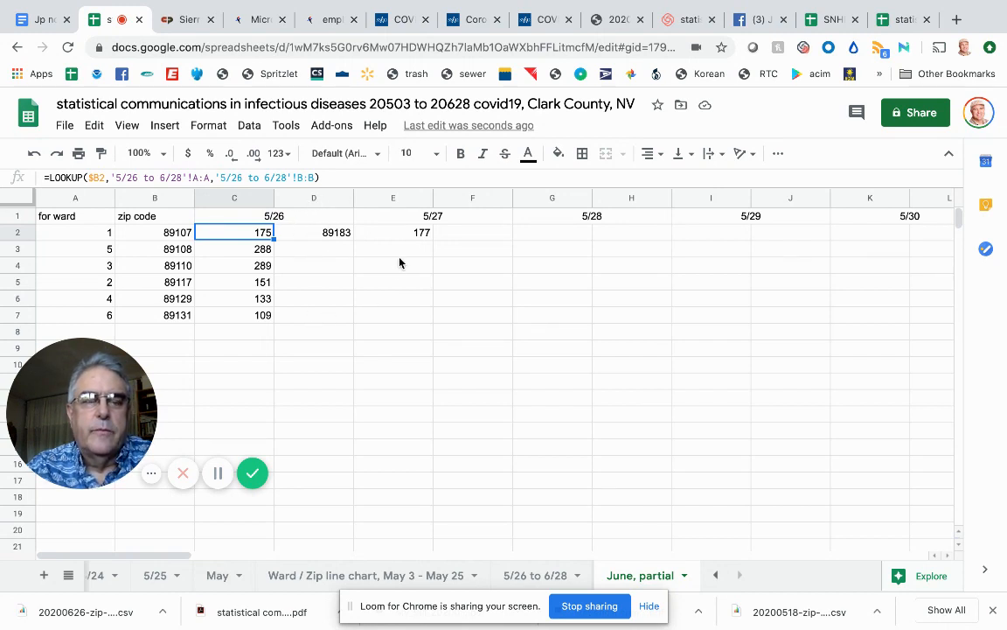
pyautogui.click(322, 234)
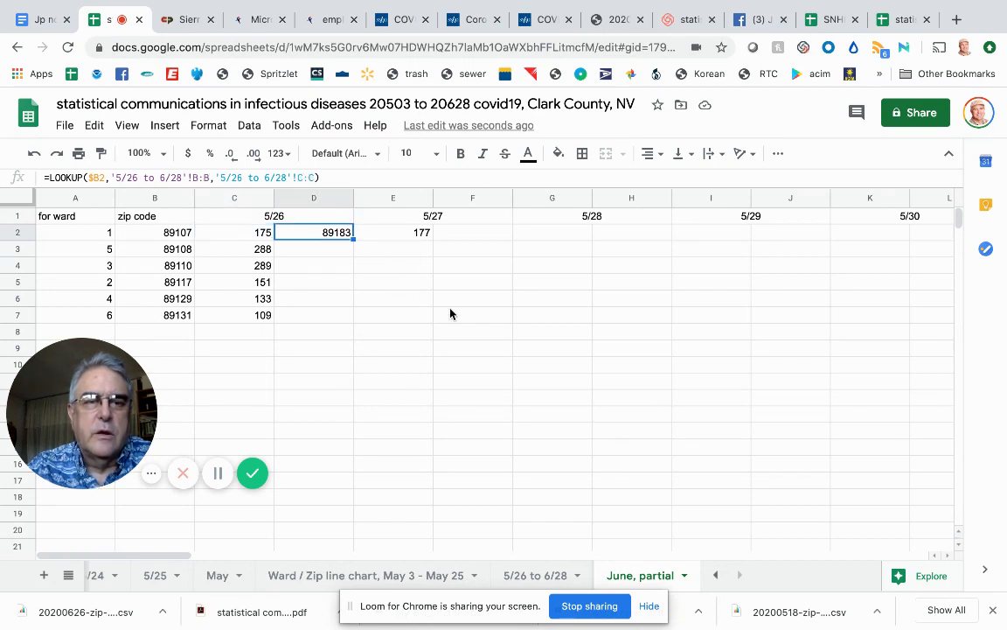
# Freeze the first row and the first column of the "June, partial" sheet
pyautogui.hscroll(20, 451, 313)
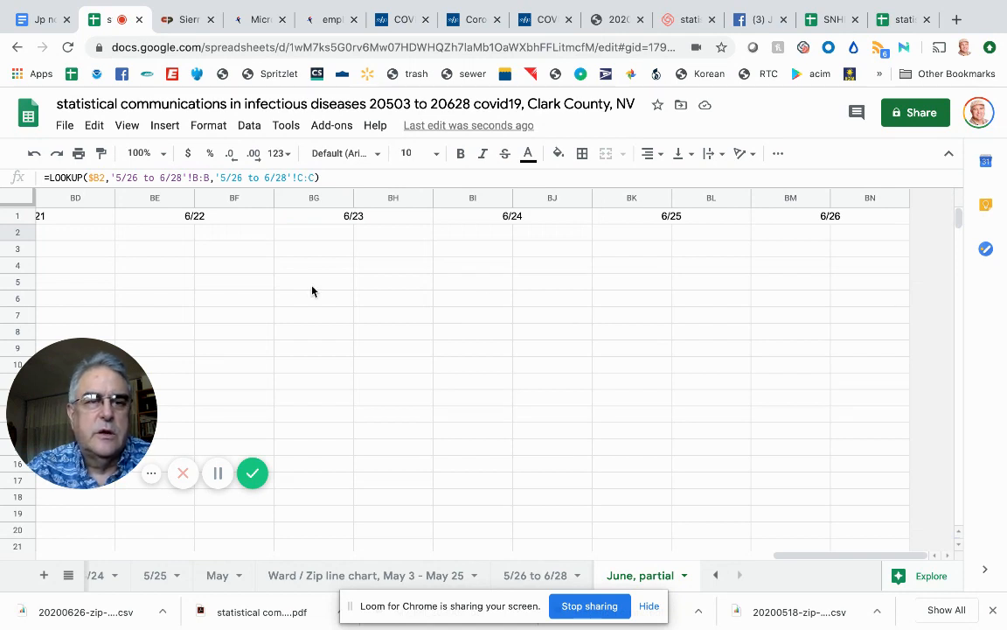
pyautogui.hscroll(-20, 312, 291)
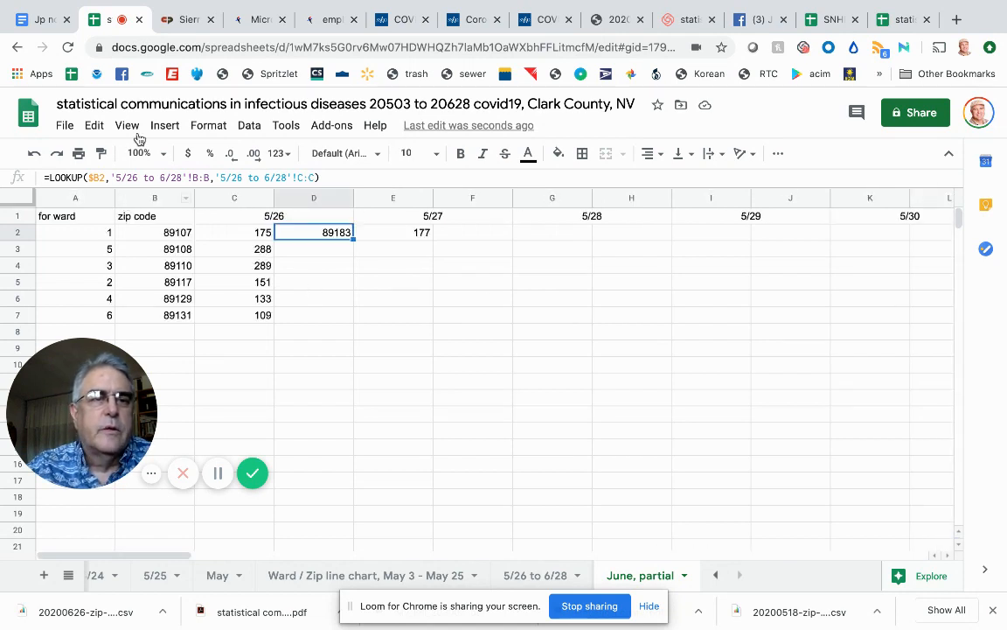
pyautogui.click(127, 125)
pyautogui.moveTo(171, 157)
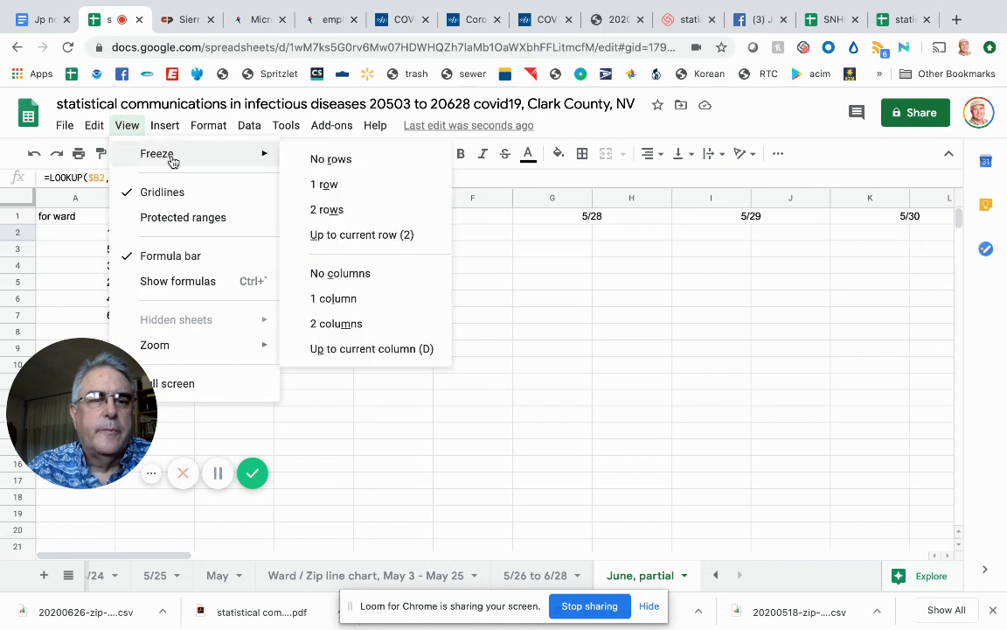
pyautogui.click(331, 182)
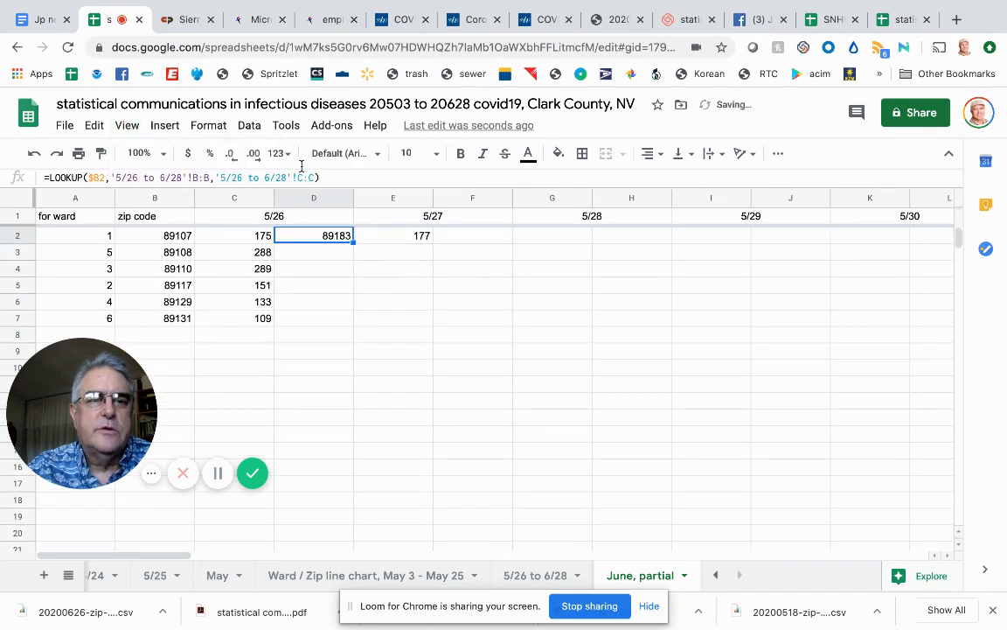
pyautogui.click(127, 126)
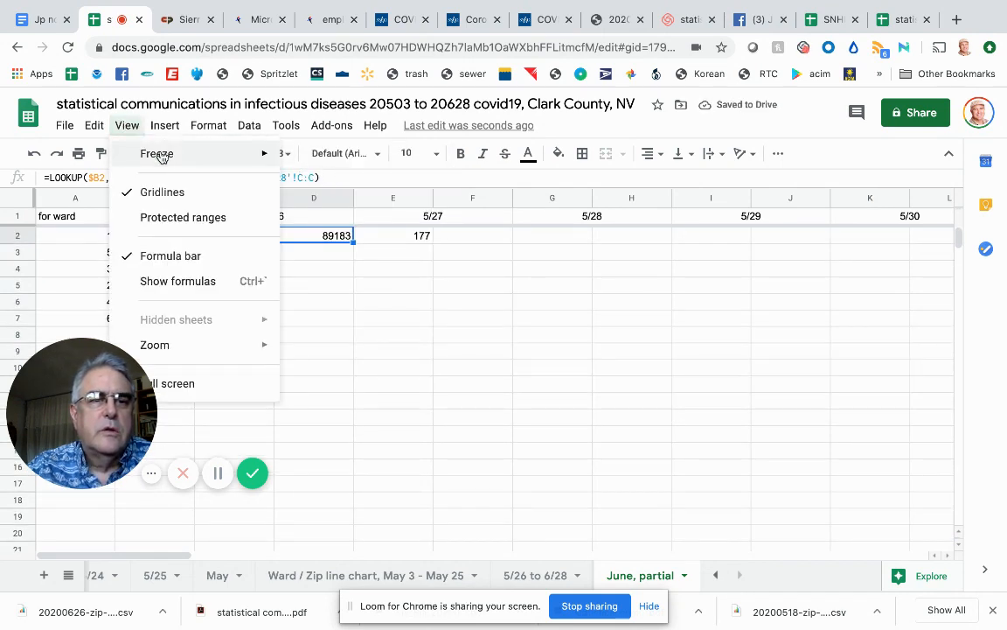
pyautogui.moveTo(162, 153)
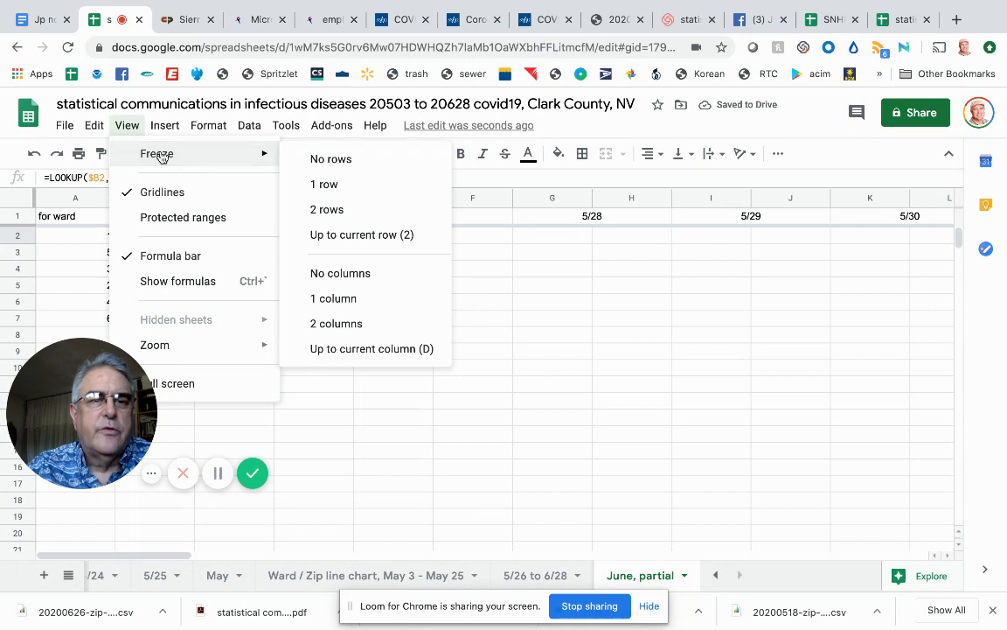
pyautogui.click(355, 299)
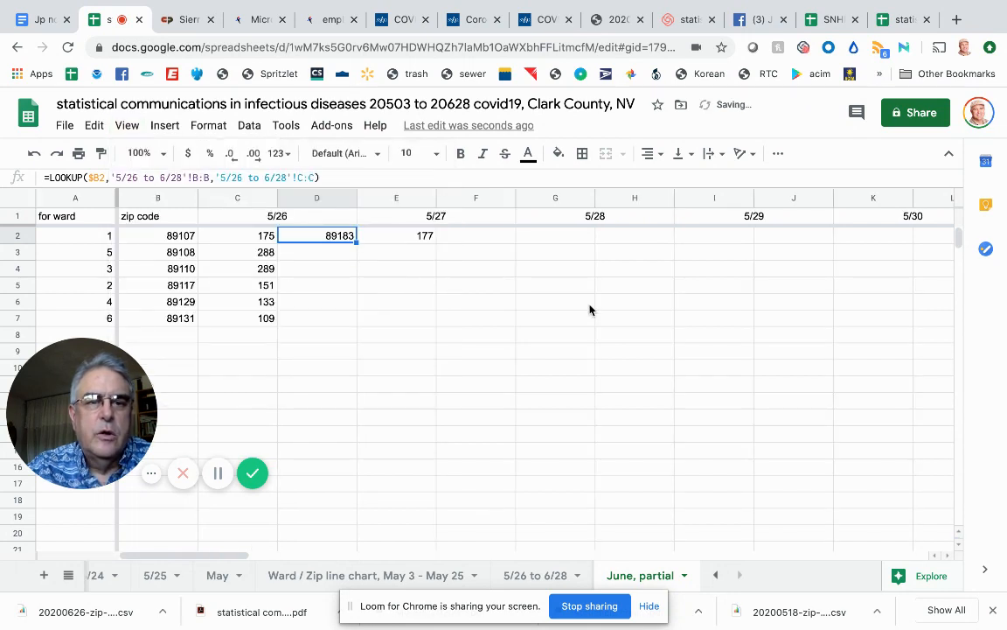
# Fill the LOOKUP formula from D2 across and down through BN7, covering all six zip codes up to 6/26
pyautogui.hscroll(6, 589, 310)
pyautogui.hscroll(5, 589, 309)
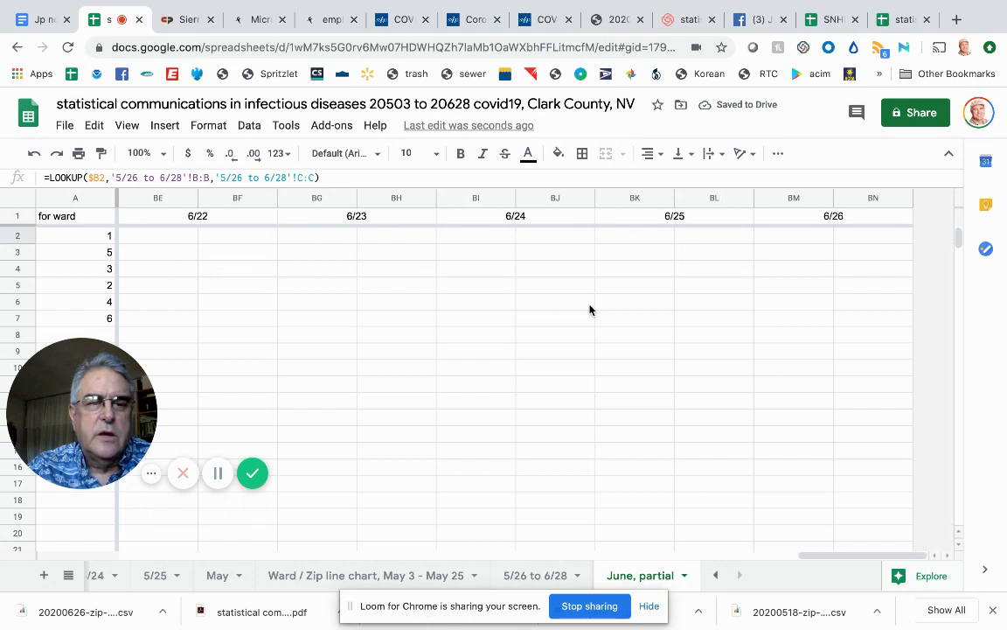
pyautogui.keyDown('shift'); pyautogui.click(859, 325); pyautogui.keyUp('shift')
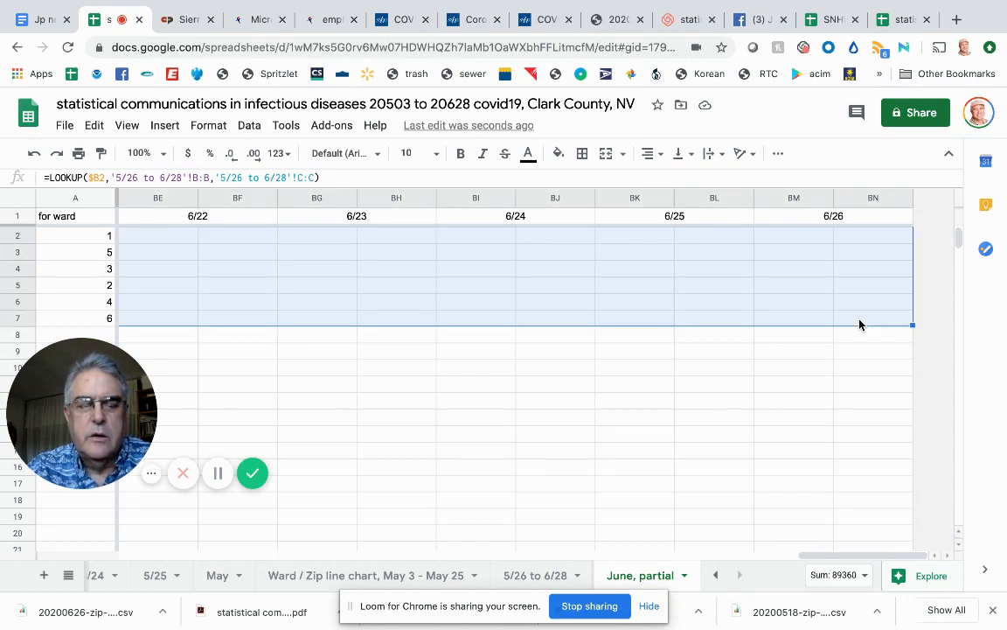
pyautogui.hotkey('ctrl', 'r')
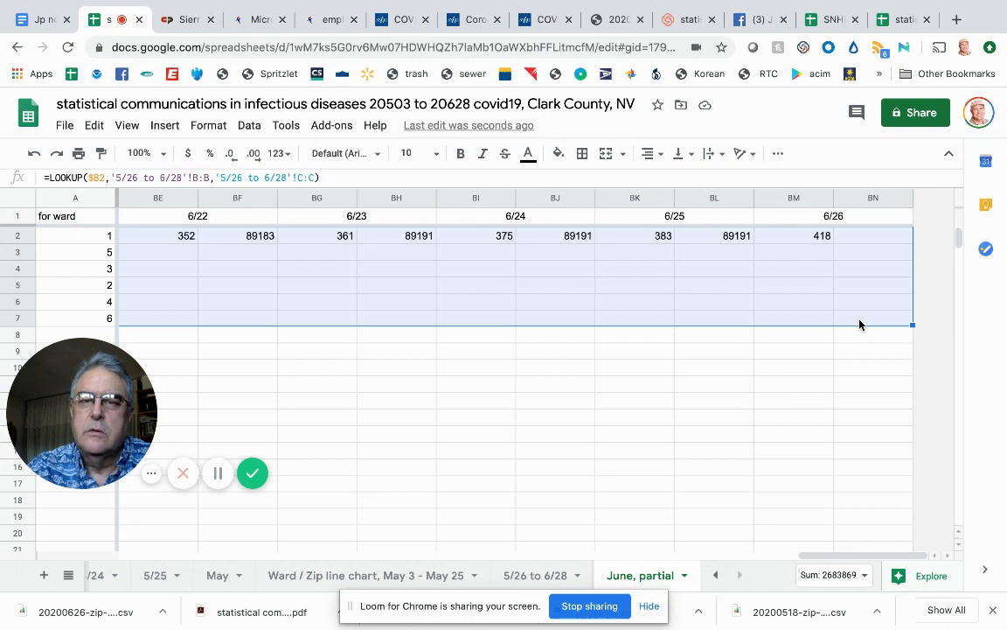
pyautogui.hscroll(-15, 740, 346)
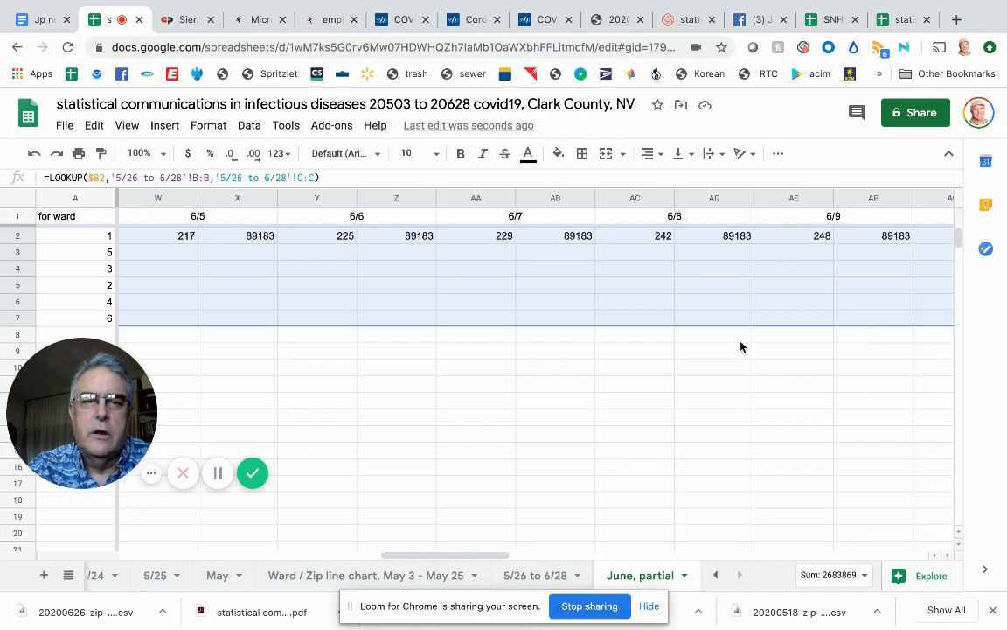
pyautogui.hscroll(-3, 740, 346)
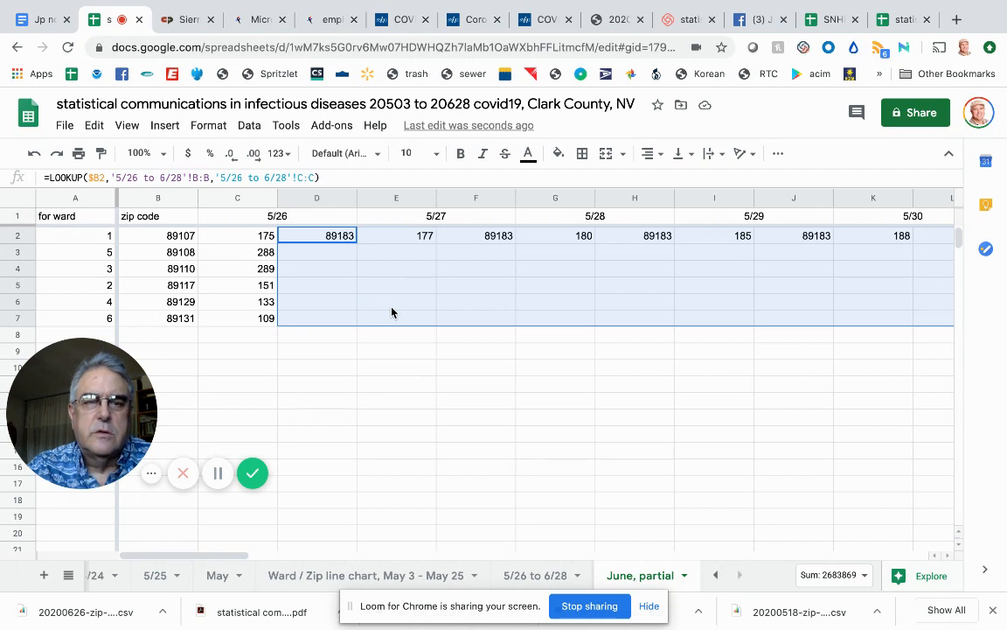
pyautogui.press('Delete')
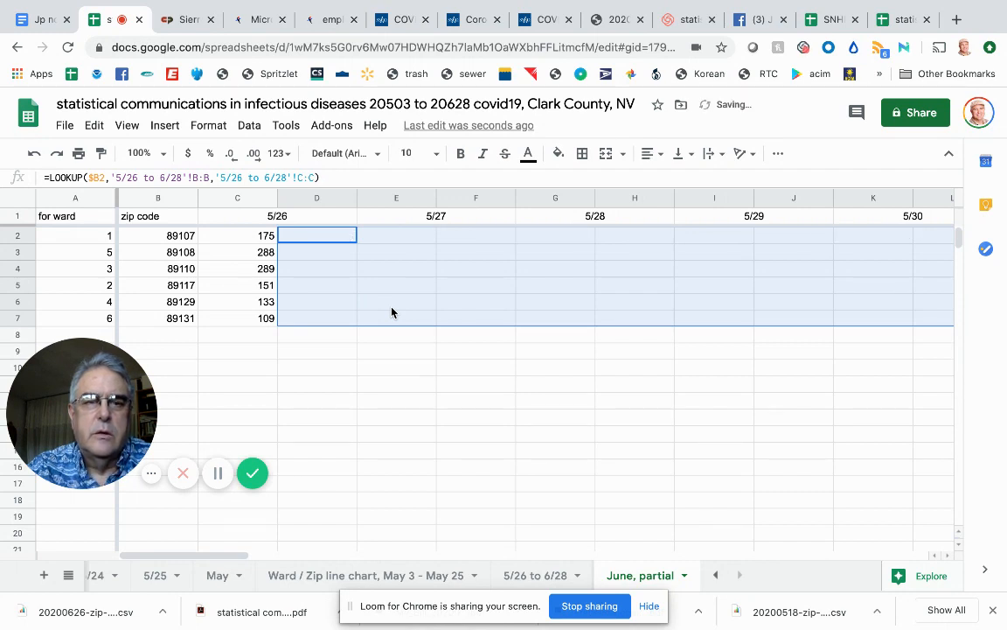
pyautogui.hotkey('ctrl', 'z')
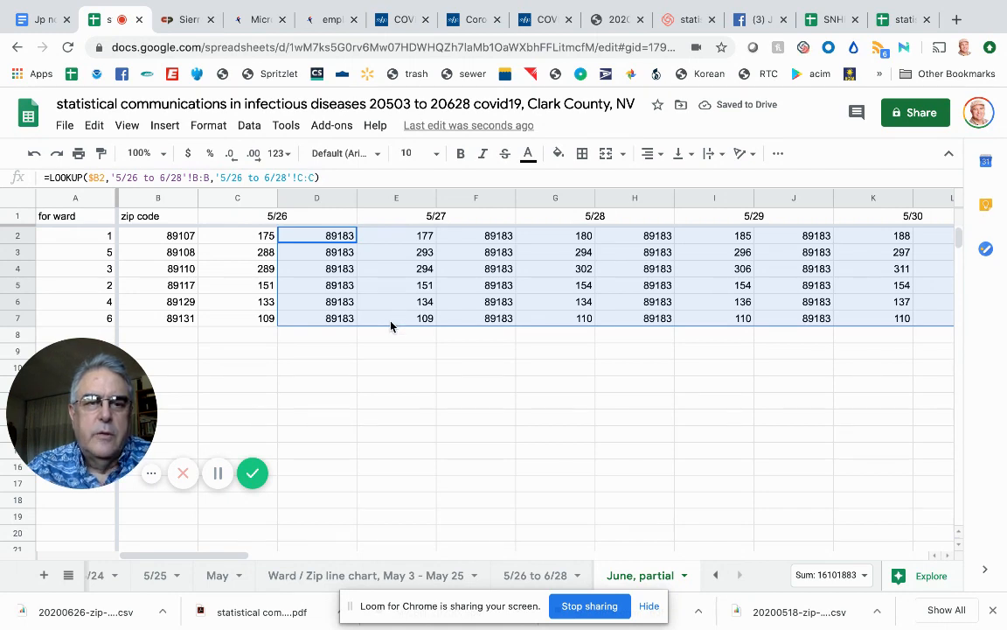
# Check the 5/27 lookup result for zip code 89108 in E3 against the source count in the "5/26 to 6/28" sheet
pyautogui.click(390, 320)
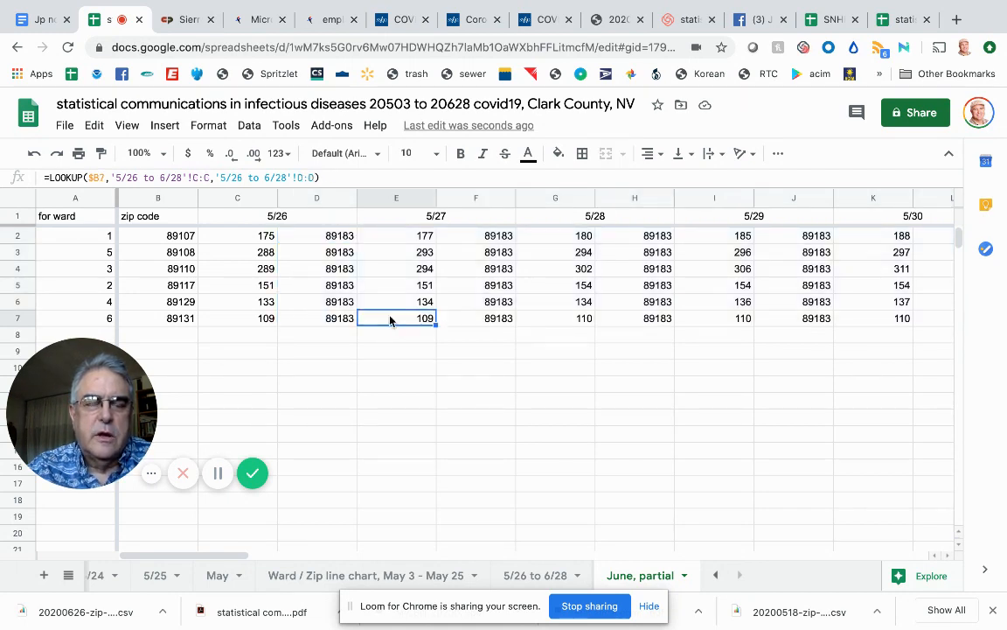
pyautogui.click(376, 254)
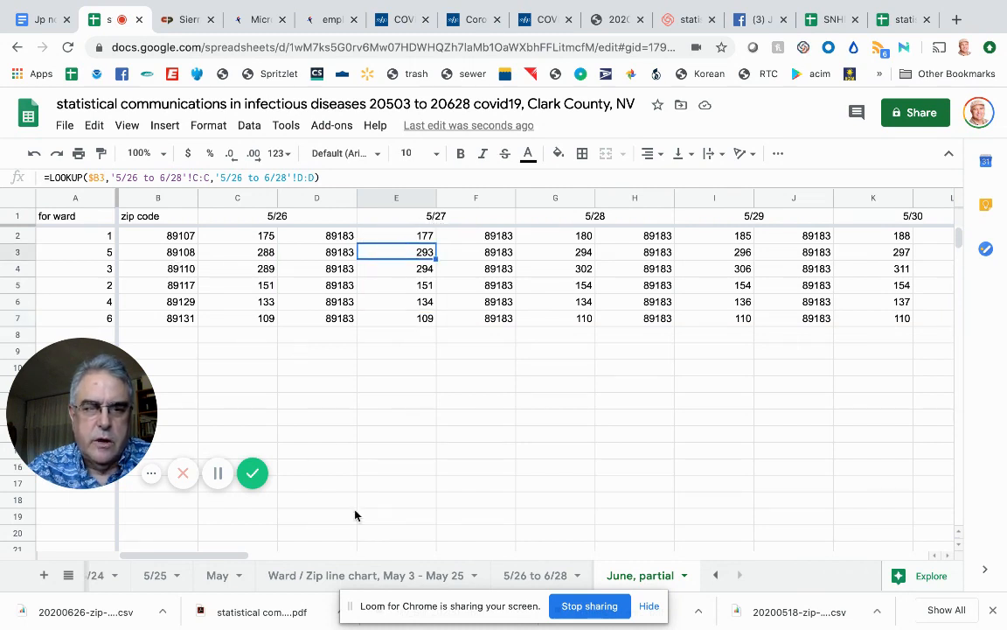
pyautogui.click(520, 581)
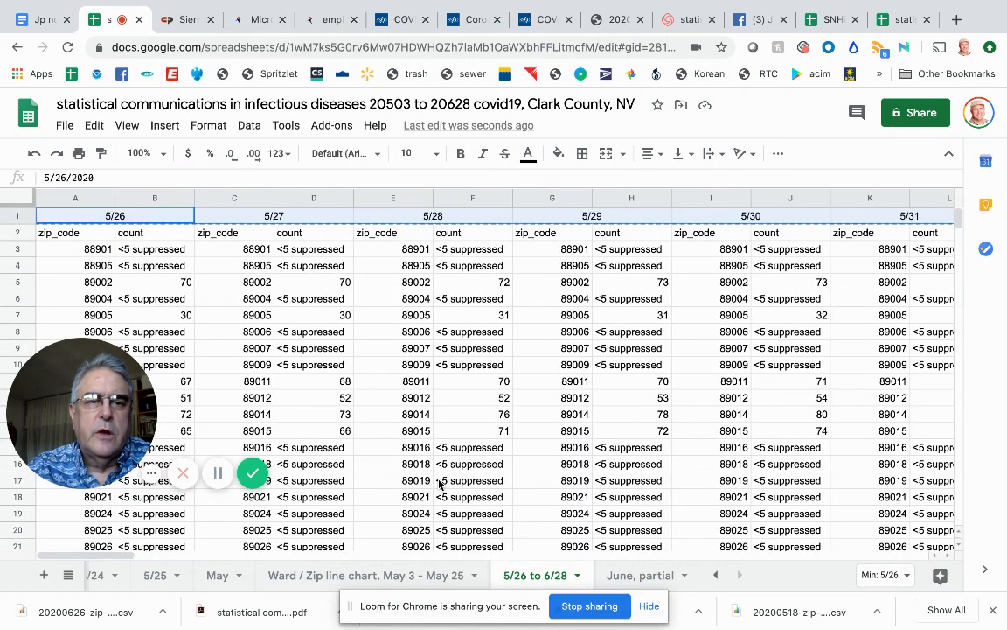
pyautogui.scroll(-6, 275, 348)
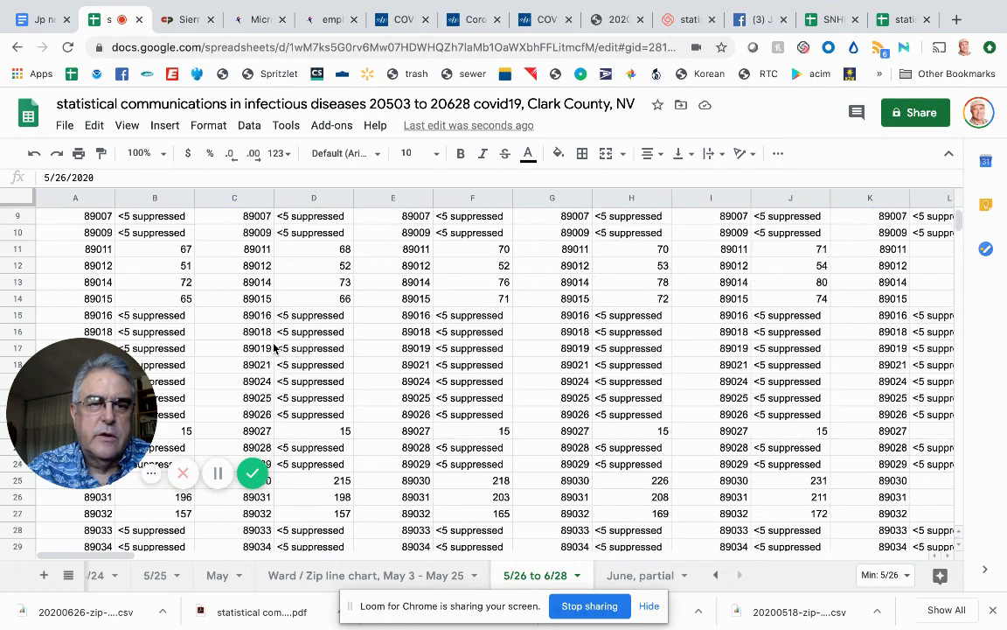
pyautogui.scroll(-8, 274, 348)
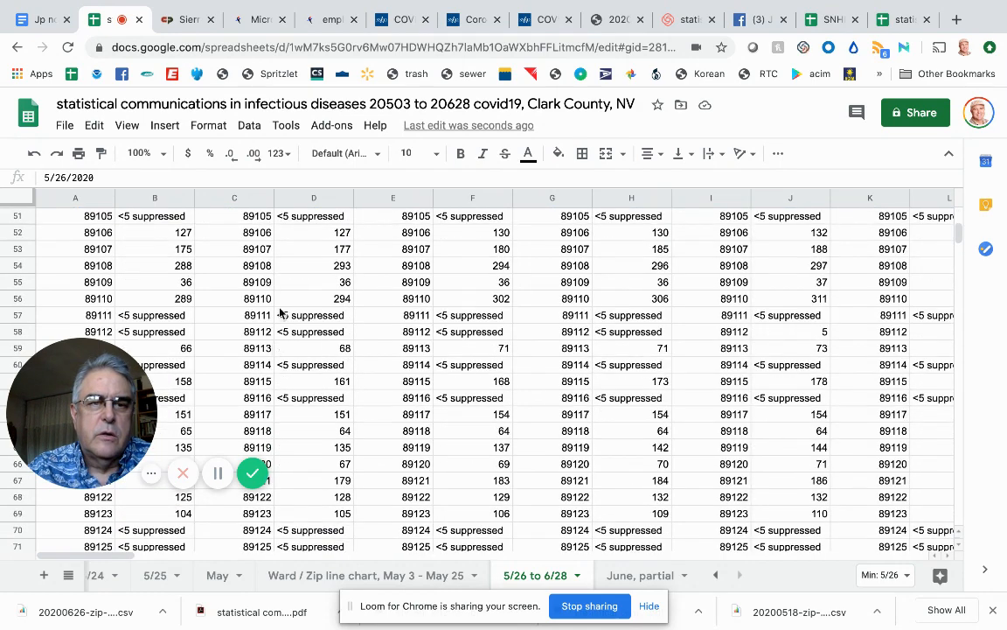
pyautogui.click(297, 271)
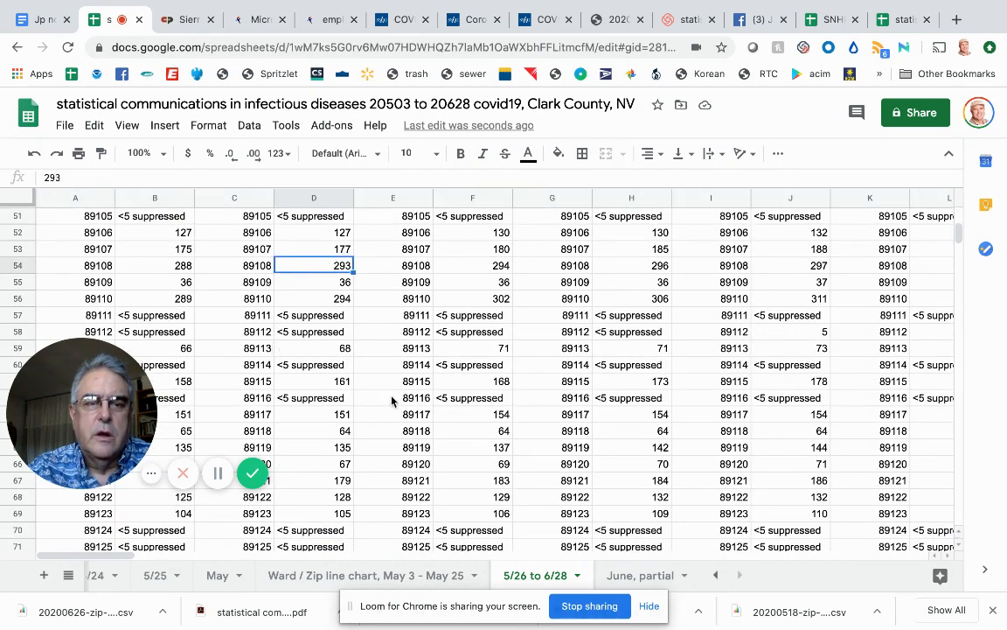
pyautogui.click(642, 577)
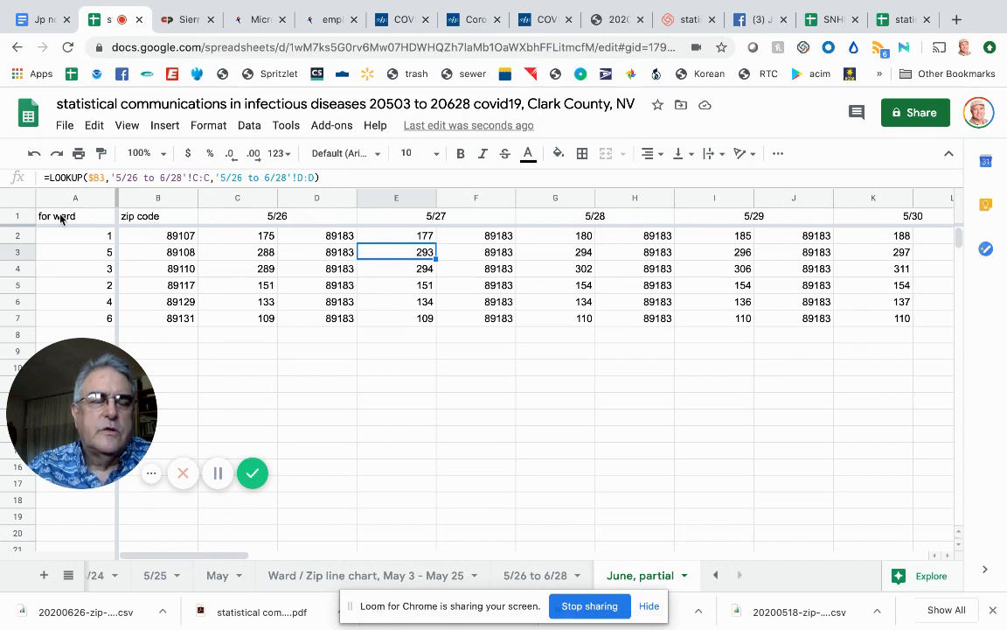
# Make the ward and zip code cells A1:B7 bold and centre them horizontally
pyautogui.moveTo(61, 219); pyautogui.dragTo(162, 322)
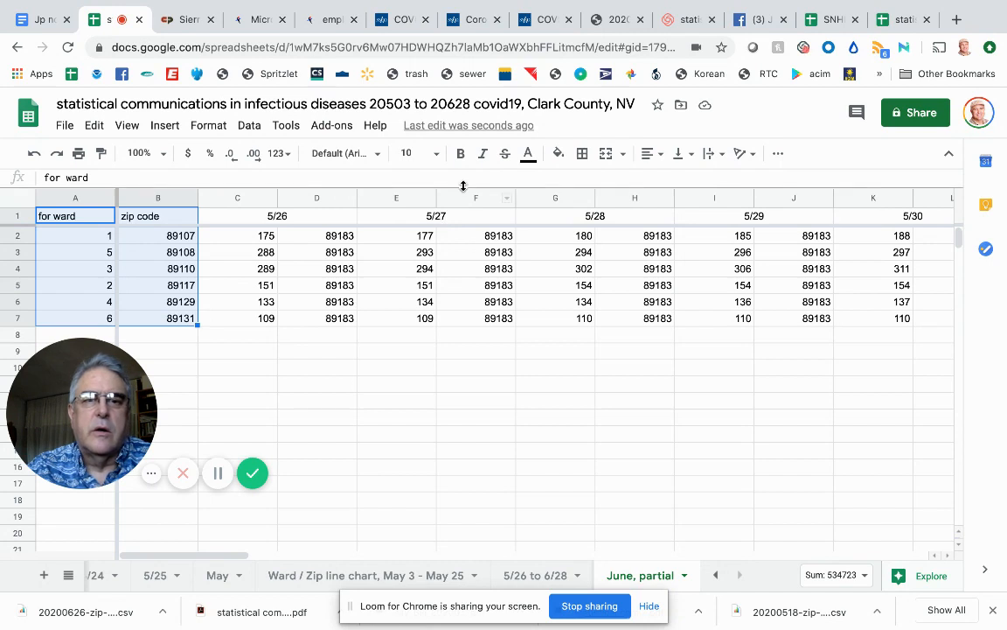
pyautogui.click(461, 155)
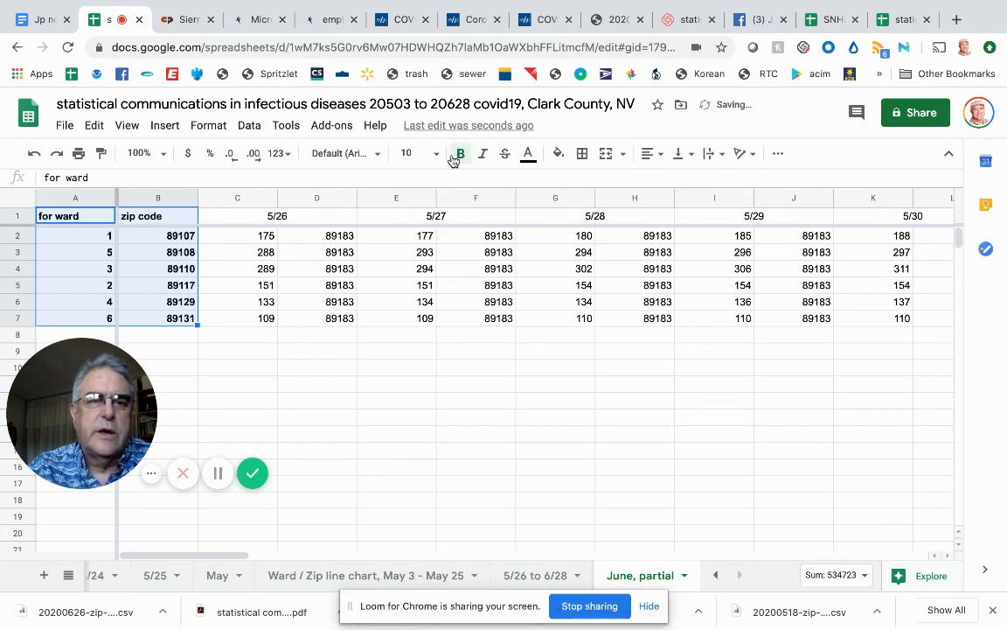
pyautogui.click(648, 154)
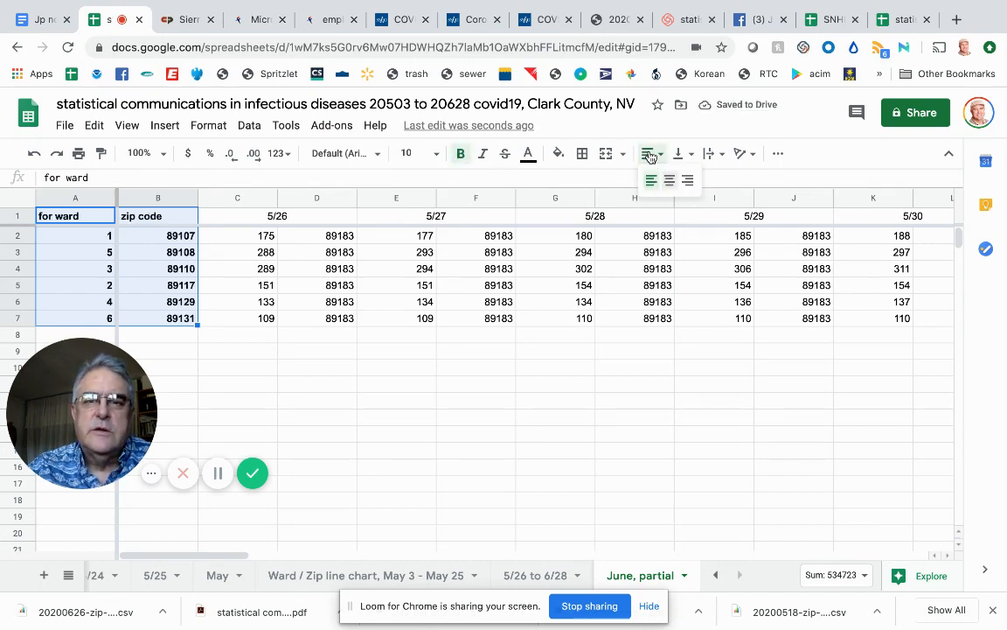
pyautogui.click(669, 180)
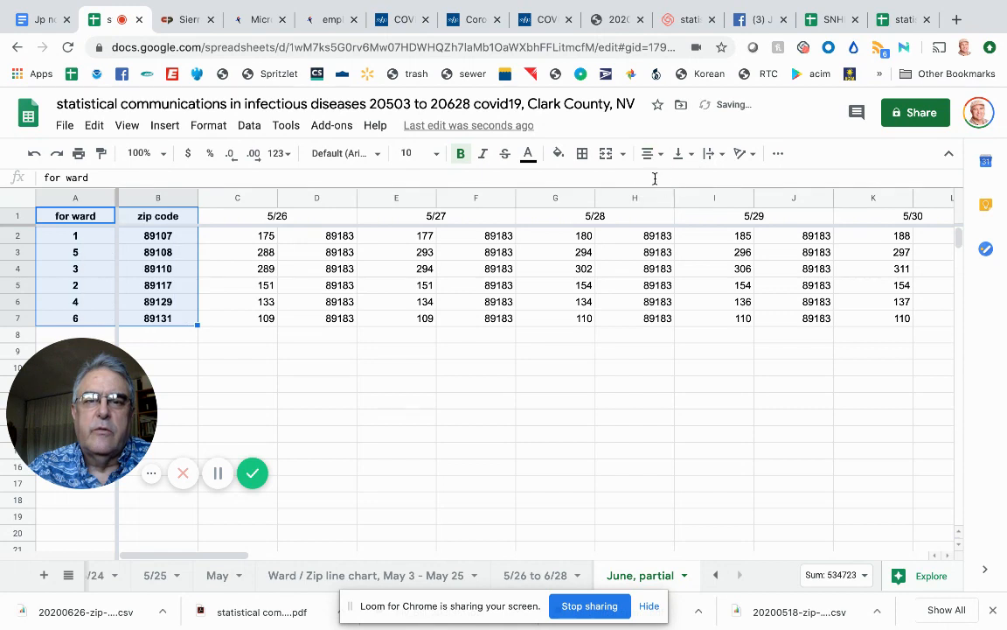
# Add an outer border around the ward and zip code range A1:B7
pyautogui.click(583, 154)
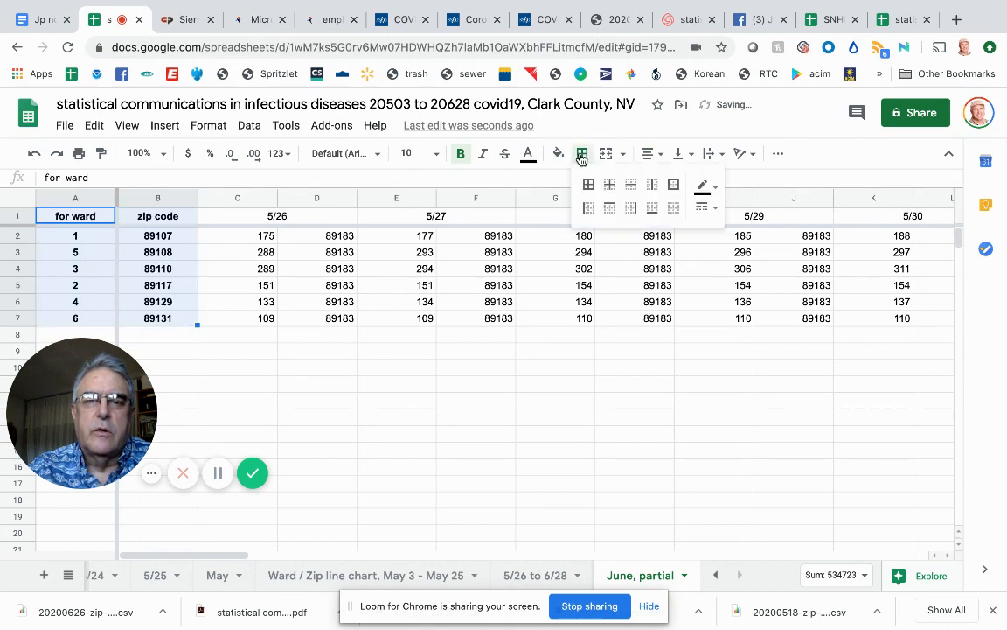
pyautogui.click(672, 187)
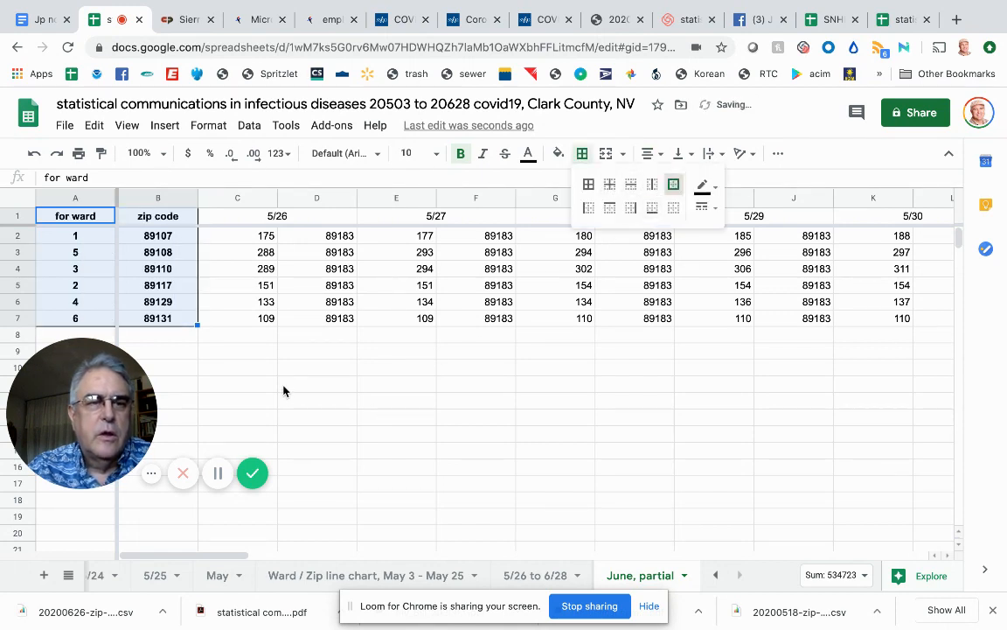
pyautogui.click(179, 241)
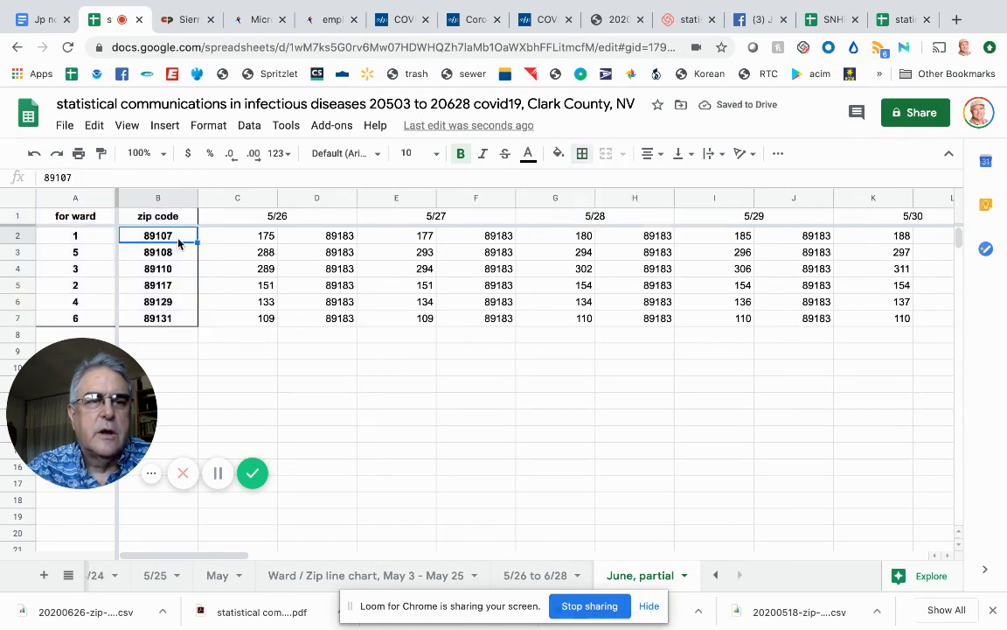
pyautogui.click(239, 243)
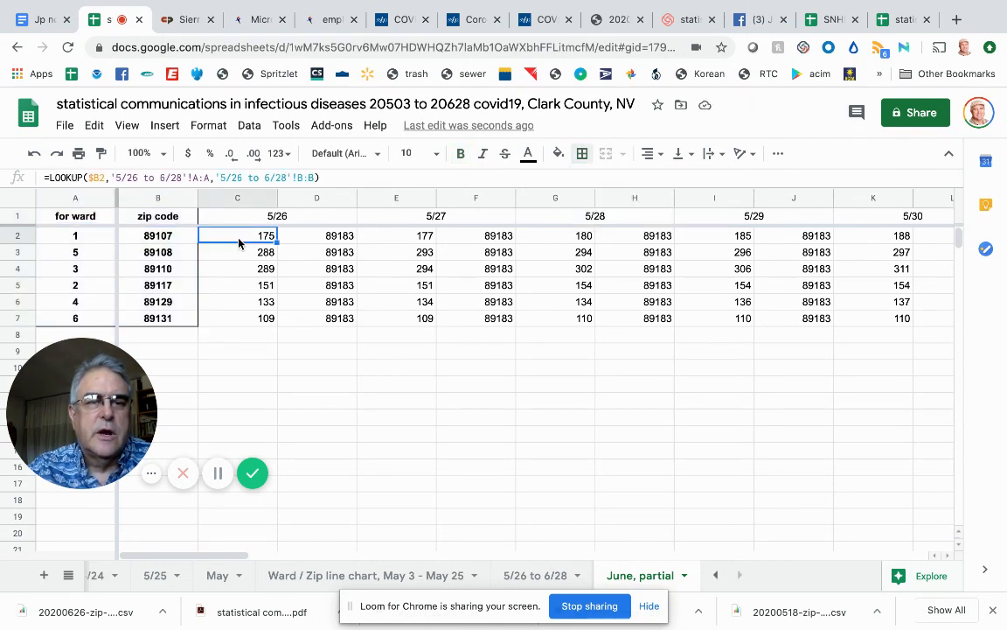
pyautogui.click(21, 215)
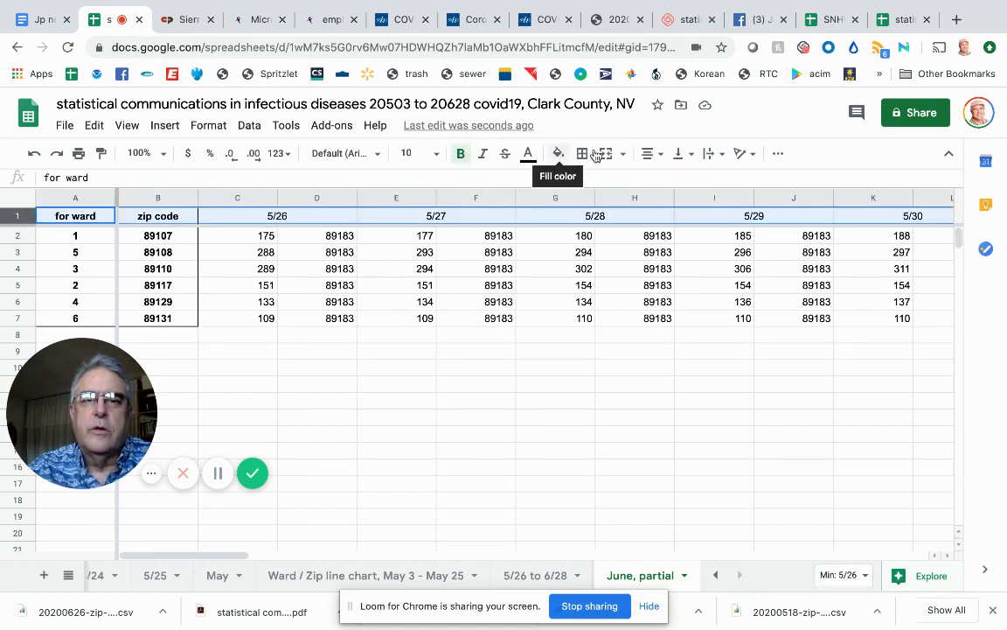
pyautogui.click(622, 156)
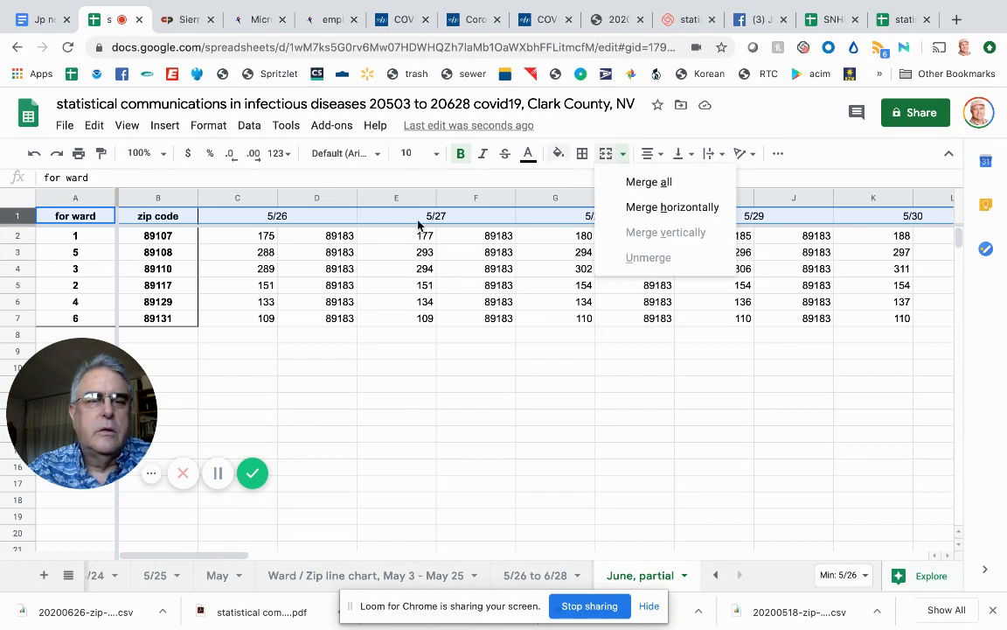
pyautogui.click(237, 220)
# Unmerge the date header cells in row 1 from 5/26 in C1 through 6/26
pyautogui.click(236, 220)
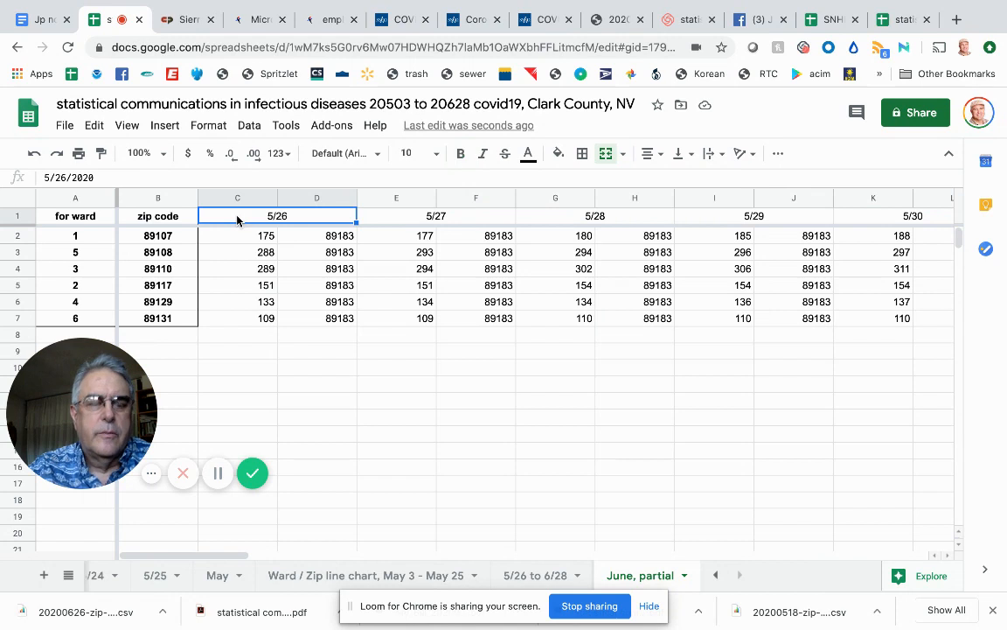
pyautogui.hotkey('shift', 'Right')
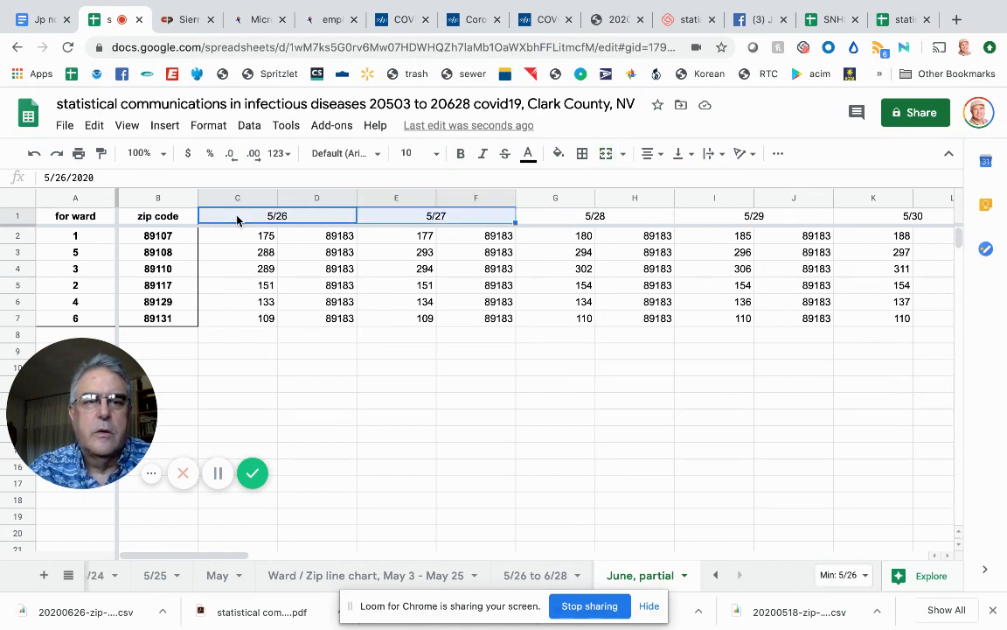
pyautogui.hotkey('shift', 'Right')
pyautogui.hotkey('shift', 'Right')
pyautogui.hotkey('shift', 'Right')
pyautogui.hotkey('shift', 'Right')
pyautogui.hotkey('shift', 'Right')
pyautogui.hotkey('shift', 'Right')
pyautogui.hotkey('shift', 'Right')
pyautogui.hotkey('shift', 'Right')
pyautogui.hotkey('shift', 'Right')
pyautogui.hotkey('shift', 'Right')
pyautogui.hotkey('shift', 'Right')
pyautogui.hotkey('shift', 'Right')
pyautogui.hotkey('shift', 'Right')
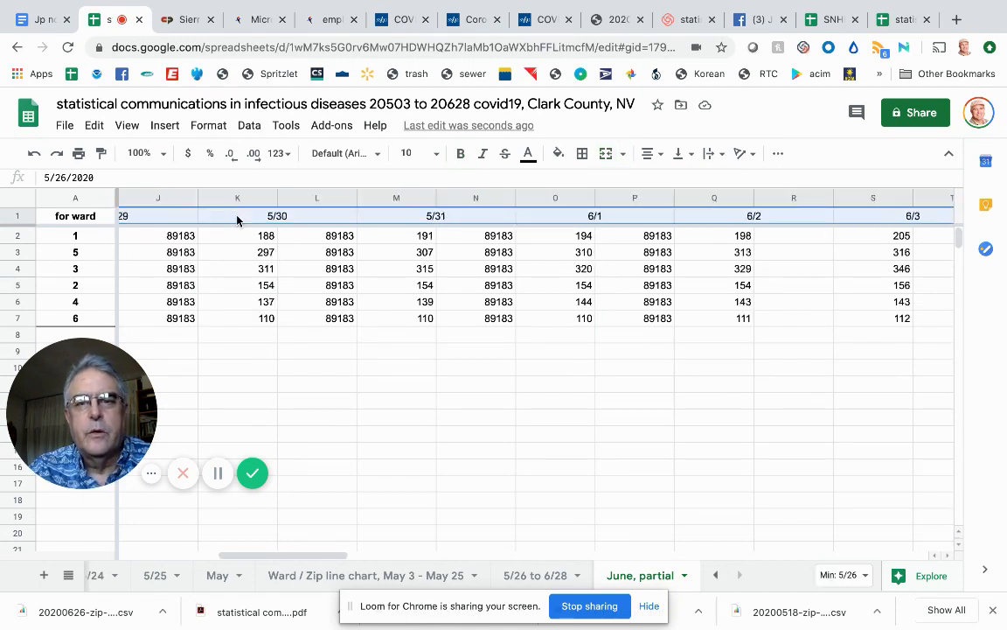
pyautogui.hotkey('shift', 'Right')
pyautogui.hotkey('shift', 'Right')
pyautogui.hotkey('shift', 'Right')
pyautogui.hotkey('shift', 'Right')
pyautogui.hotkey('shift', 'Right')
pyautogui.hotkey('shift', 'Right')
pyautogui.hotkey('shift', 'Right')
pyautogui.hotkey('shift', 'Right')
pyautogui.hotkey('shift', 'Right')
pyautogui.hotkey('shift', 'Right')
pyautogui.hotkey('shift', 'Right')
pyautogui.hotkey('shift', 'Right')
pyautogui.hotkey('shift', 'Right')
pyautogui.hotkey('shift', 'Right')
pyautogui.hotkey('shift', 'Right')
pyautogui.hotkey('shift', 'Right')
pyautogui.hotkey('shift', 'Right')
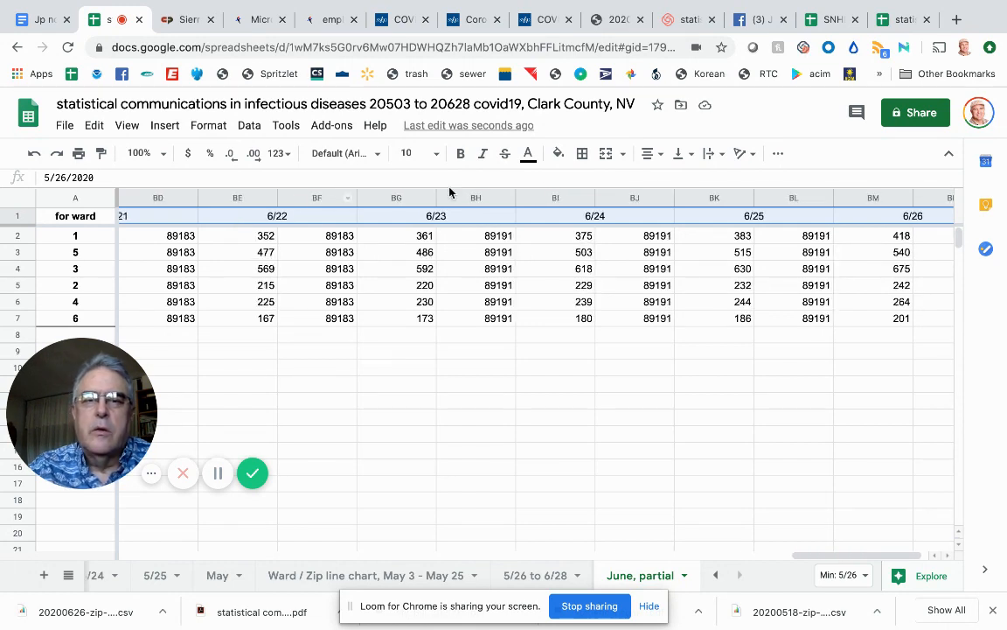
pyautogui.click(624, 158)
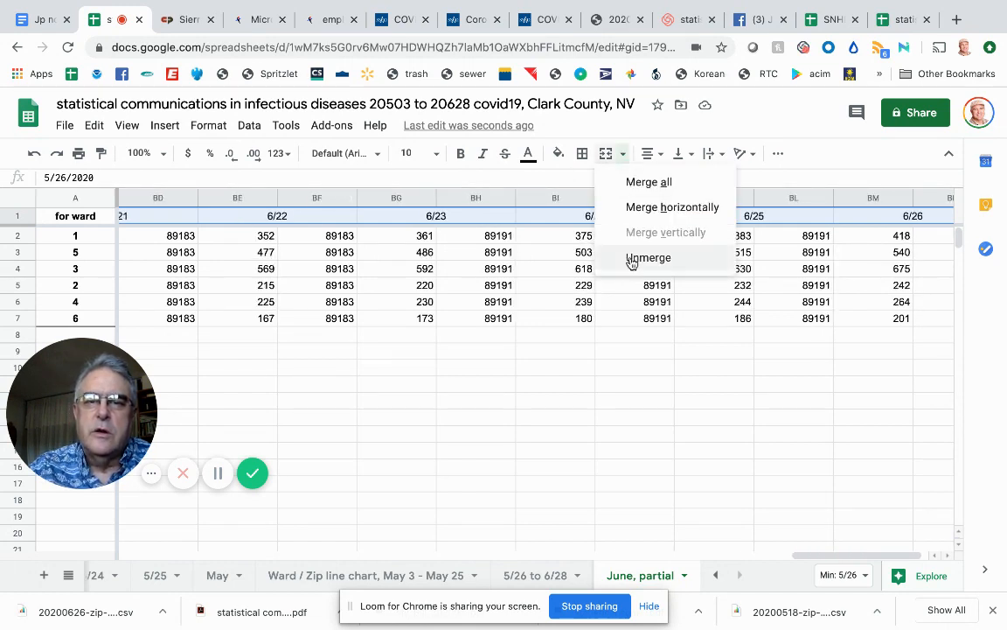
pyautogui.click(648, 258)
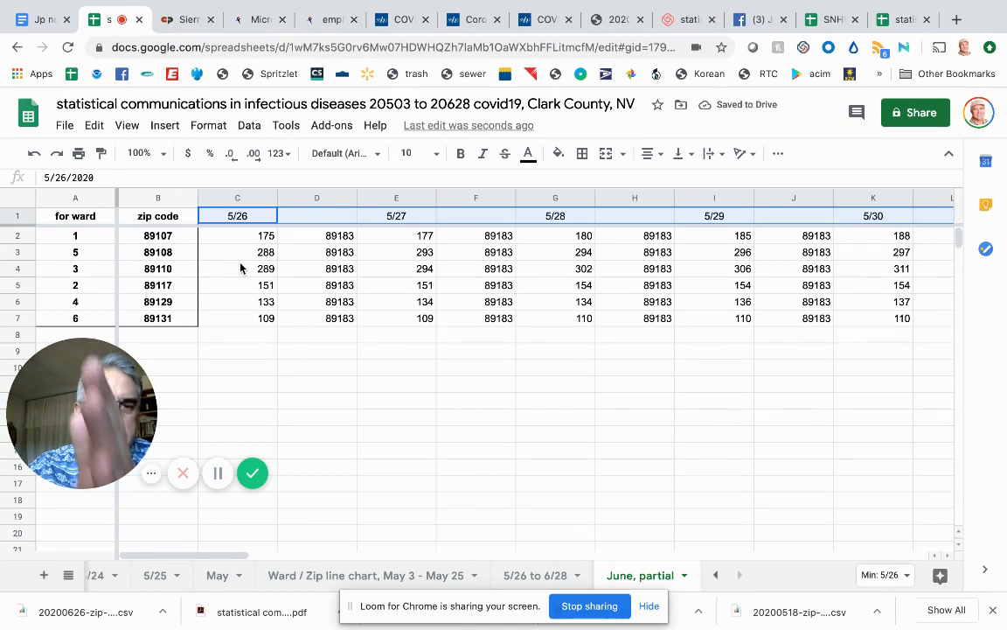
# Delete the unlabelled zip code columns that follow the 5/26, 5/27 and 5/28 counts
pyautogui.click(300, 193)
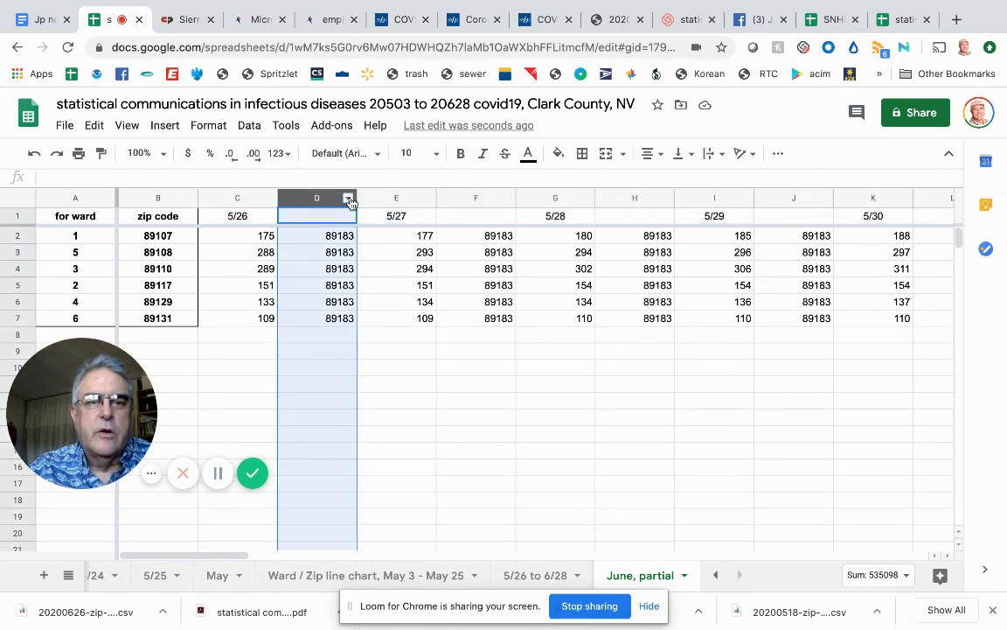
pyautogui.rightClick(348, 200)
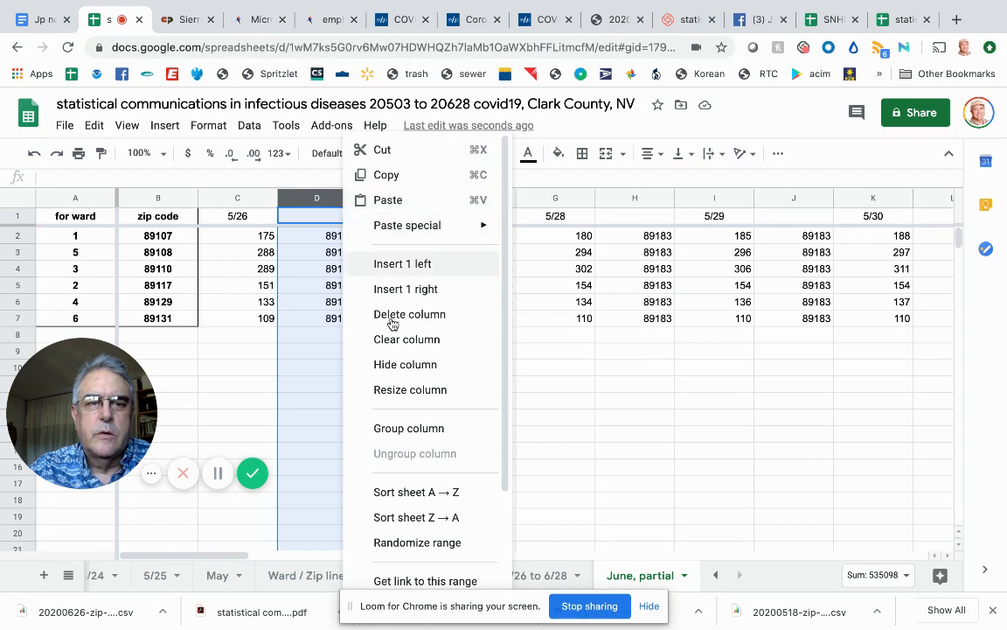
pyautogui.click(396, 320)
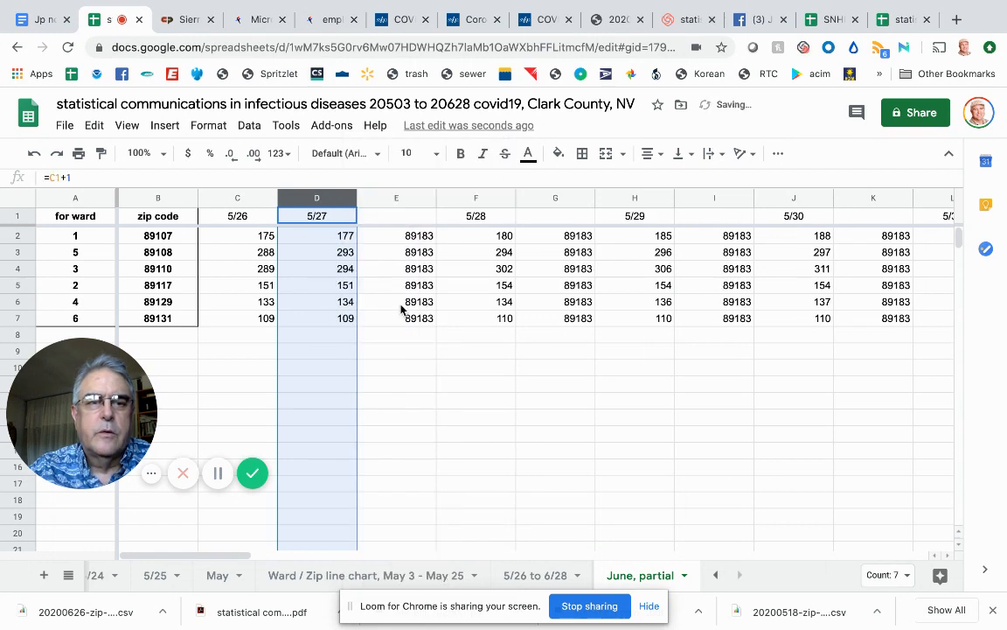
pyautogui.click(426, 200)
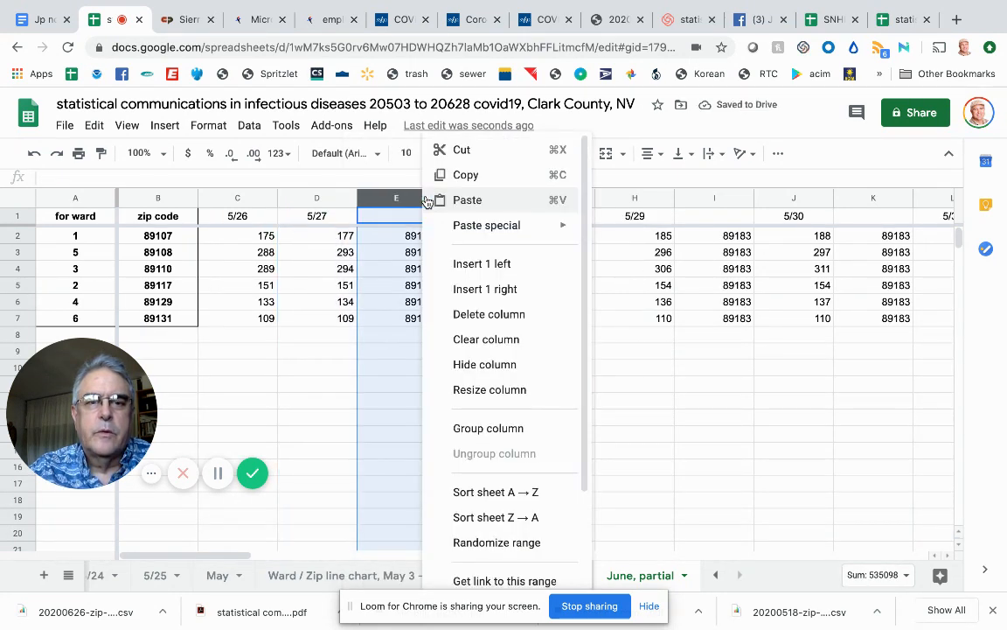
pyautogui.click(443, 313)
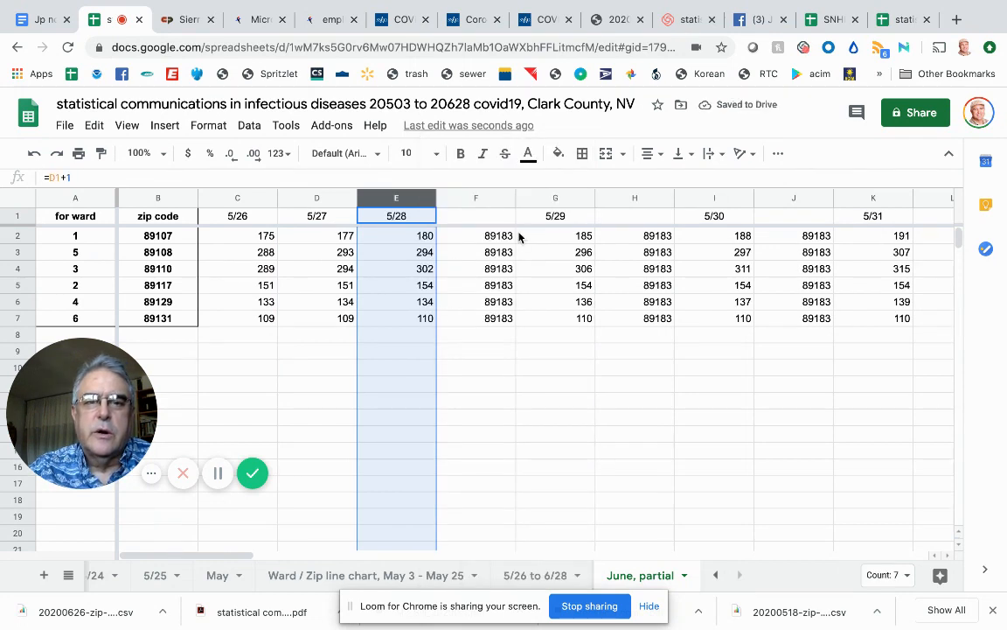
pyautogui.click(507, 202)
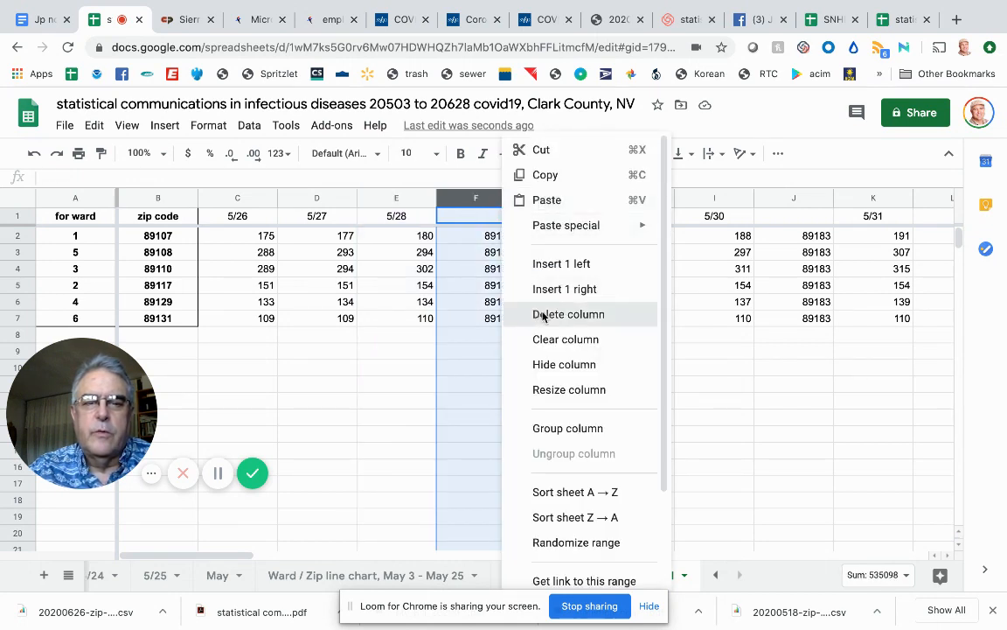
pyautogui.click(543, 316)
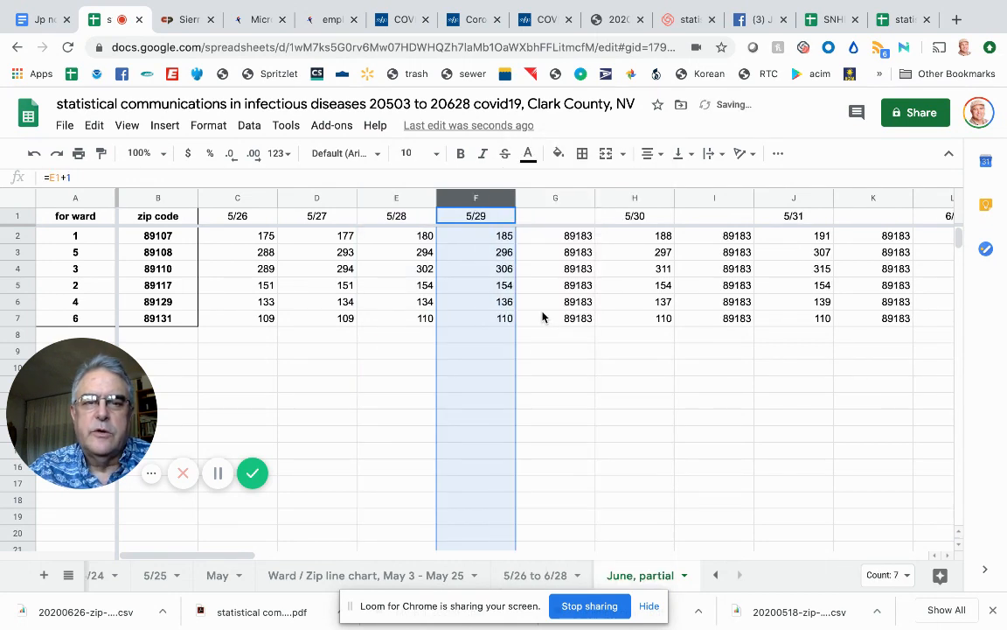
# Delete the unlabelled zip code columns that follow the 5/29, 5/30, 5/31 and 6/1 counts
pyautogui.click(589, 200)
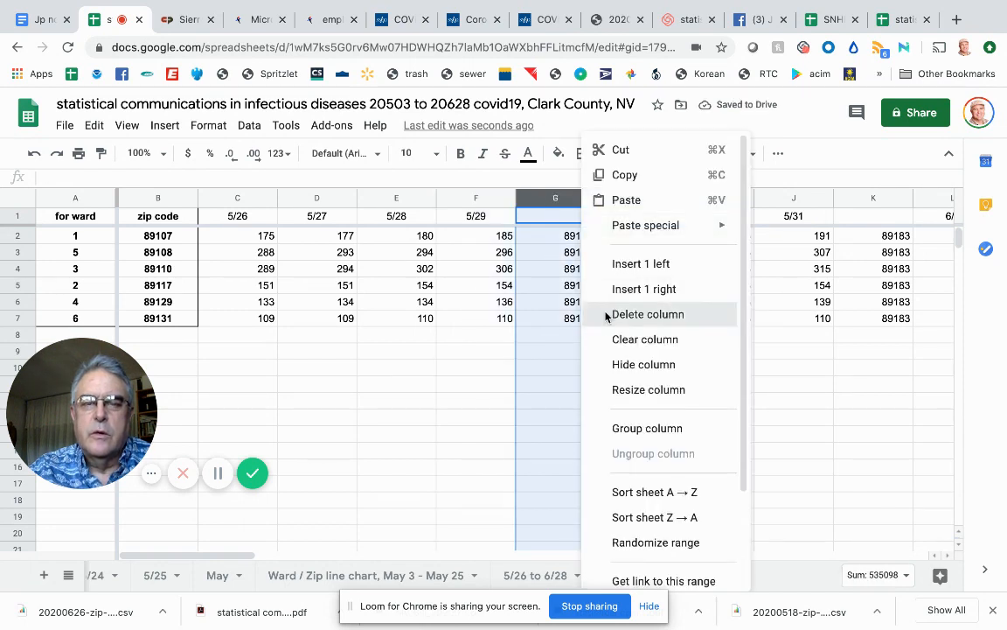
pyautogui.click(607, 315)
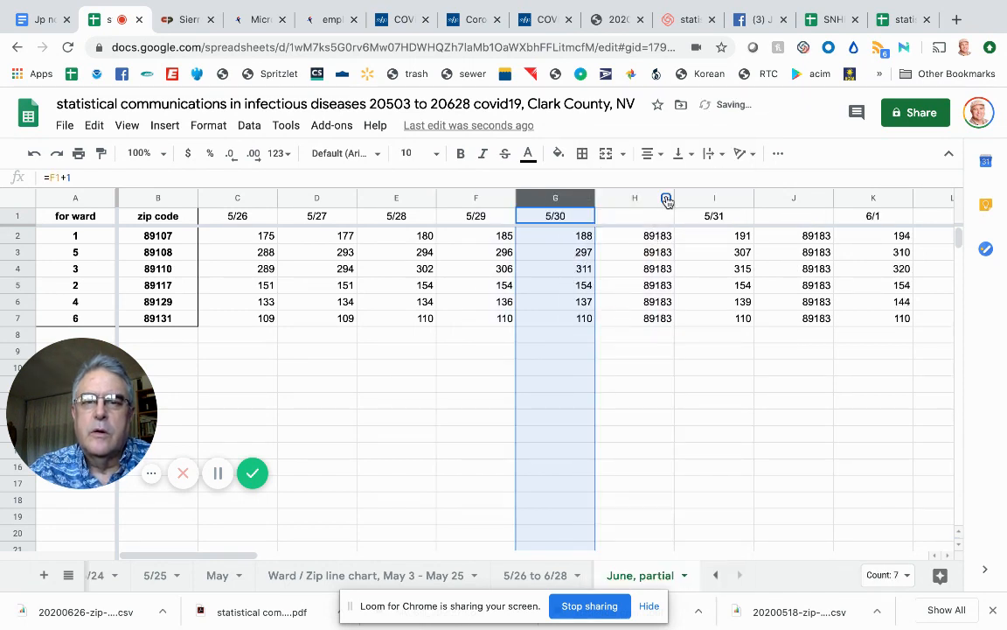
pyautogui.click(666, 201)
pyautogui.click(690, 315)
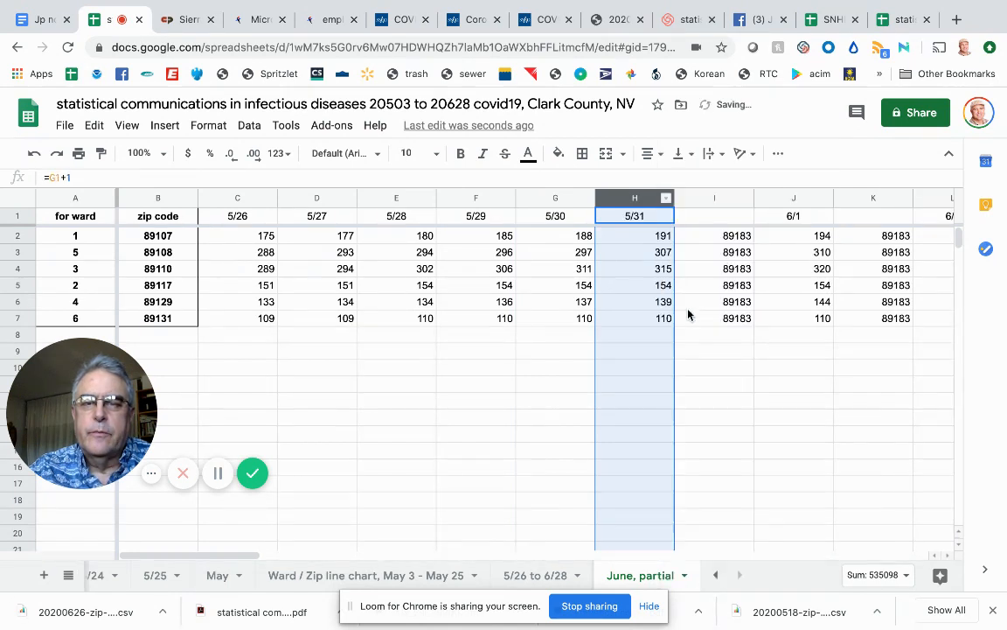
pyautogui.click(746, 200)
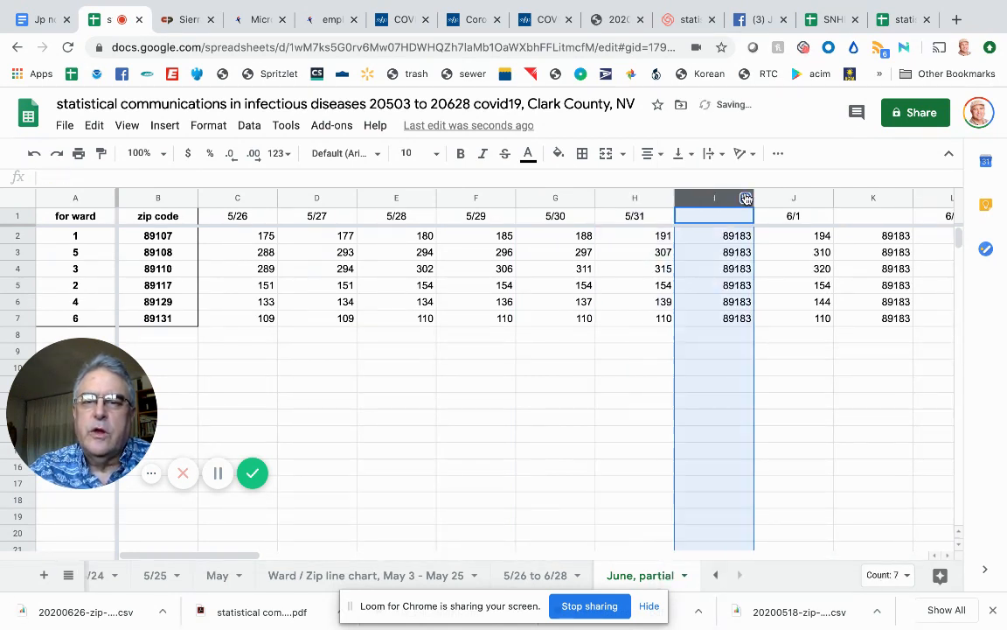
pyautogui.click(763, 315)
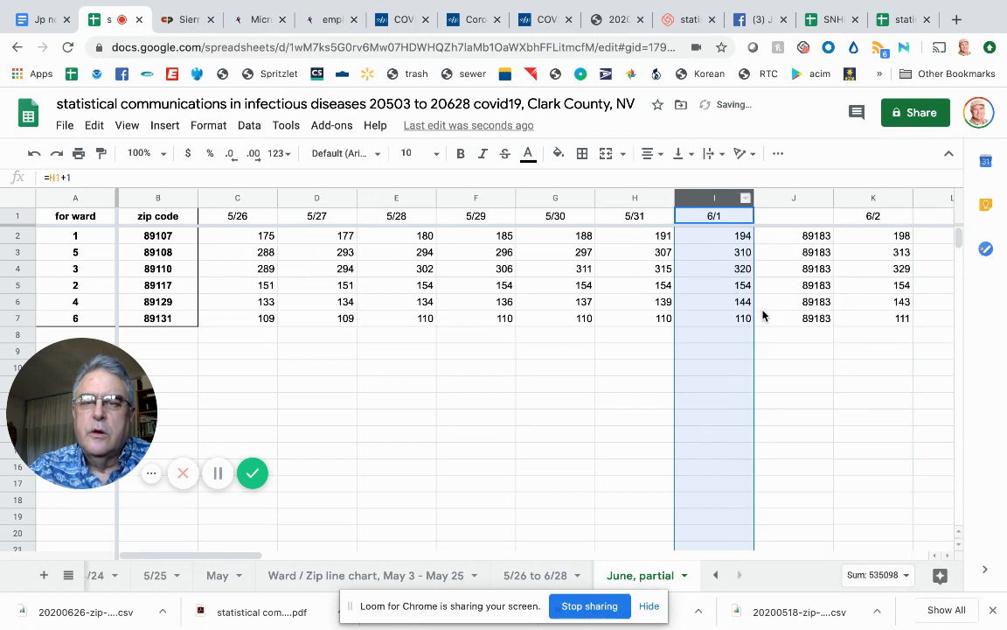
pyautogui.hscroll(1, 760, 315)
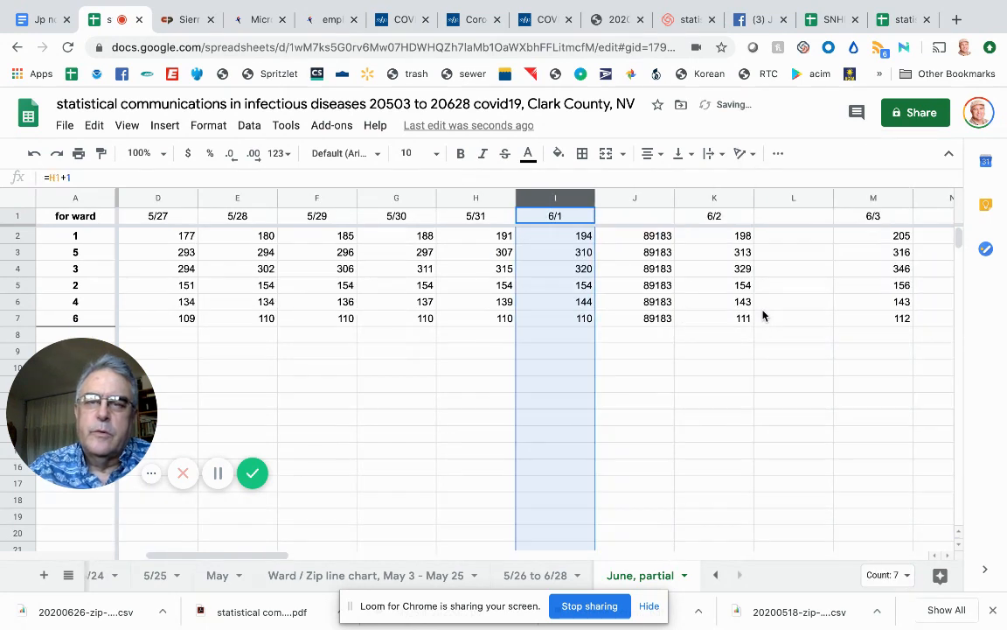
pyautogui.rightClick(665, 197)
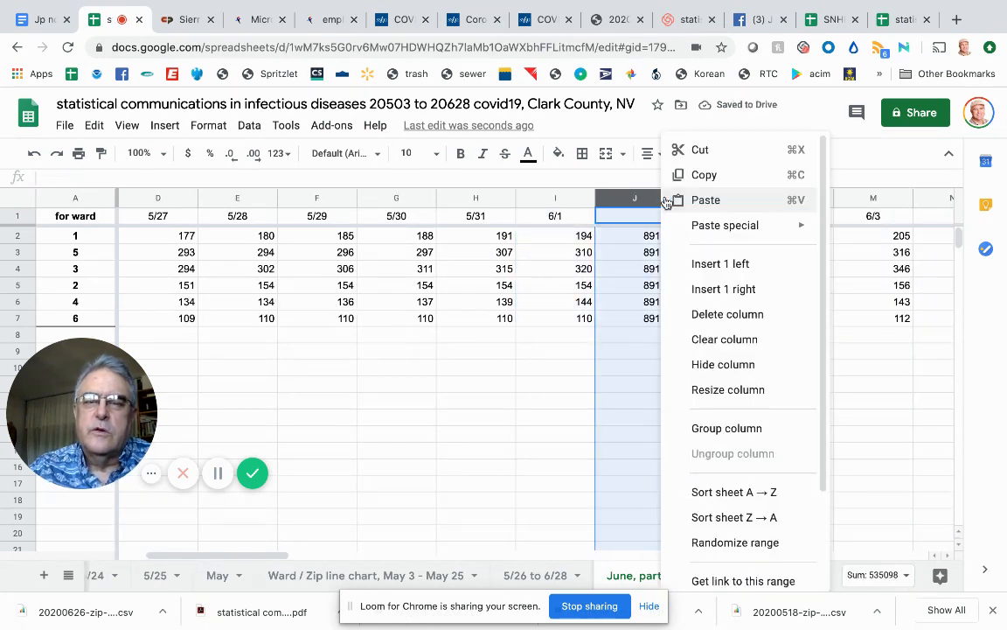
pyautogui.click(702, 315)
pyautogui.hscroll(2, 701, 318)
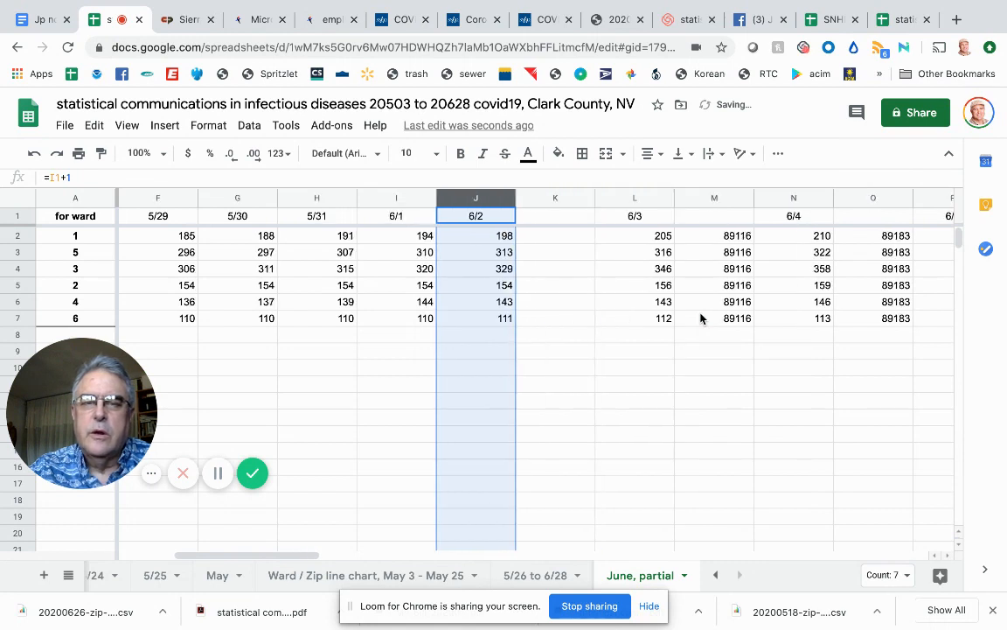
# Fill the LOOKUP formula from J2 into K2 and check the column references in the blank column after 6/2
pyautogui.click(487, 240)
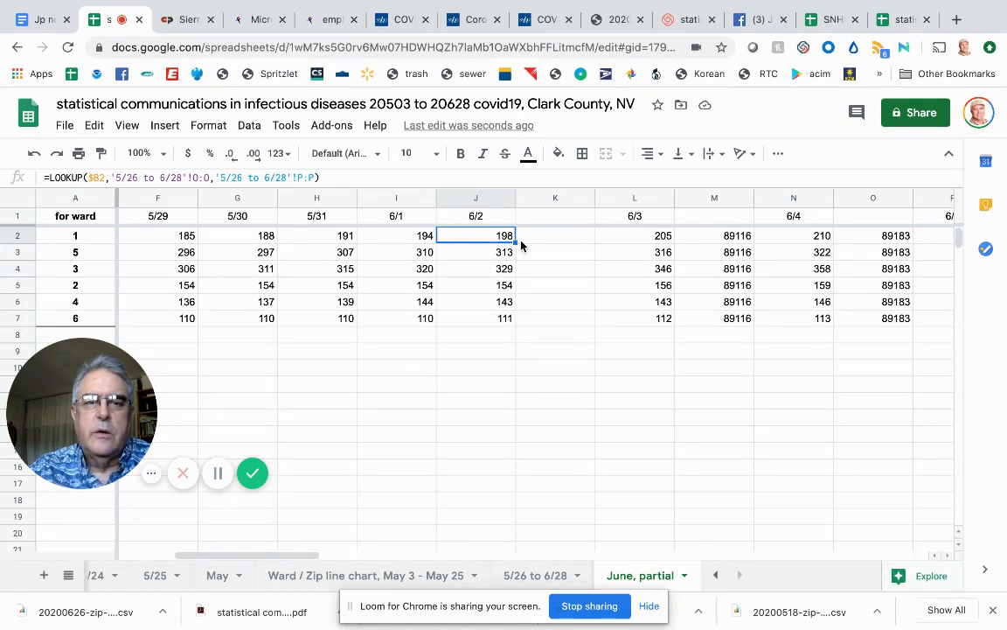
pyautogui.moveTo(516, 243); pyautogui.dragTo(555, 243)
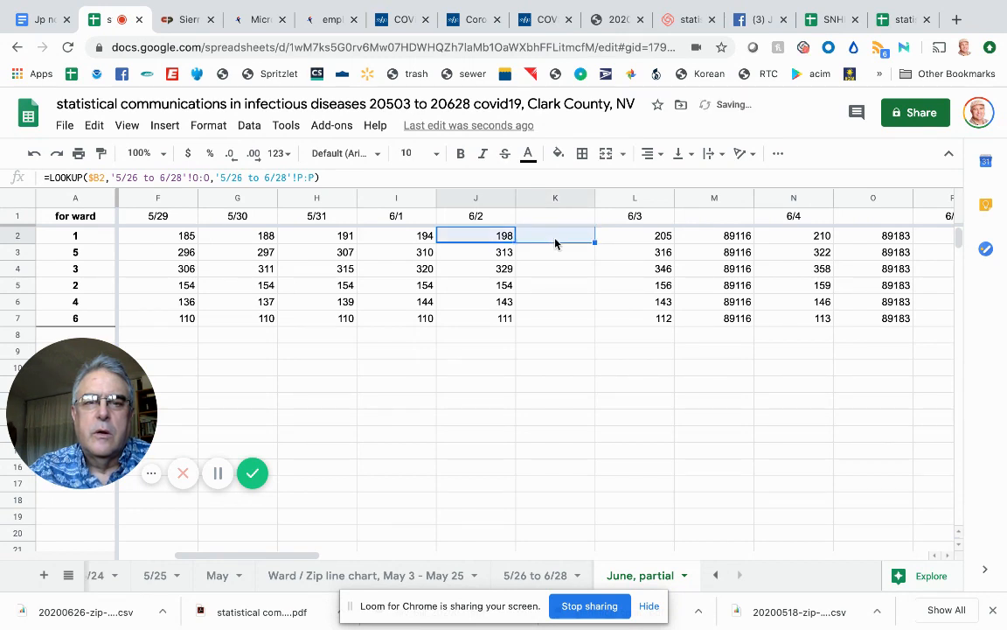
pyautogui.click(554, 243)
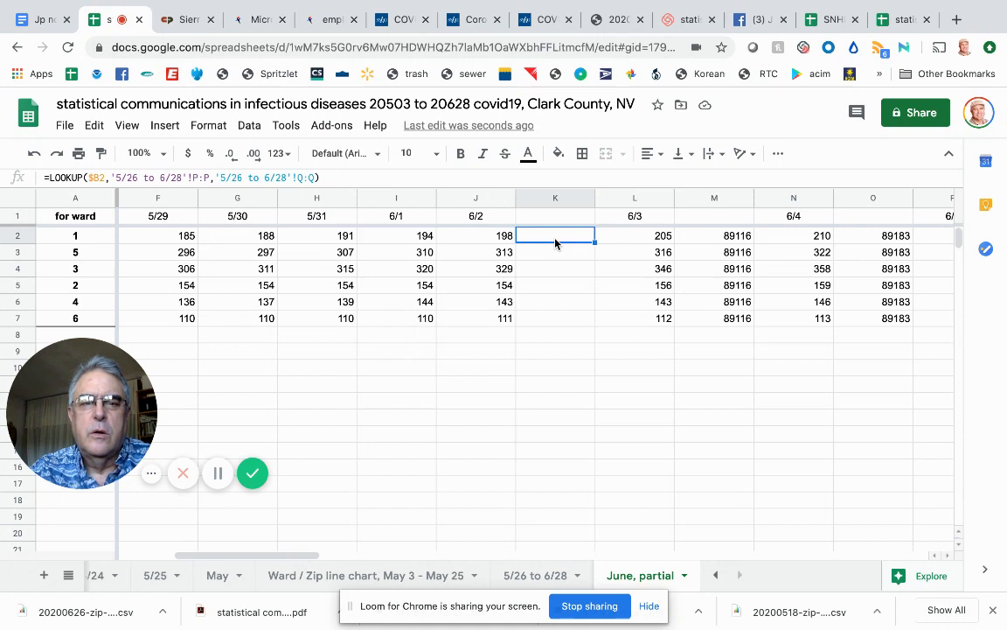
# Delete the blank, unlabelled column between the 6/2 and 6/3 counts
pyautogui.click(538, 198)
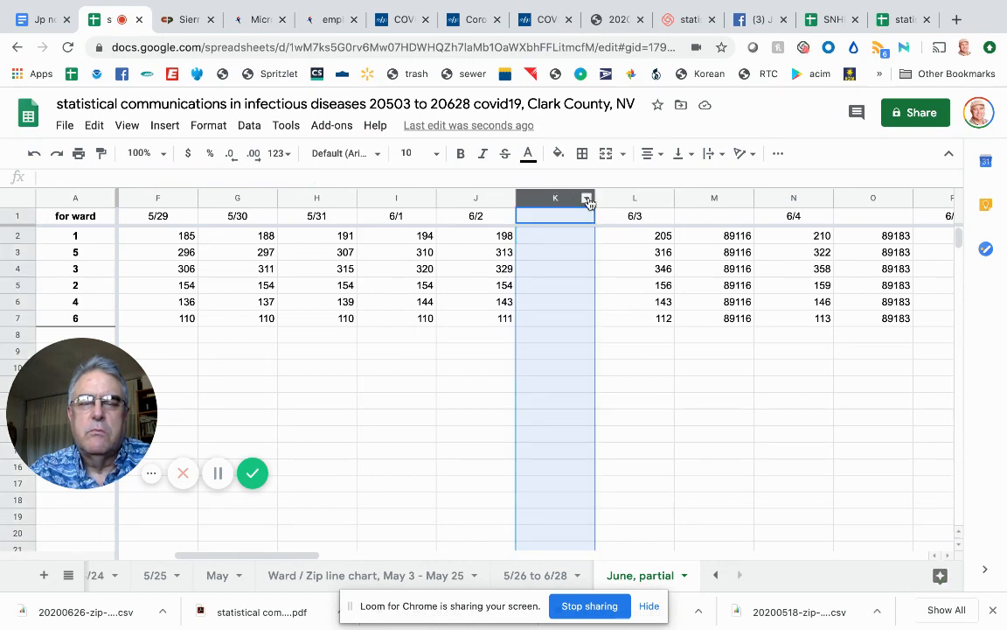
pyautogui.click(587, 200)
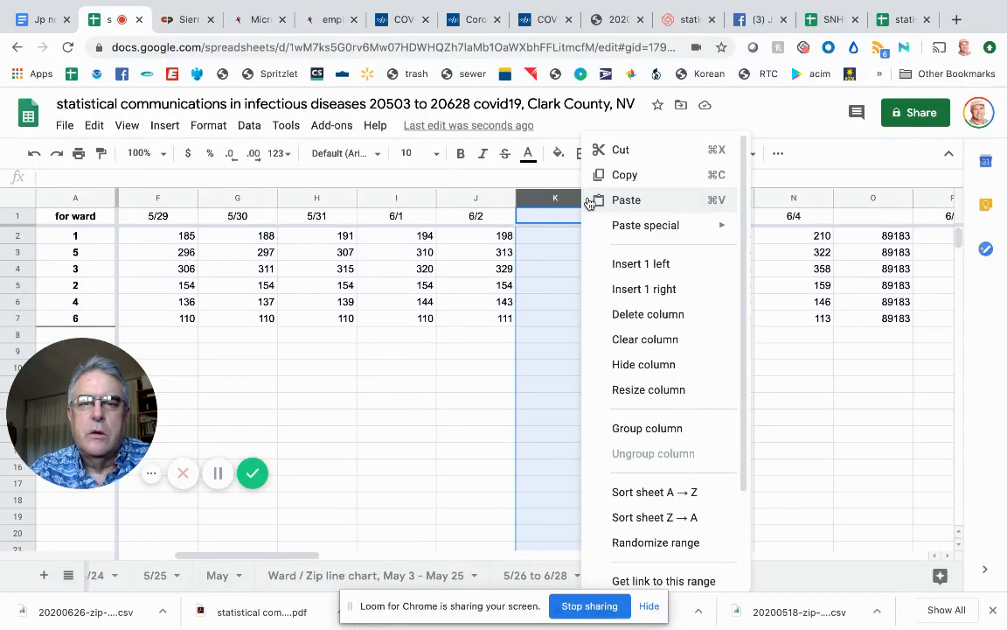
pyautogui.click(622, 315)
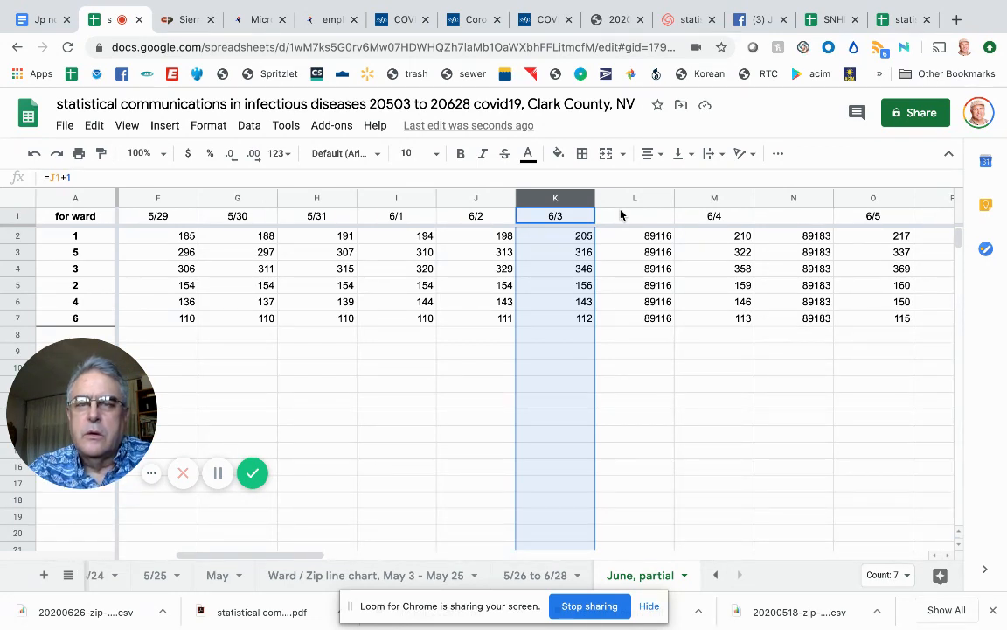
# Check the LOOKUP formulas in the unlabelled zip code column after 6/3, then delete that column
pyautogui.click(623, 236)
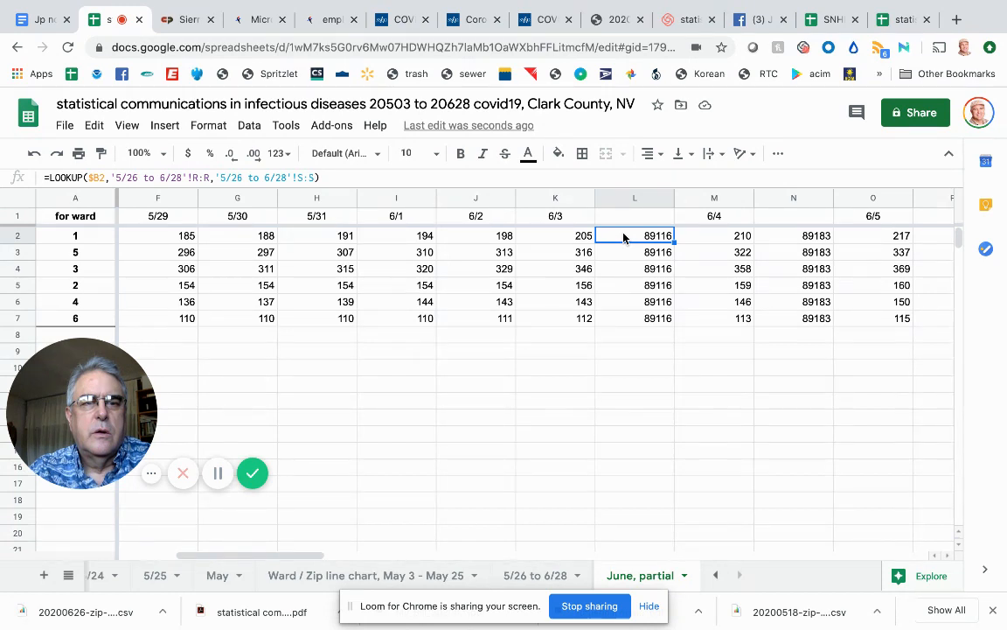
pyautogui.click(626, 254)
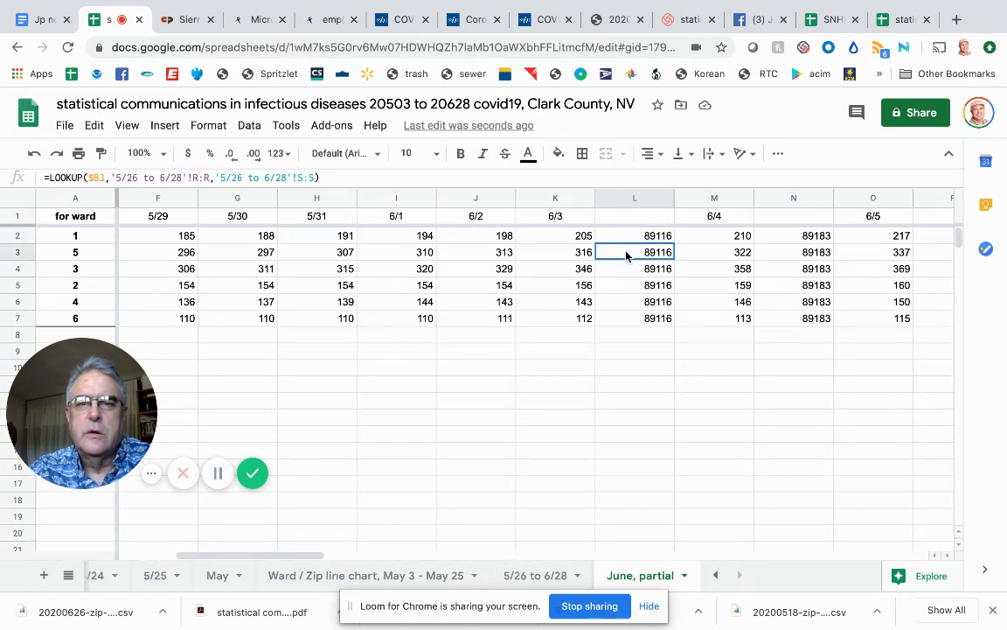
pyautogui.click(630, 272)
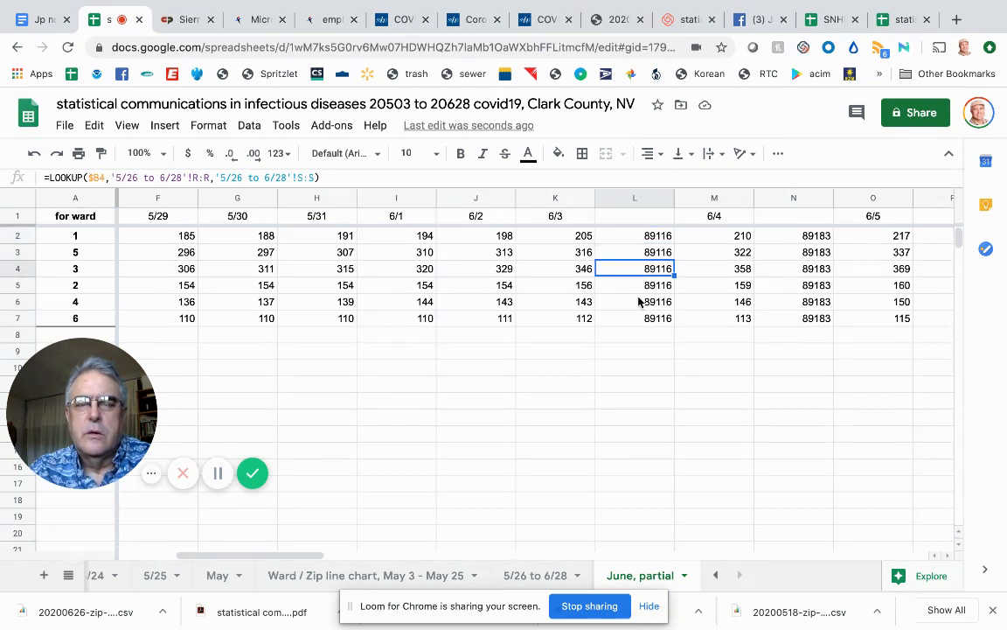
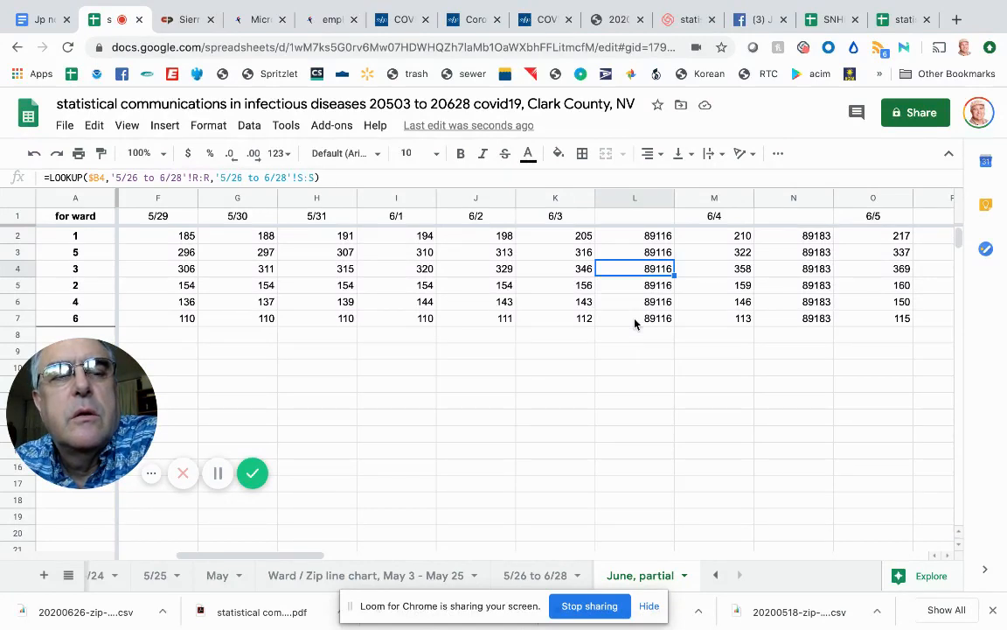
pyautogui.click(635, 321)
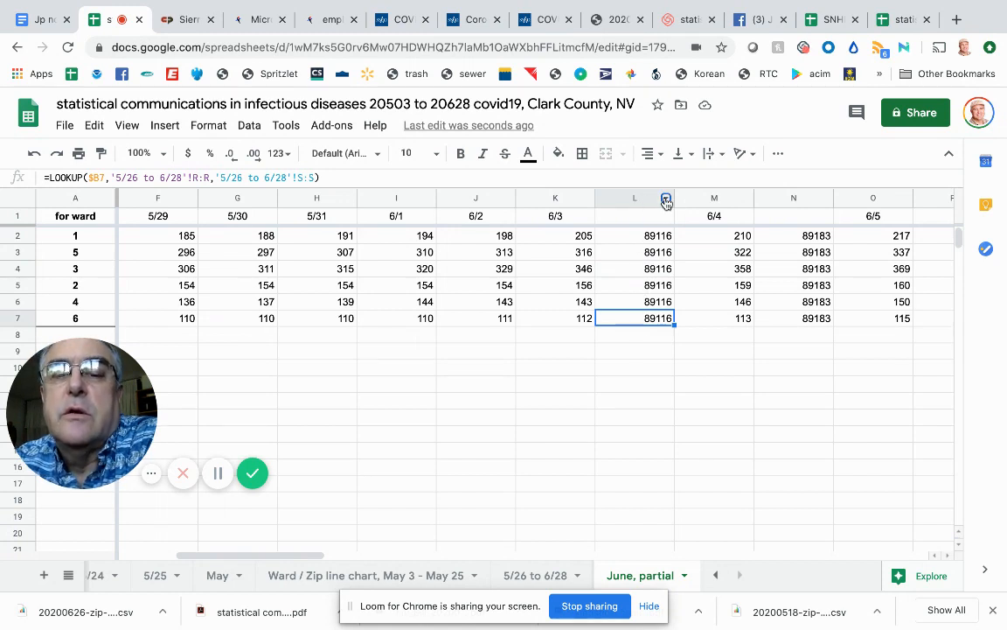
pyautogui.click(667, 202)
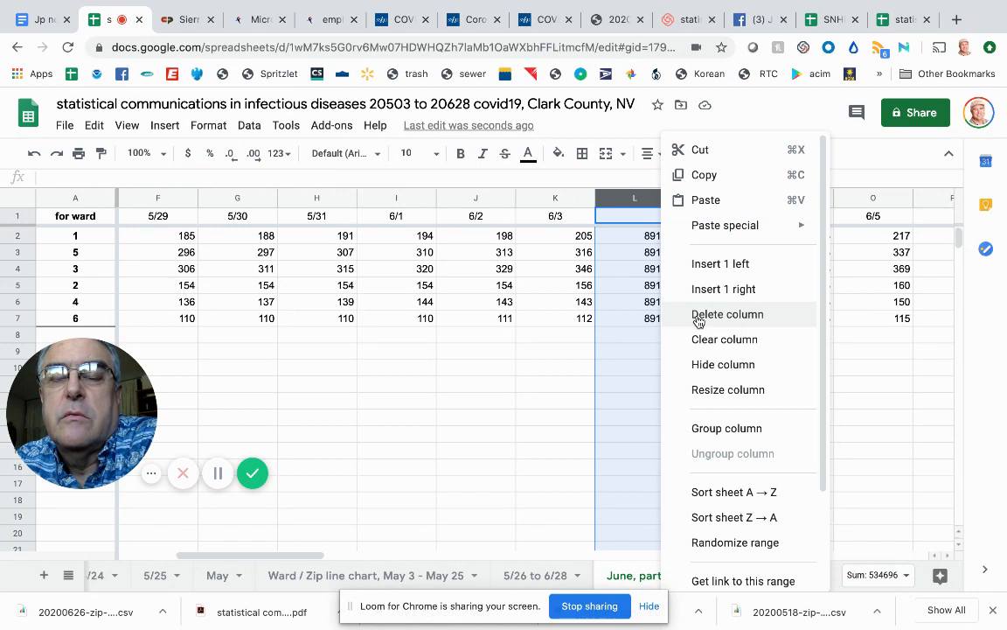
pyautogui.click(698, 319)
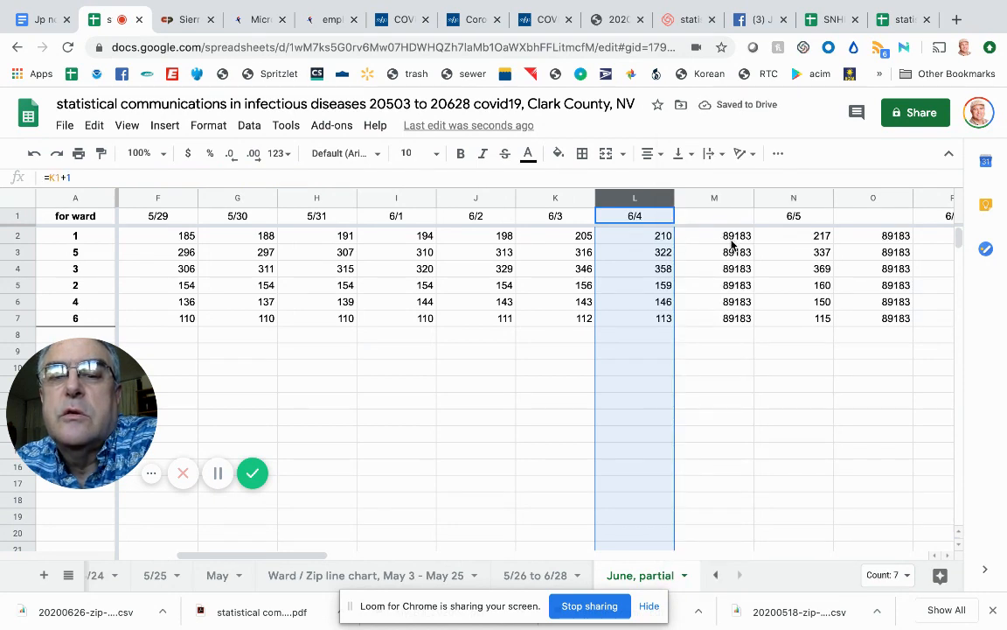
# Delete the unlabelled zip code columns that follow the 6/4, 6/5 and 6/6 counts
pyautogui.click(748, 201)
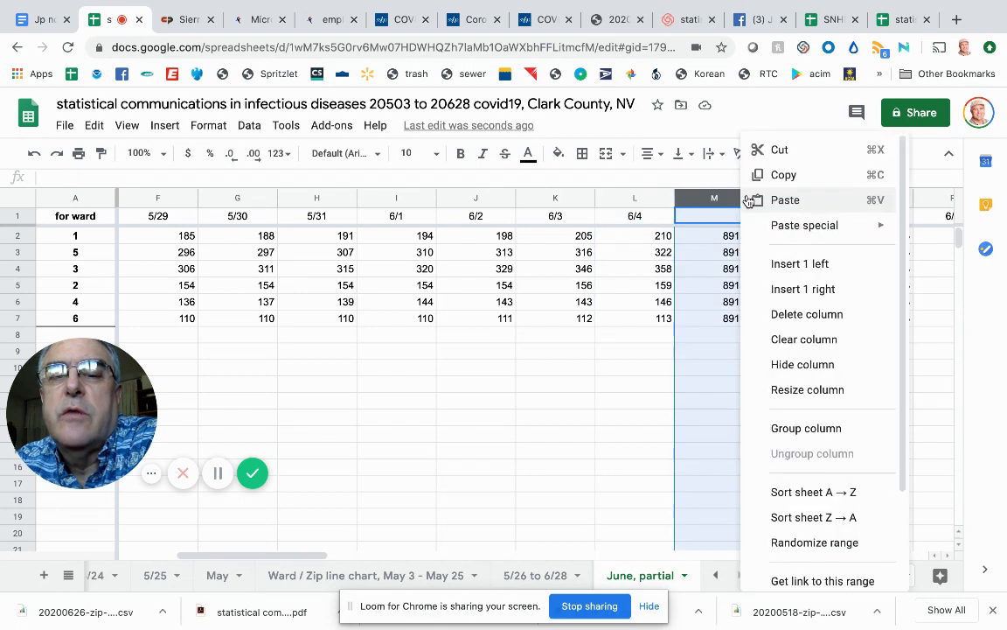
pyautogui.click(764, 317)
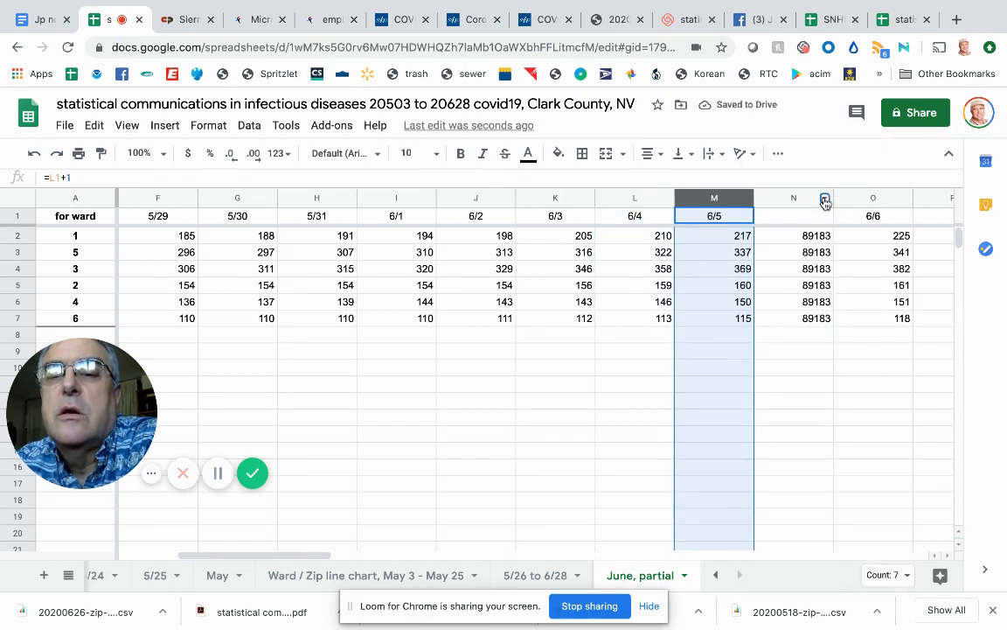
pyautogui.click(827, 201)
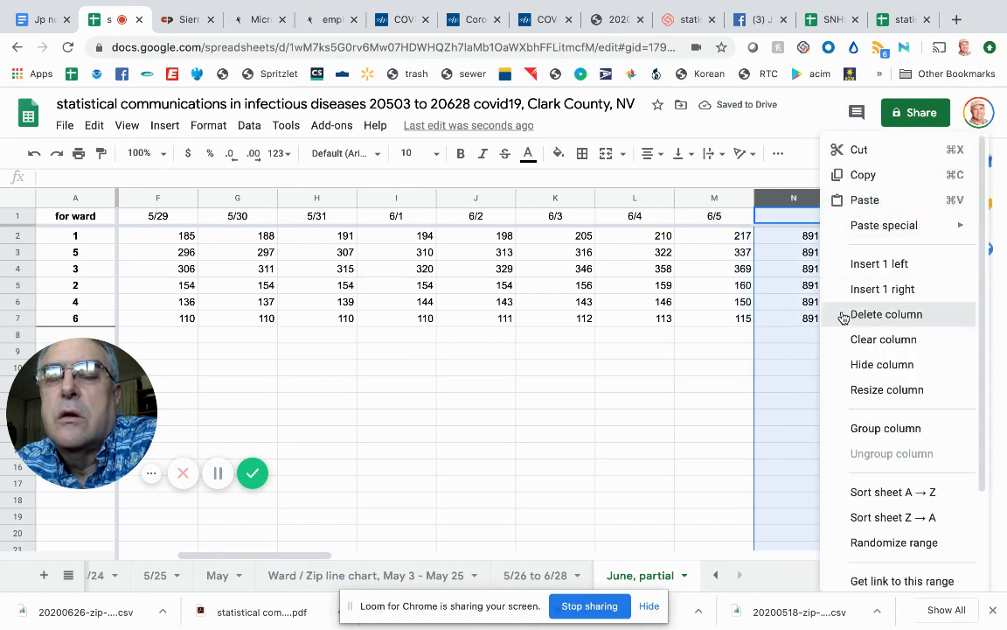
pyautogui.click(844, 315)
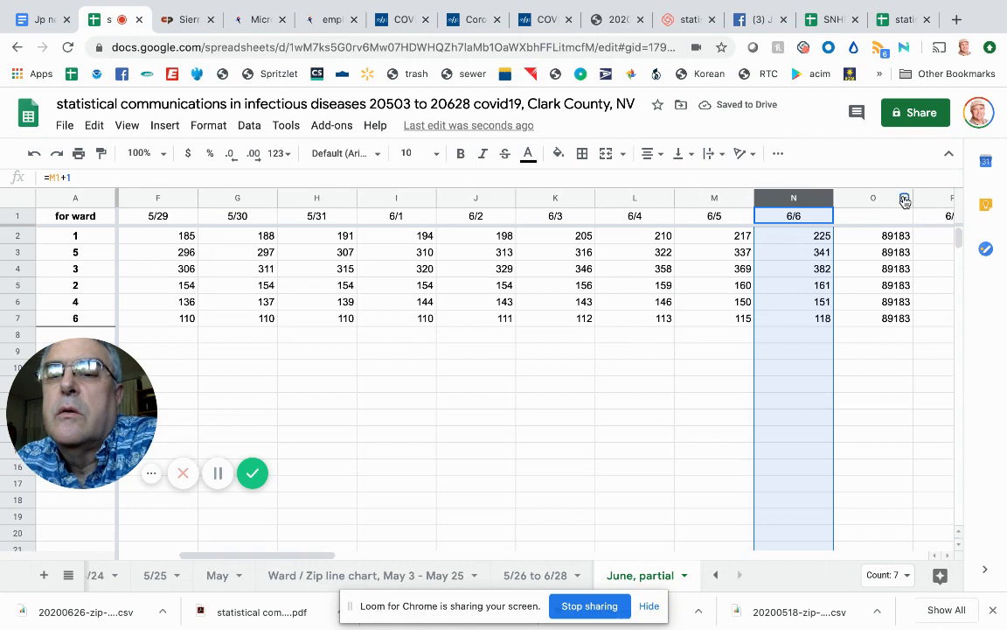
pyautogui.click(905, 201)
pyautogui.click(926, 326)
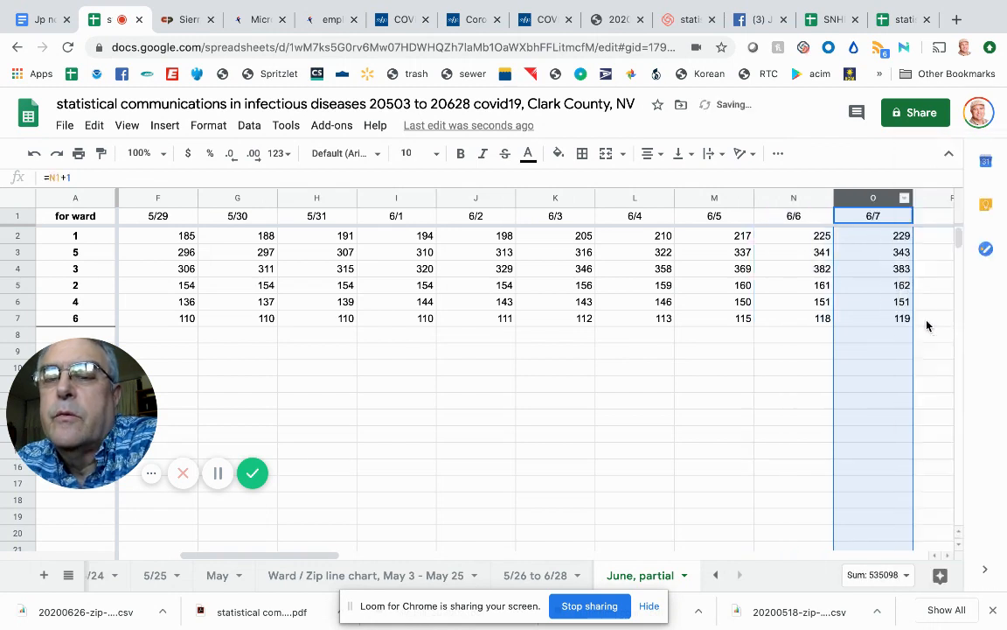
# Delete the unlabelled zip code columns that follow the 6/7, 6/8 and 6/9 counts
pyautogui.press('Right')
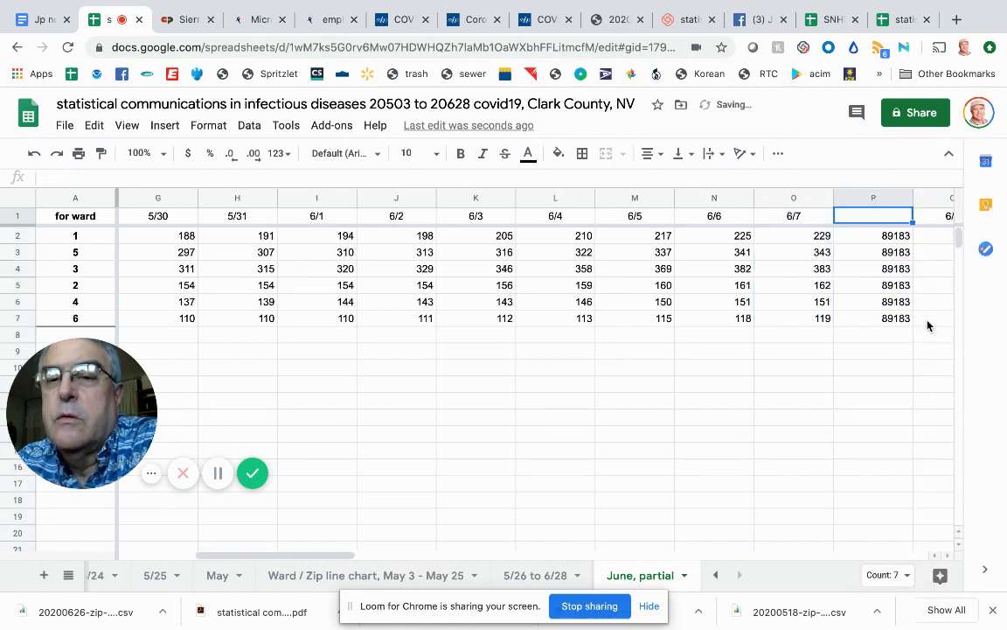
pyautogui.press('Right')
pyautogui.press('Right')
pyautogui.press('Right')
pyautogui.press('Right')
pyautogui.press('Right')
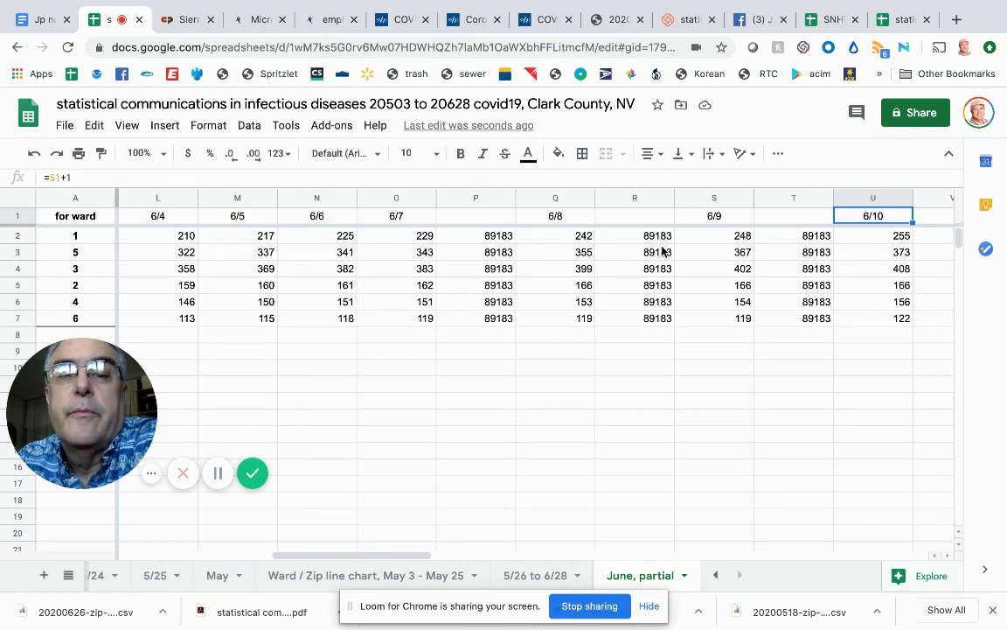
pyautogui.click(497, 199)
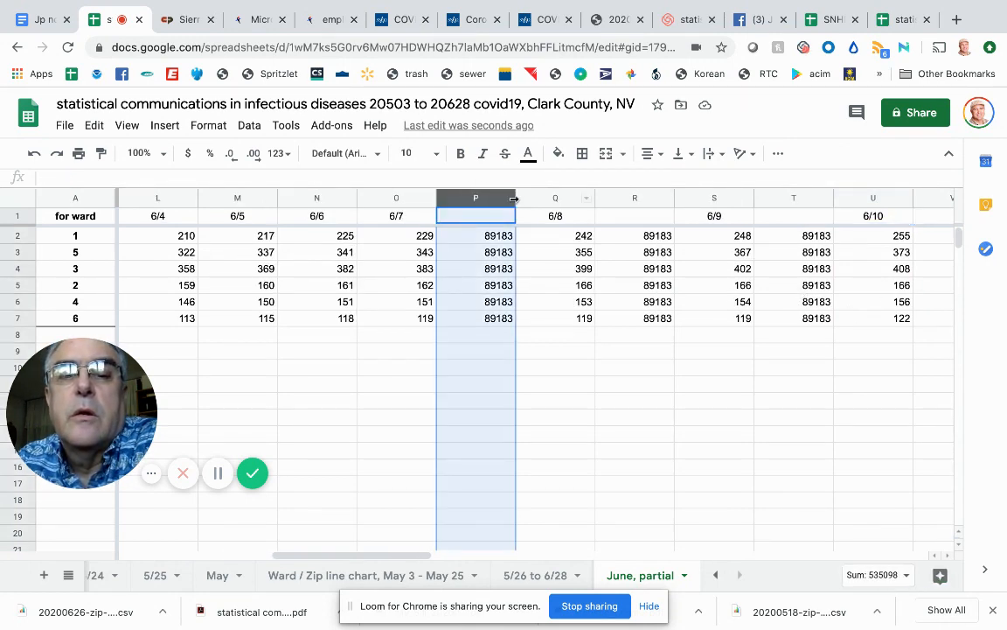
pyautogui.rightClick(503, 199)
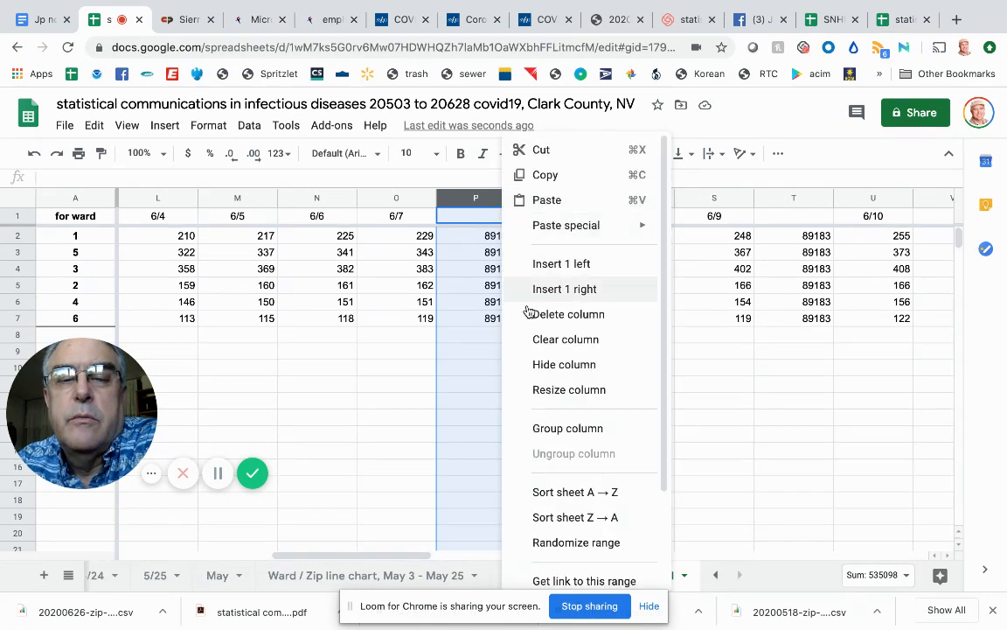
pyautogui.click(532, 314)
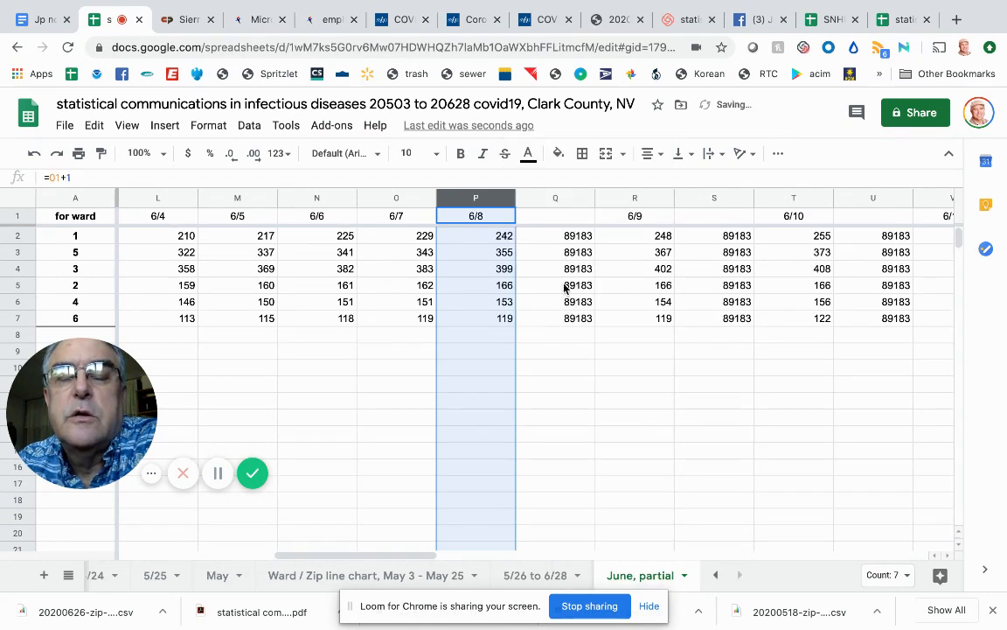
pyautogui.click(587, 200)
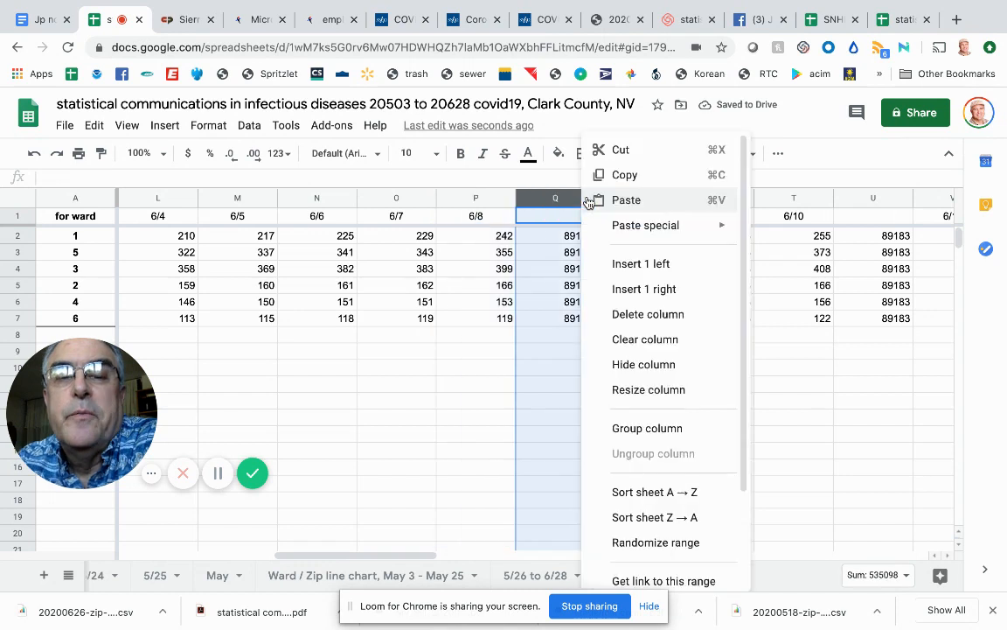
pyautogui.click(612, 317)
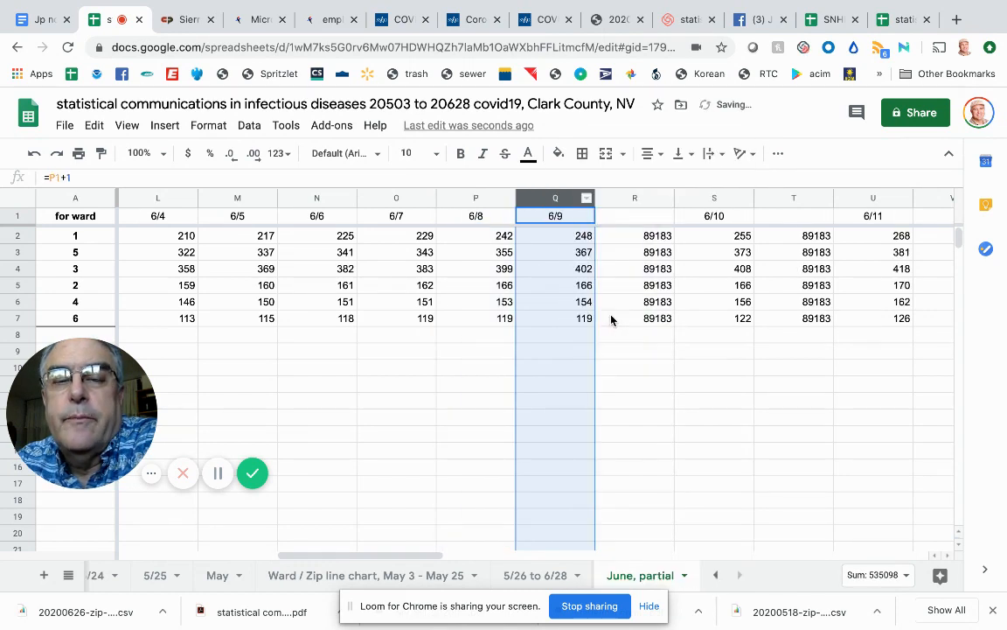
pyautogui.click(663, 200)
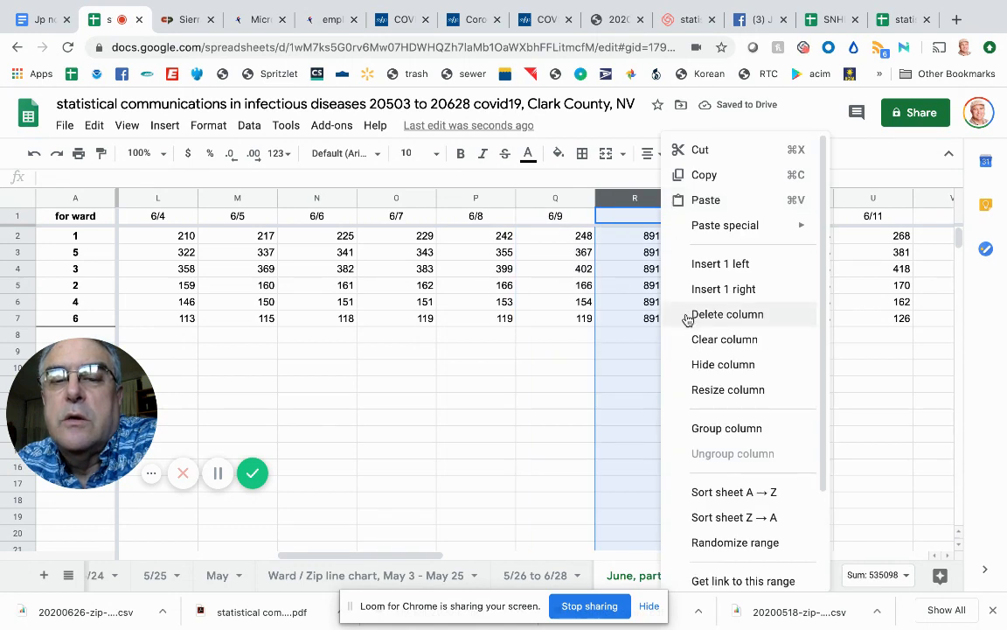
pyautogui.click(693, 316)
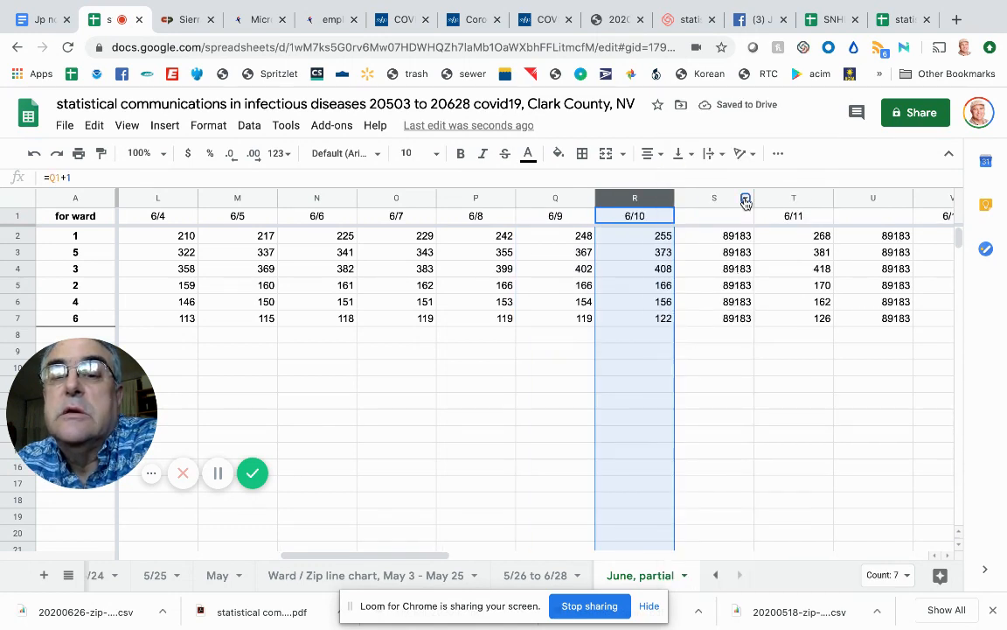
# Delete the unlabelled zip code columns that follow the 6/10, 6/11 and 6/12 counts
pyautogui.click(746, 203)
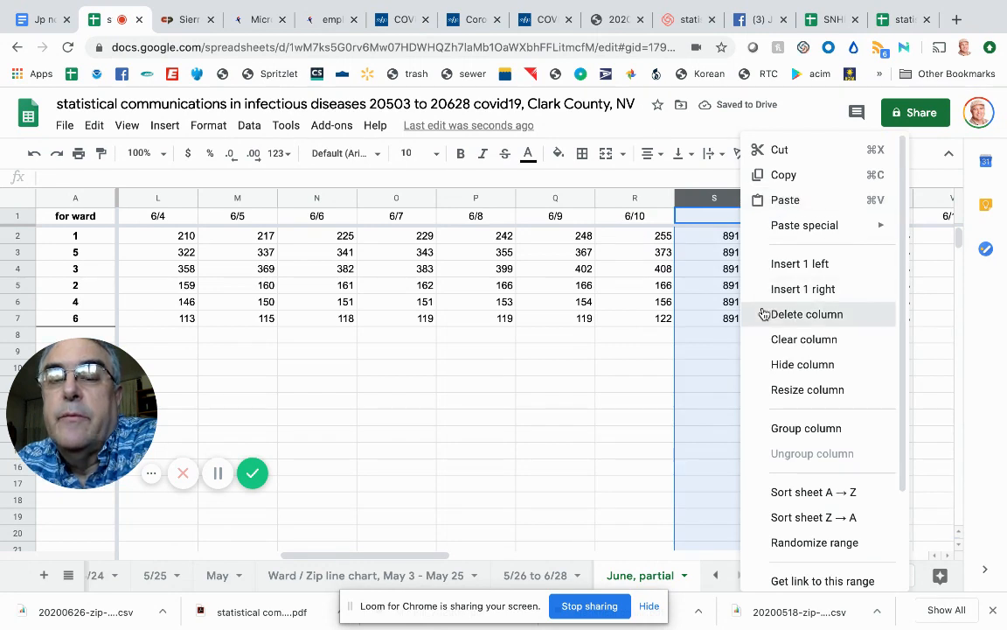
pyautogui.click(764, 314)
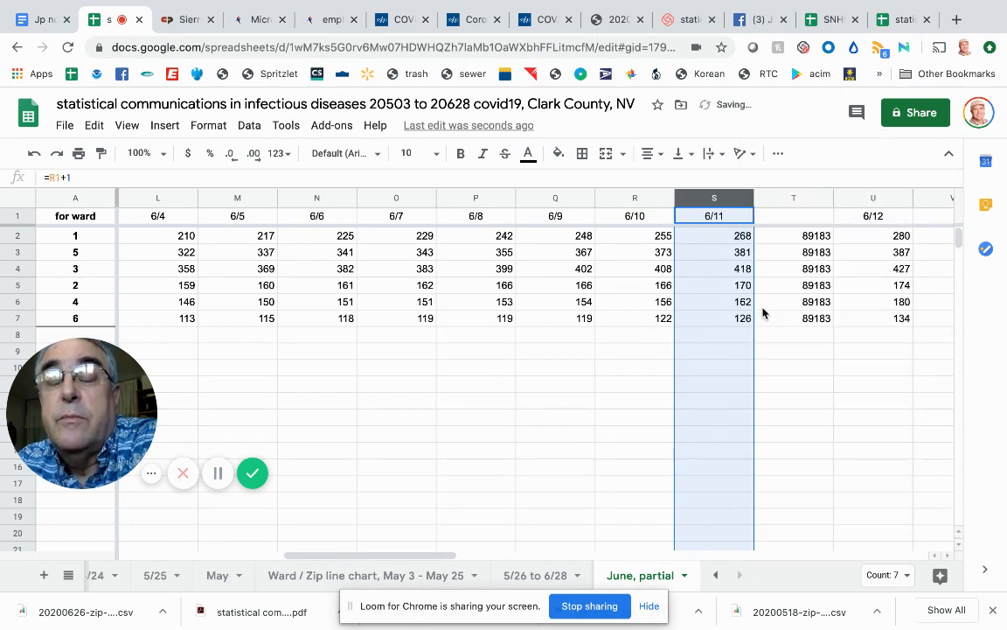
pyautogui.click(823, 202)
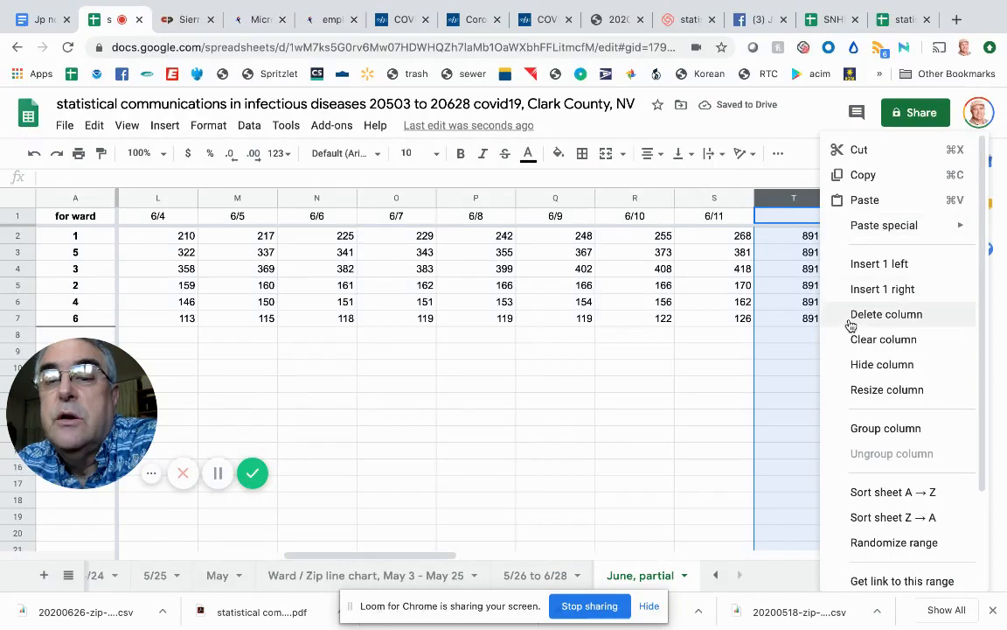
pyautogui.click(850, 315)
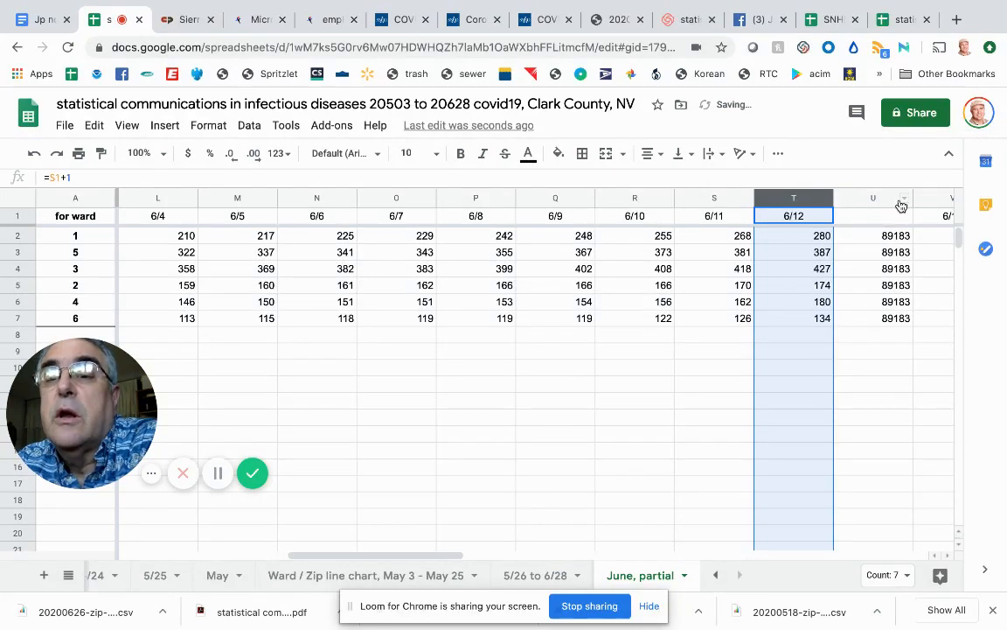
pyautogui.click(903, 200)
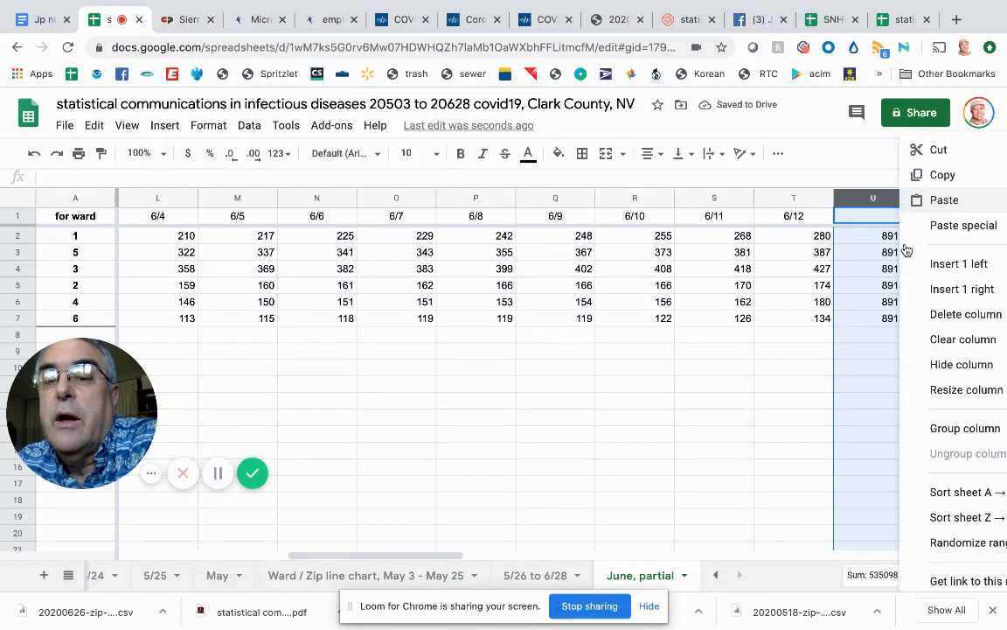
pyautogui.click(924, 315)
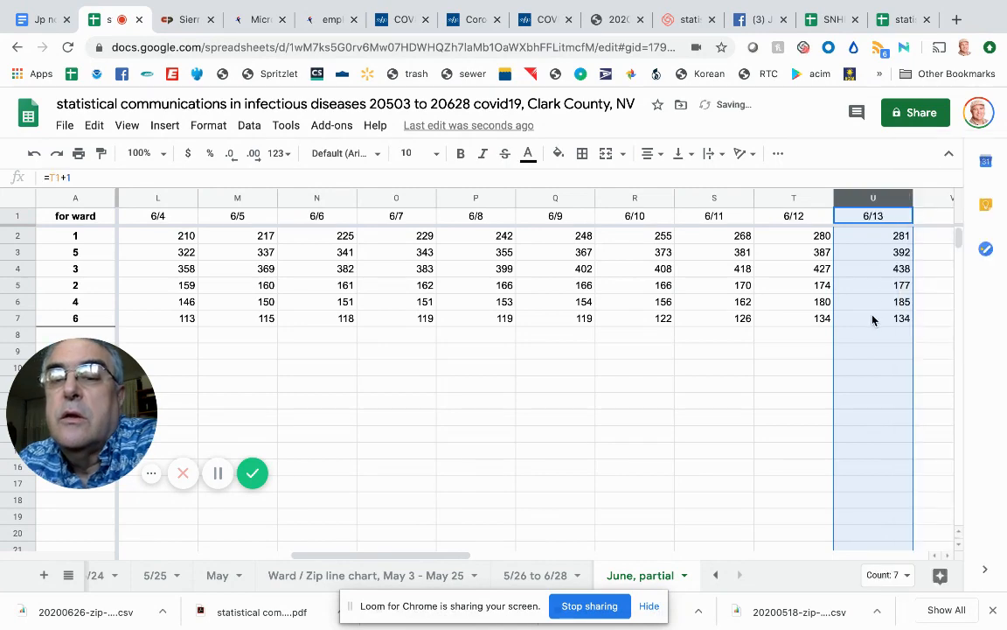
# Delete the unlabelled zip code columns that follow the 6/13 and 6/14 counts
pyautogui.press('Right')
pyautogui.press('Right')
pyautogui.press('Right')
pyautogui.press('Right')
pyautogui.press('Right')
pyautogui.press('Right')
pyautogui.press('Right')
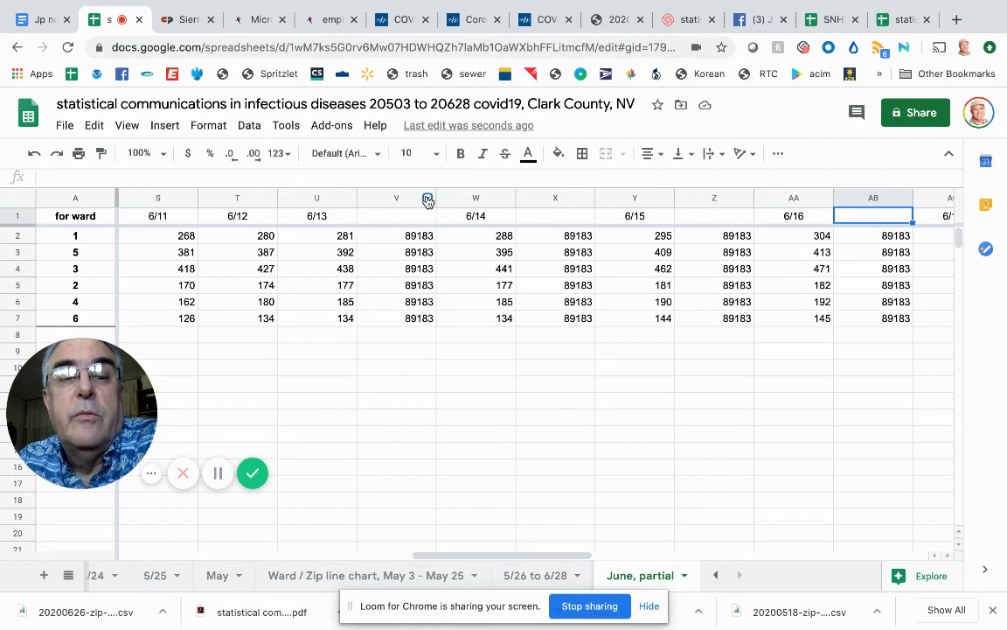
pyautogui.click(428, 200)
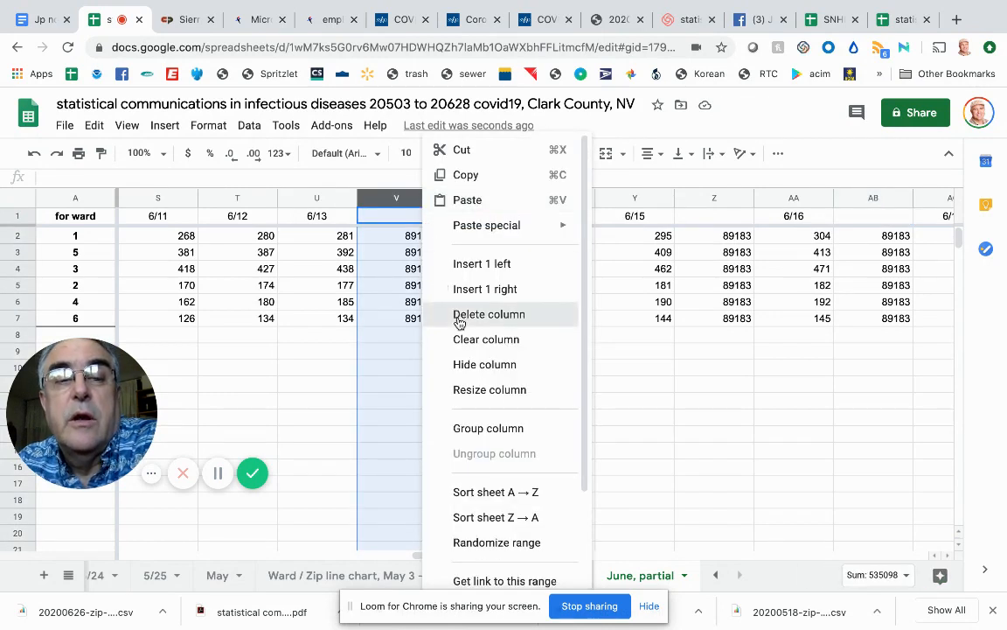
pyautogui.click(458, 317)
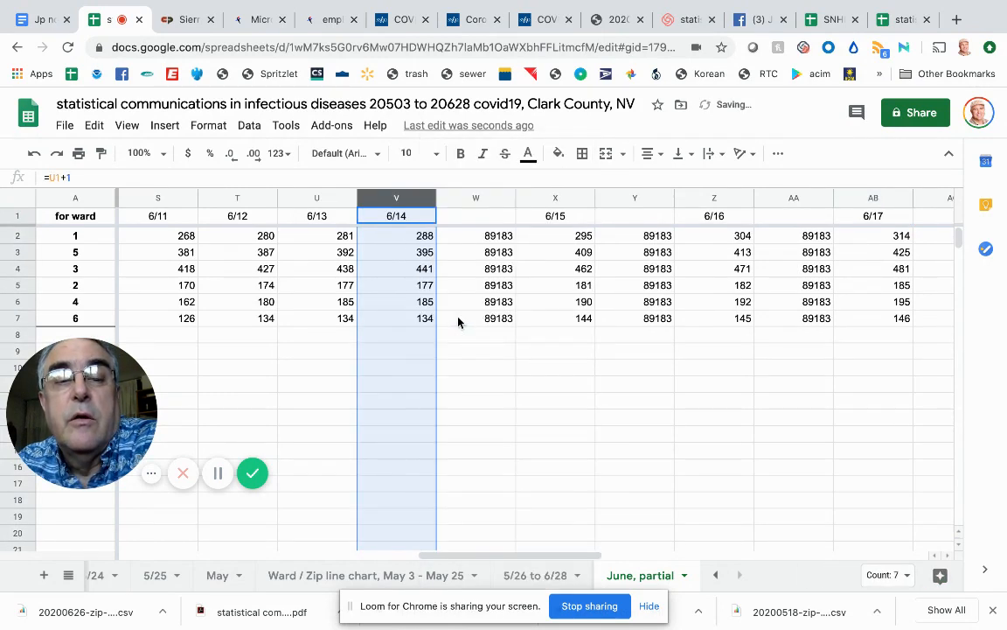
pyautogui.click(507, 201)
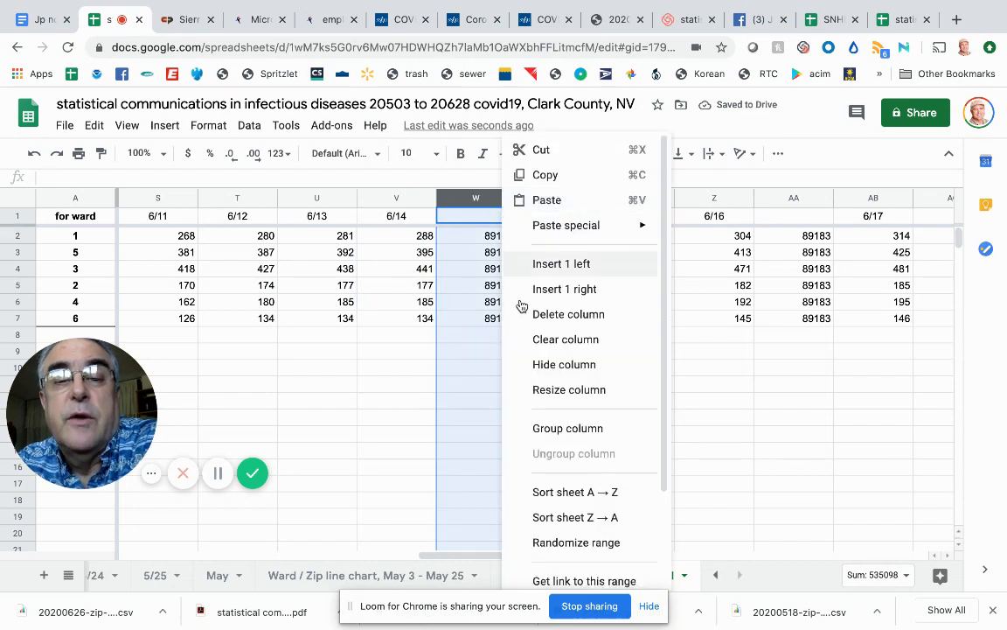
pyautogui.click(568, 314)
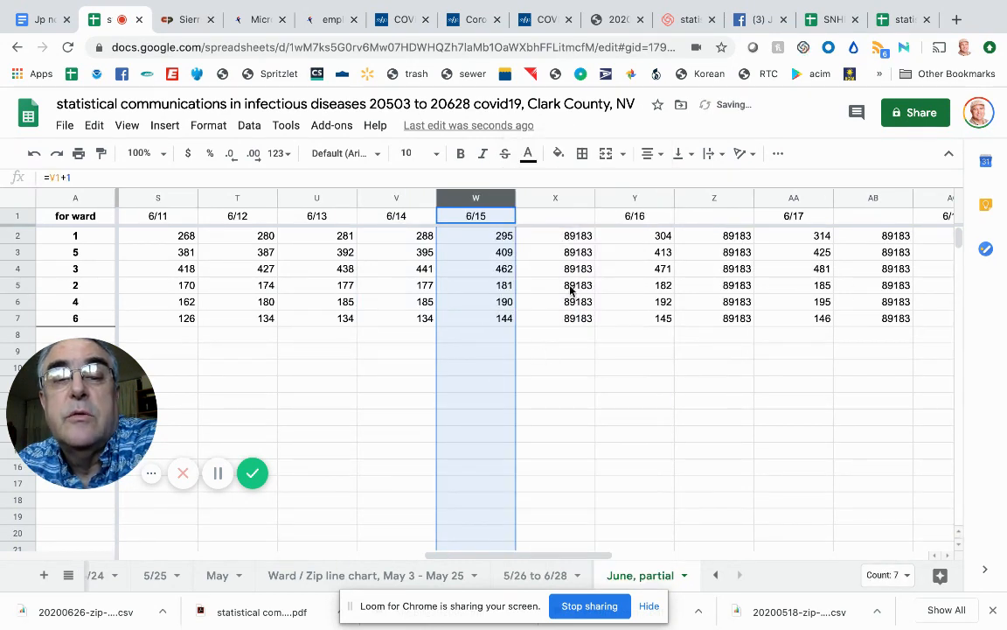
# Delete the unlabelled zip code columns that follow the 6/15, 6/16 and 6/17 counts
pyautogui.rightClick(584, 198)
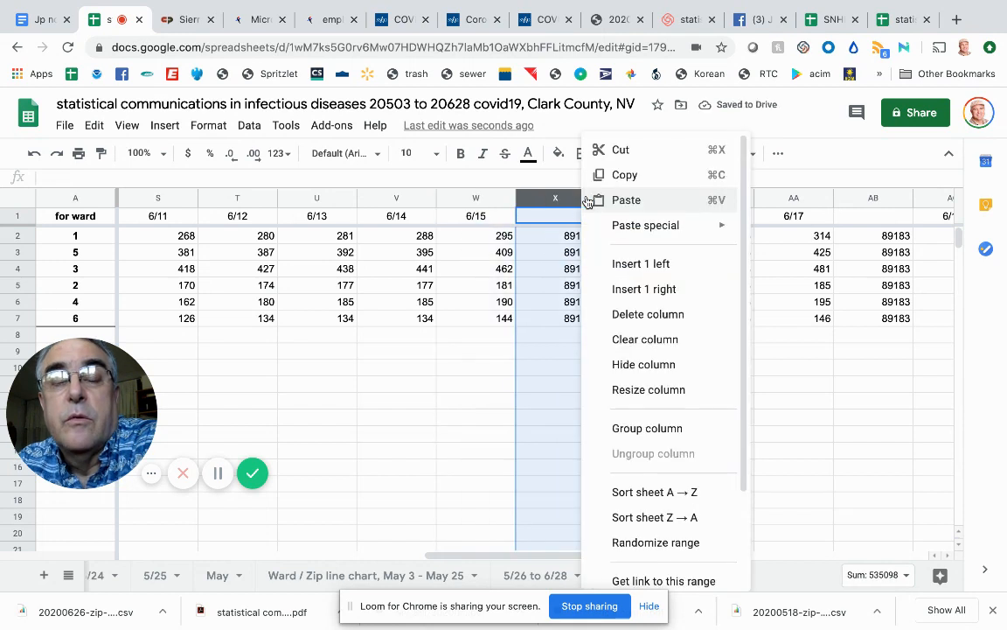
pyautogui.click(602, 314)
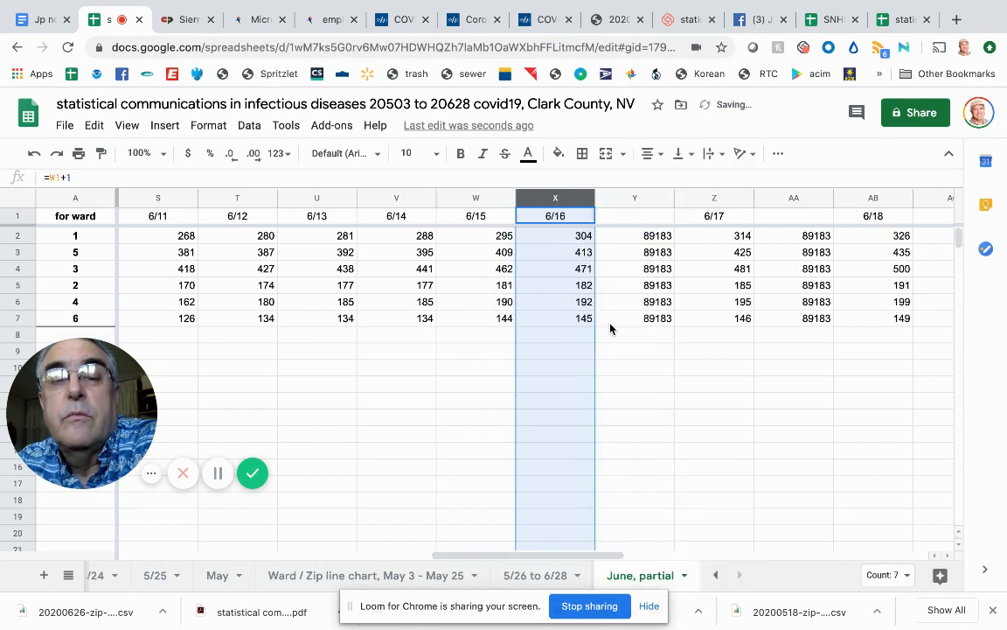
pyautogui.rightClick(664, 200)
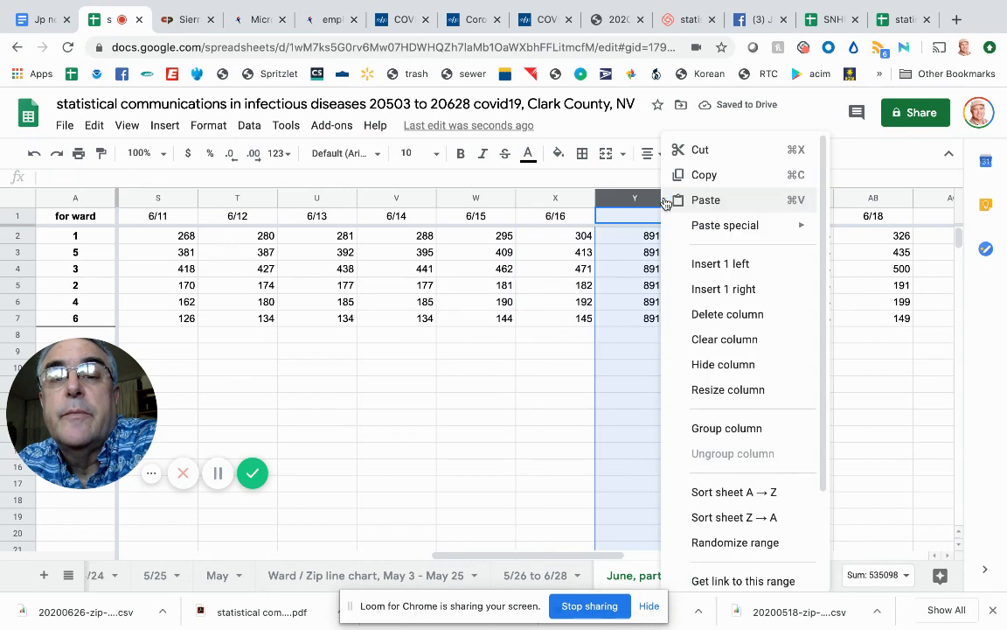
pyautogui.click(678, 313)
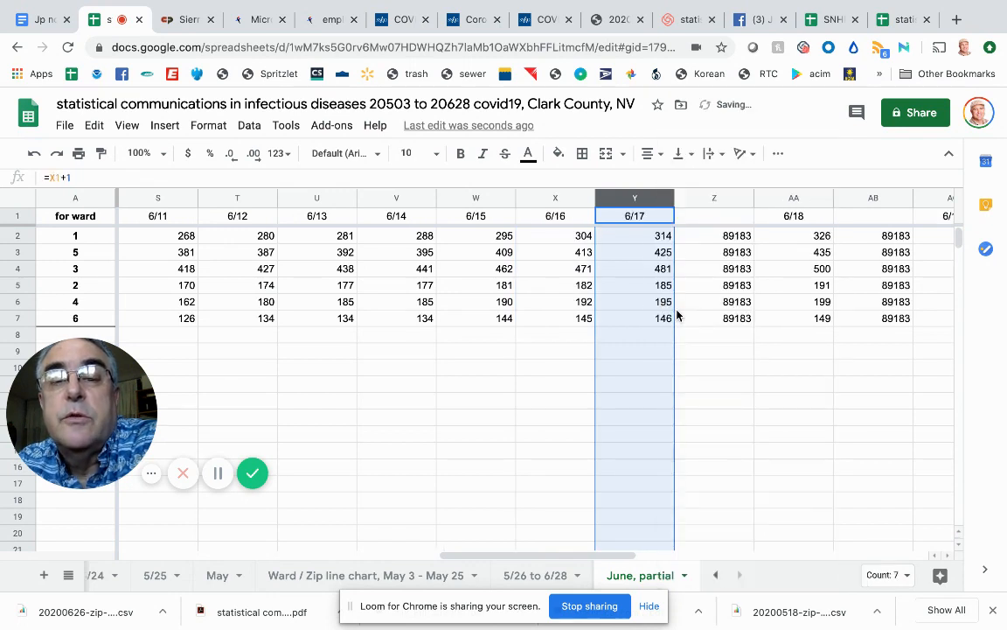
pyautogui.click(745, 201)
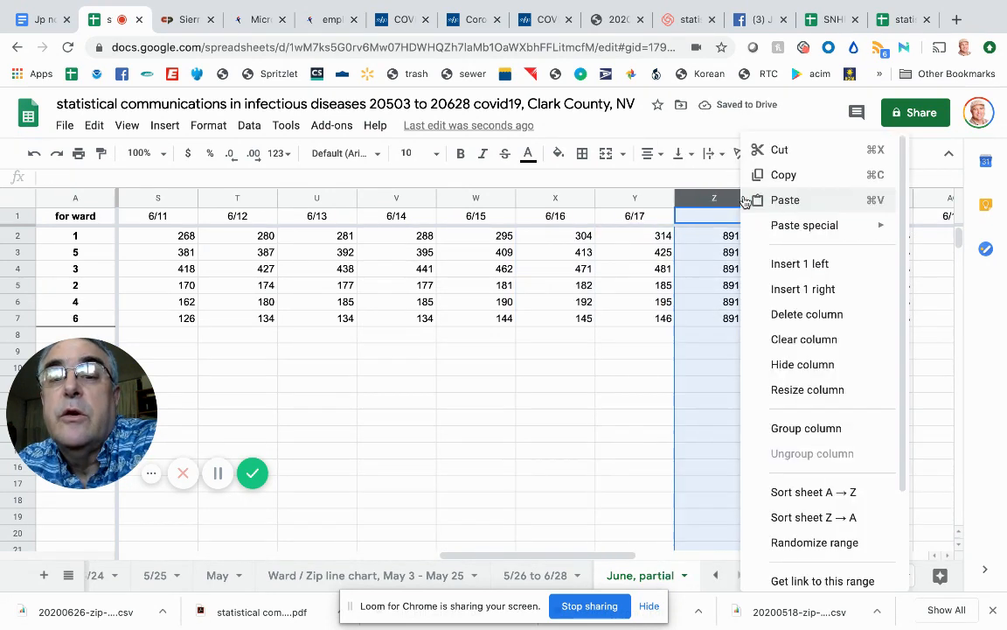
pyautogui.click(768, 317)
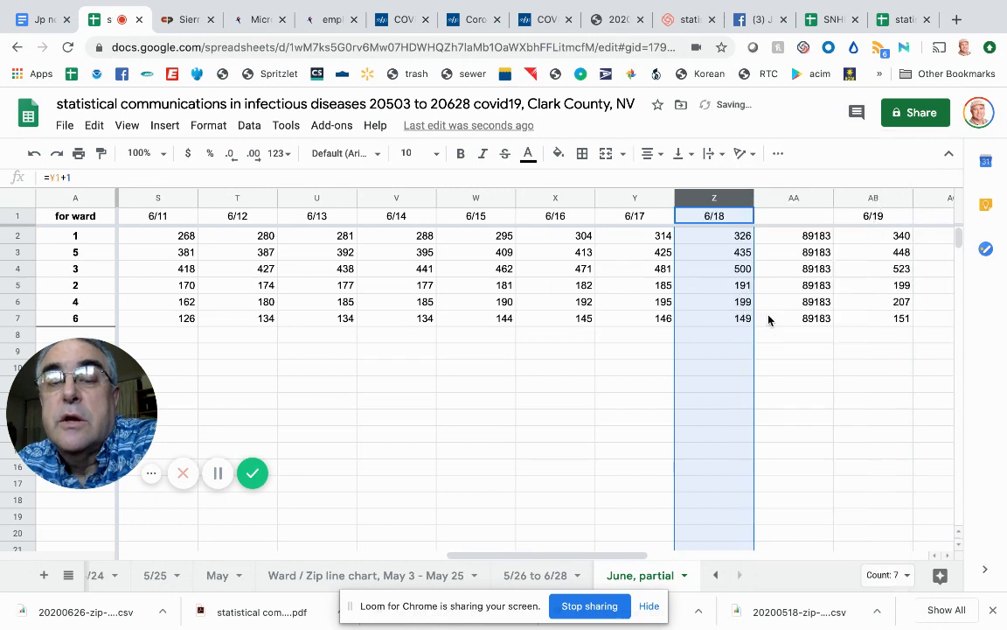
# Delete the unlabelled zip code columns that follow the 6/18, 6/19 and 6/20 counts
pyautogui.click(826, 203)
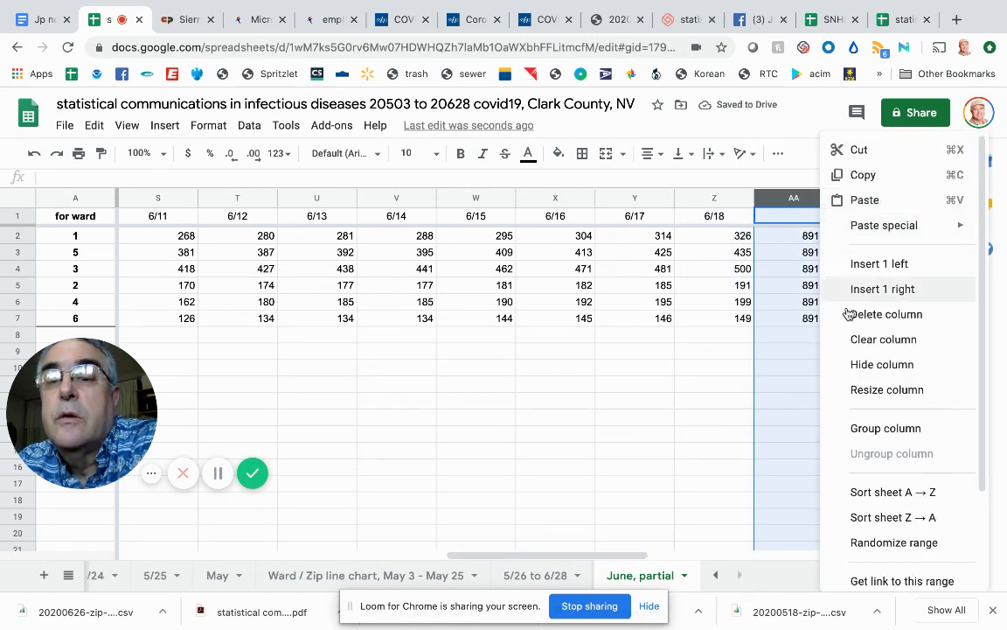
pyautogui.click(848, 315)
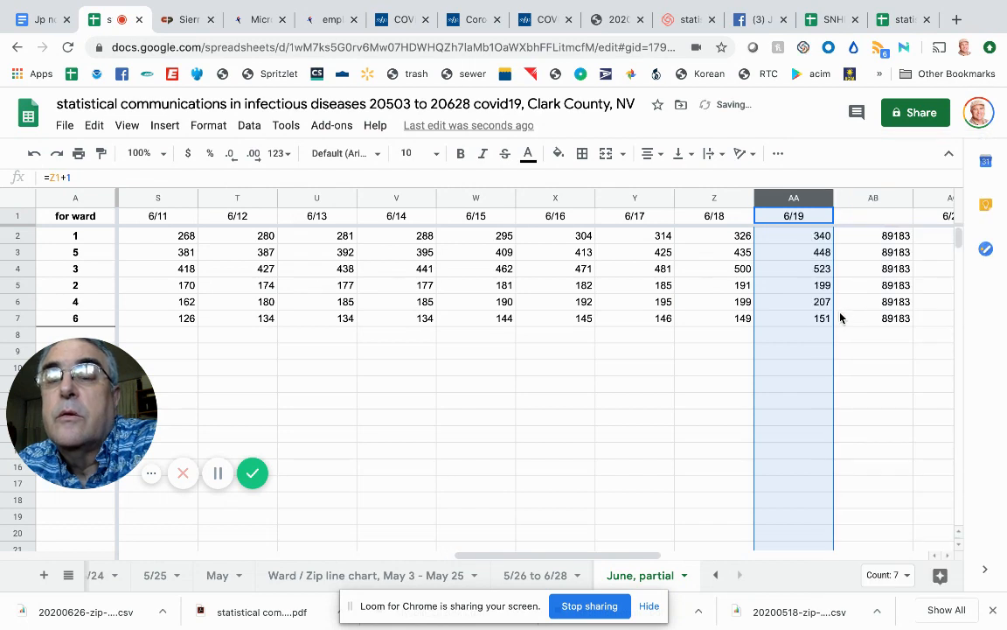
pyautogui.click(905, 201)
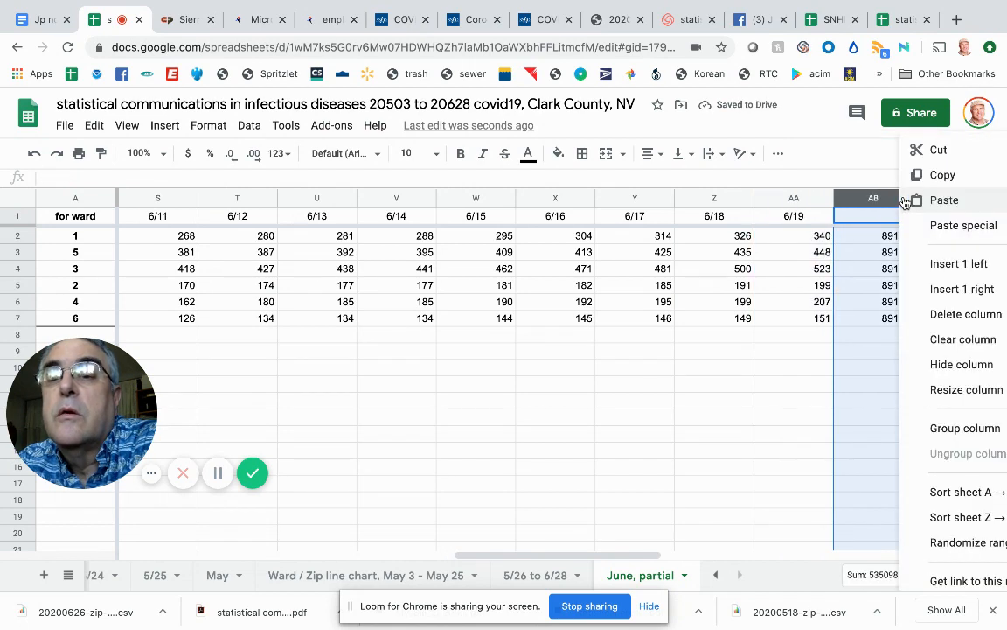
pyautogui.click(920, 314)
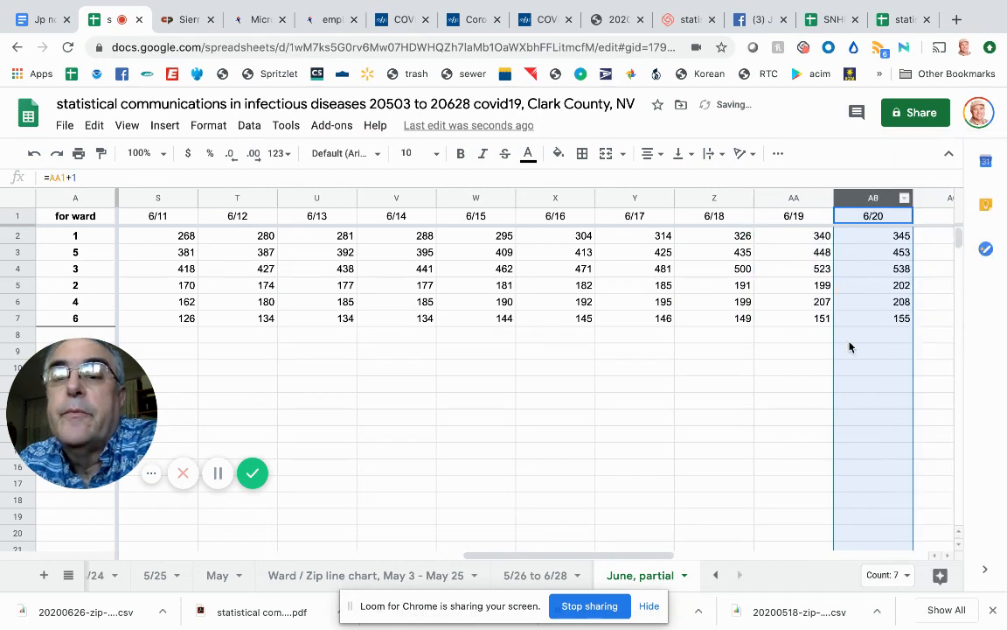
pyautogui.hscroll(10, 850, 347)
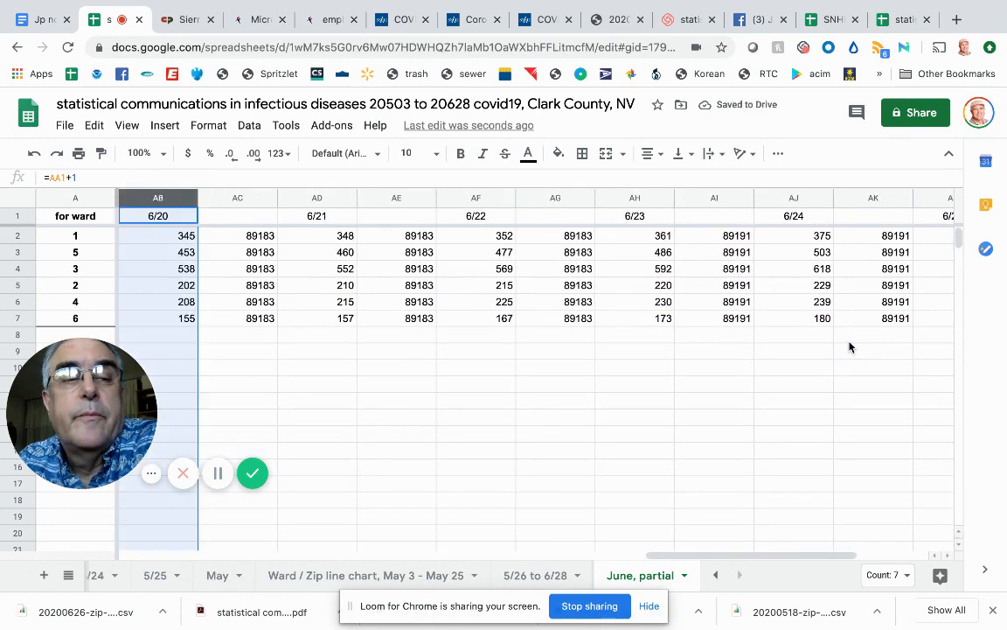
pyautogui.hscroll(-2, 849, 347)
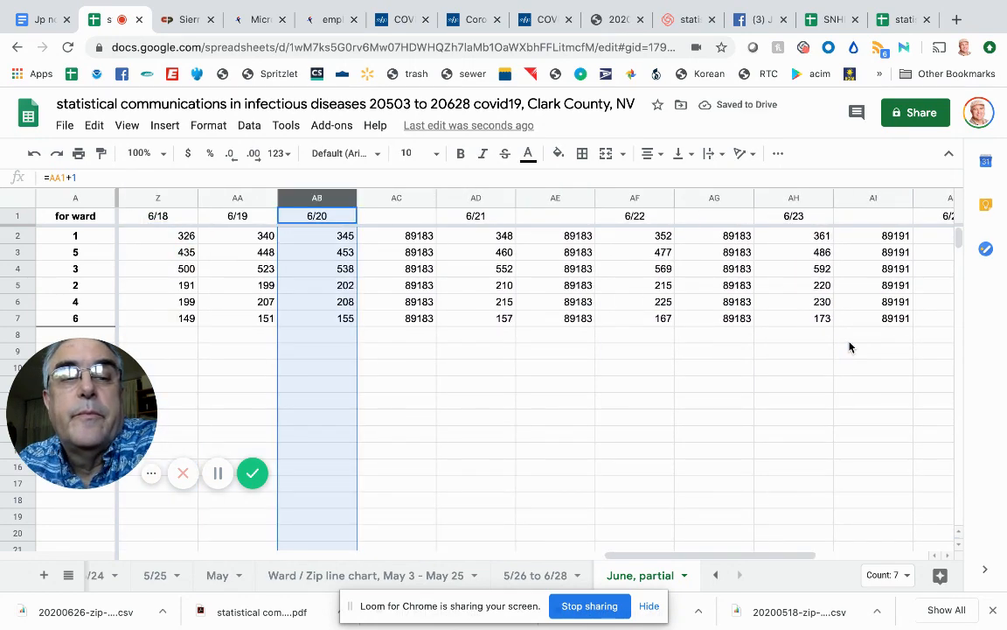
pyautogui.click(428, 200)
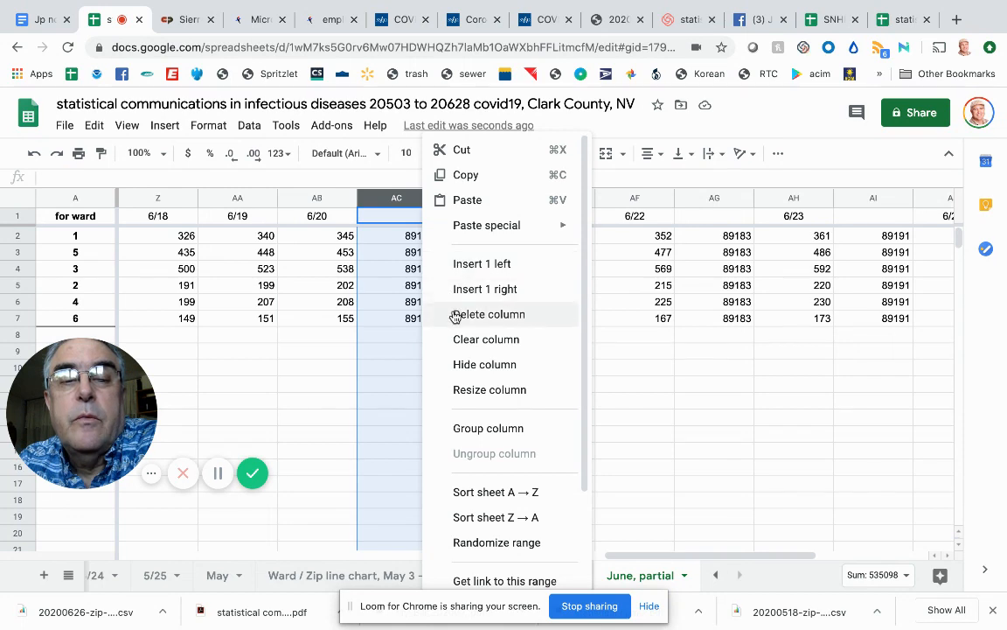
pyautogui.click(455, 315)
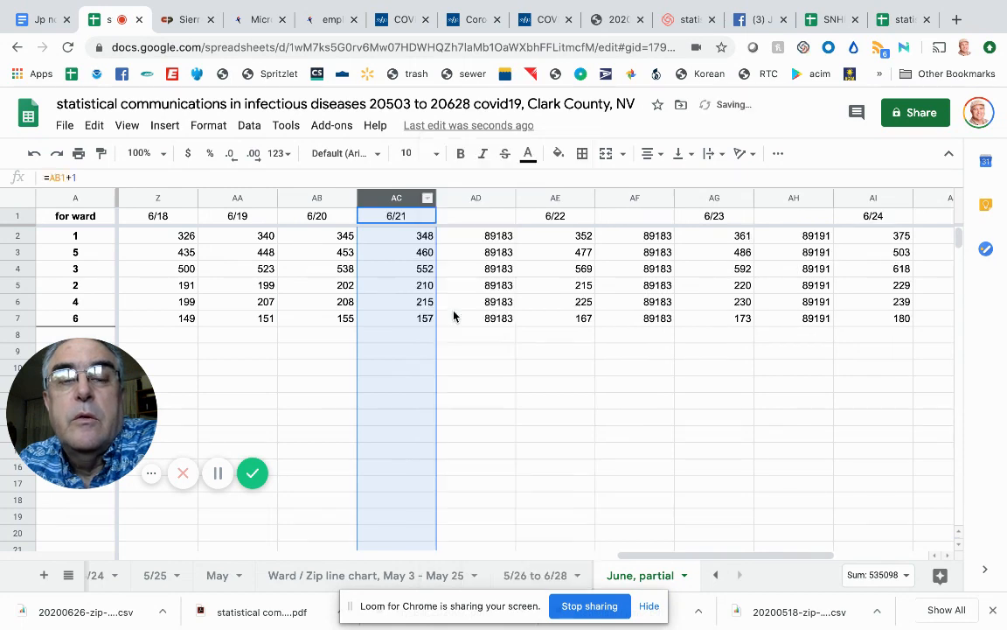
# Delete the unlabelled zip code columns that follow the 6/21, 6/22 and 6/23 counts
pyautogui.click(507, 201)
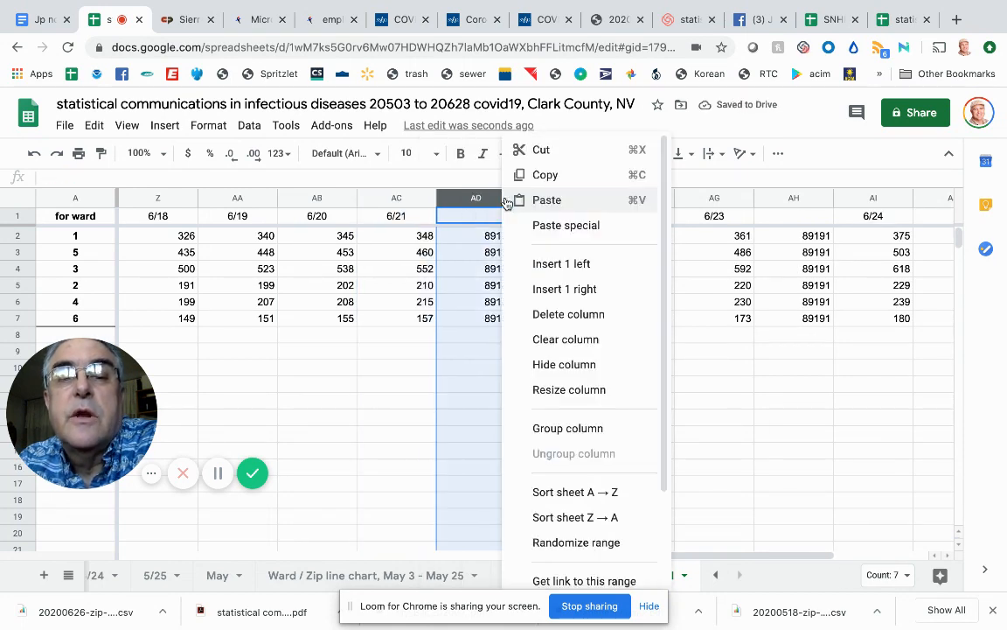
pyautogui.click(528, 319)
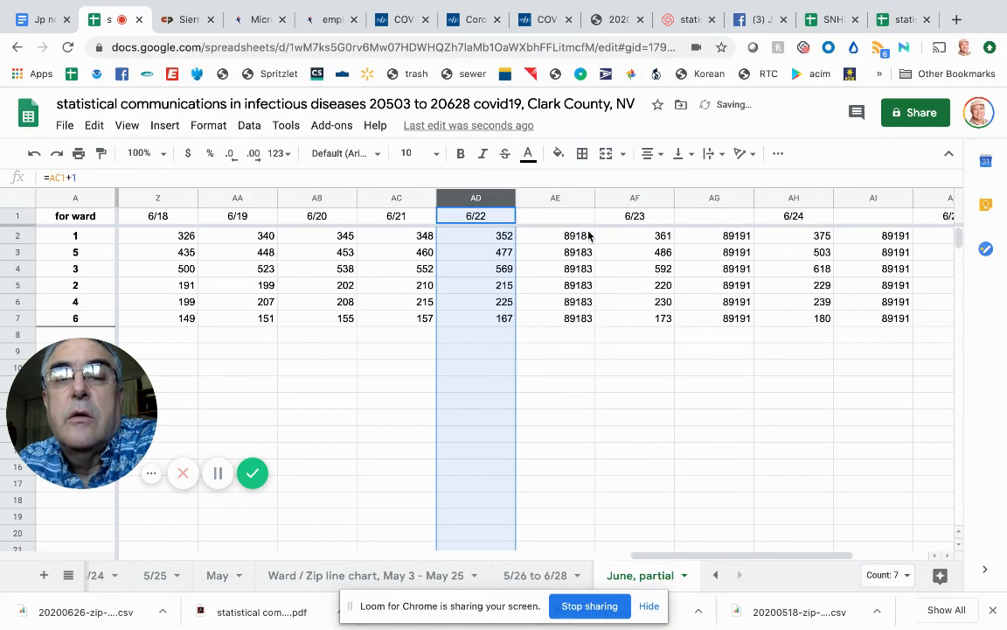
pyautogui.click(585, 199)
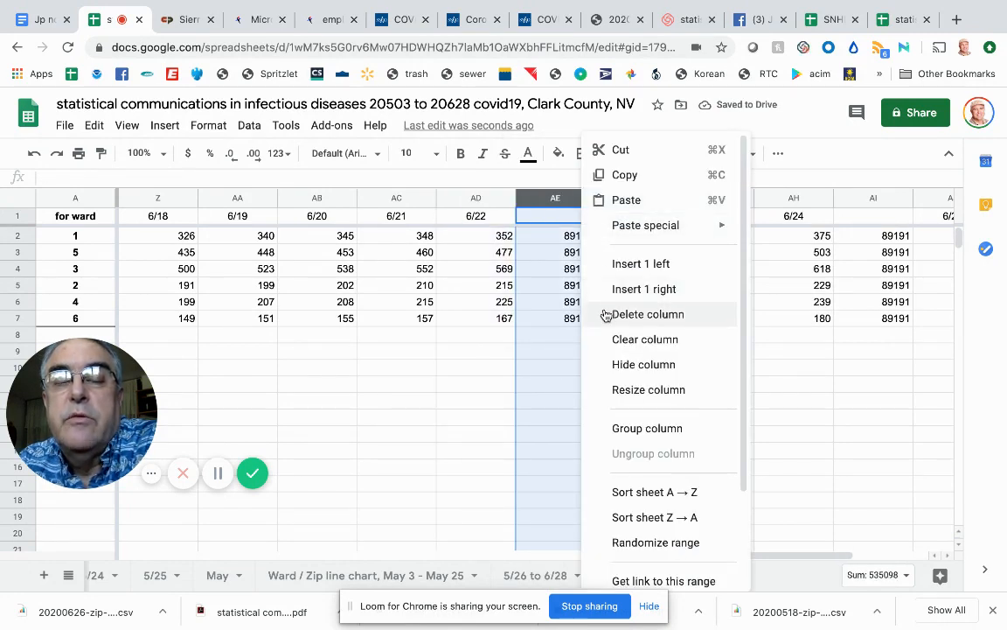
pyautogui.click(606, 315)
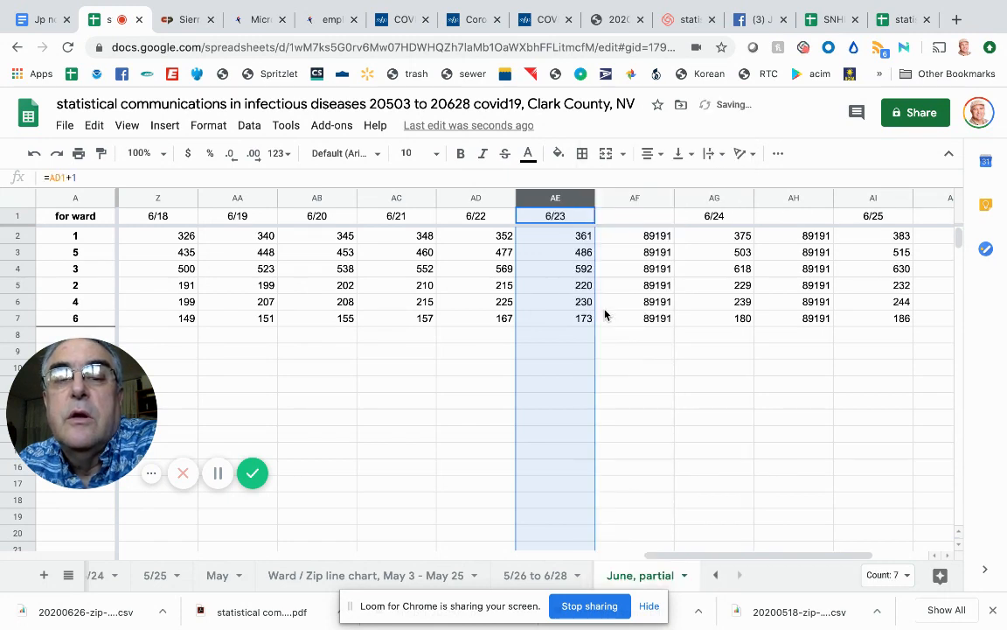
pyautogui.click(665, 199)
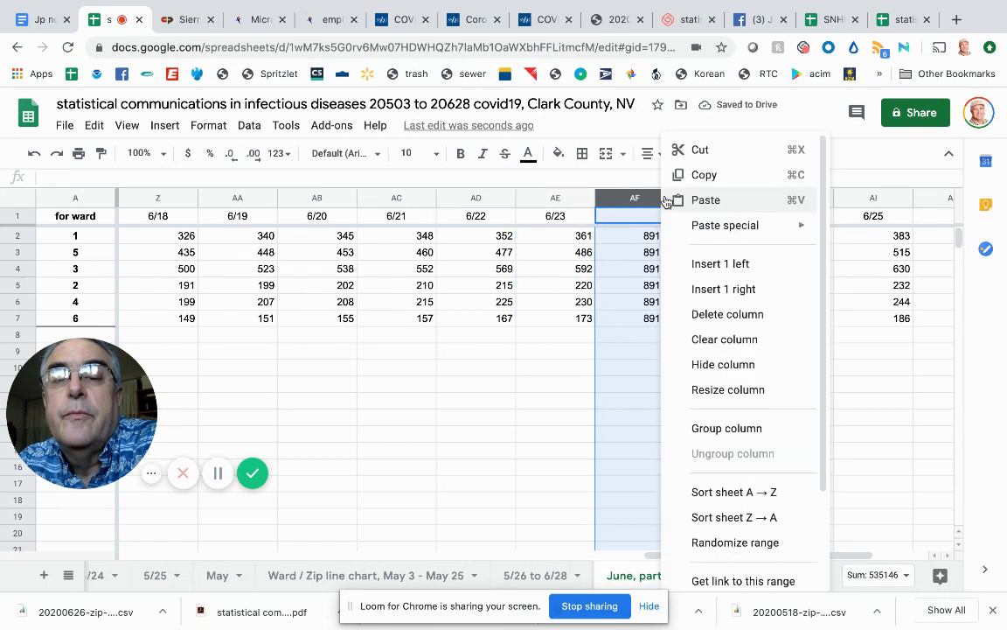
pyautogui.click(726, 315)
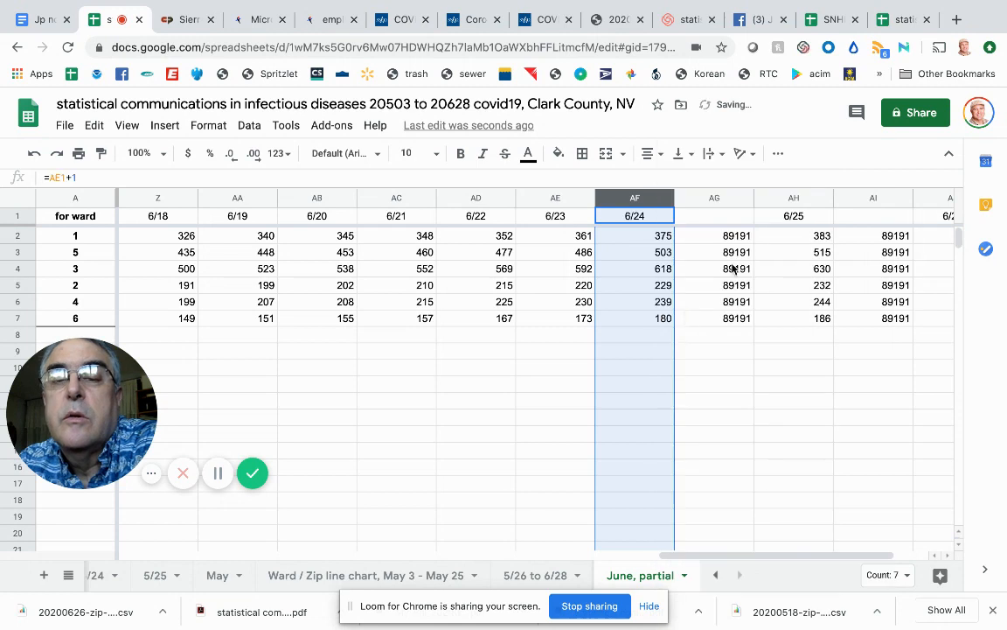
# Delete the unlabelled zip code columns that follow the 6/24 and 6/25 counts
pyautogui.click(746, 203)
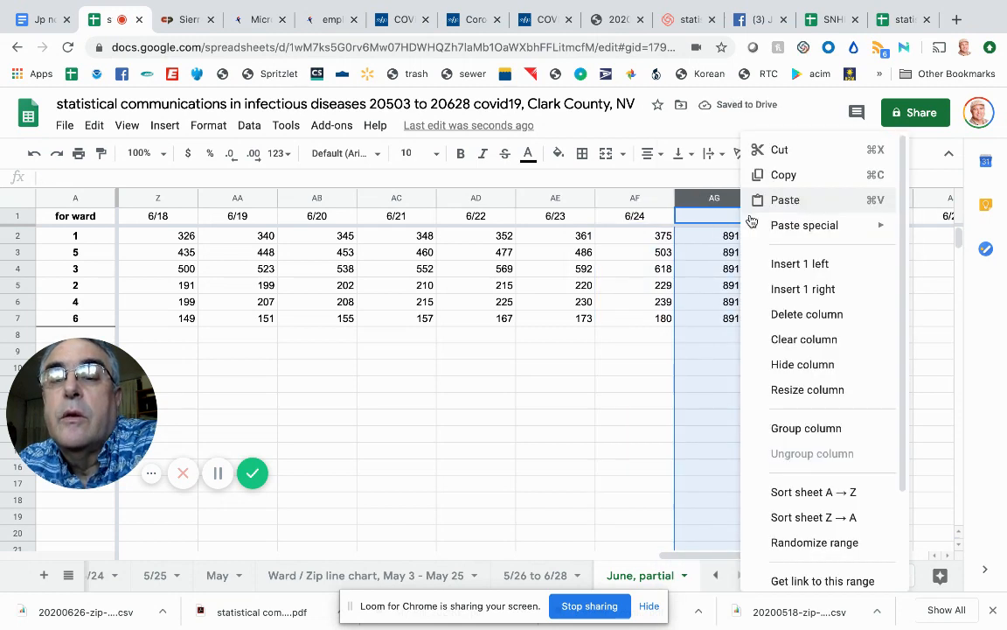
pyautogui.click(763, 316)
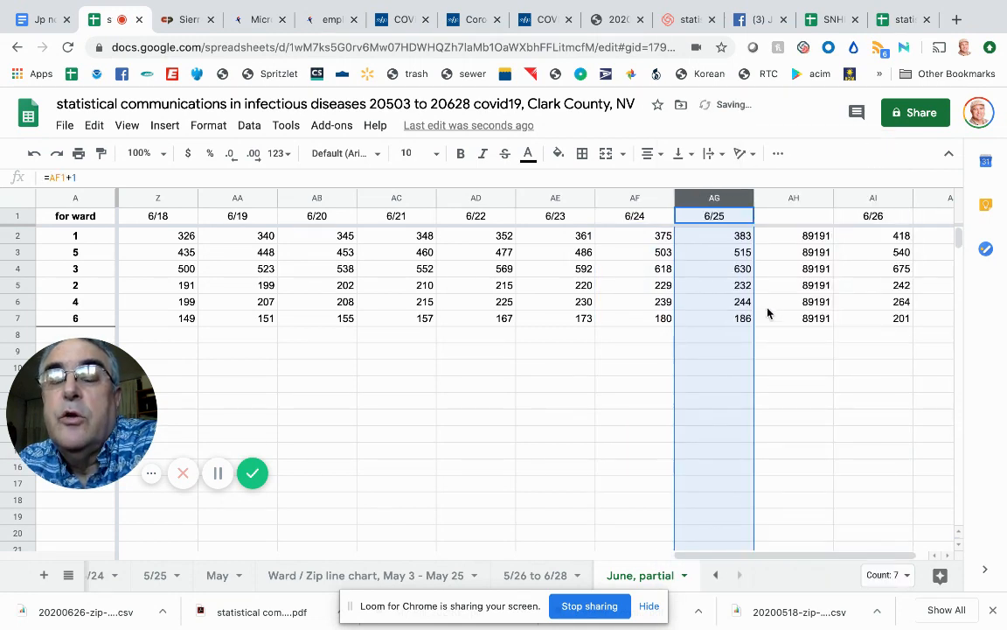
pyautogui.click(825, 201)
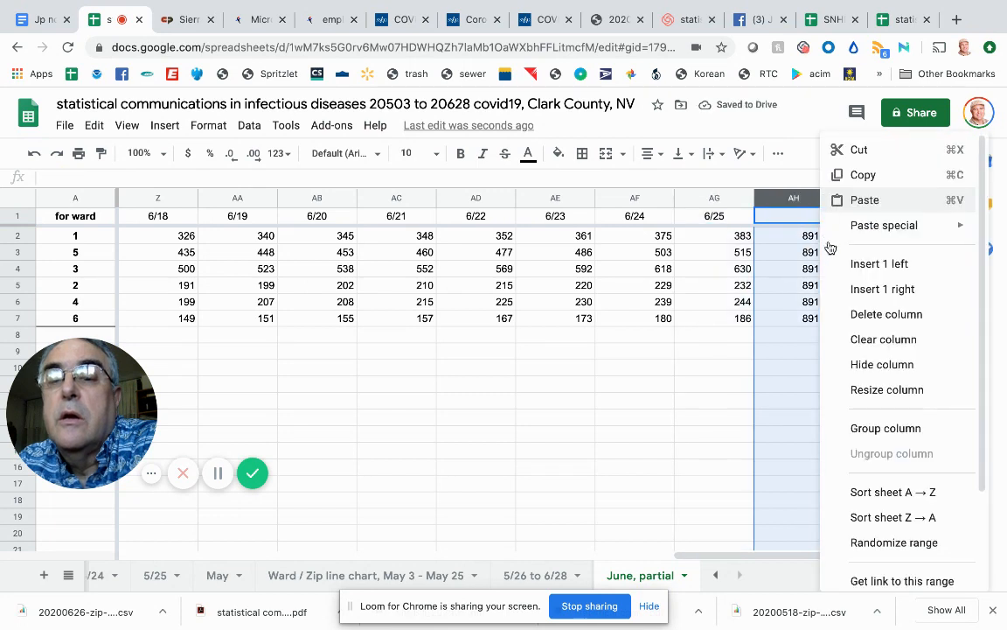
pyautogui.click(841, 314)
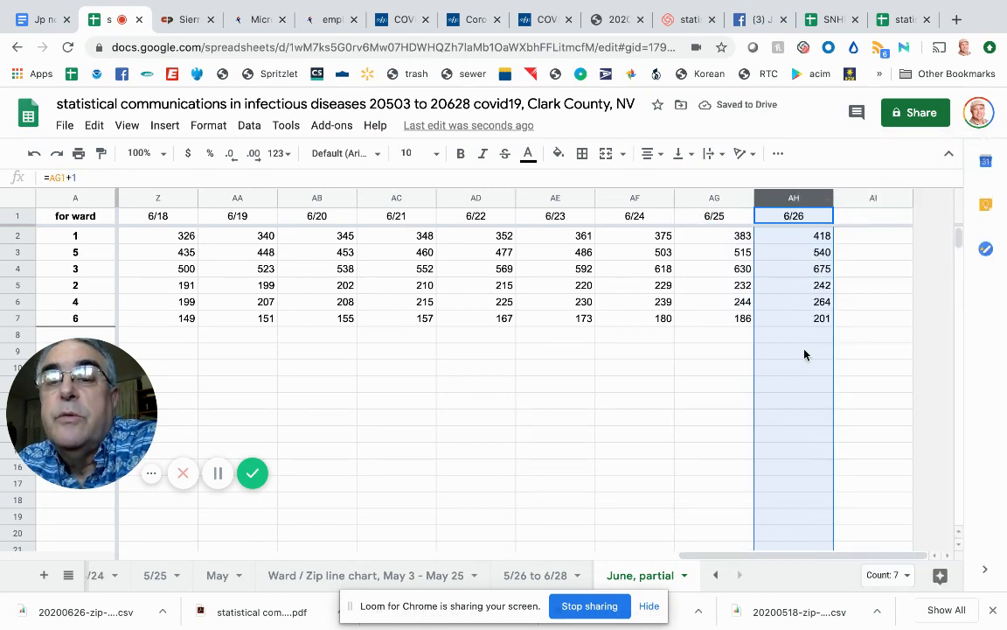
# Insert a line chart from the zip codes and daily counts in B1:AH7 and move it to its own sheet
pyautogui.click(786, 322)
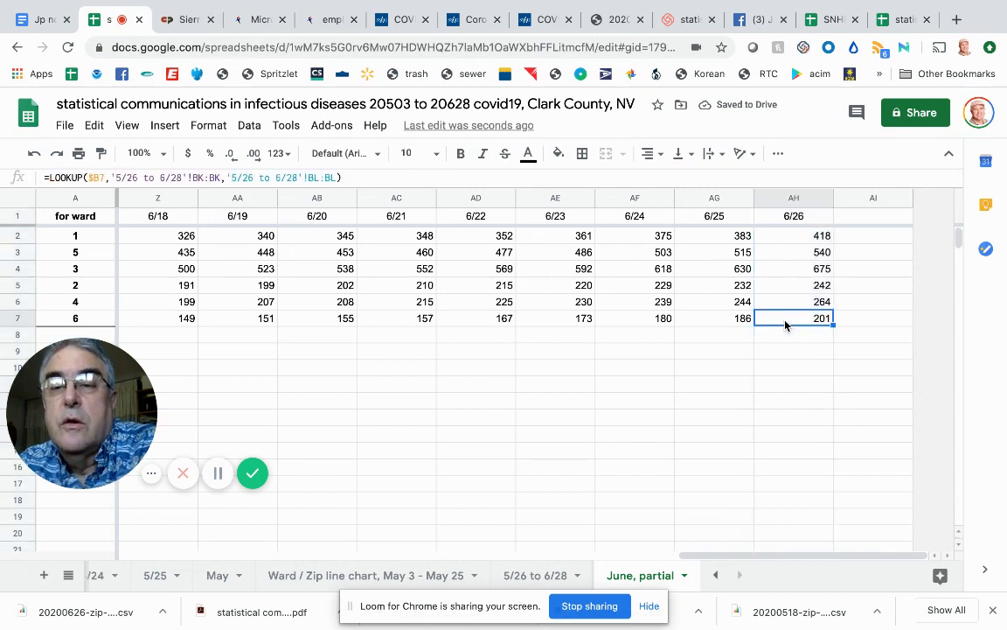
pyautogui.hscroll(-15, 785, 325)
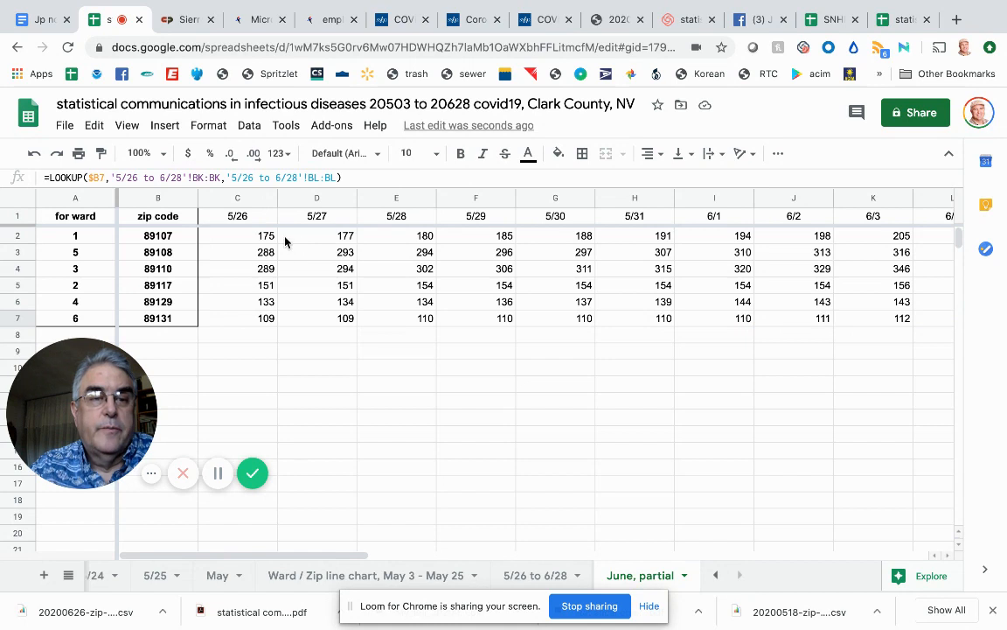
pyautogui.keyDown('shift'); pyautogui.click(169, 225); pyautogui.keyUp('shift')
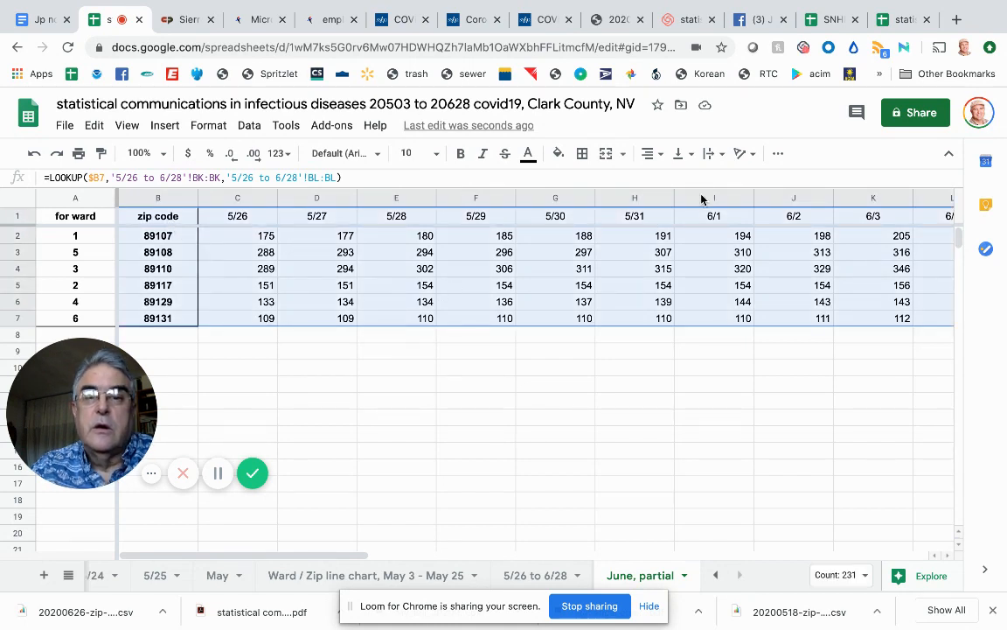
pyautogui.click(776, 153)
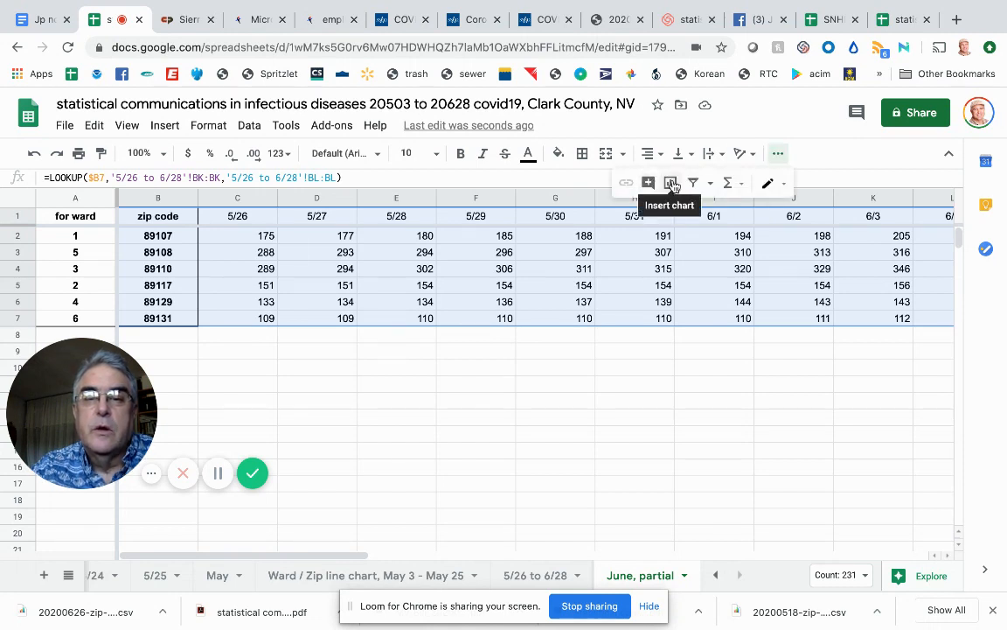
pyautogui.click(670, 183)
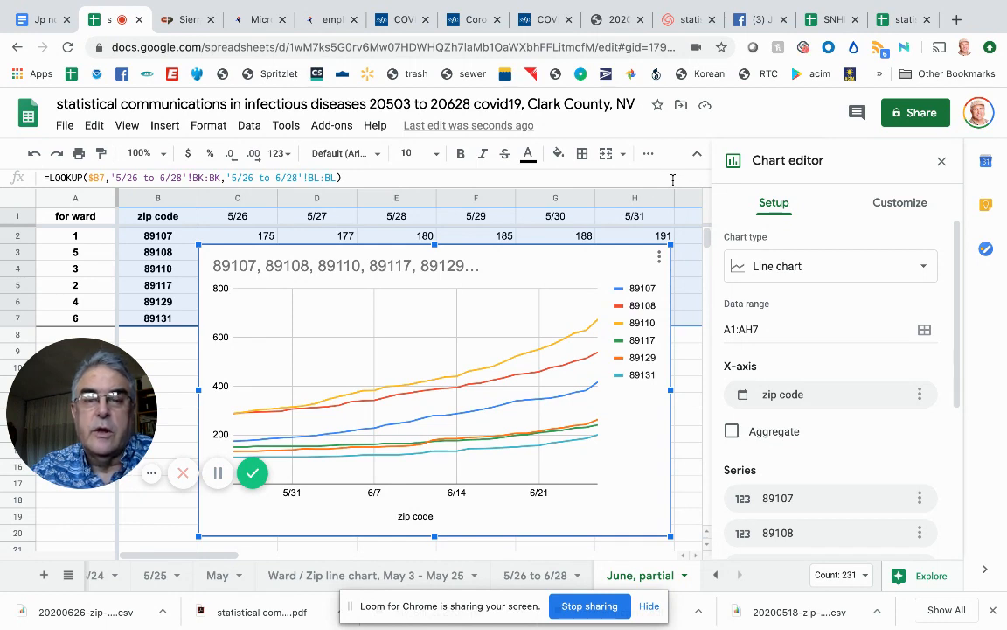
pyautogui.click(661, 257)
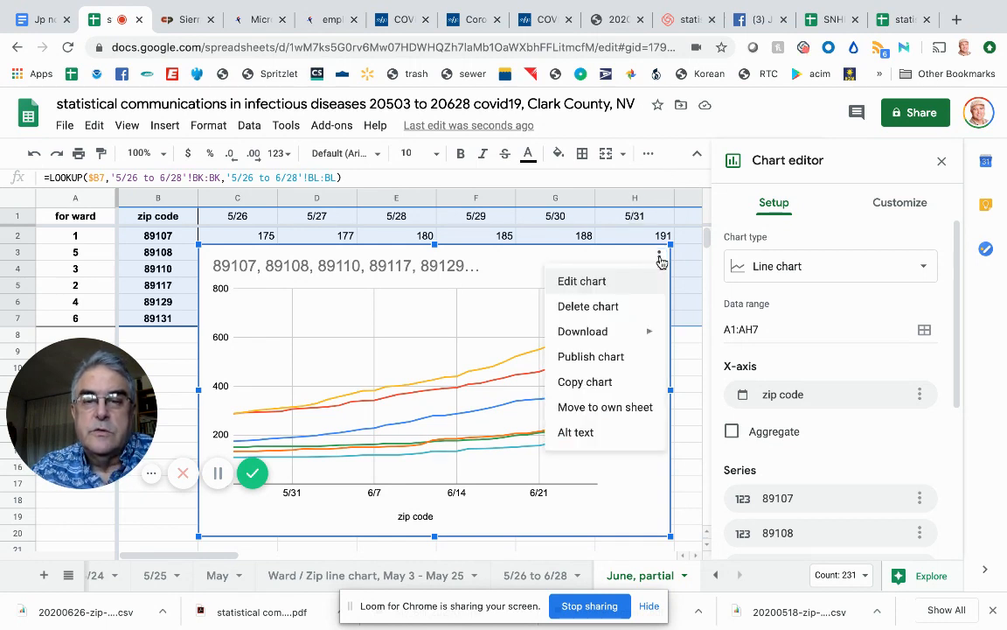
pyautogui.click(628, 408)
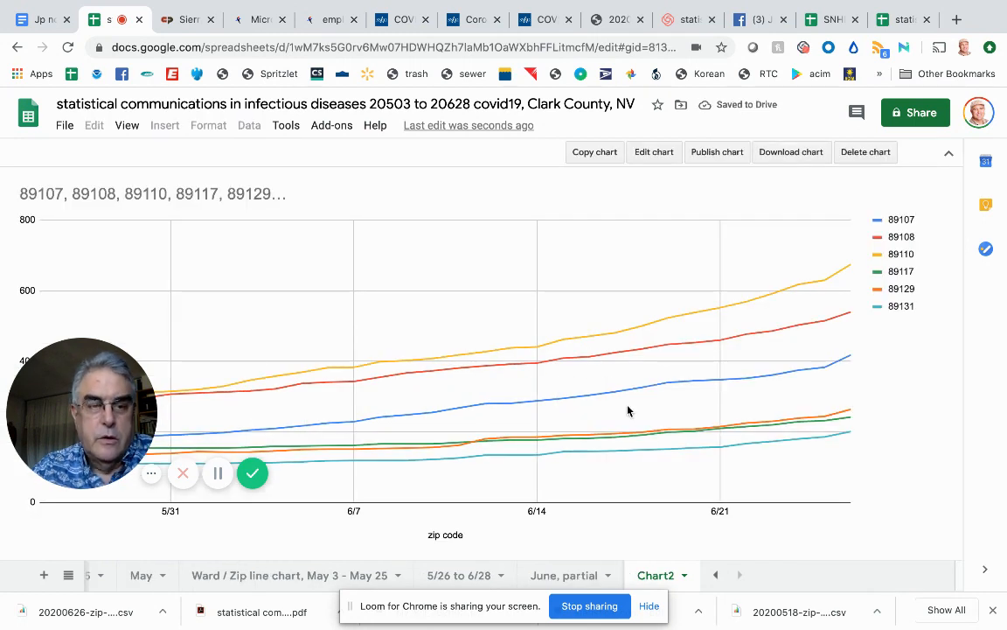
# Copy the title "SNHD COVID19 case counts for major zip codes in Las Vegas Wards" from the May 3 - May 25 chart into the new chart's title
pyautogui.click(284, 575)
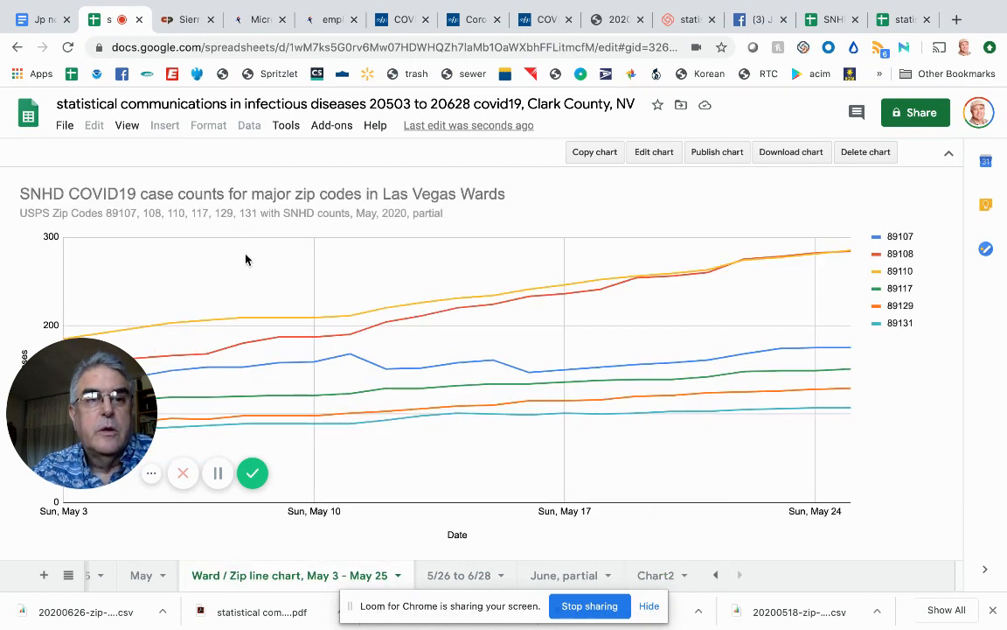
pyautogui.doubleClick(233, 191)
pyautogui.hotkey('ctrl', 'c')
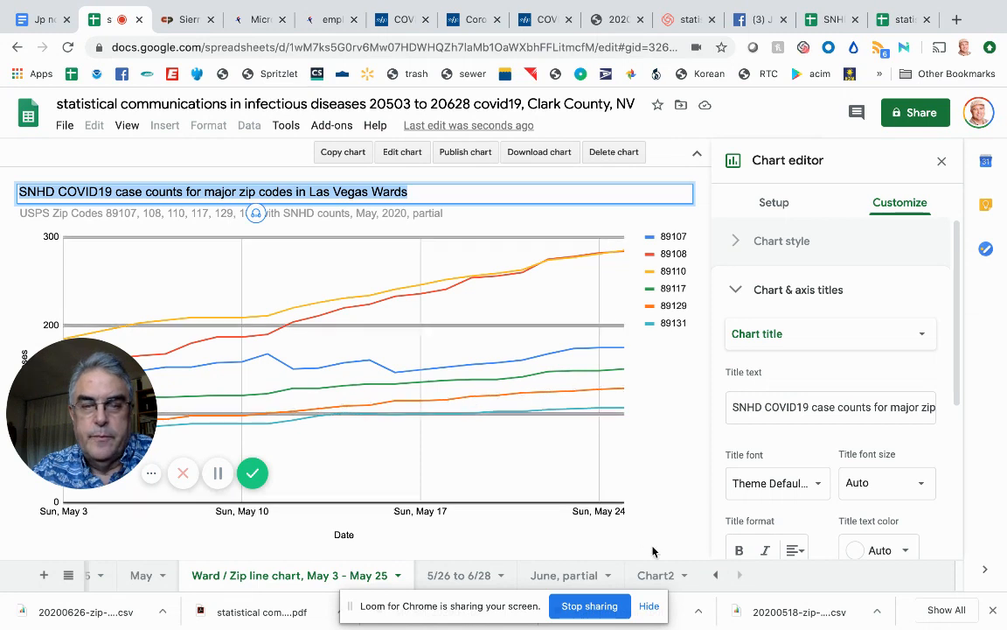
pyautogui.click(656, 578)
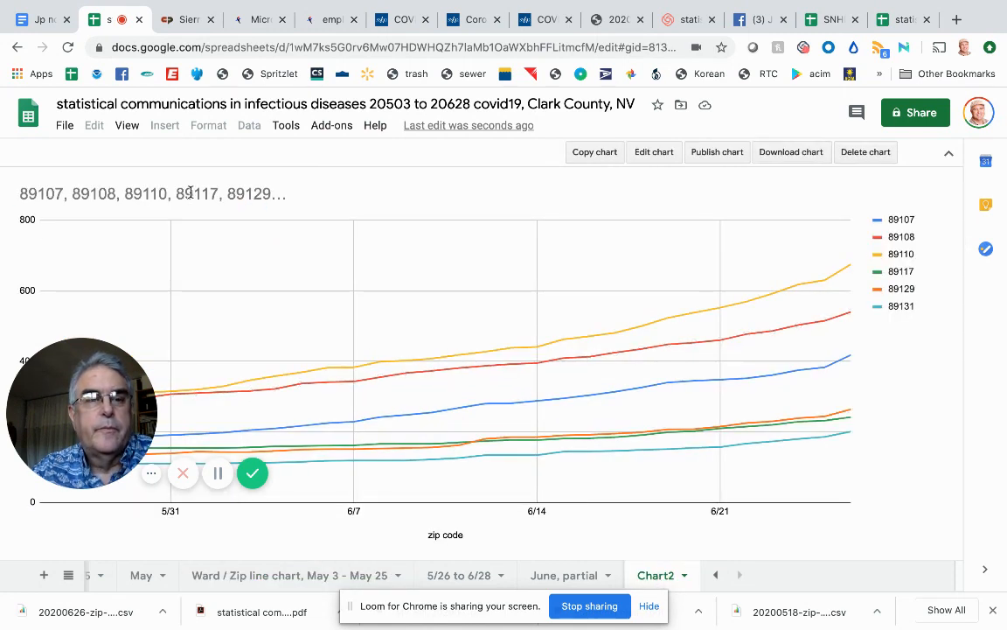
pyautogui.doubleClick(191, 192)
pyautogui.hotkey('ctrl', 'v')
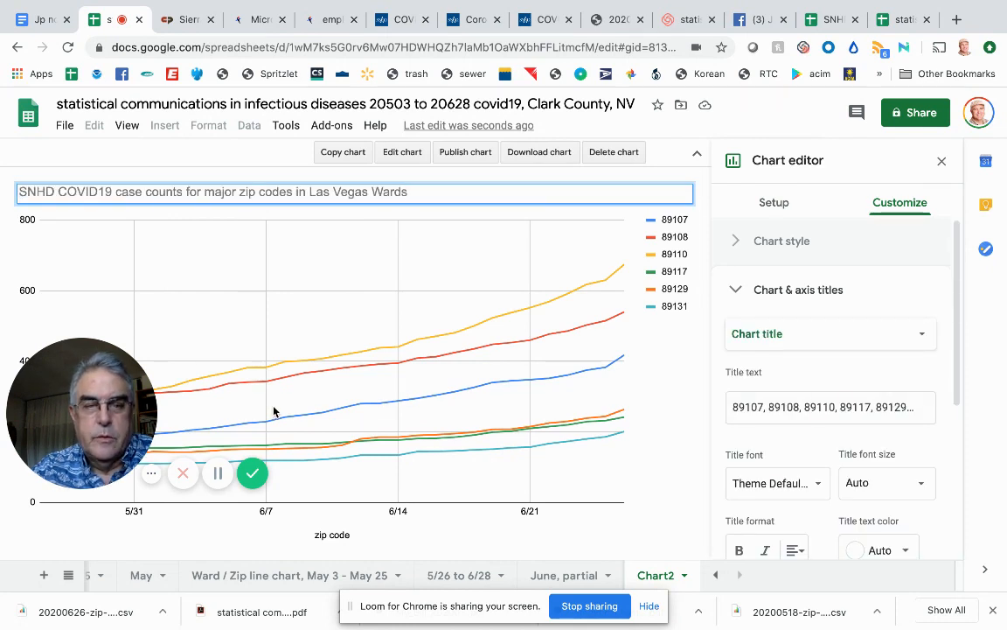
# Copy the sheet name "Ward / Zip line chart, May 3 - May 25" onto the Chart2 sheet
pyautogui.click(315, 577)
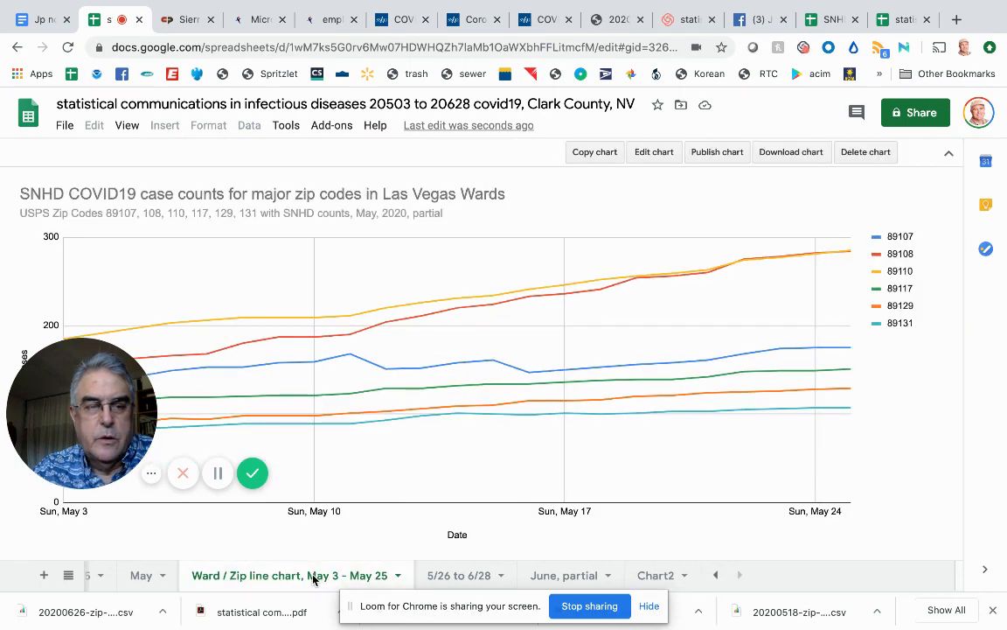
pyautogui.doubleClick(315, 578)
pyautogui.hotkey('ctrl', 'c')
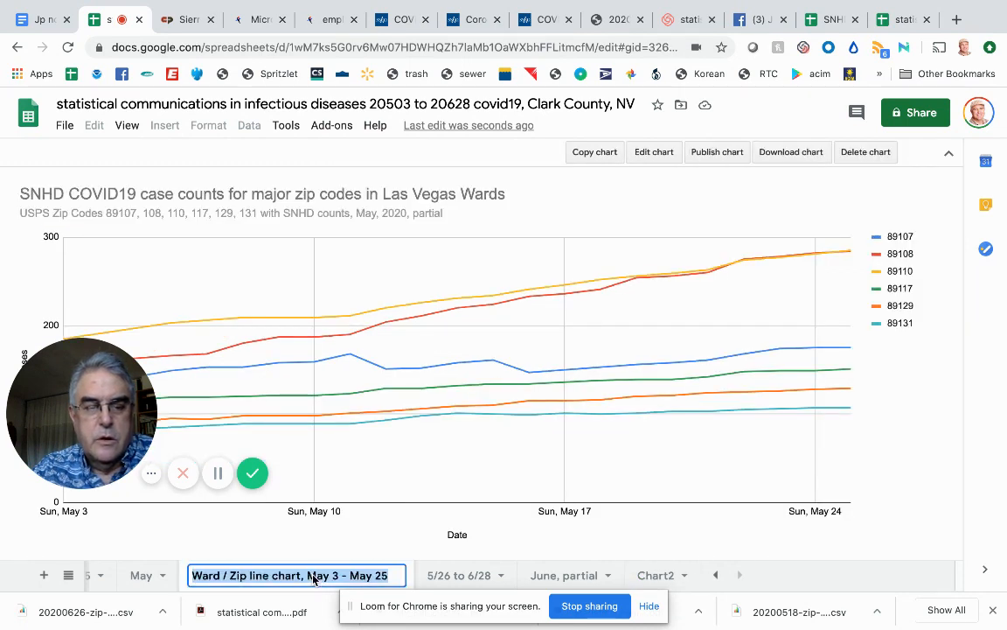
pyautogui.click(656, 577)
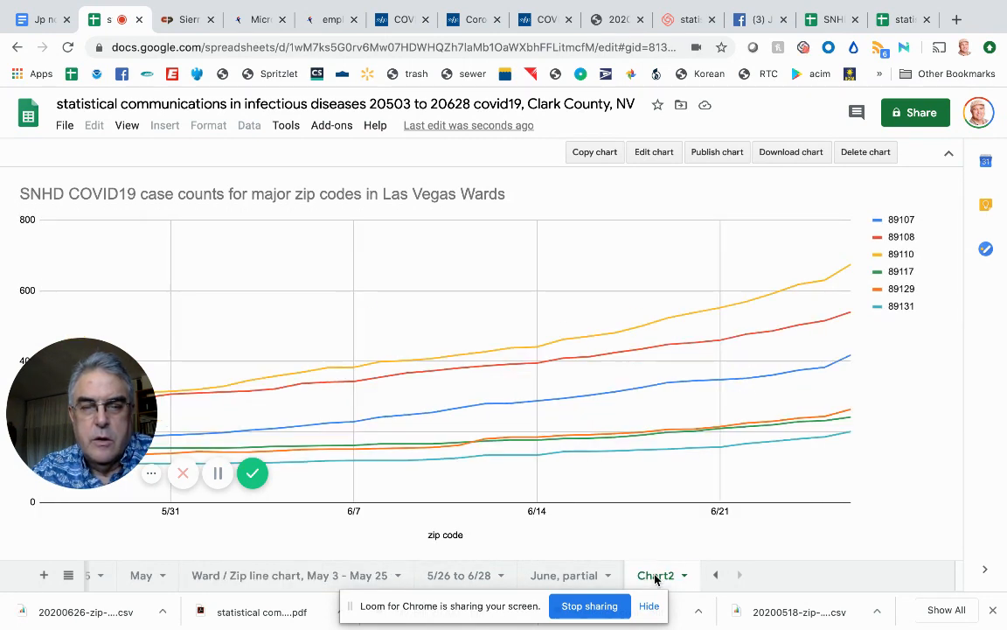
pyautogui.doubleClick(656, 576)
pyautogui.hotkey('ctrl', 'v')
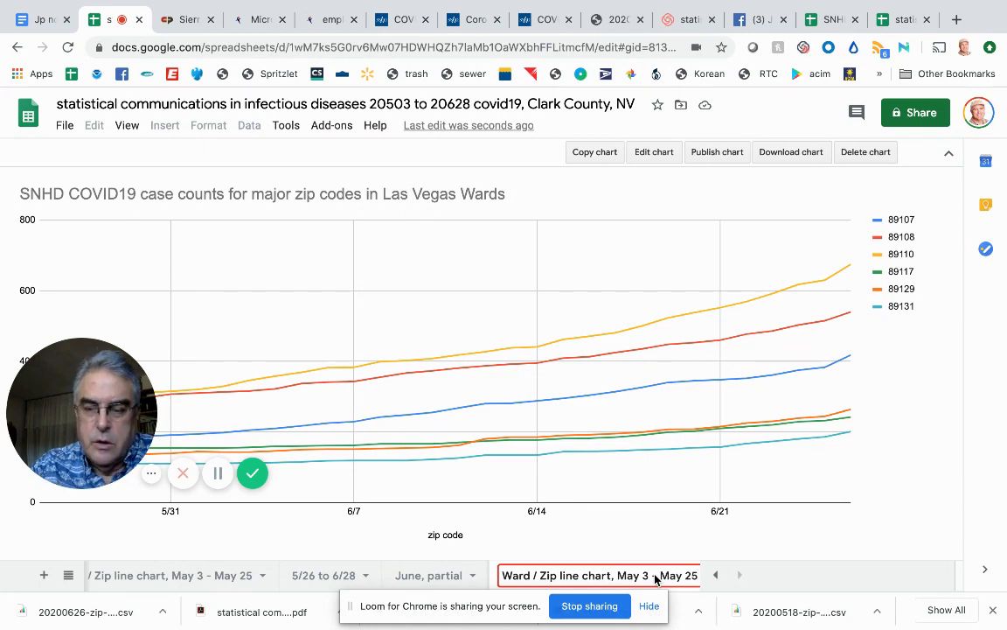
# Change the end of the new chart sheet's name to "May 26 - Jun 26"
pyautogui.press('BackSpace')
pyautogui.write('6')
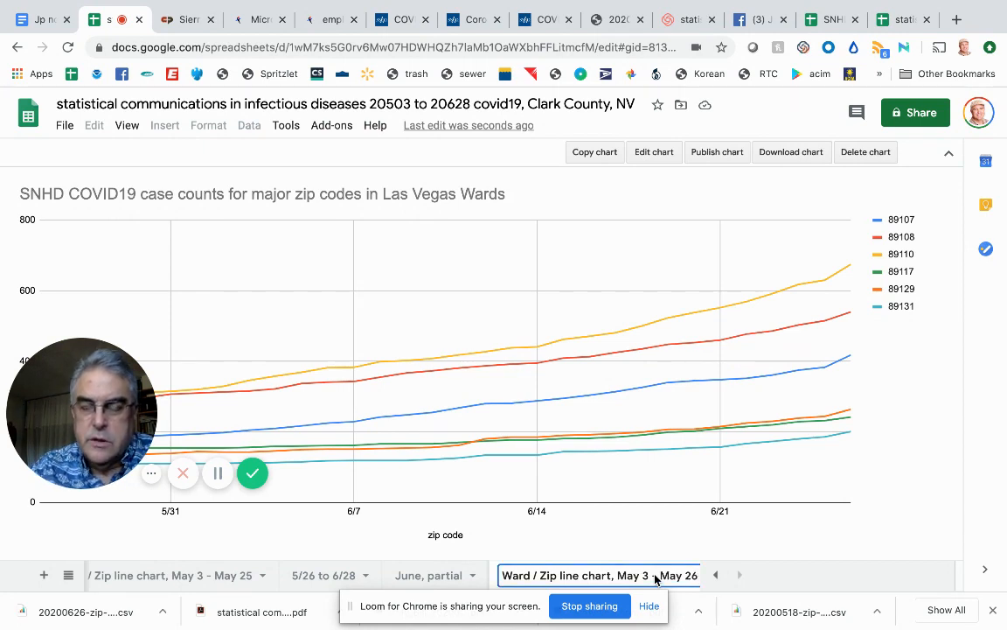
pyautogui.write(' - ')
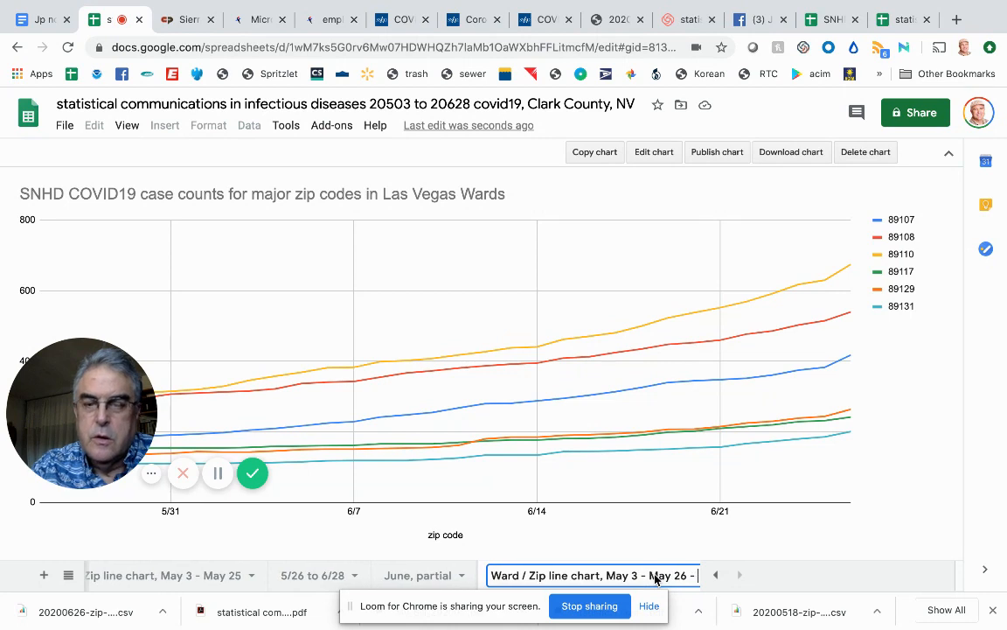
pyautogui.write('Jun')
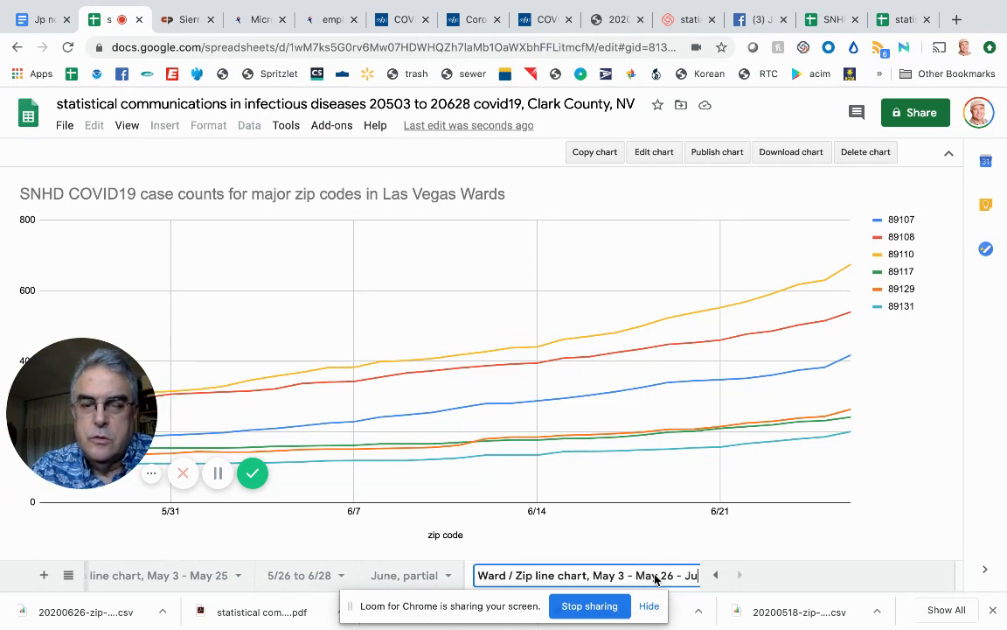
pyautogui.write(' 26')
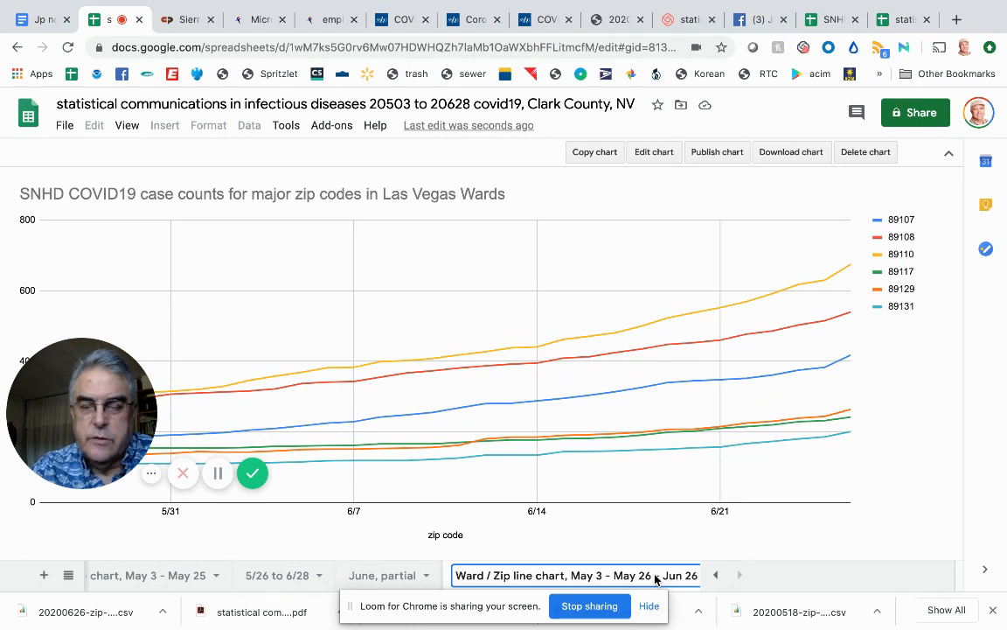
# Remove "May 3 - " from the sheet name, leaving "Ward / Zip line chart, May 26 - Jun 26"
pyautogui.press('Left')
pyautogui.press('Left')
pyautogui.press('Left')
pyautogui.press('Left')
pyautogui.press('Left')
pyautogui.press('Left')
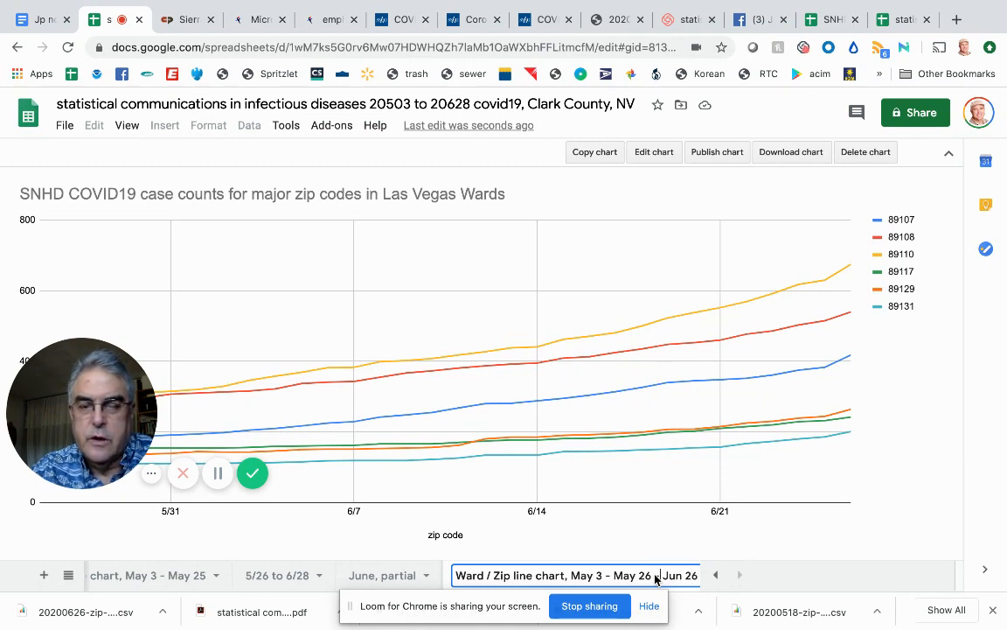
pyautogui.press('Left')
pyautogui.press('Left')
pyautogui.press('Left')
pyautogui.press('Left')
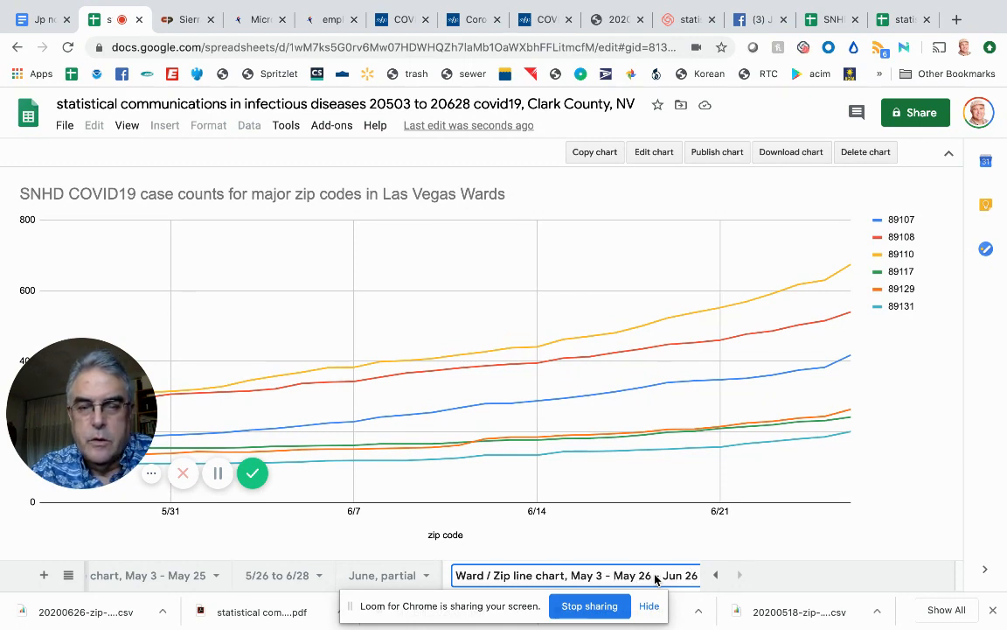
pyautogui.hotkey('ctrl', 'shift', 'Left')
pyautogui.hotkey('ctrl', 'shift', 'Left')
pyautogui.hotkey('ctrl', 'shift', 'Left')
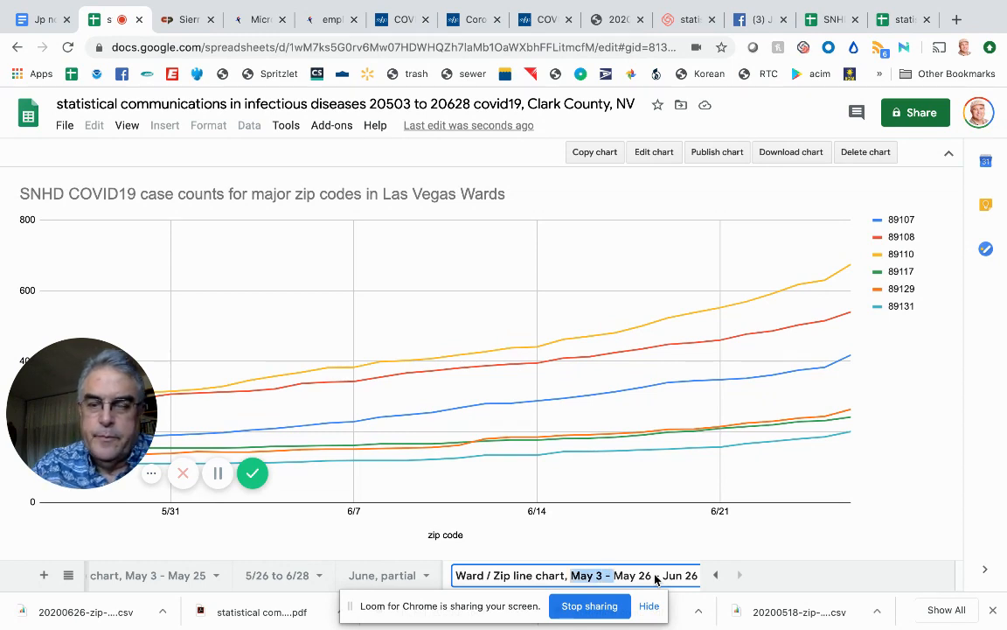
pyautogui.press('BackSpace')
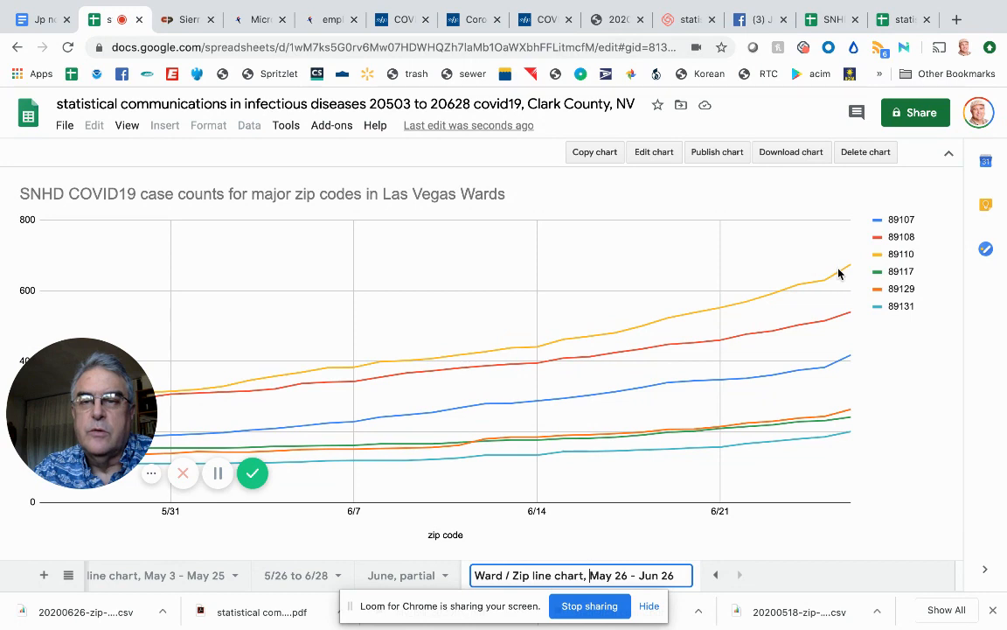
# Check the 6/26 case counts at the ends of the zip code lines in the chart
pyautogui.moveTo(844, 273)
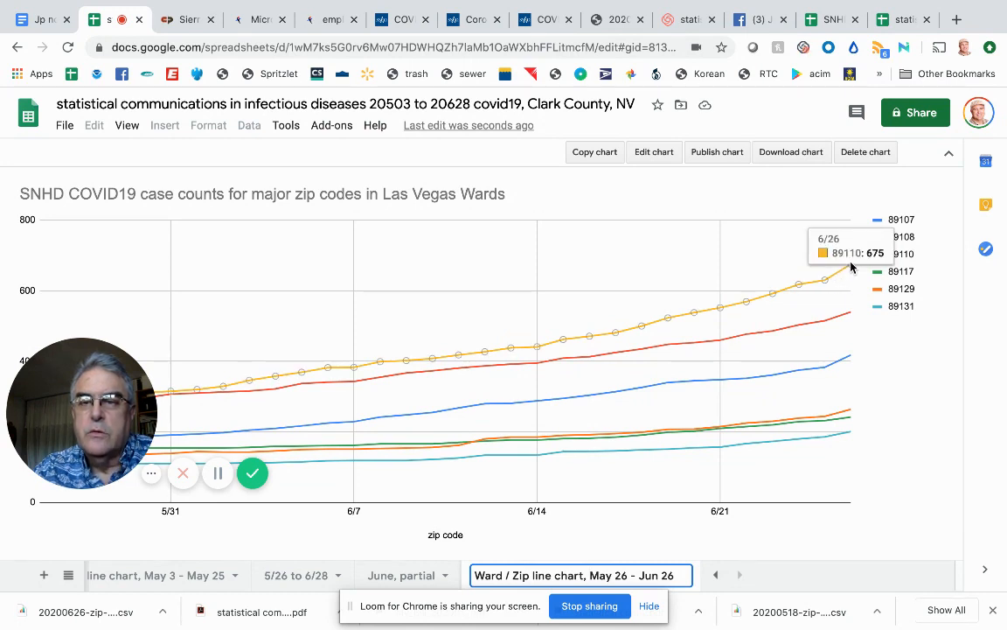
pyautogui.moveTo(850, 315)
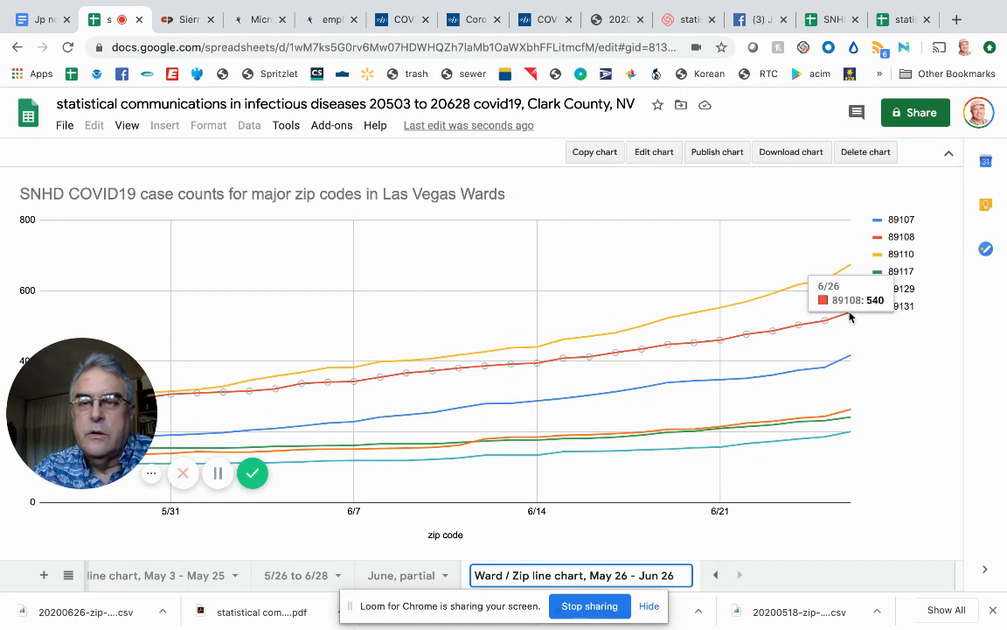
pyautogui.moveTo(850, 359)
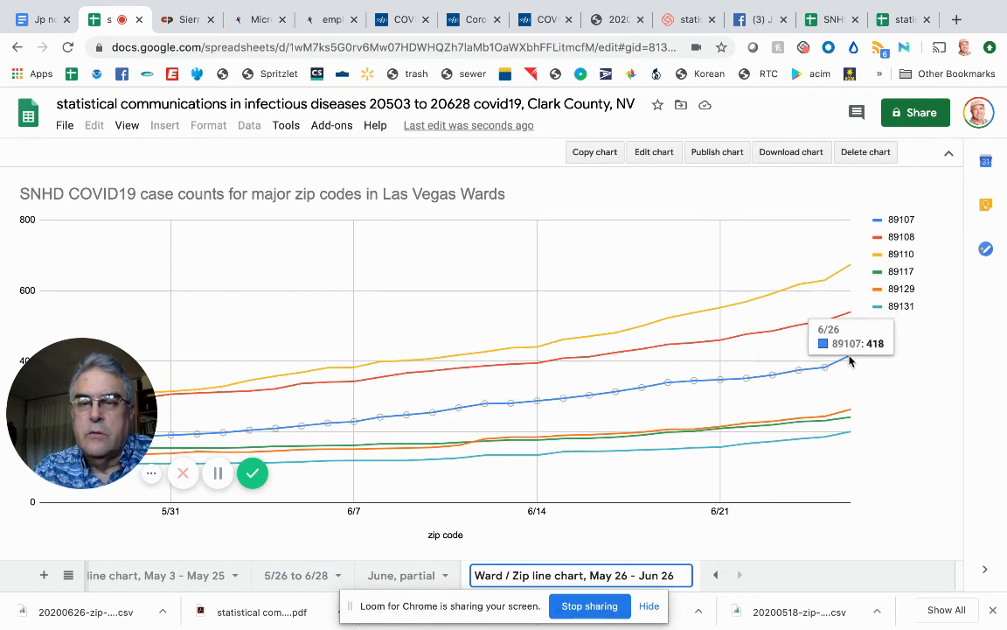
pyautogui.moveTo(851, 413)
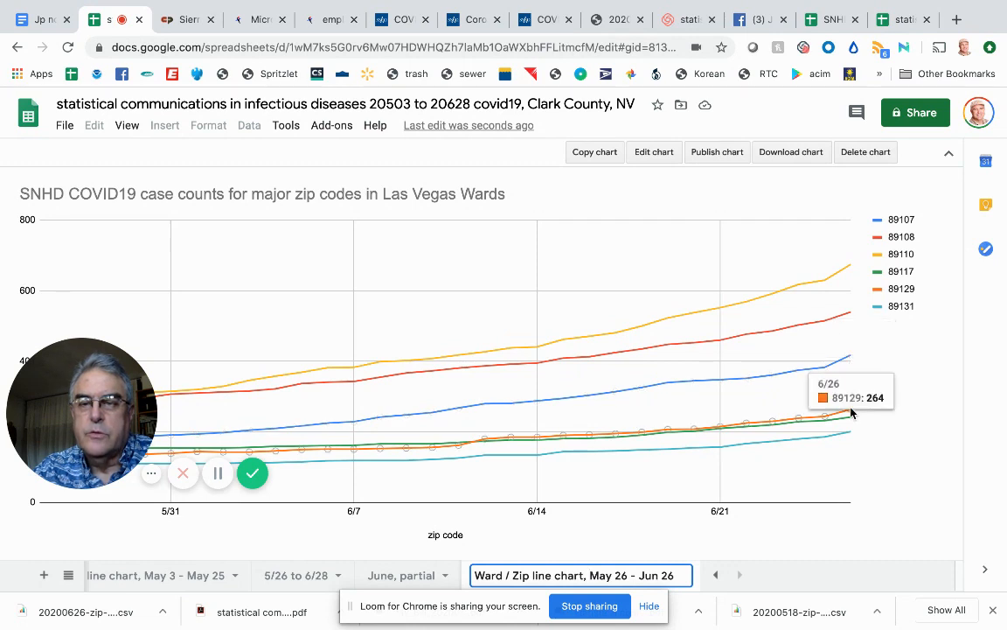
pyautogui.moveTo(847, 434)
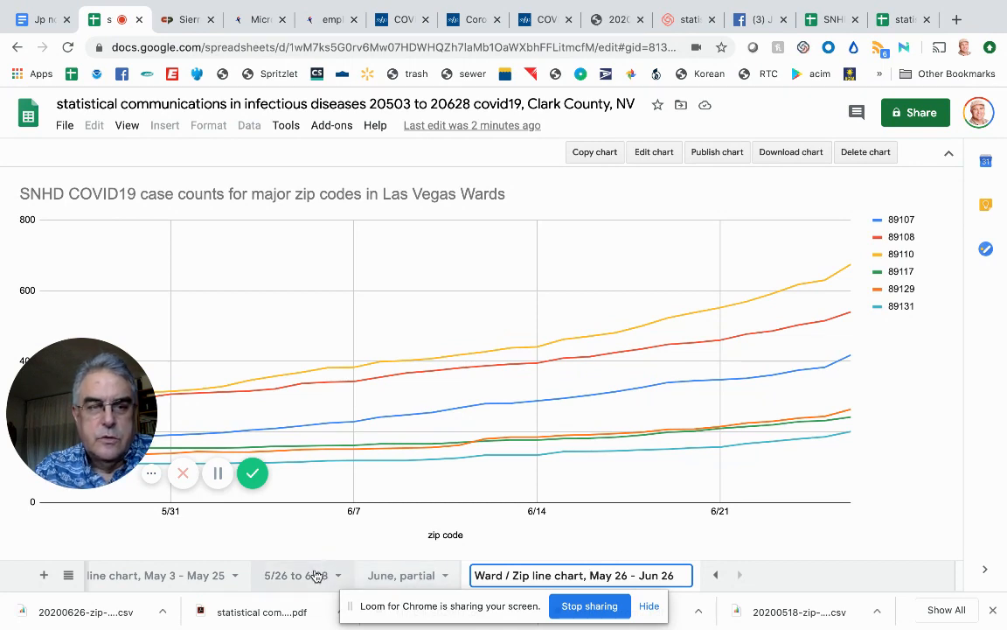
# Reuse the May 3 - May 25 chart's subtitle, "USPS Zip Codes 89107, 108, 110, 117, 129, 131 with SNHD counts, May, 2020, partial", for the new chart
pyautogui.click(171, 583)
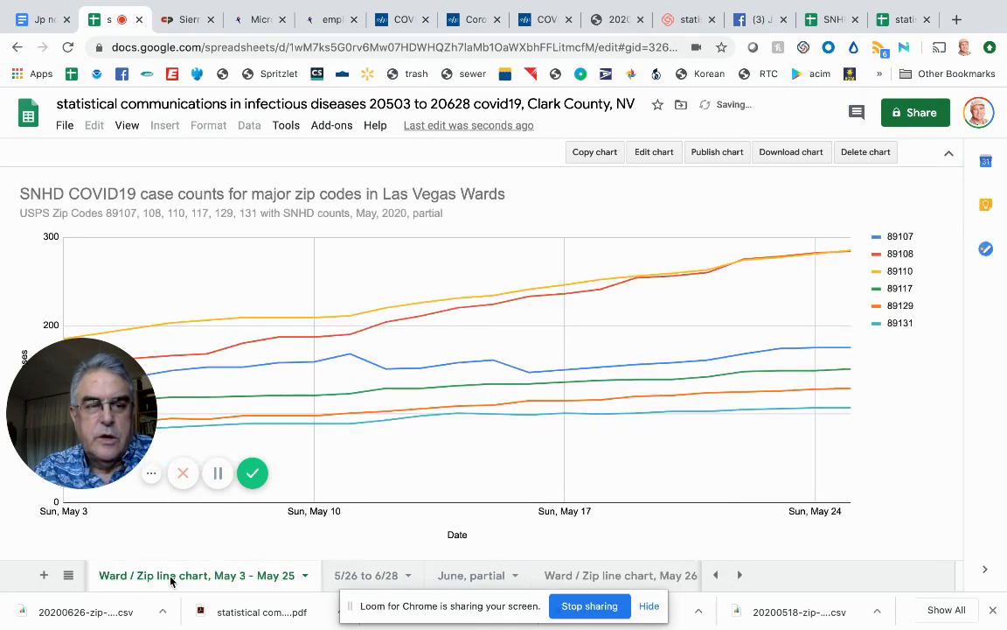
pyautogui.doubleClick(217, 214)
pyautogui.click(217, 213)
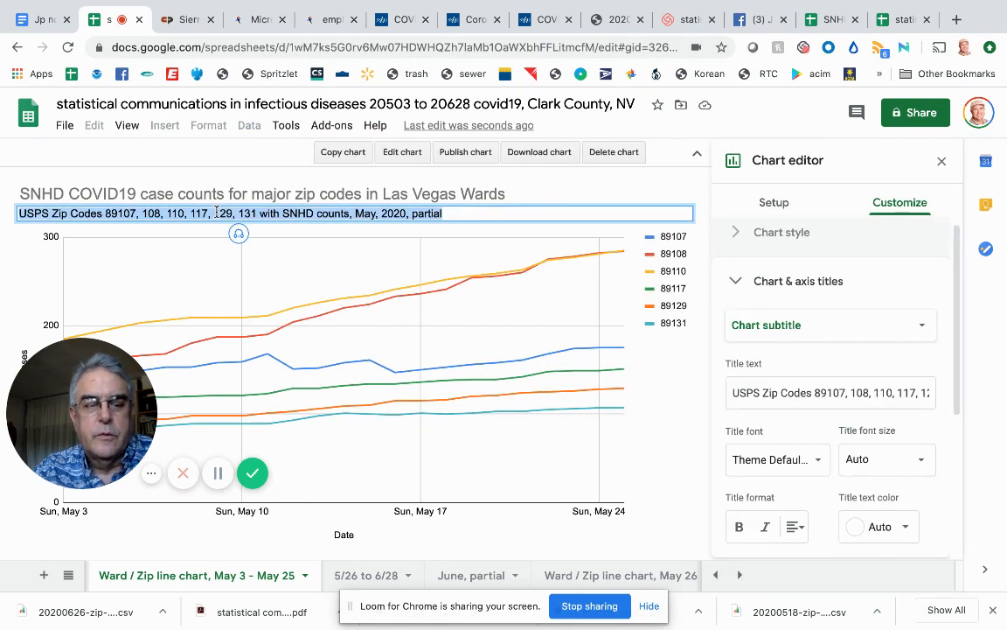
pyautogui.click(601, 576)
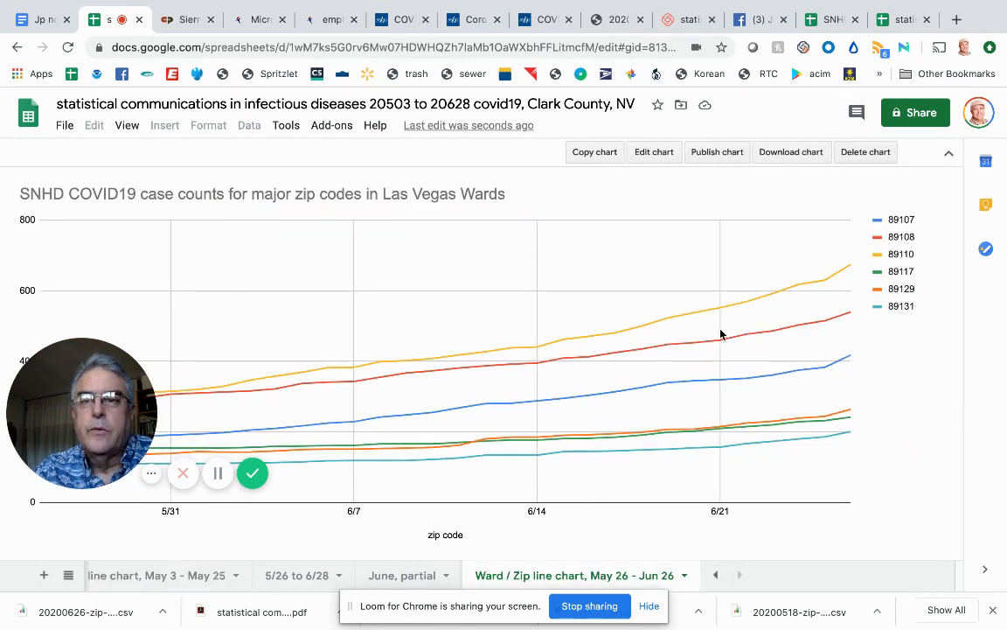
pyautogui.click(660, 154)
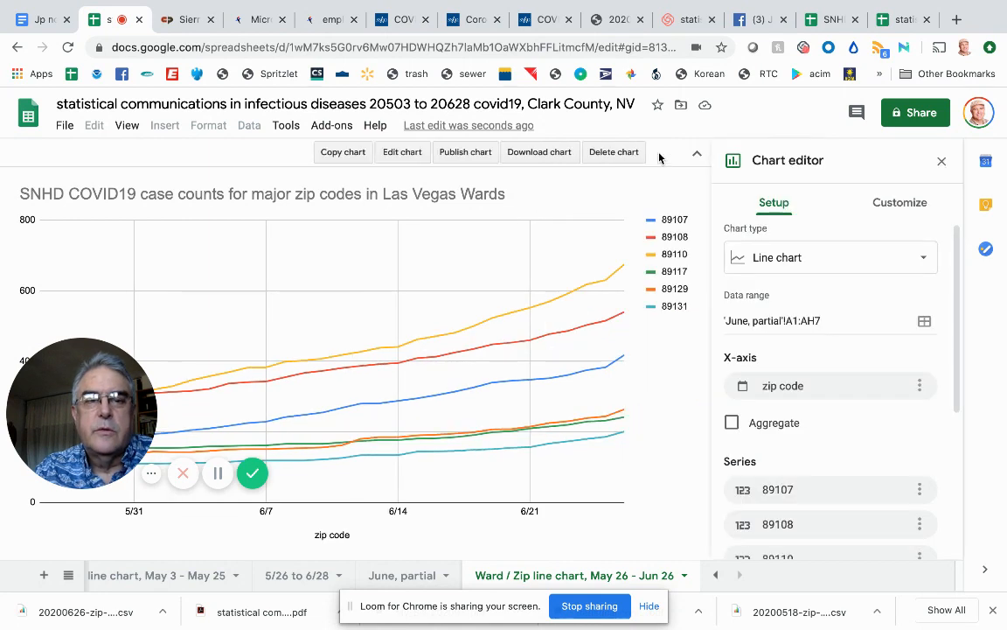
pyautogui.click(901, 203)
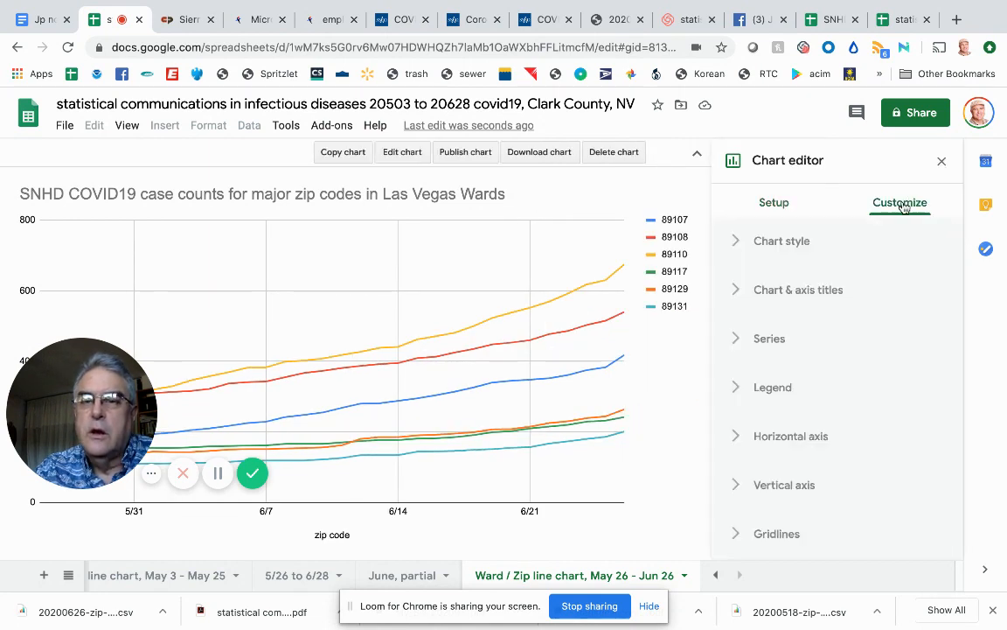
pyautogui.click(738, 293)
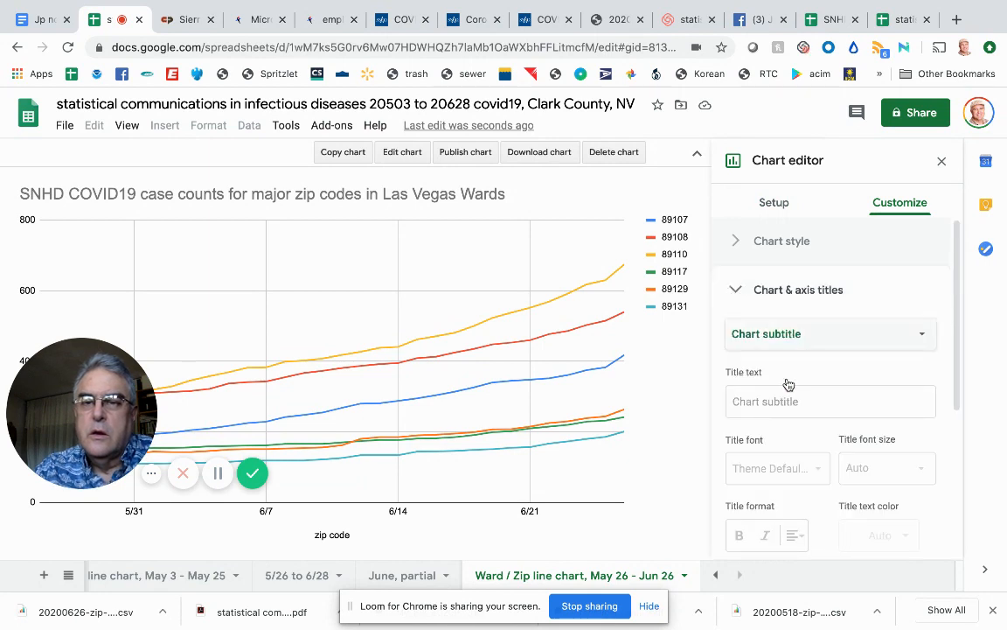
pyautogui.click(783, 401)
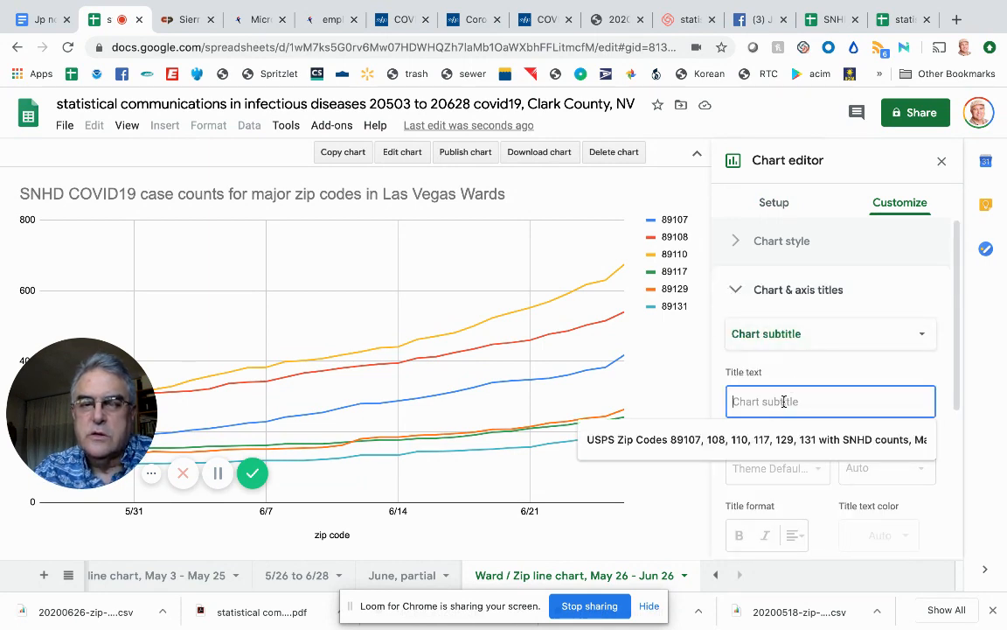
pyautogui.click(778, 439)
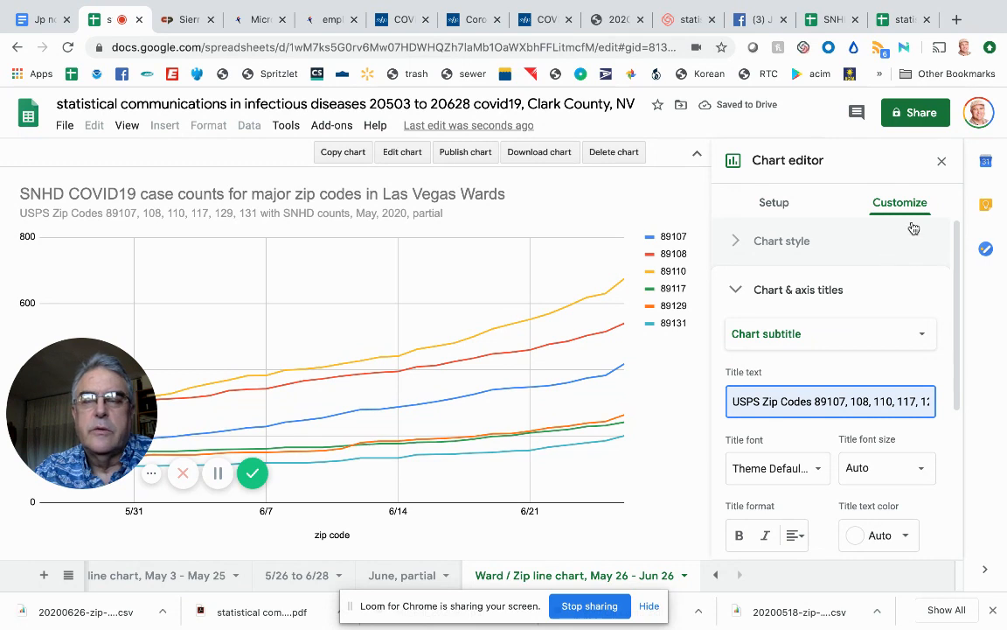
pyautogui.click(944, 167)
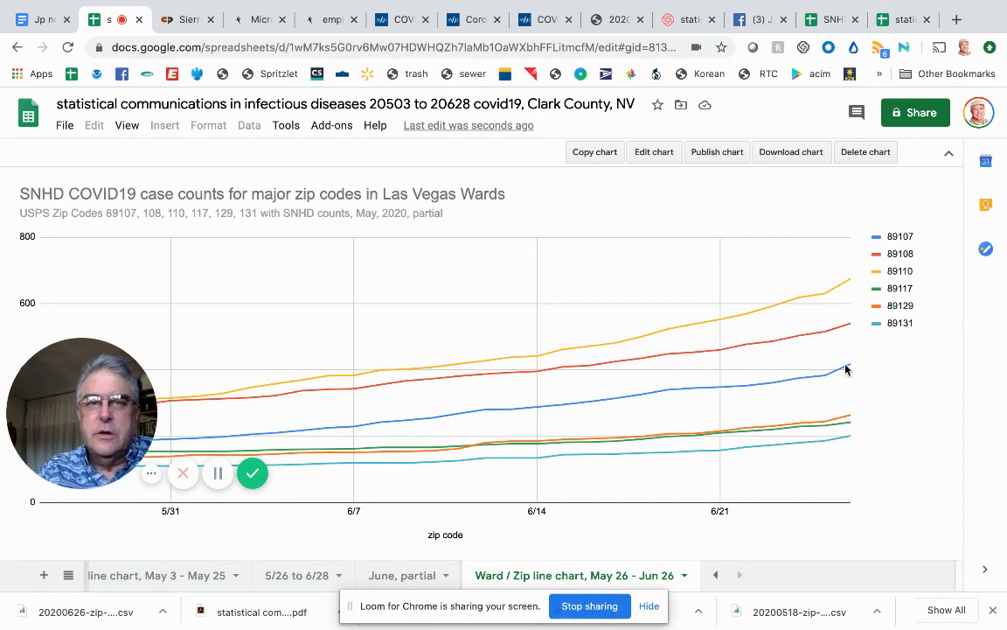
# Publish the May 26 - Jun 26 line chart to the web as an image link
pyautogui.click(723, 158)
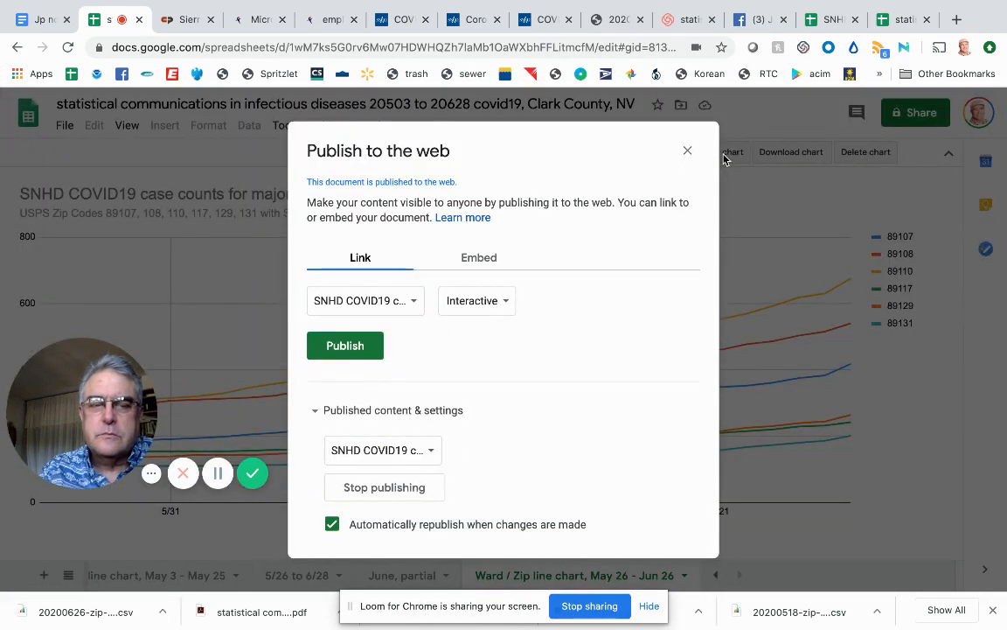
pyautogui.click(490, 299)
pyautogui.click(485, 327)
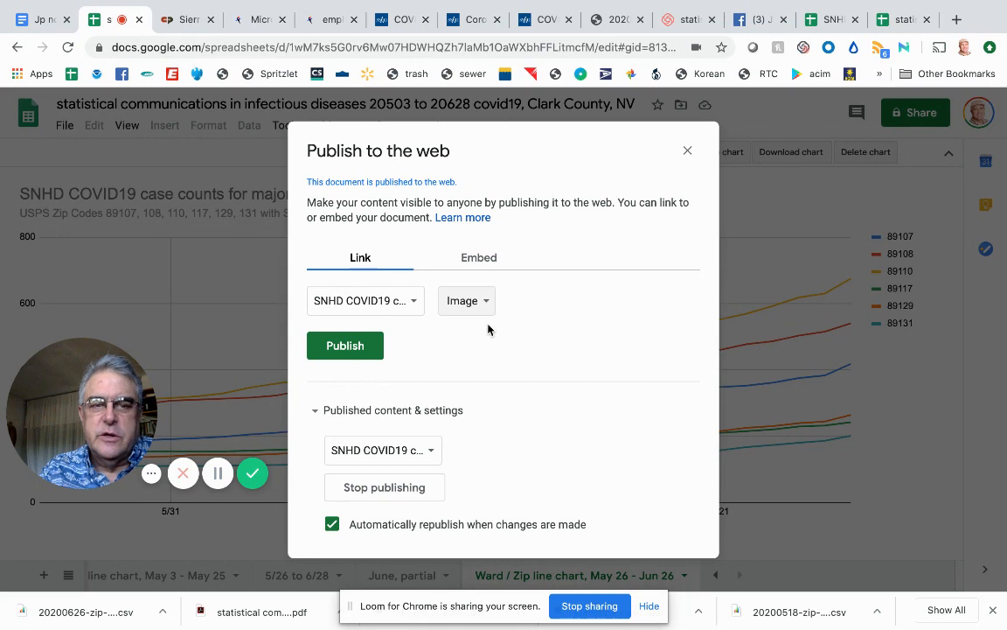
pyautogui.click(354, 347)
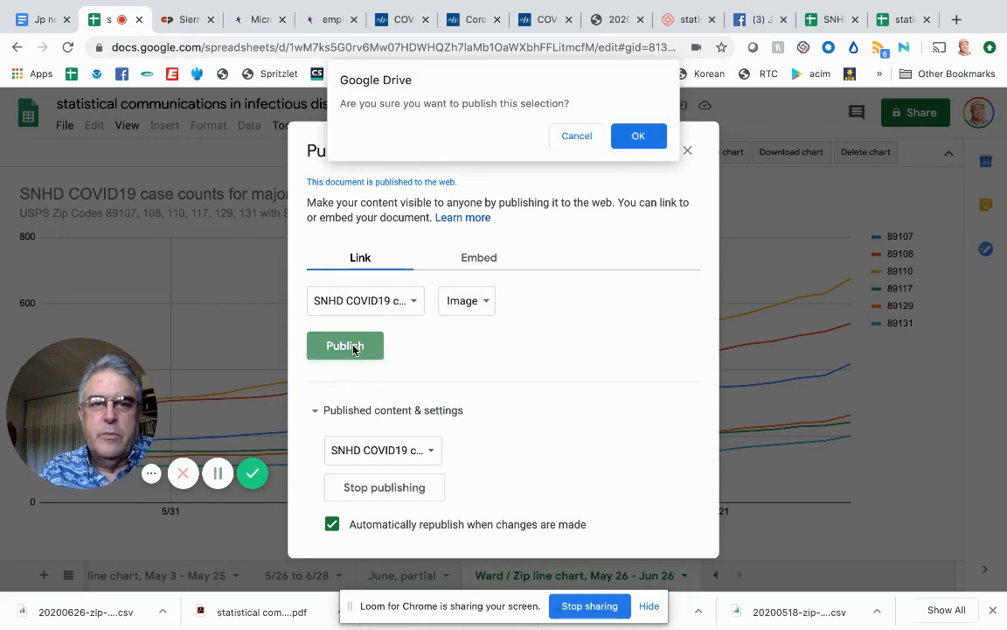
pyautogui.click(638, 136)
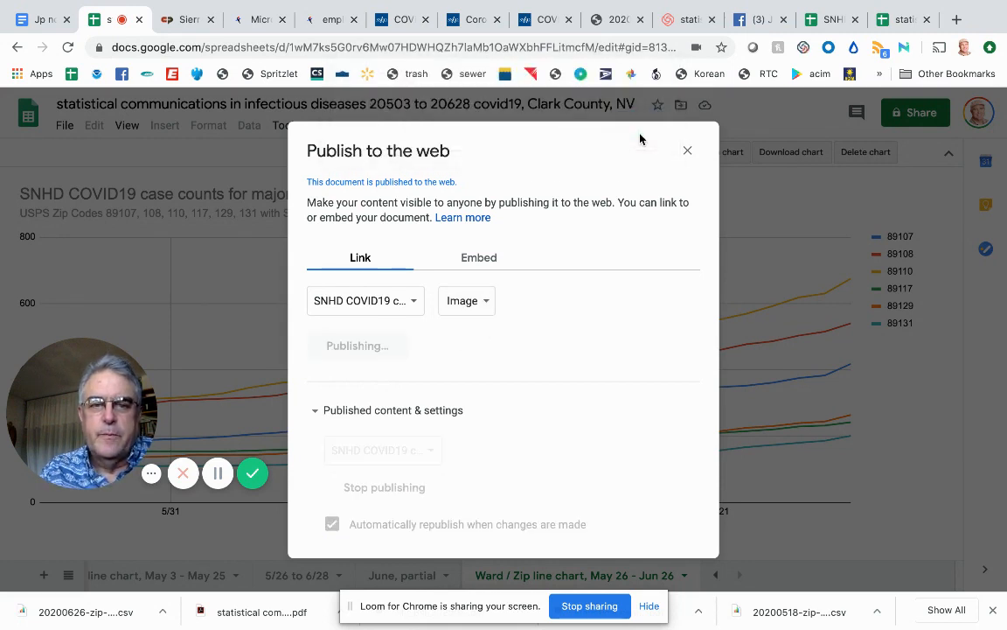
# Share the published chart to Facebook and write the post text "Wards 3, 5, and 1 take the lead."
pyautogui.click(472, 348)
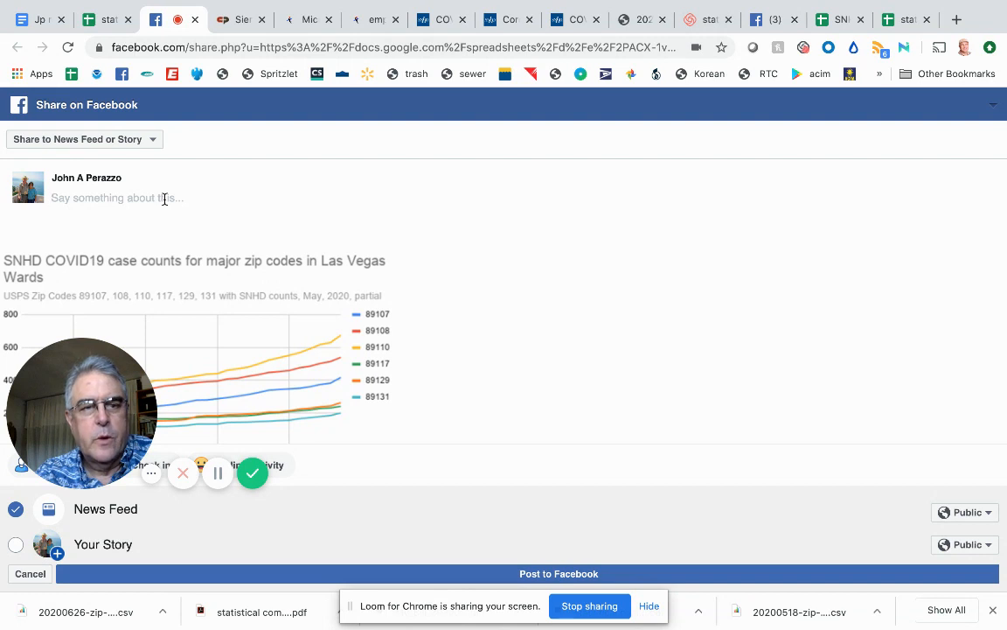
pyautogui.write('War')
pyautogui.write('d')
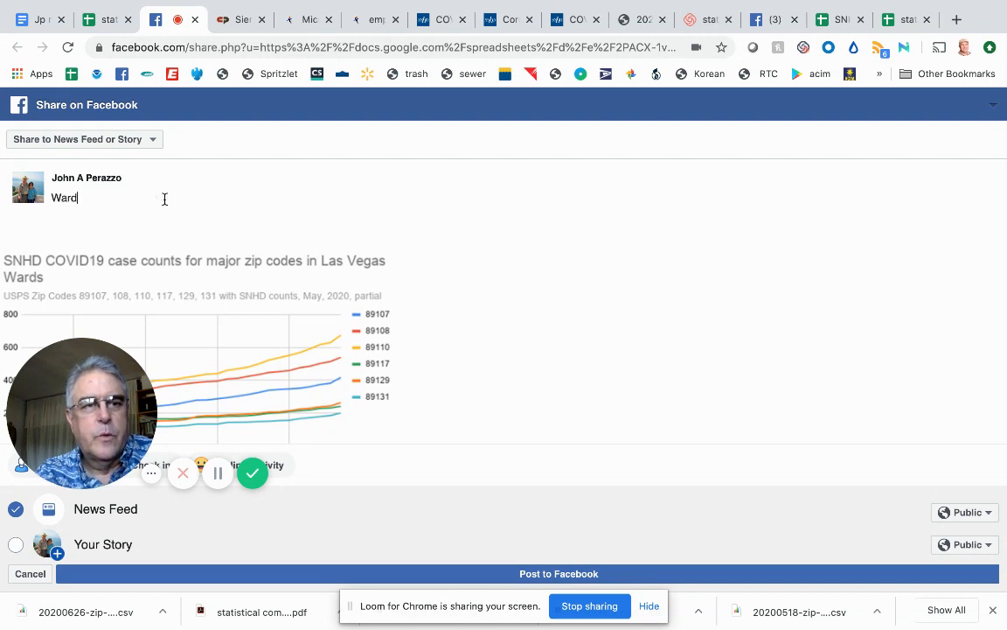
pyautogui.write('s ')
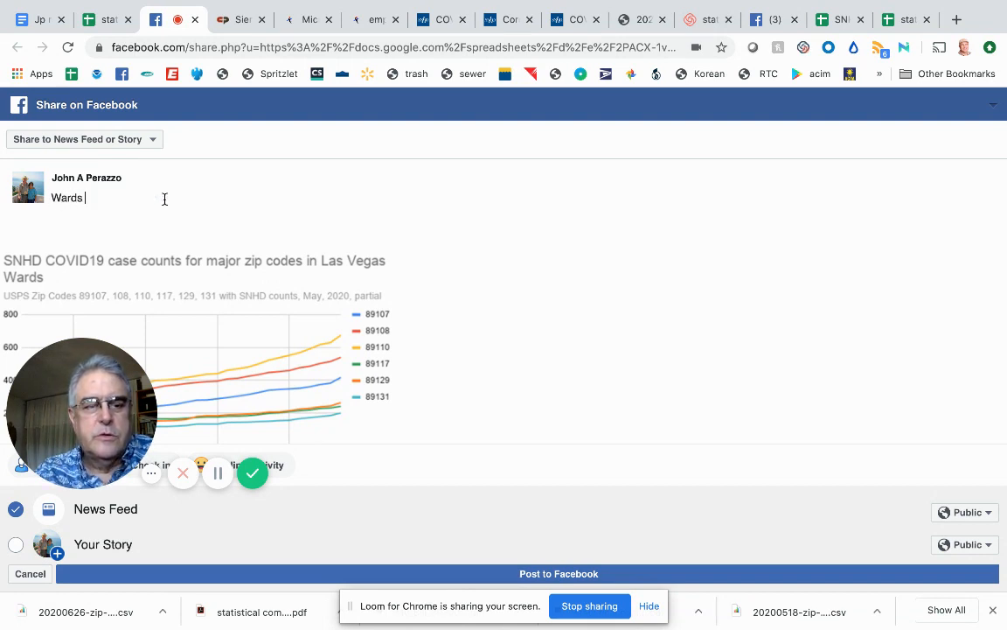
pyautogui.write('3,')
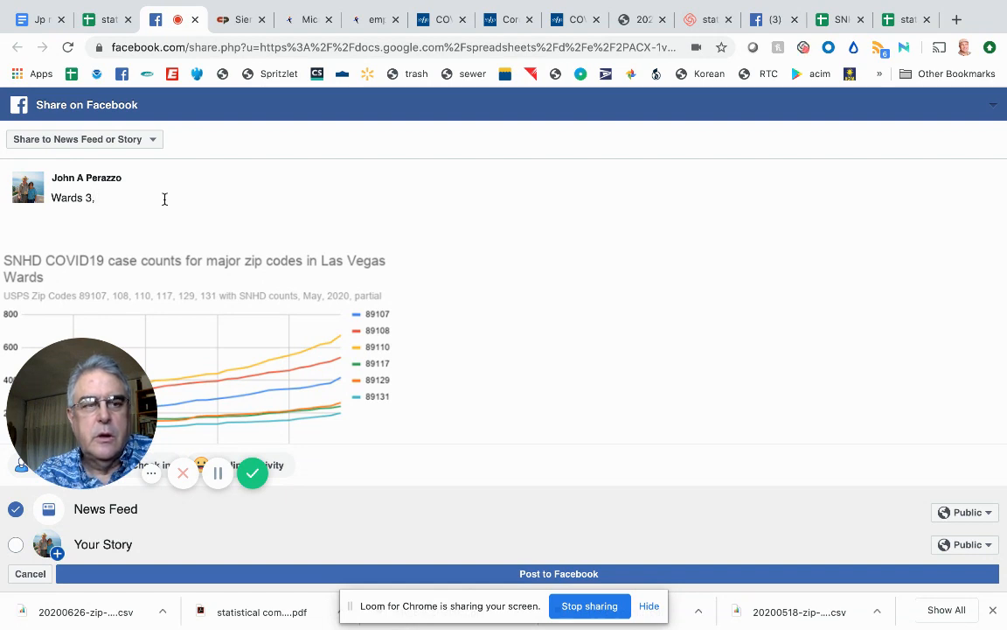
pyautogui.write(' 5, ')
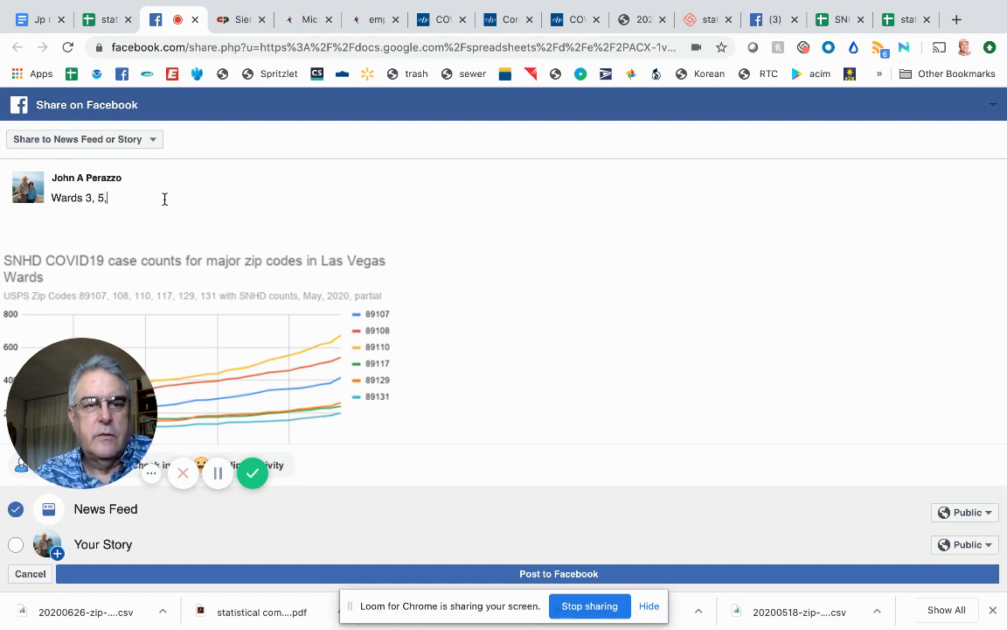
pyautogui.write('and 1')
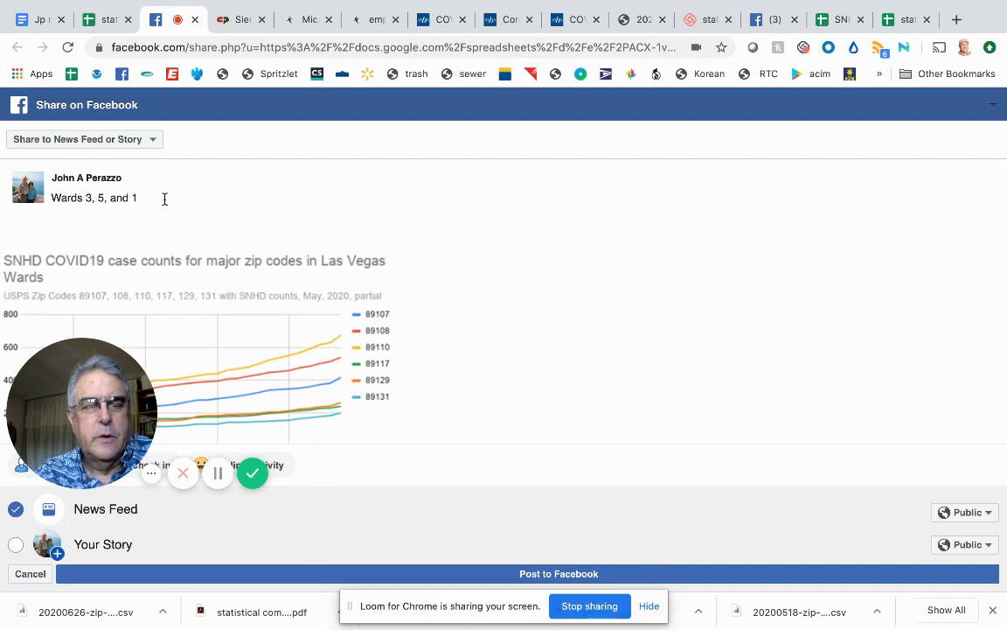
pyautogui.write(' take the lead')
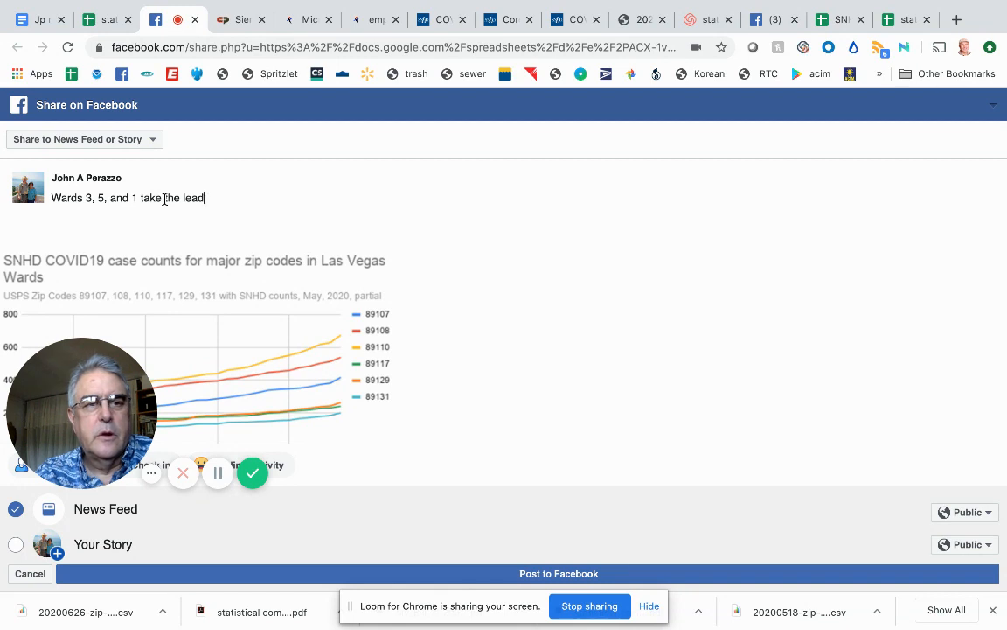
pyautogui.write('.')
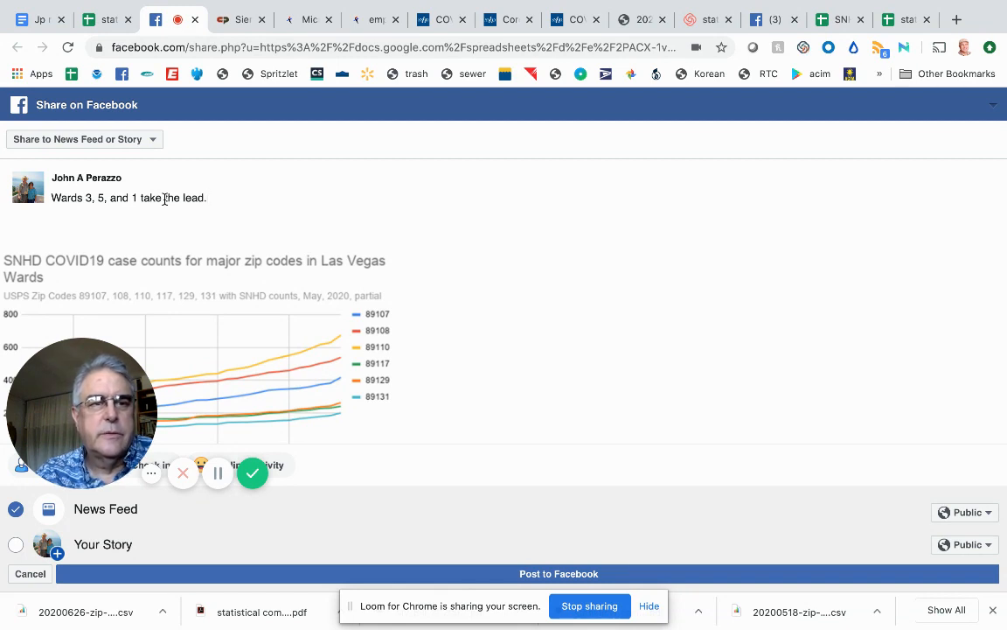
# Add zip codes in parentheses after the ward numbers in the post: 3 (89110), 5 (89107) and 1 (89107)
pyautogui.click(93, 197)
pyautogui.write('(')
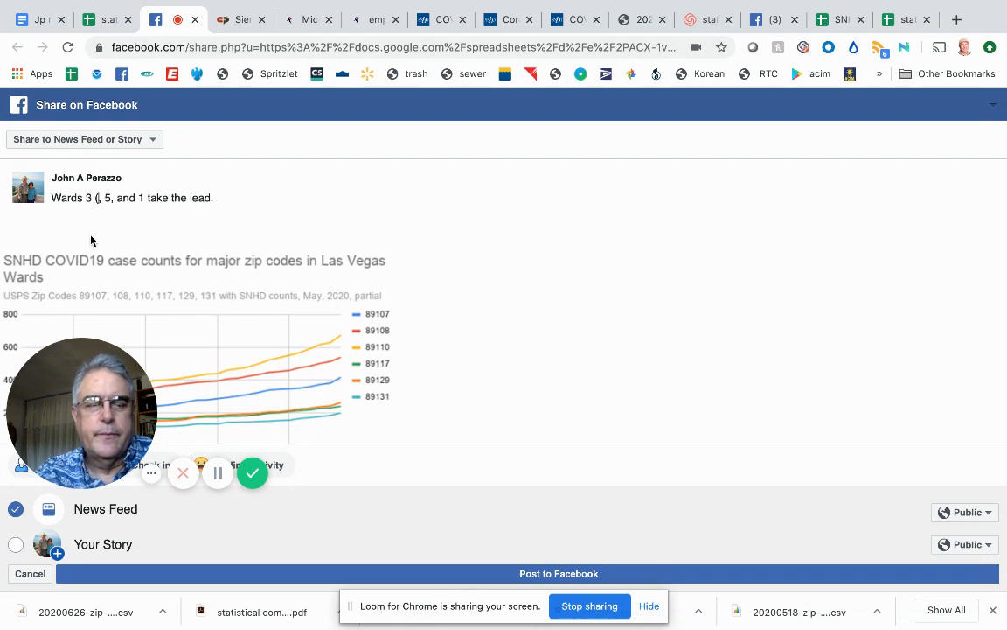
pyautogui.write('89110')
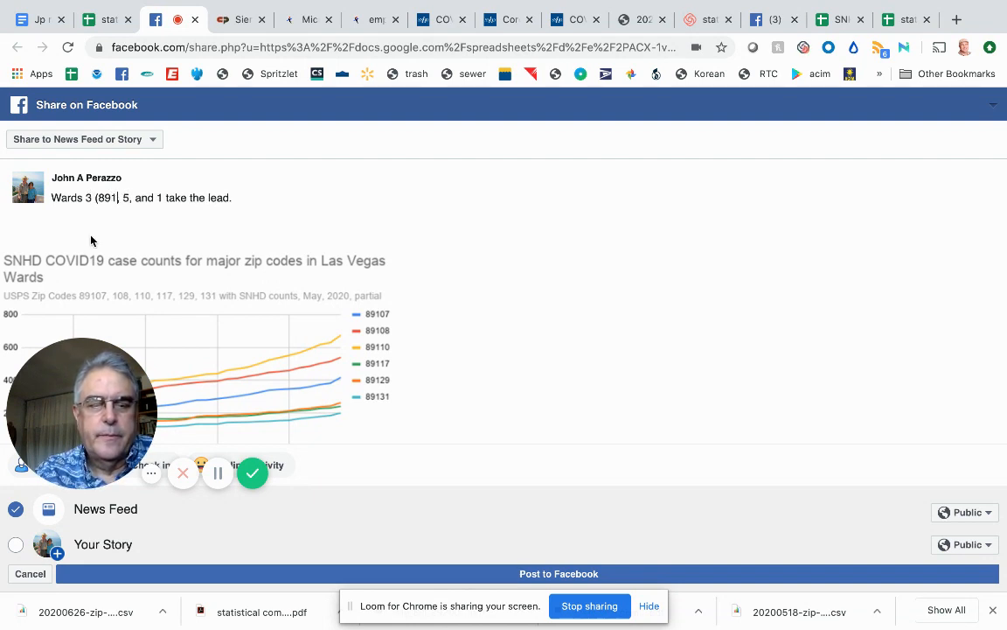
pyautogui.write(')')
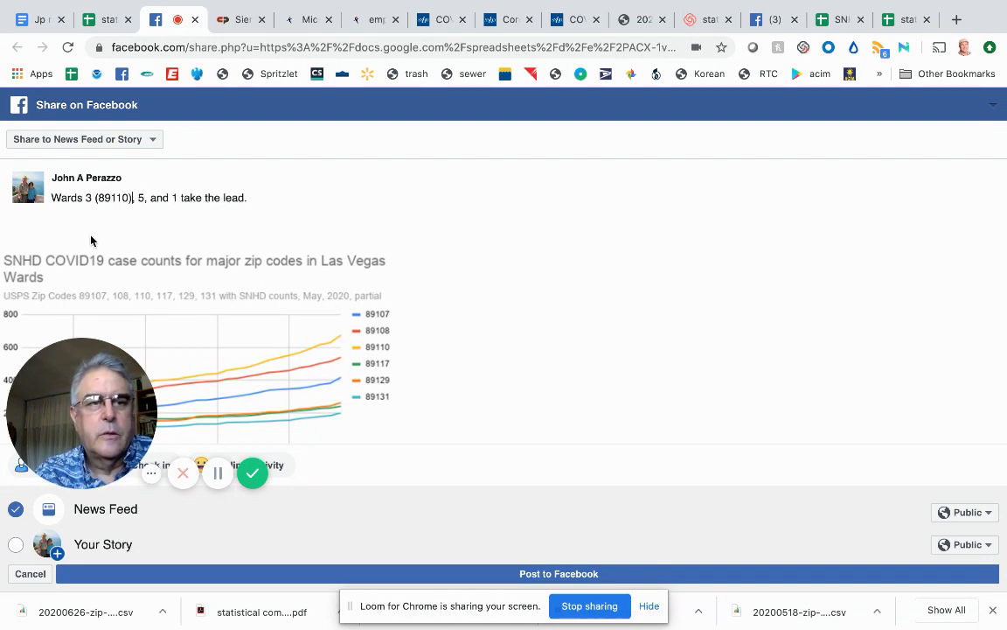
pyautogui.click(143, 201)
pyautogui.write('(')
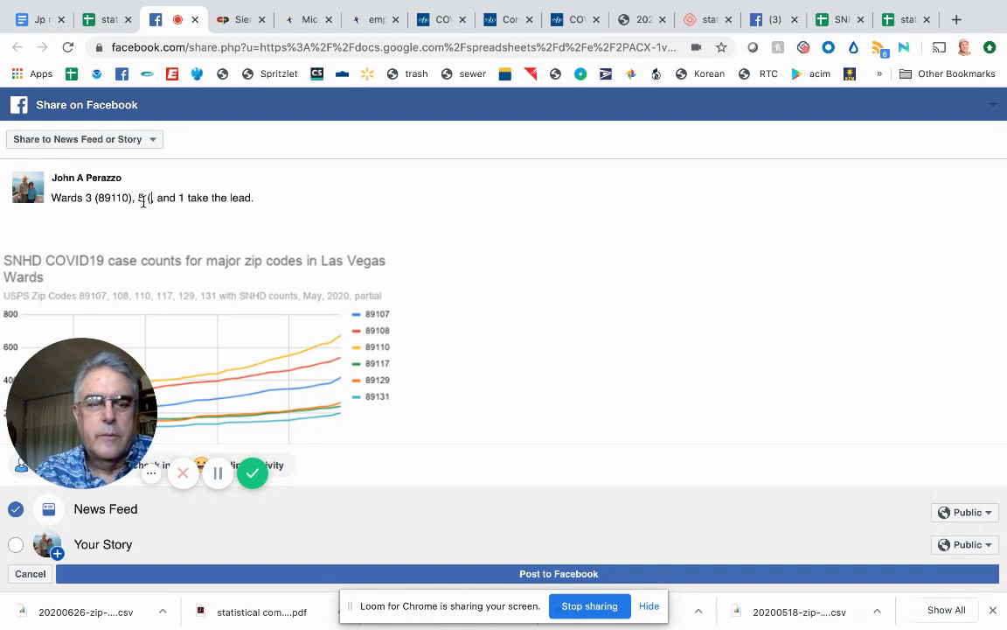
pyautogui.write('89107')
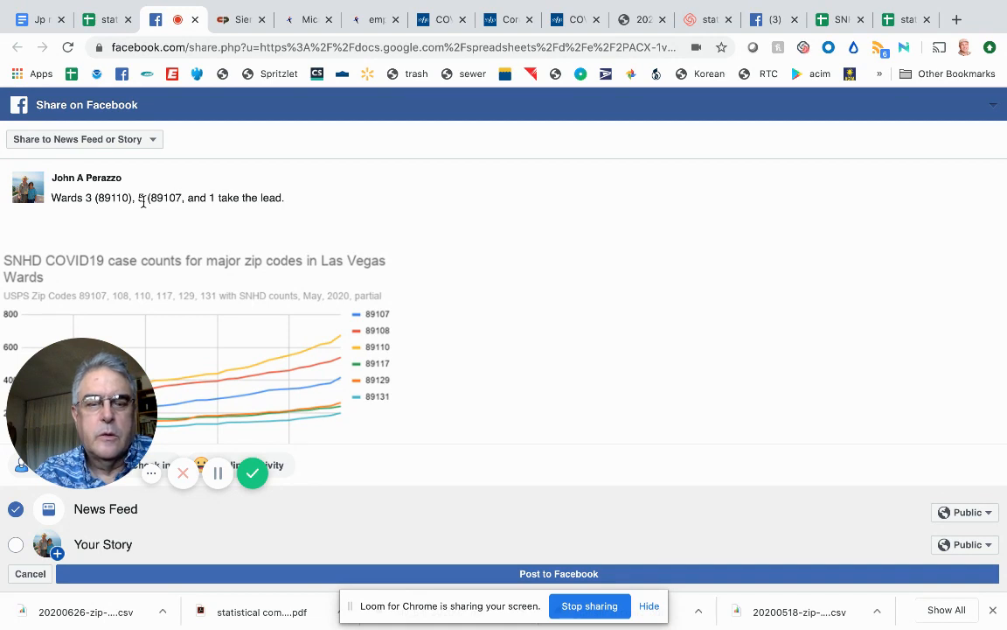
pyautogui.write(')')
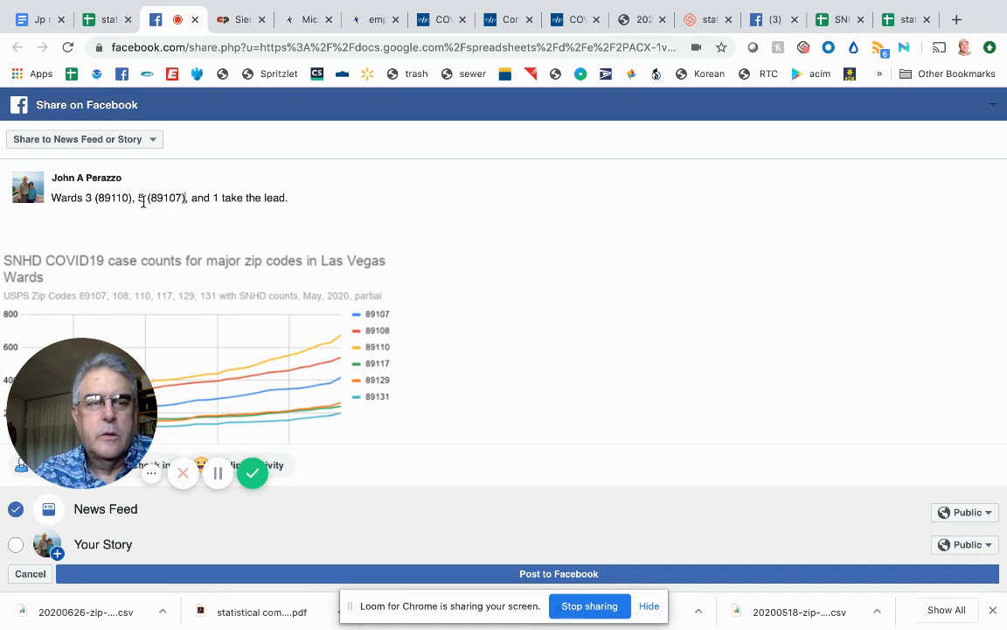
pyautogui.click(220, 198)
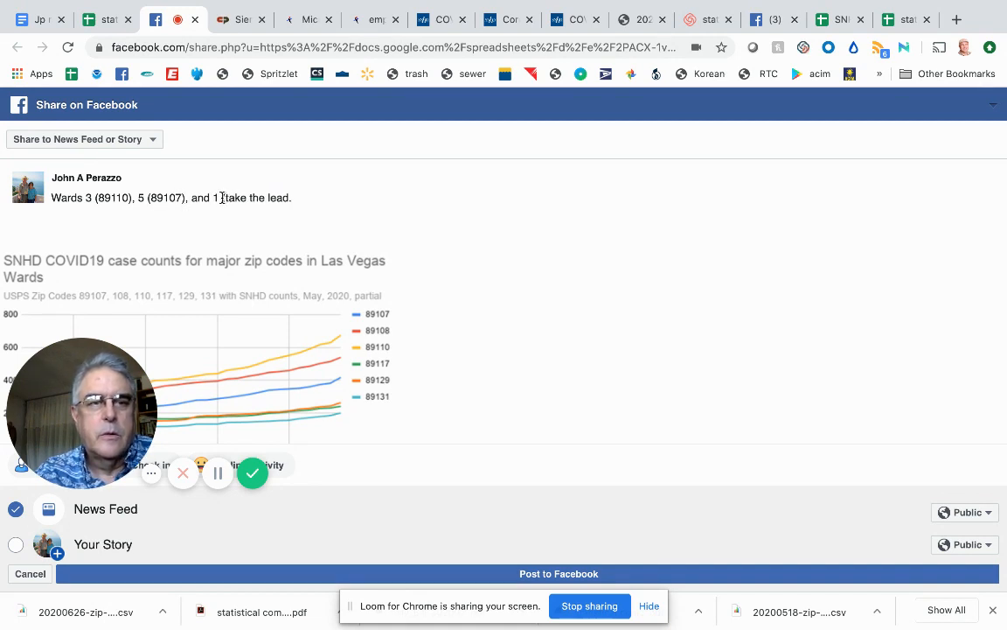
pyautogui.write('(89107)')
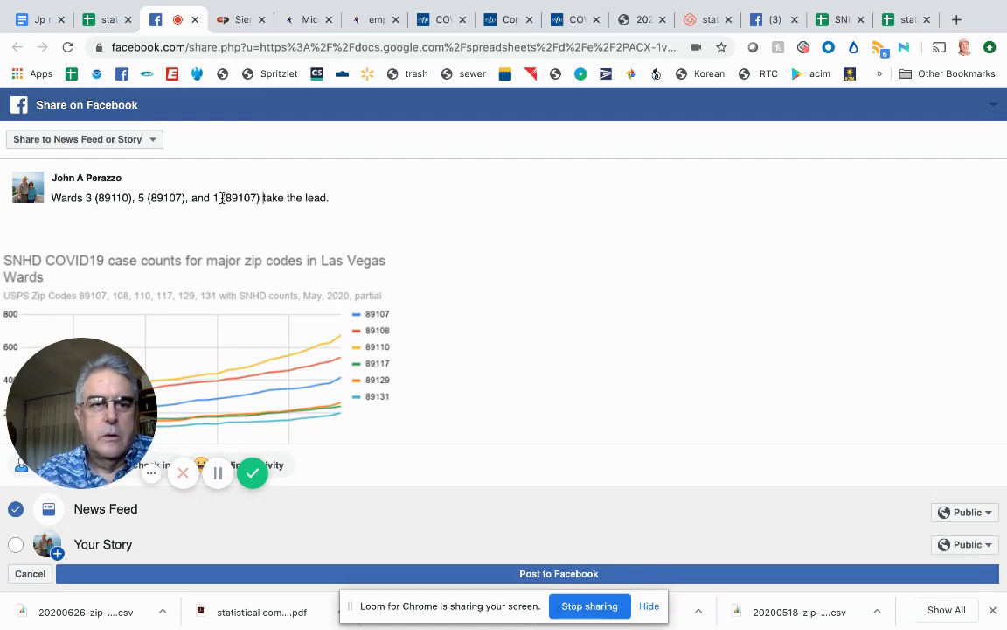
# Append "Per capita counts? Hot zones (new cases)?" to the end of the post text
pyautogui.click(349, 198)
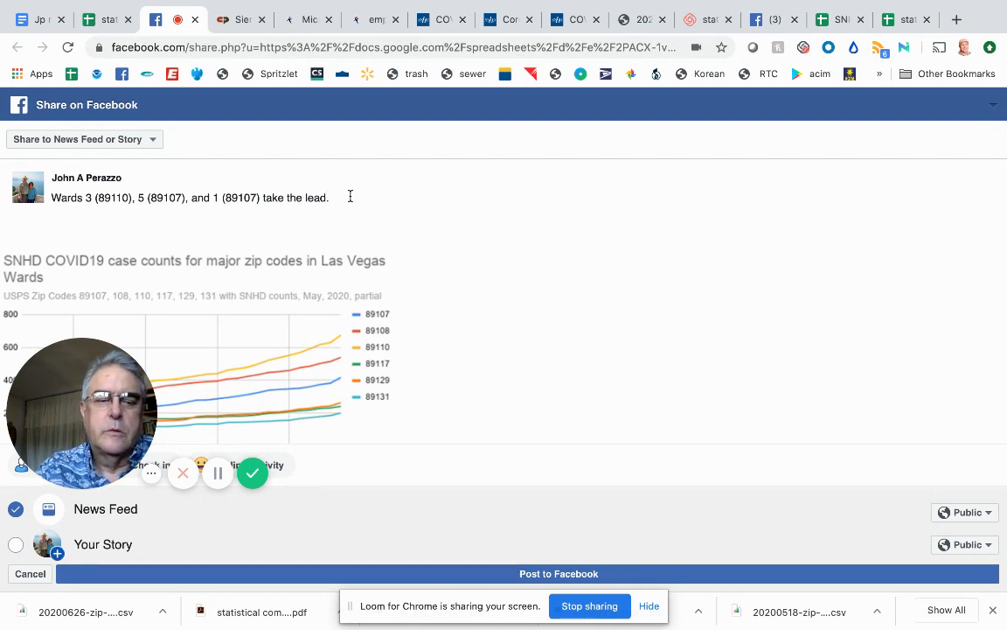
pyautogui.write('Perce')
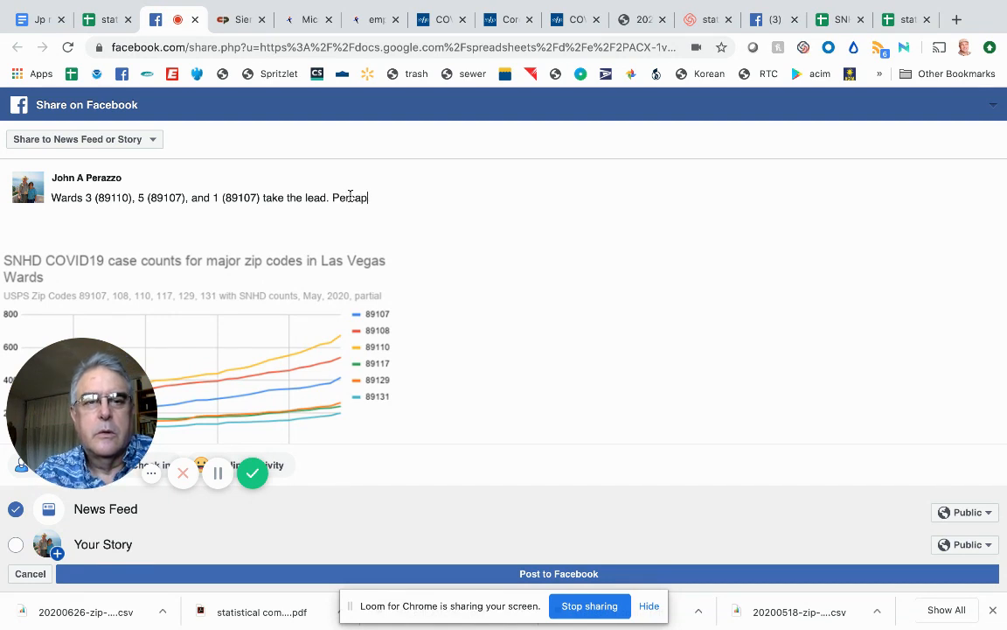
pyautogui.press('BackSpace')
pyautogui.press('BackSpace')
pyautogui.write('c')
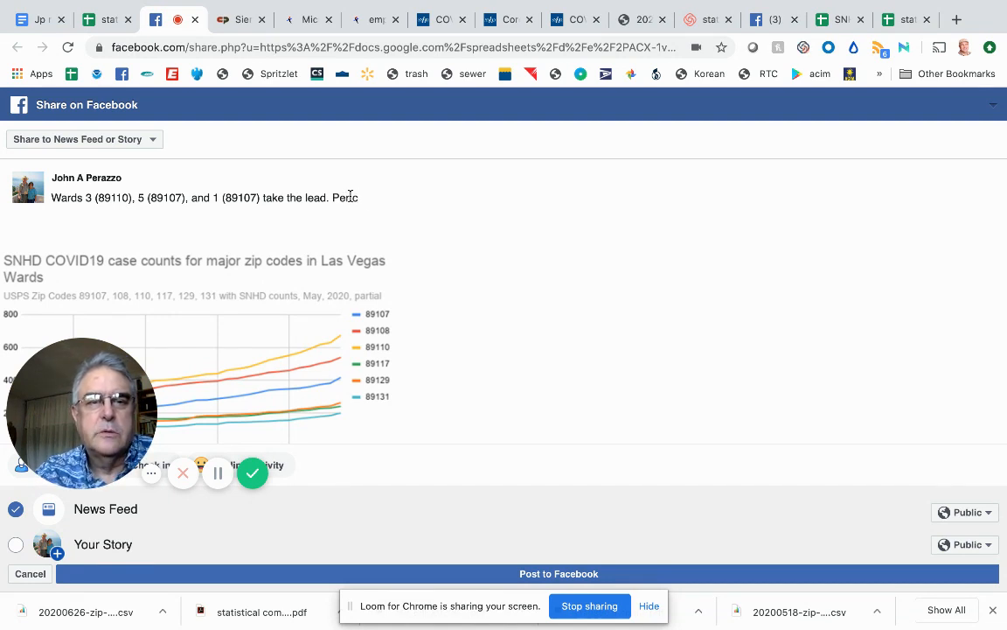
pyautogui.write('apita count')
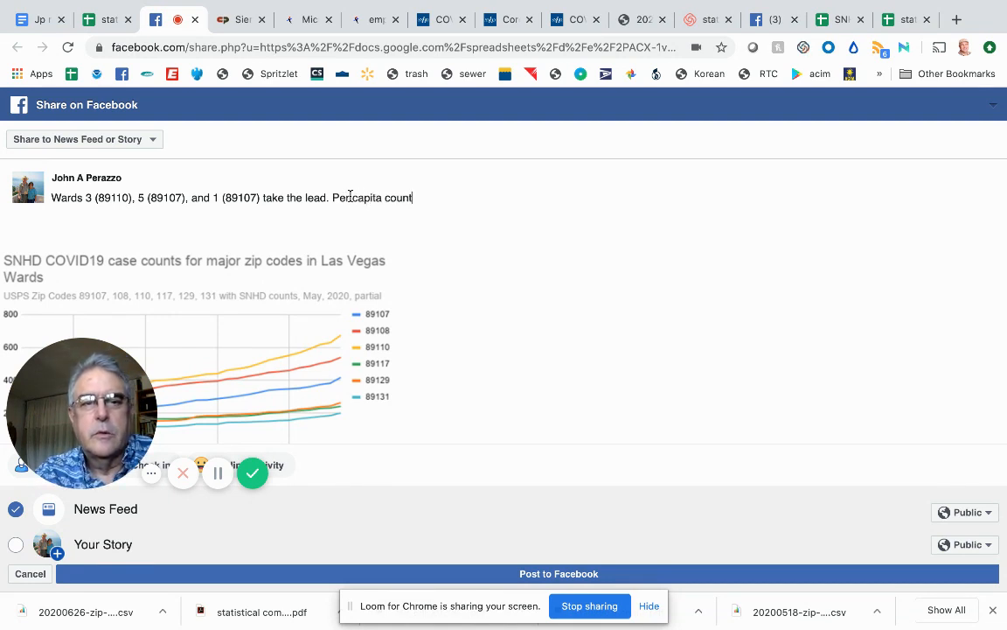
pyautogui.write('s?')
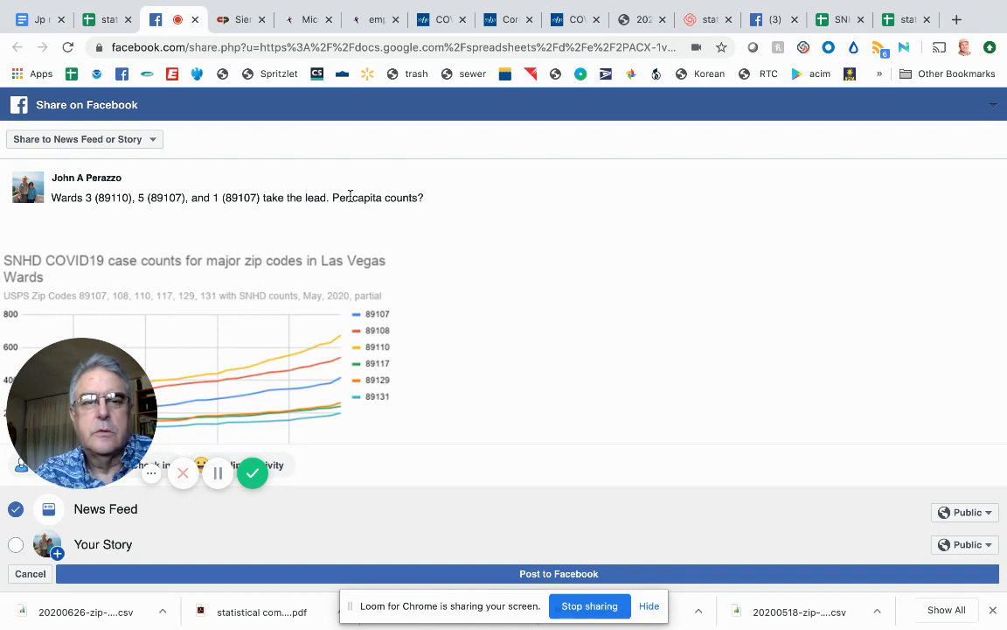
pyautogui.write(' Hot zones')
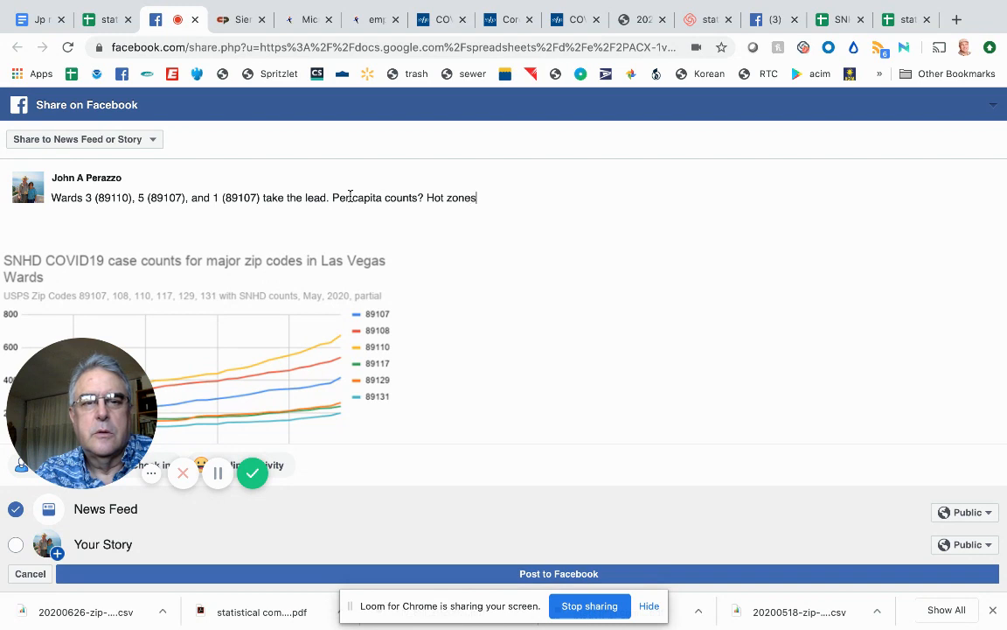
pyautogui.write(' (n')
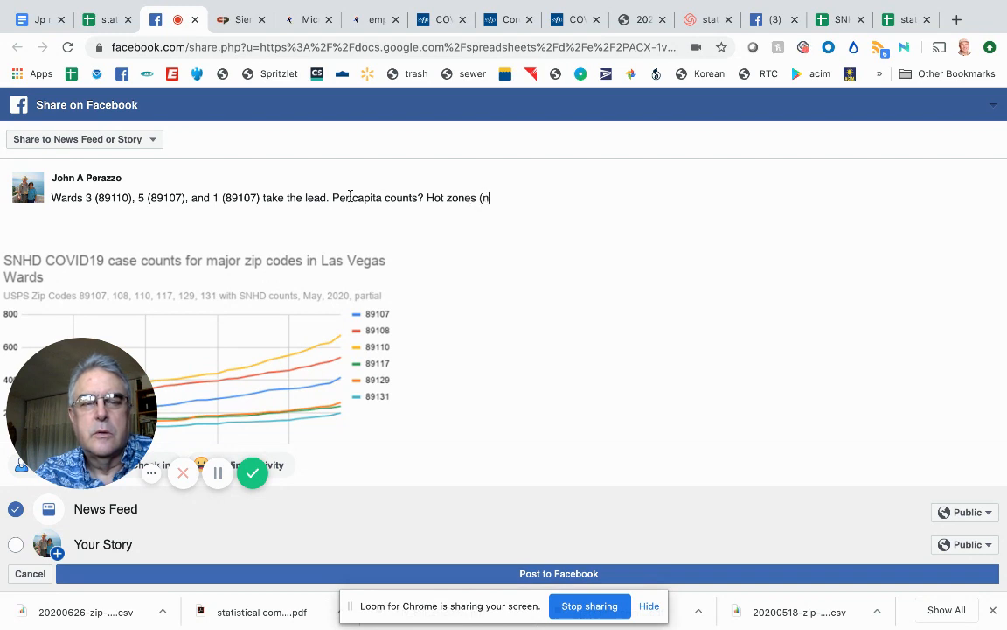
pyautogui.write('ew cases')
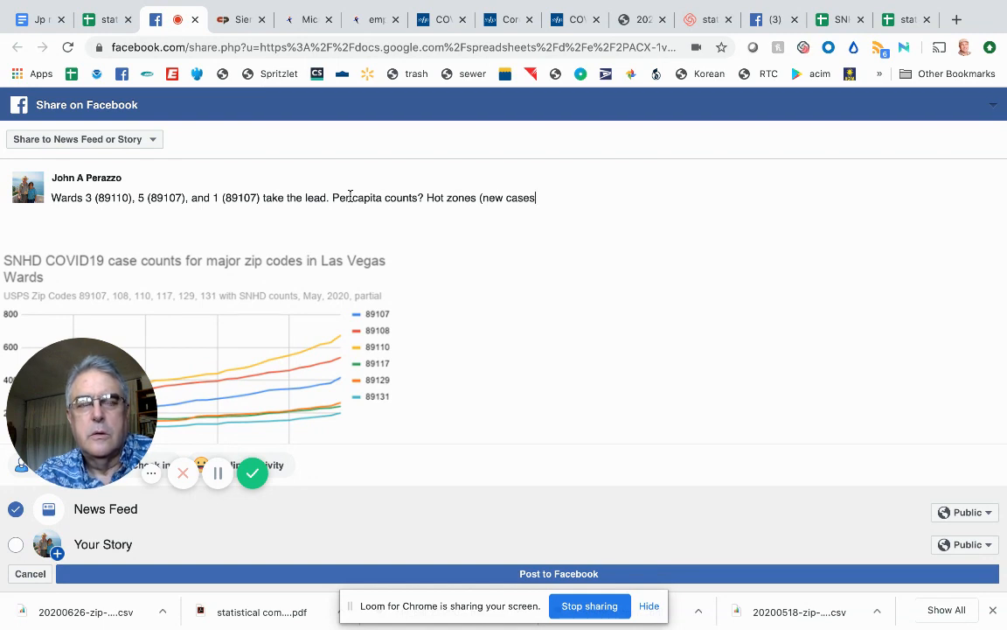
pyautogui.write(')?')
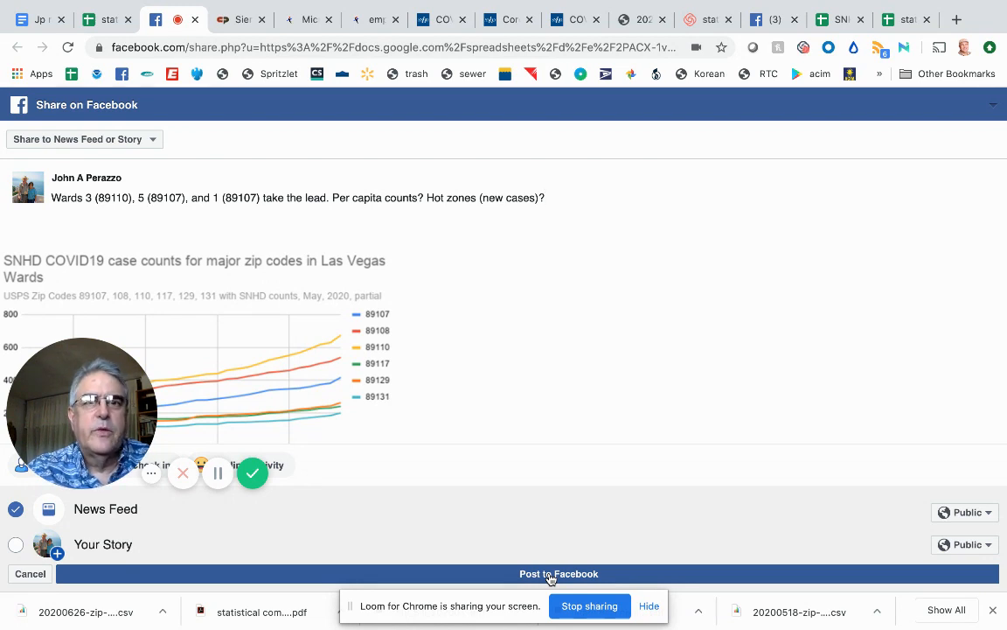
pyautogui.moveTo(544, 623)
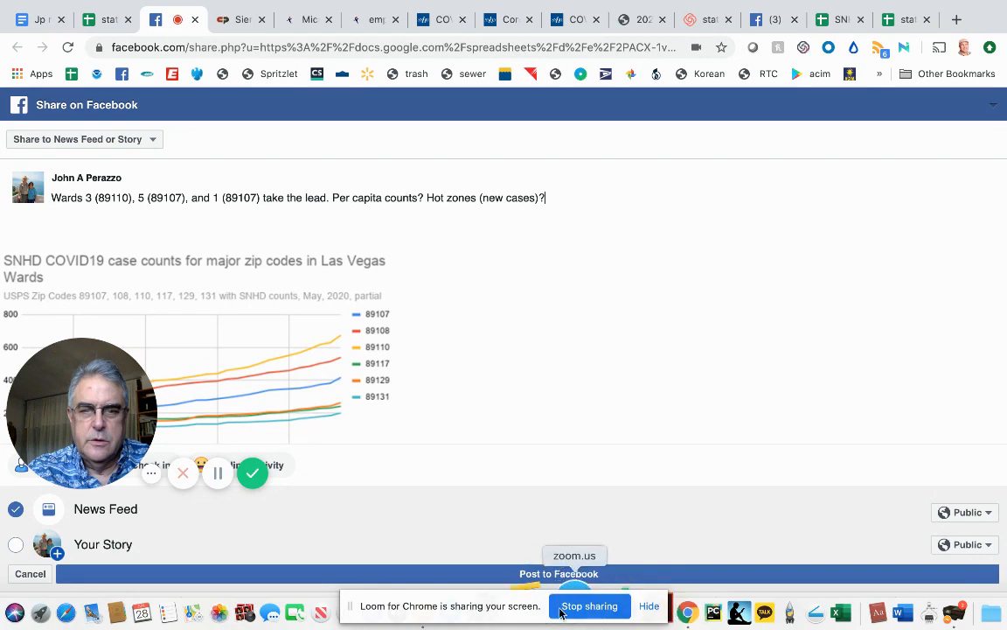